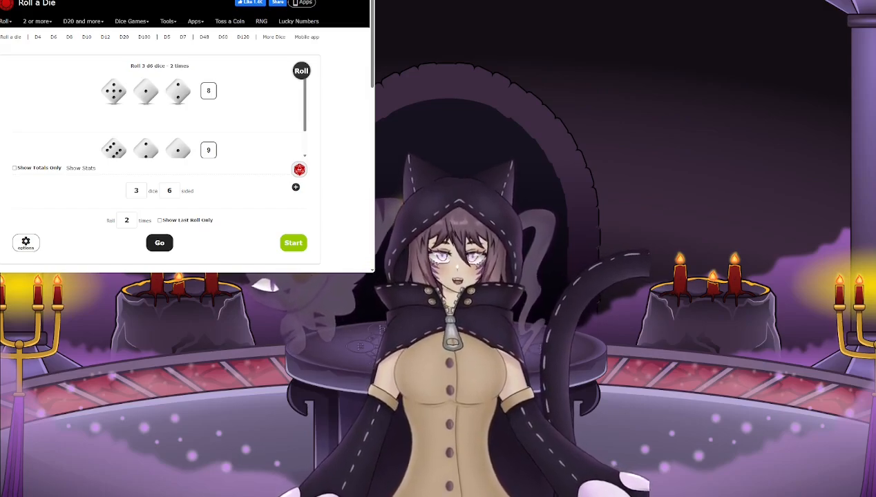
- Roll three six-sided dice two times and view both rolls
click(159, 243)
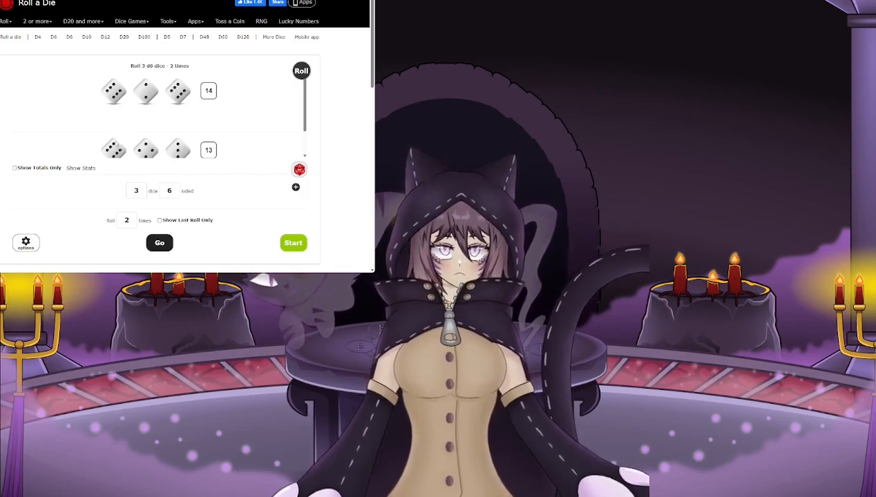
scroll(104, 145, down, 1)
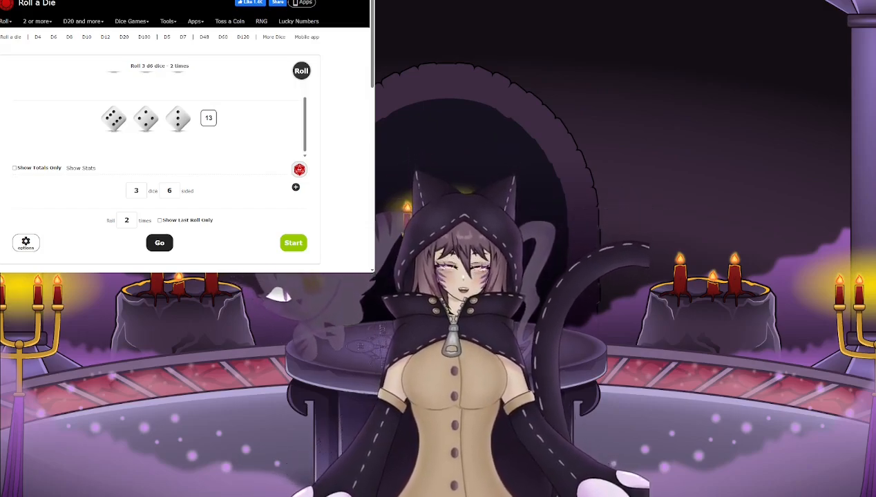
scroll(65, 144, up, 1)
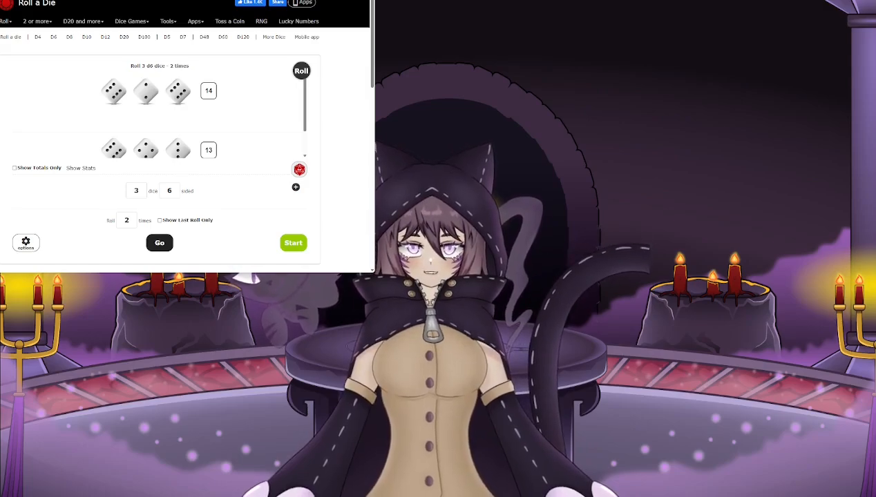
- Switch to Inkarnate and place the uploaded Secret Doors stamp in the map's upper-left area at stamp scale 500
key(alt+Tab)
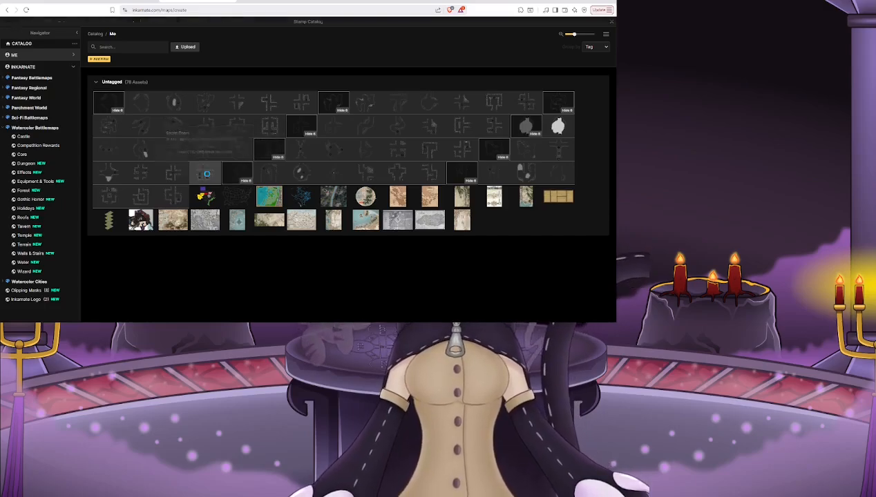
click(206, 174)
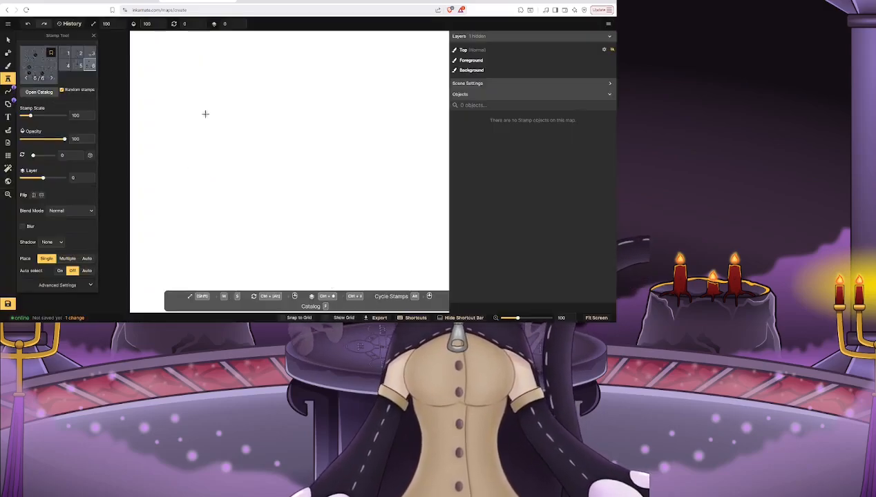
drag(31, 115, 74, 124)
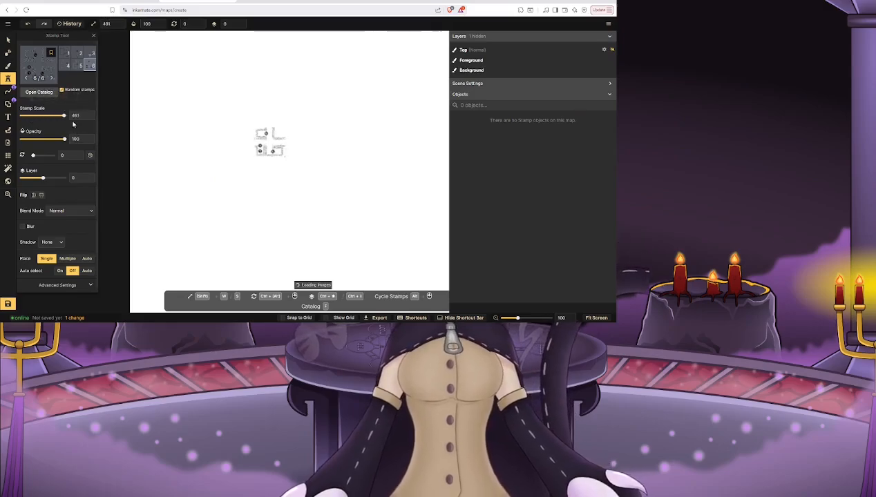
click(194, 100)
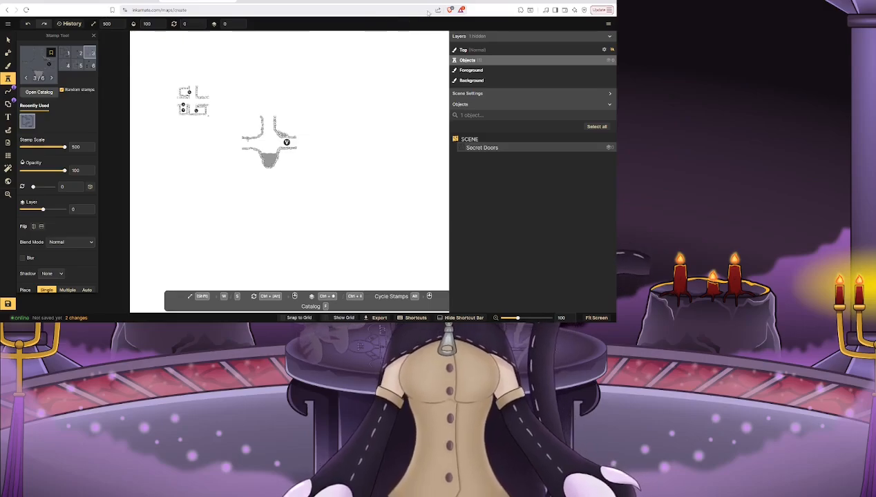
- Choose the uploaded bridge crossing stamps from the stamp catalog and place one beside the Secret Doors stamp
click(40, 69)
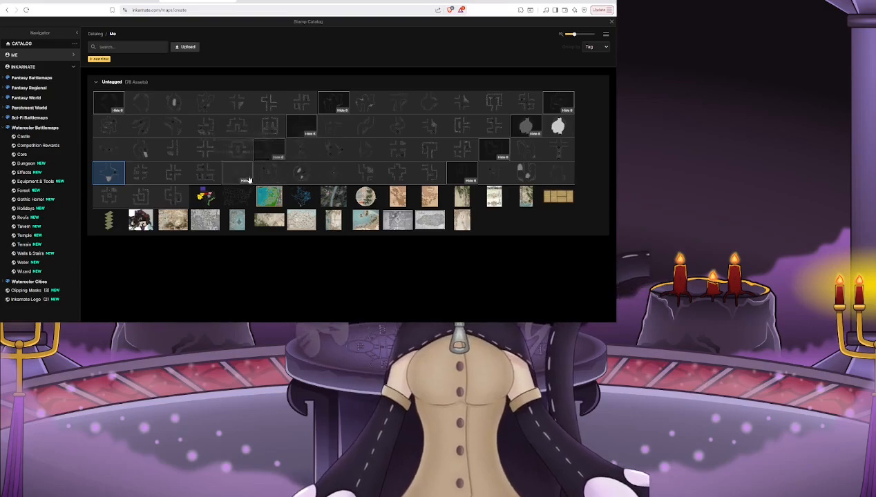
click(328, 180)
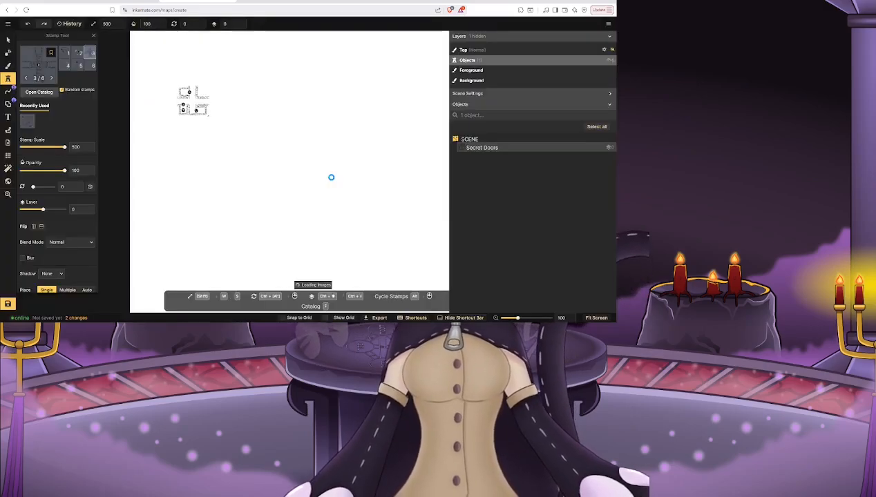
click(269, 116)
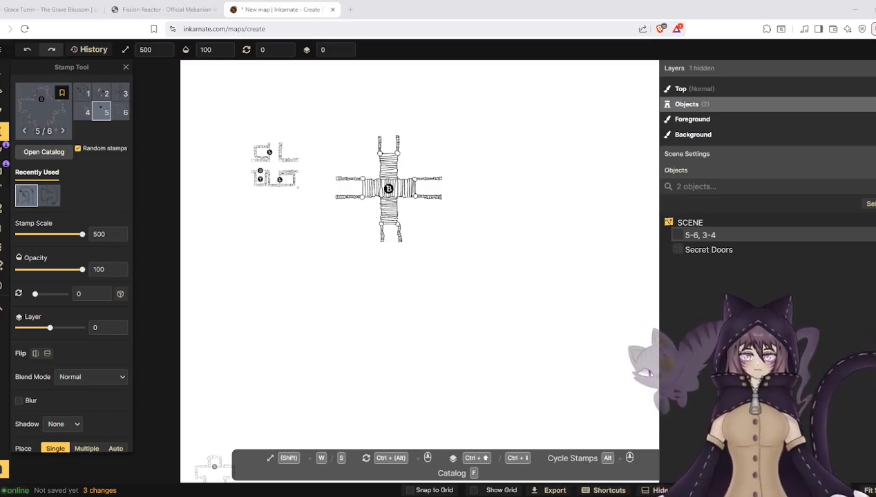
- Move the map tab into its own browser window and maximize that window
drag(302, 9, 166, 51)
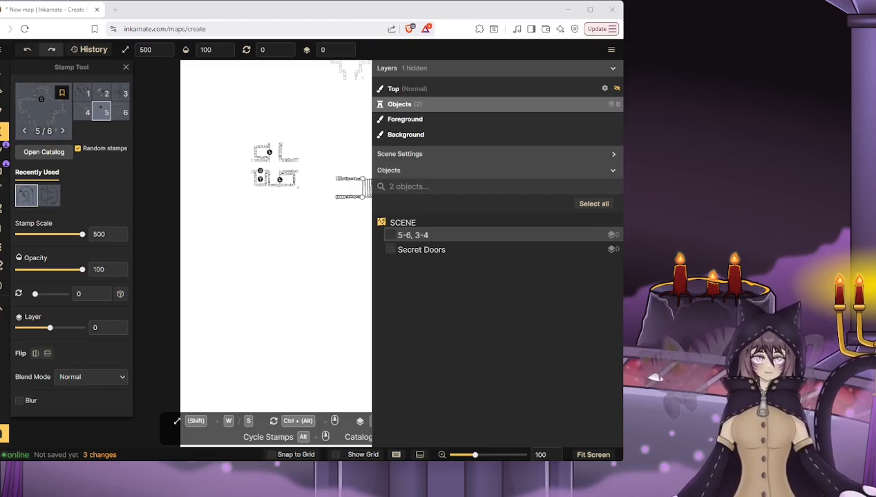
click(589, 10)
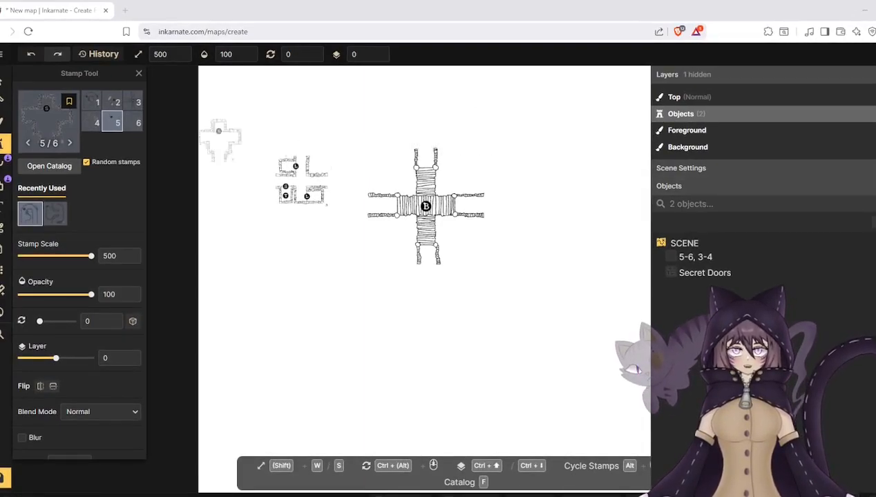
- Select the bridge crossing stamp and enlarge it until it overlaps the Secret Doors stamp
click(3, 80)
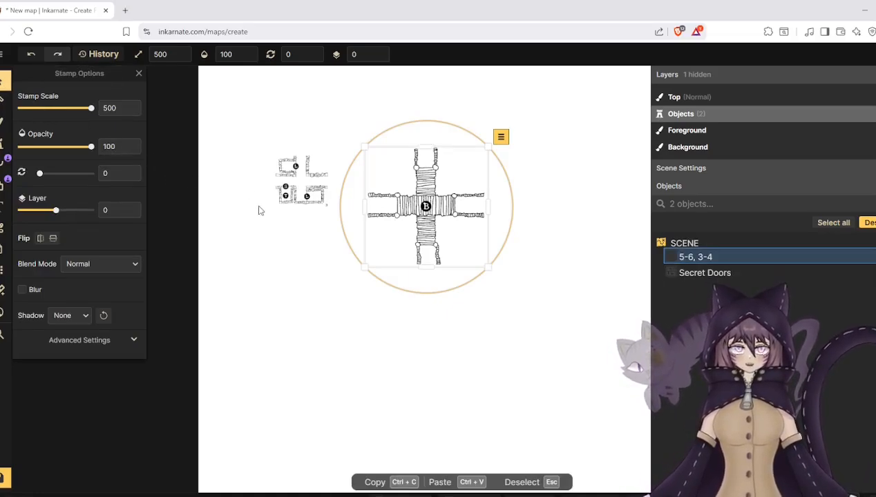
click(243, 225)
scroll(243, 225, up, 3)
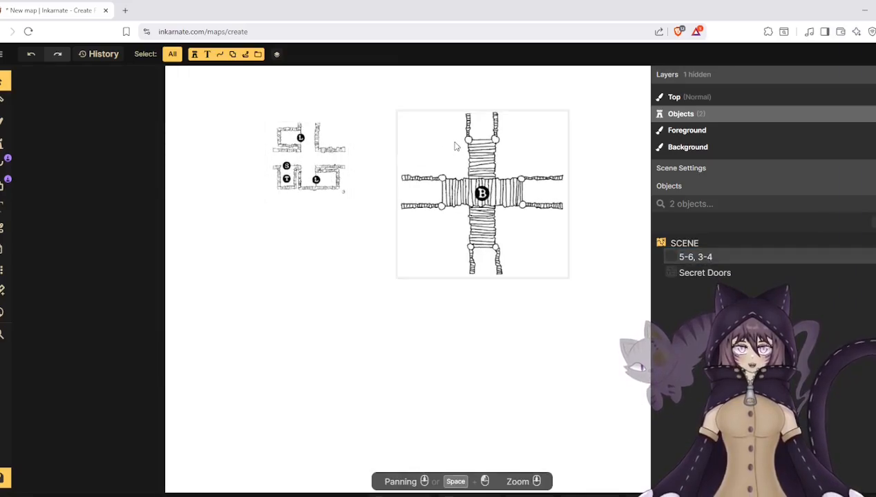
drag(356, 215, 295, 304)
scroll(340, 240, up, 1)
click(339, 253)
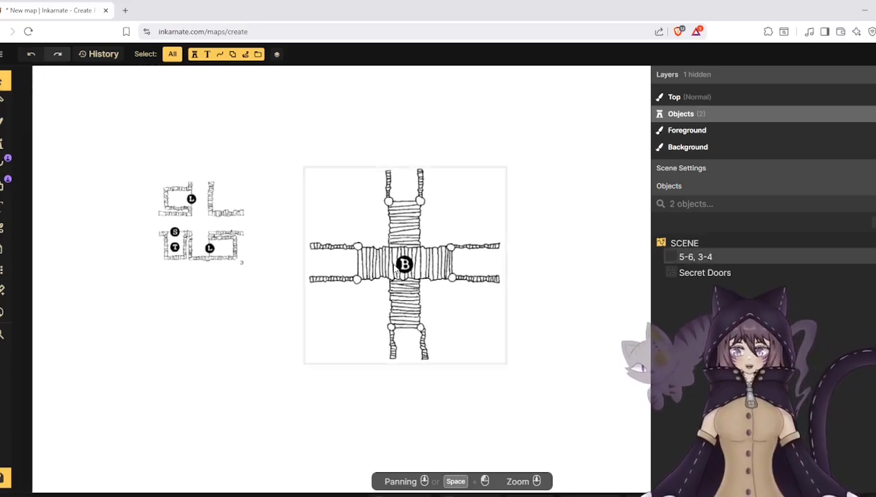
click(387, 269)
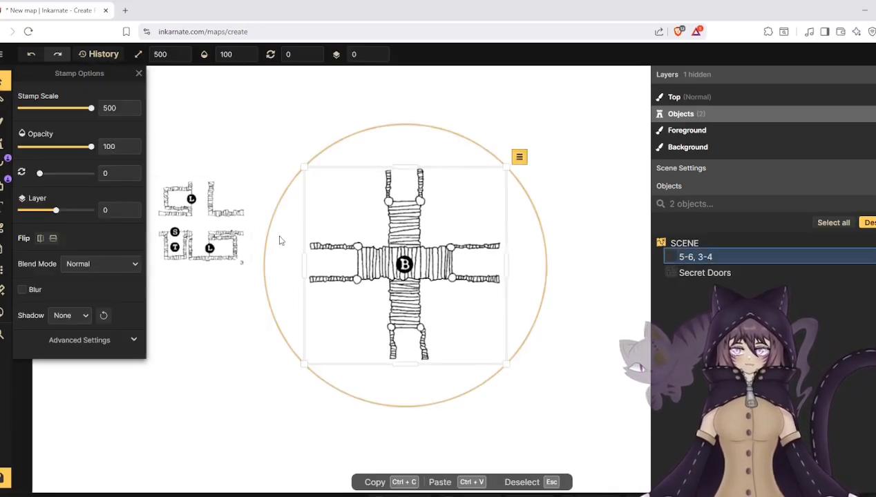
scroll(310, 250, down, 1)
drag(303, 180, 133, 109)
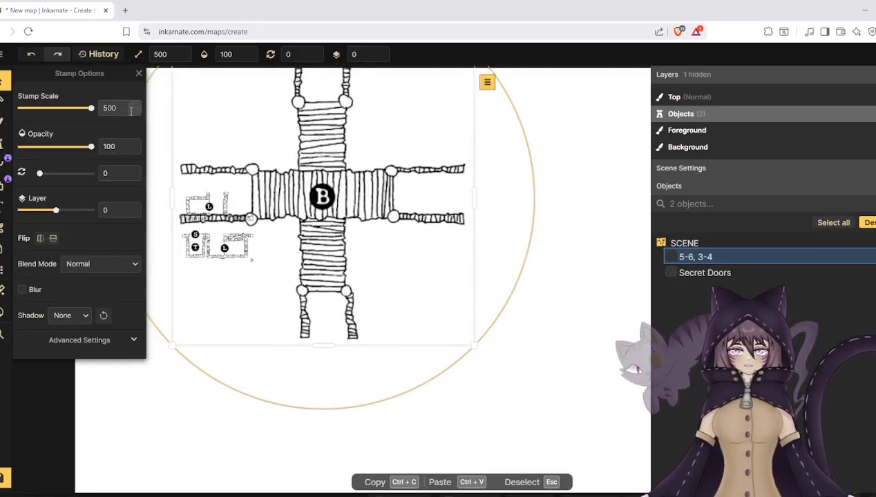
- Enlarge the bridge crossing stamp to about the full canvas height and reposition it on the canvas
scroll(287, 204, down, 3)
drag(378, 298, 378, 297)
drag(428, 316, 649, 493)
drag(453, 331, 421, 339)
scroll(251, 176, down, 5)
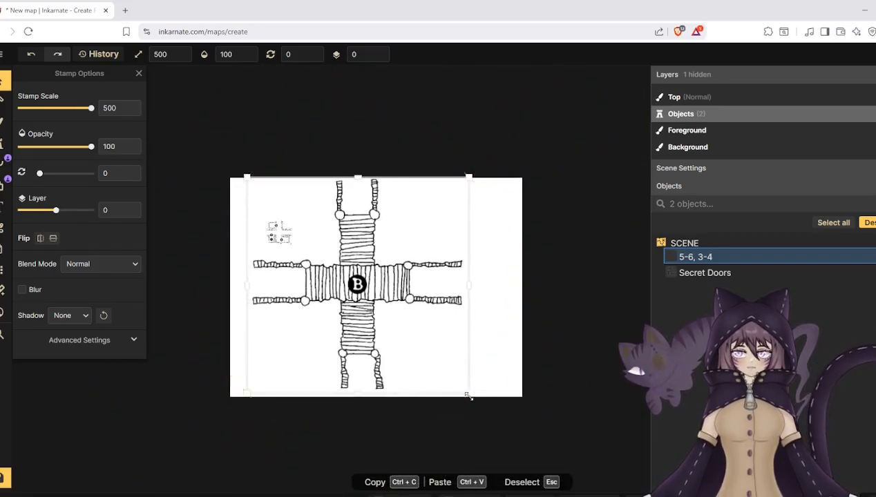
- Scale the bridge crossing stamp up past all canvas edges and shift it back near the centre
drag(469, 394, 567, 452)
drag(428, 358, 403, 328)
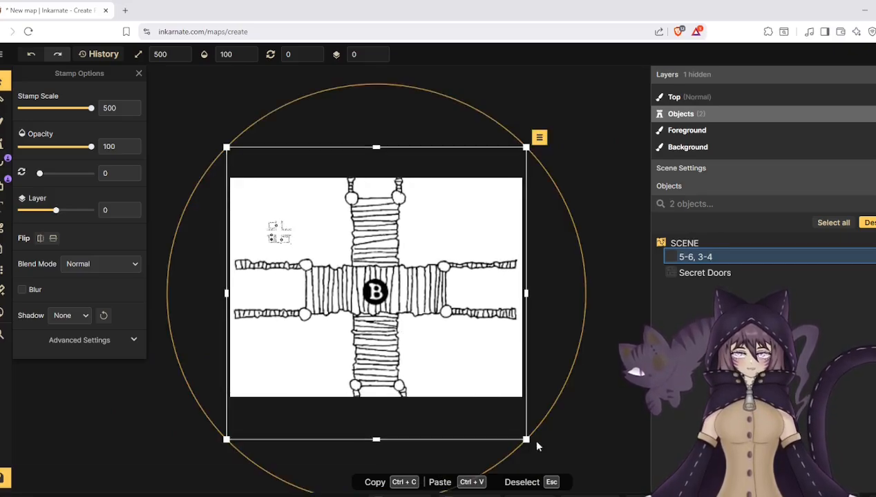
drag(526, 439, 569, 481)
drag(423, 346, 410, 331)
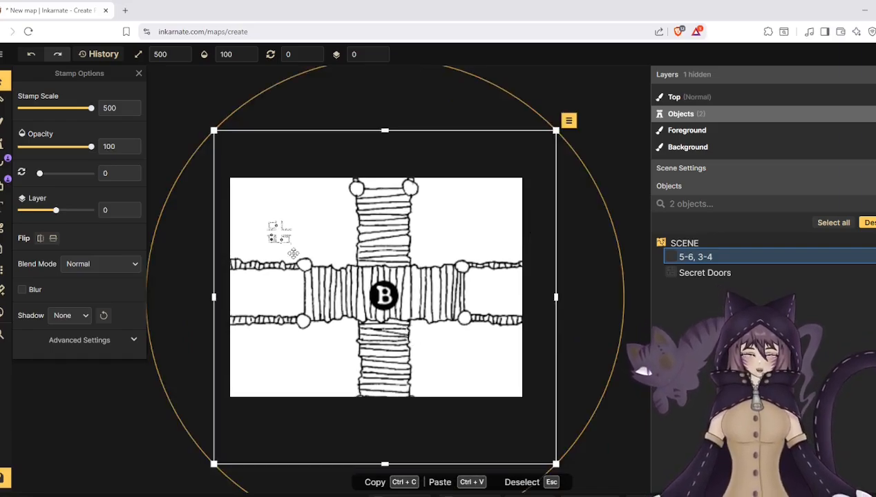
- Enlarge the Secret Doors stamp and move it onto the centre of the bridge crossing
click(276, 235)
scroll(274, 243, up, 2)
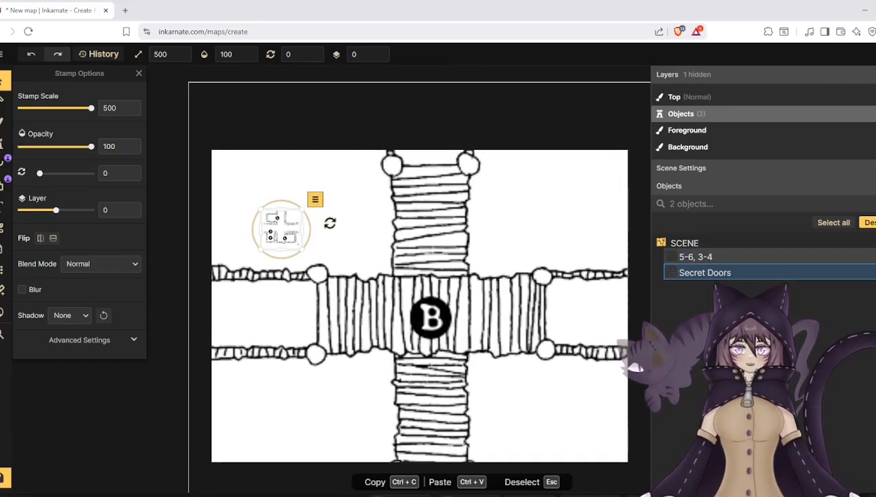
scroll(422, 255, up, 1)
click(409, 310)
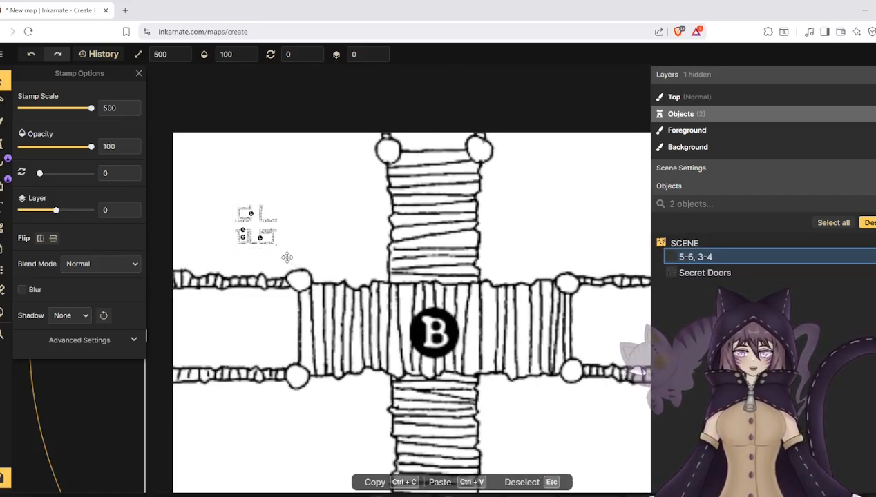
scroll(286, 257, down, 1)
mouse_move(256, 234)
mouse_down()
mouse_move(232, 231)
mouse_move(413, 319)
mouse_move(392, 297)
mouse_move(514, 408)
mouse_move(560, 432)
mouse_move(438, 352)
mouse_up()
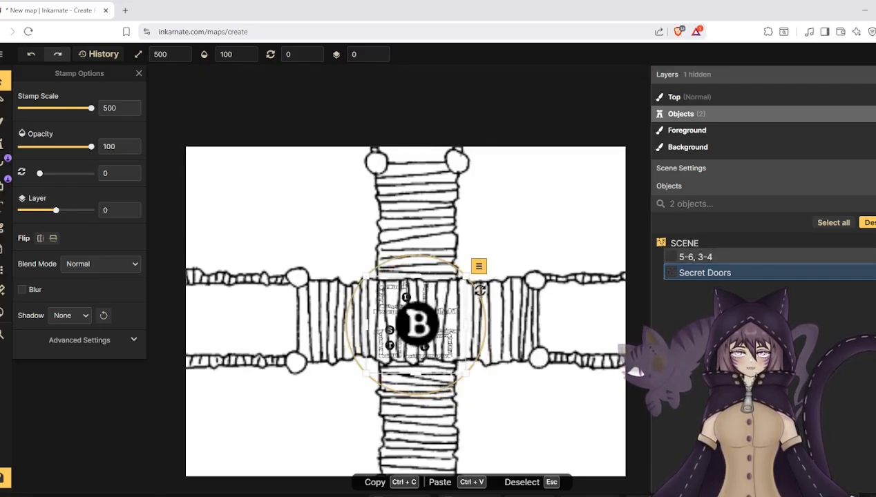
- Lock the Secret Doors stamp in place
click(479, 266)
mouse_move(514, 412)
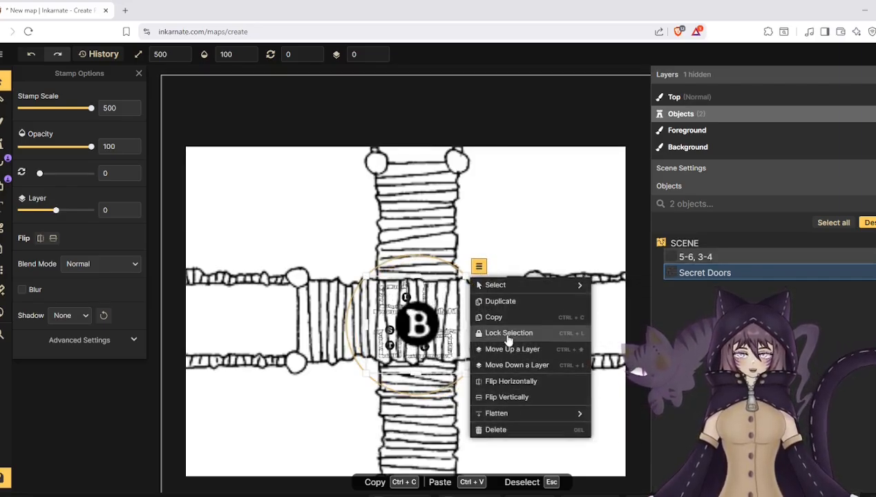
click(508, 334)
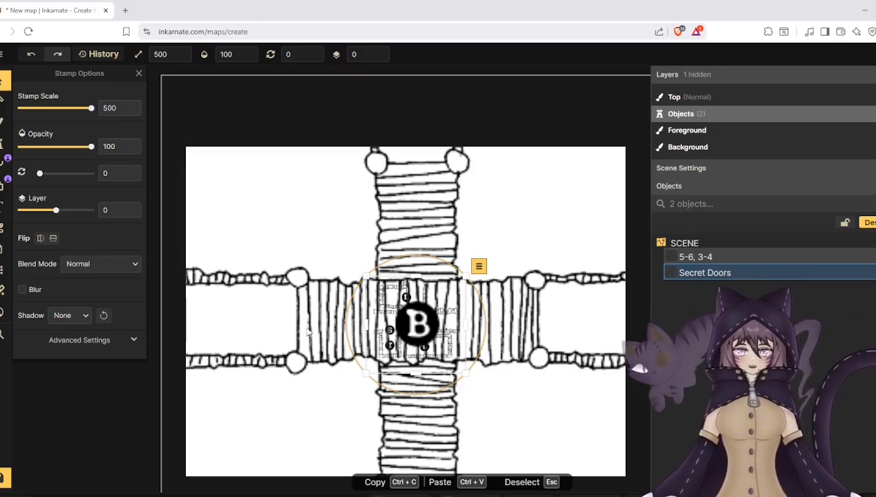
- Fill the entire canvas with the foreground mask
scroll(257, 287, down, 2)
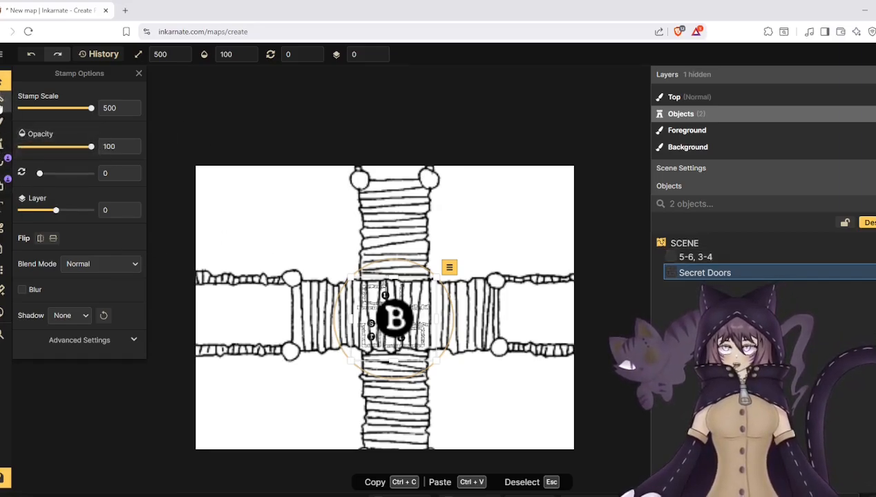
click(2, 100)
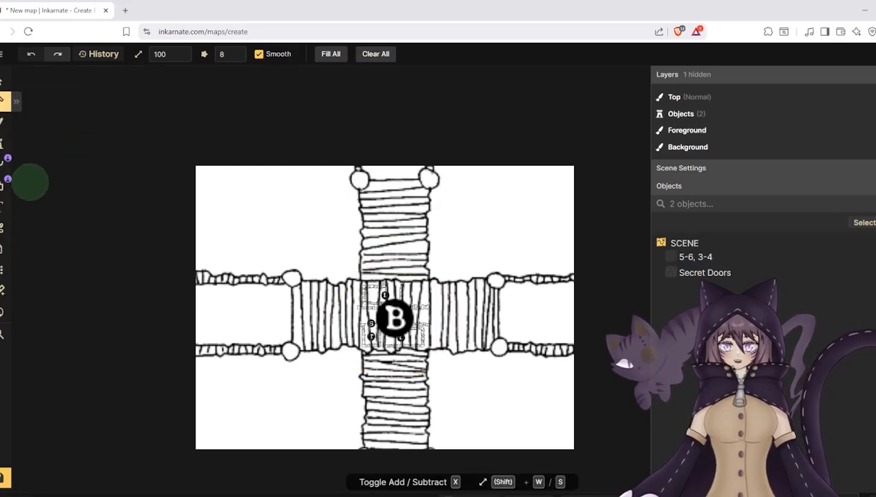
click(339, 59)
scroll(314, 220, up, 3)
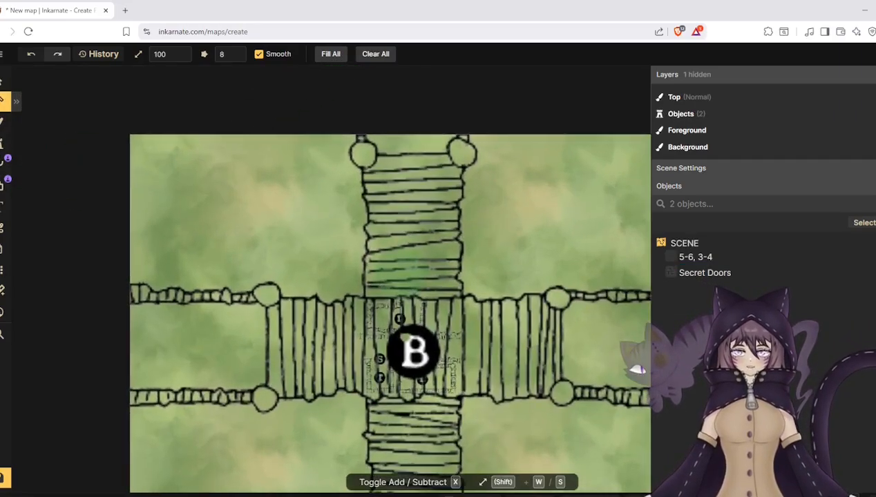
scroll(311, 239, up, 1)
scroll(286, 221, down, 3)
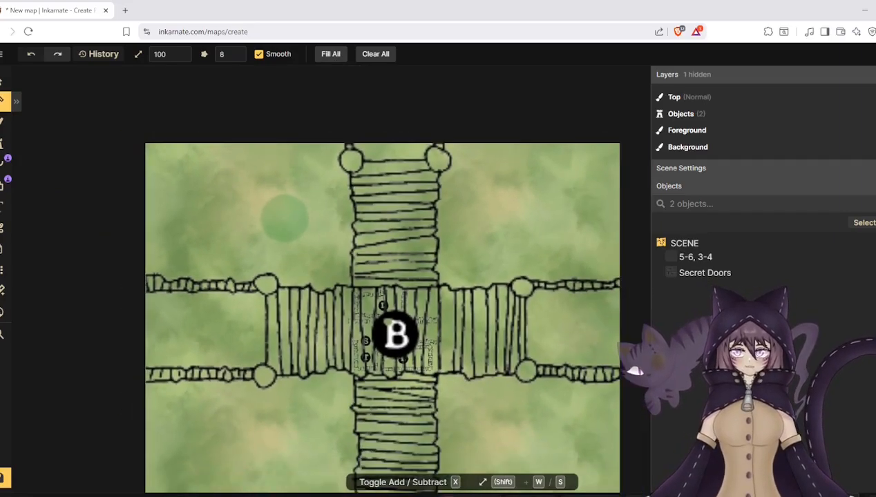
scroll(284, 219, down, 1)
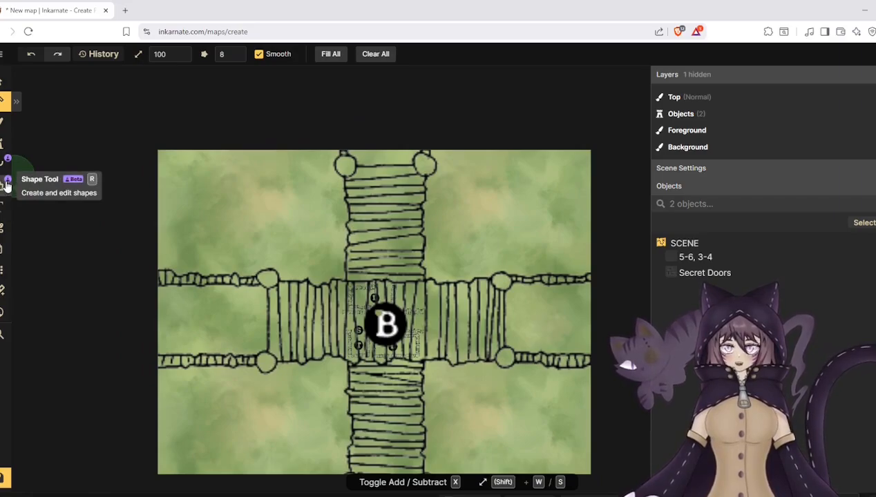
- Set the brush to texture painting on the foreground layer and browse the texture catalog's Watercolor Battlemaps collection
click(3, 121)
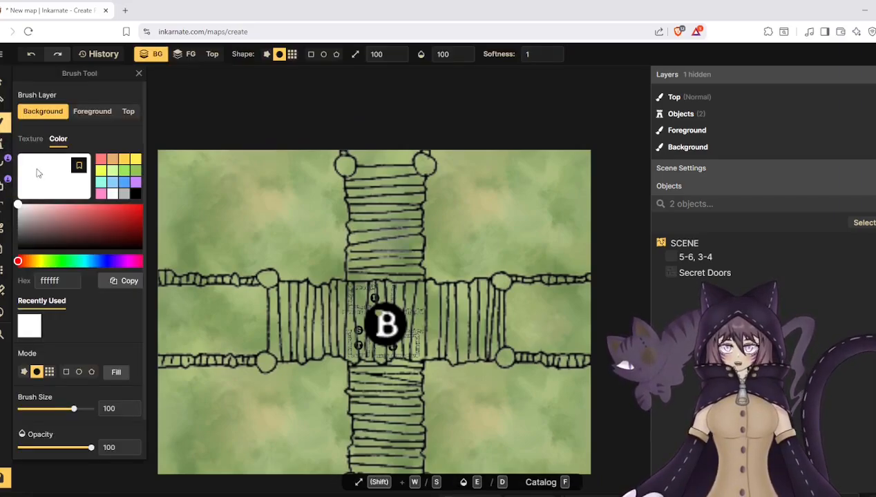
click(92, 111)
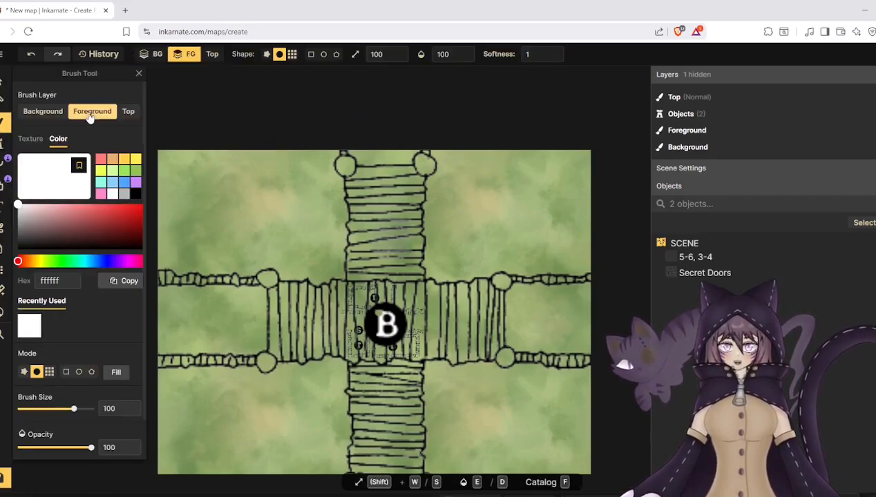
click(29, 140)
click(63, 216)
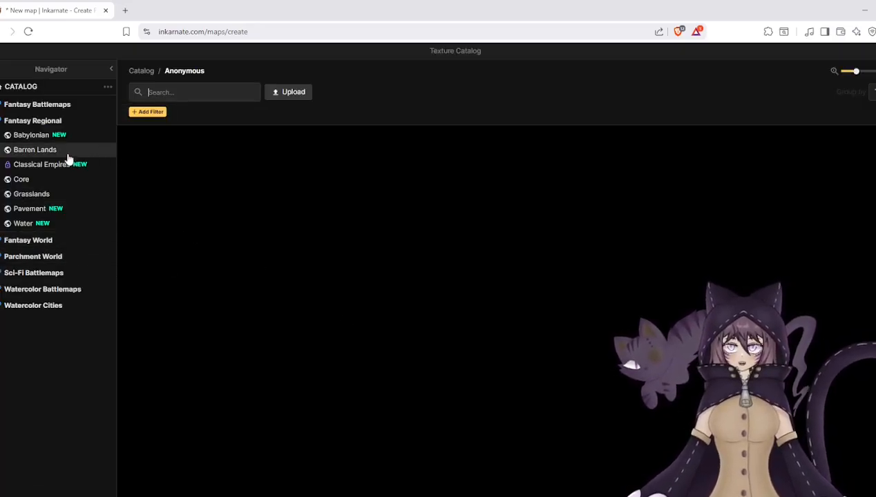
click(33, 120)
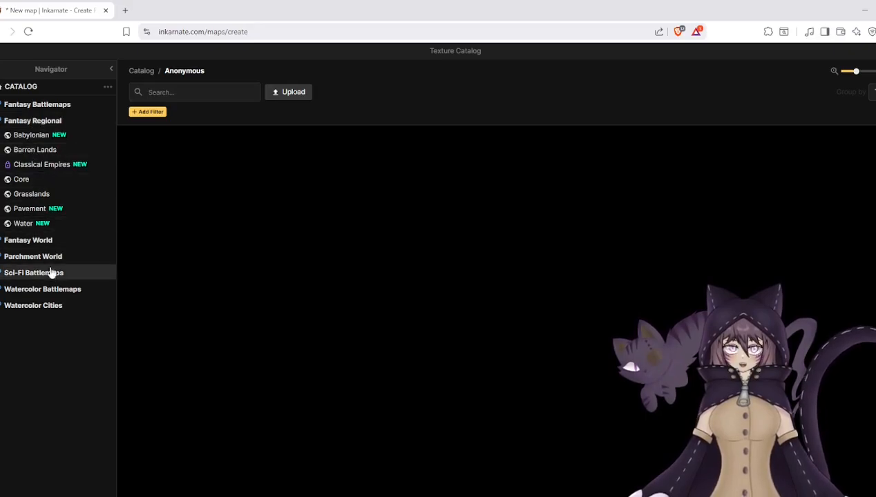
click(40, 240)
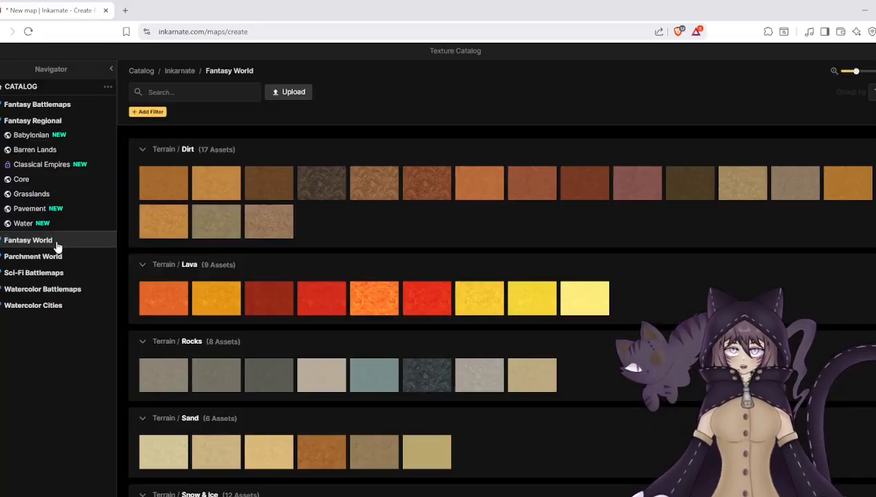
click(54, 294)
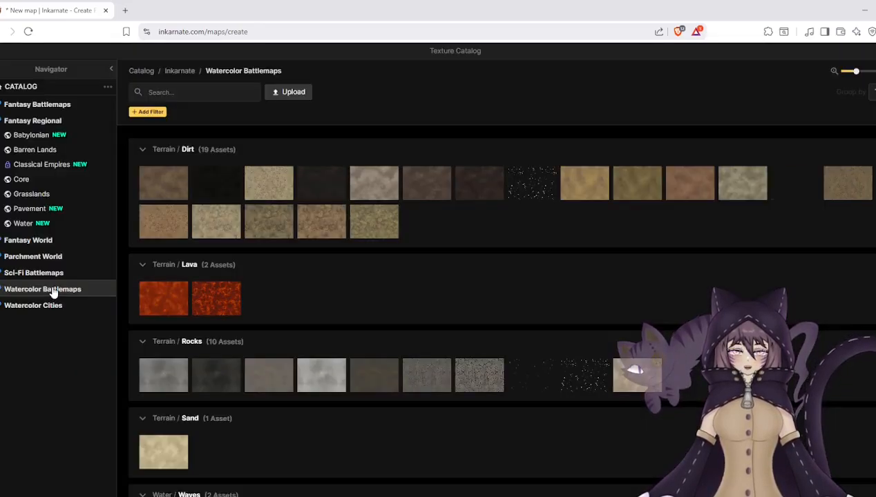
- Choose the first plain grey texture in the Themes / Interior / Dungeon group as the foreground brush texture
scroll(286, 306, down, 7)
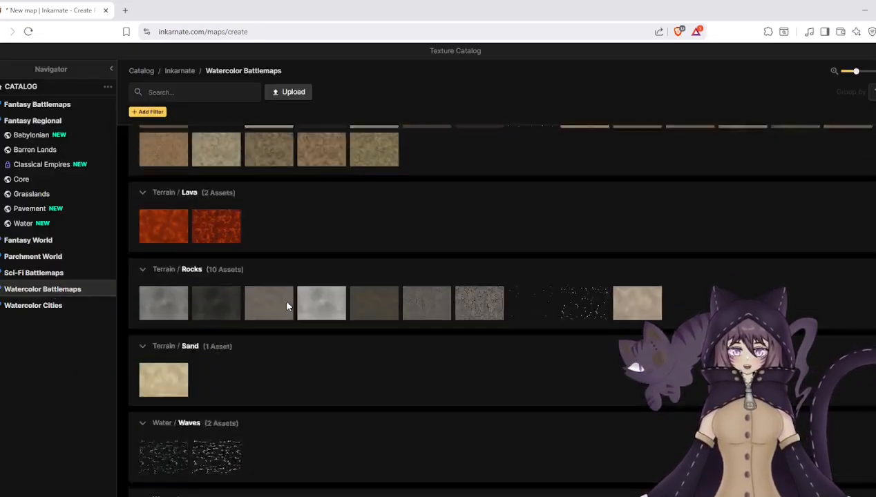
scroll(286, 306, down, 2)
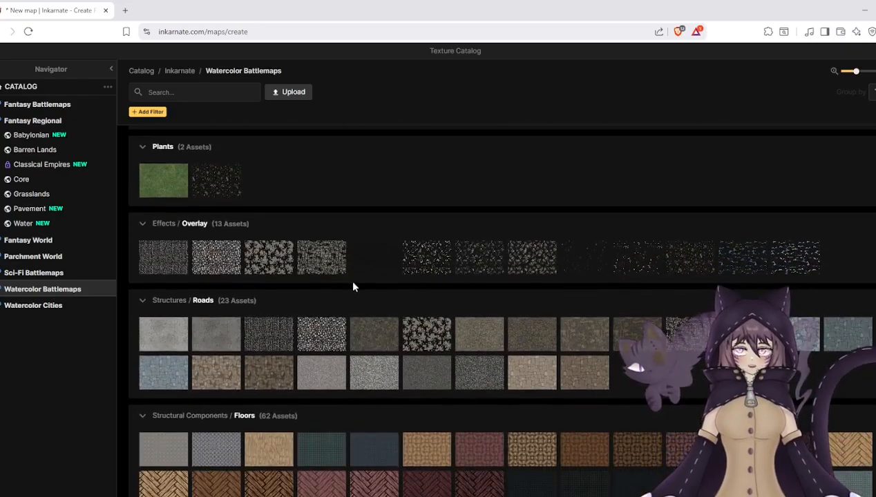
scroll(349, 286, up, 3)
scroll(406, 315, down, 10)
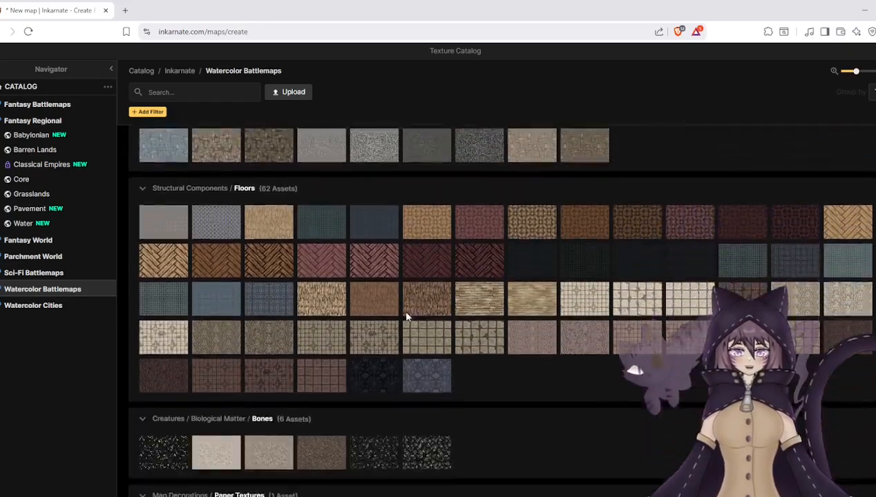
scroll(373, 315, down, 6)
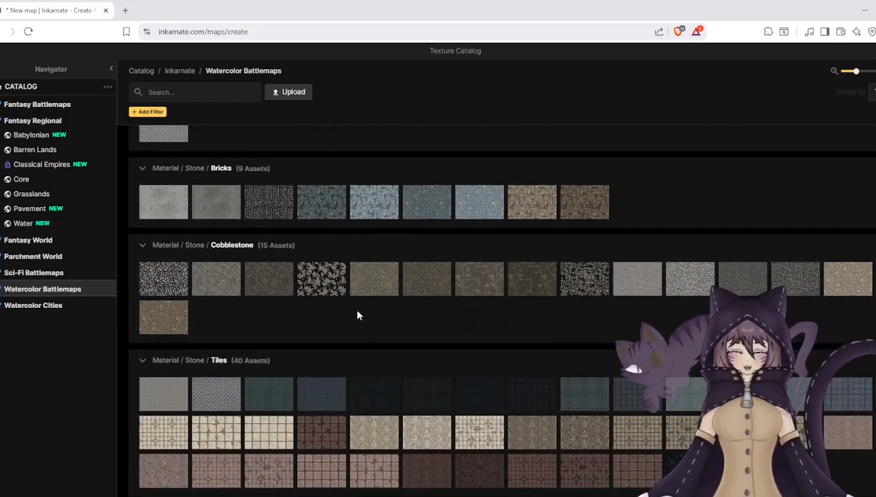
scroll(359, 315, down, 3)
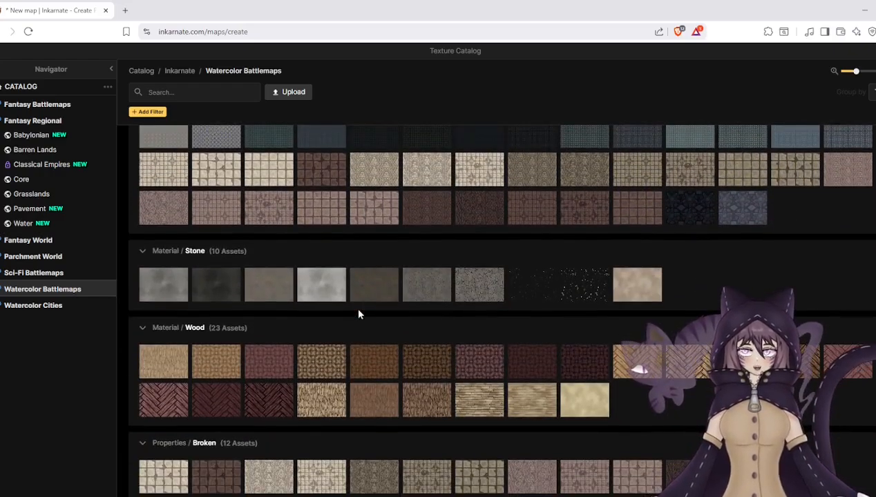
scroll(359, 314, down, 3)
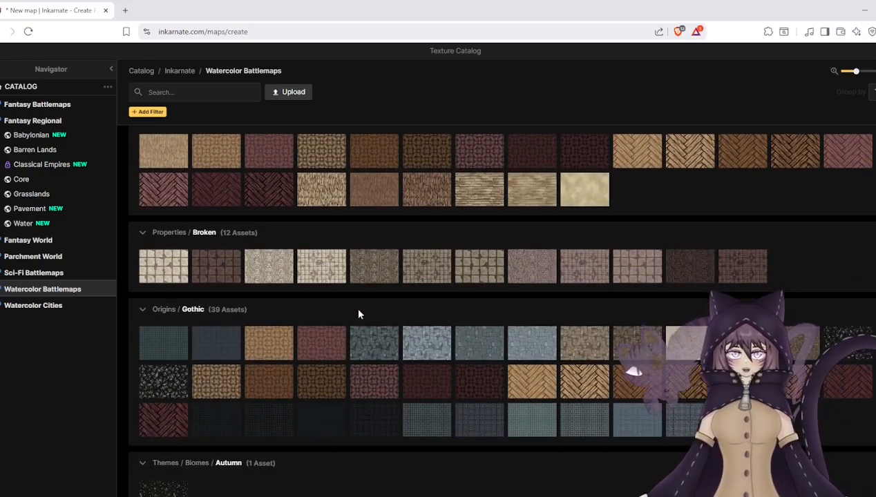
scroll(359, 315, down, 6)
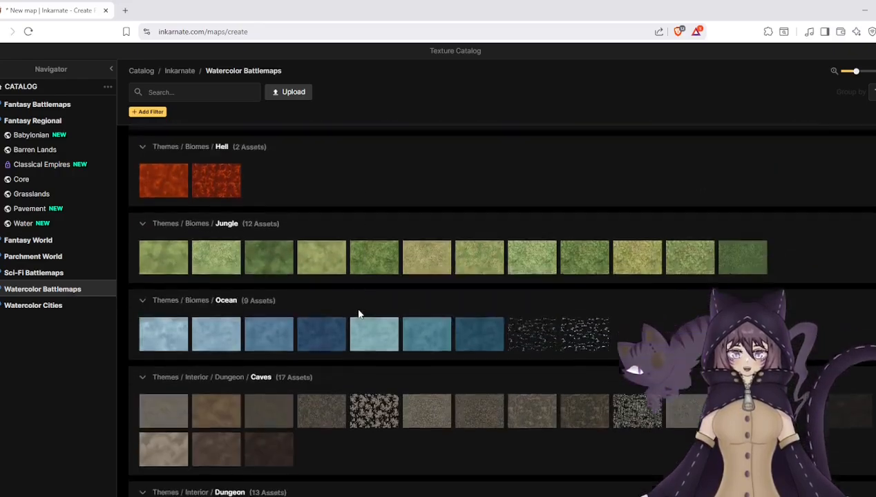
scroll(359, 315, down, 3)
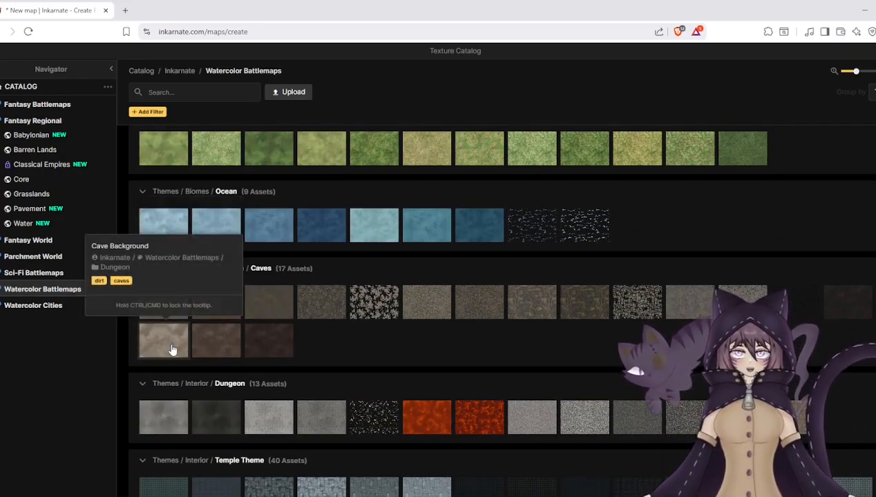
click(165, 430)
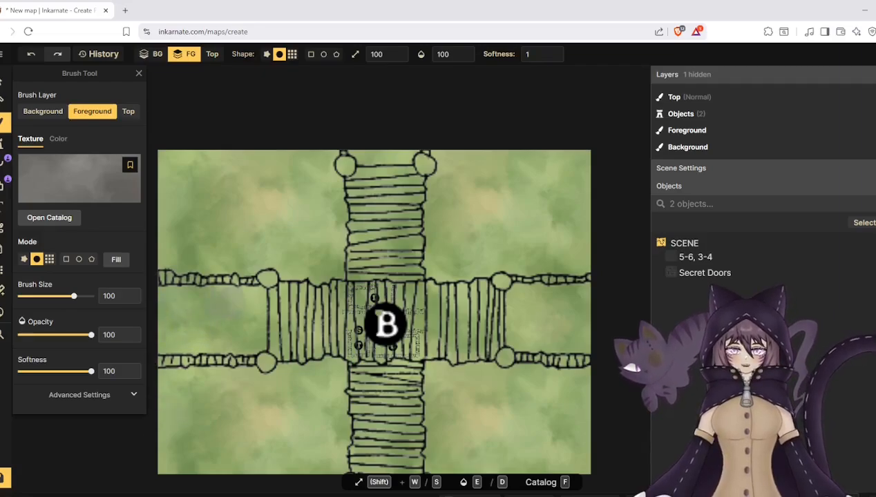
- Outline an upright ellipse over the bridge crossing, fitting it between the side posts and down to the canvas's lower edge
click(79, 260)
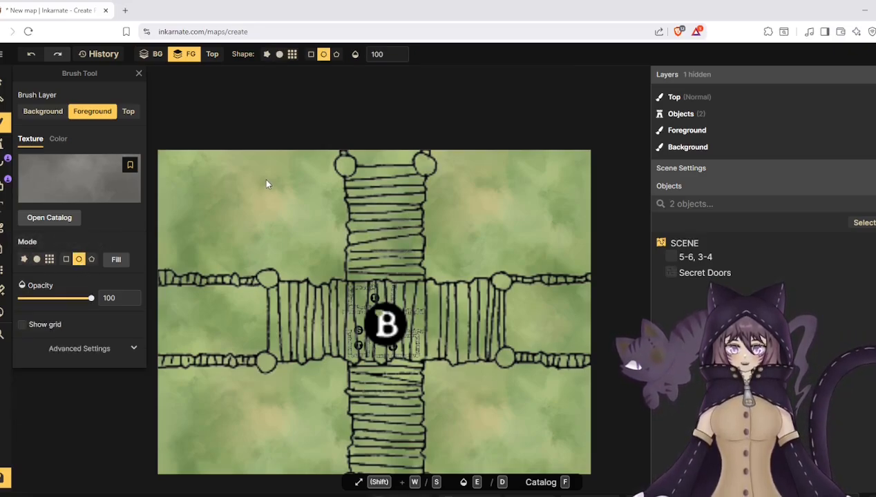
mouse_move(267, 181)
mouse_down()
mouse_move(509, 442)
mouse_move(500, 435)
mouse_up()
drag(423, 379, 419, 372)
drag(498, 299, 491, 298)
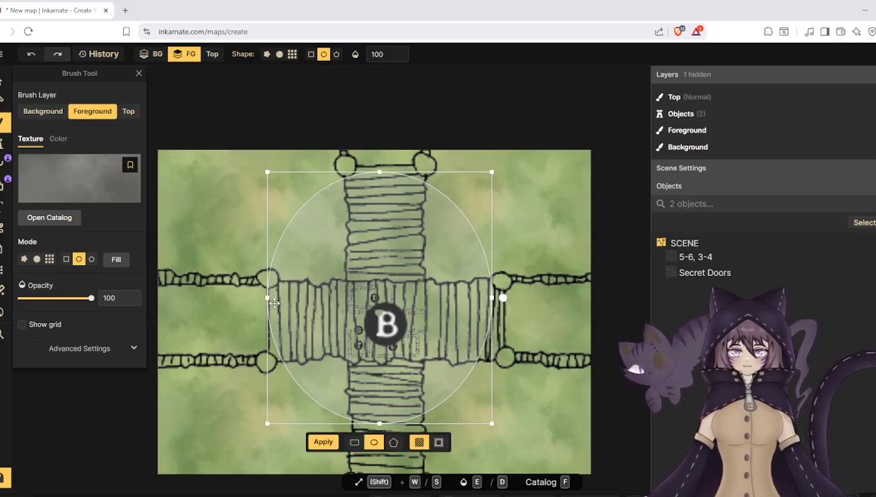
drag(273, 304, 278, 299)
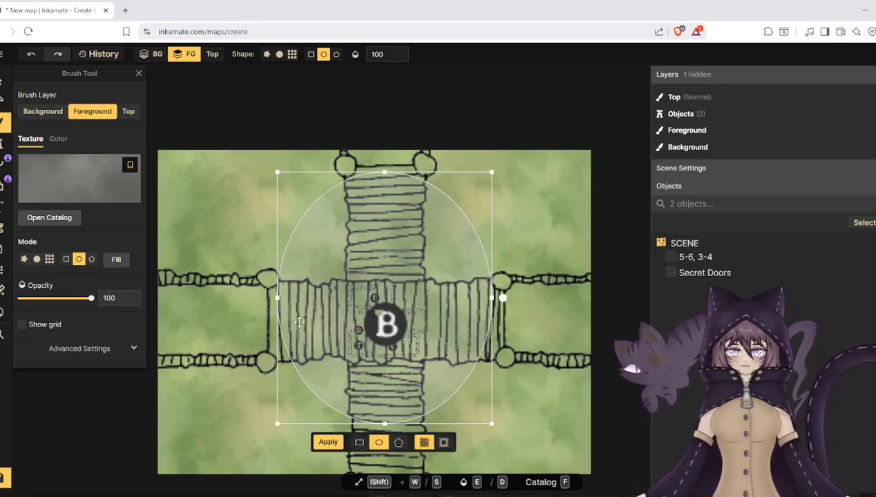
drag(384, 424, 393, 470)
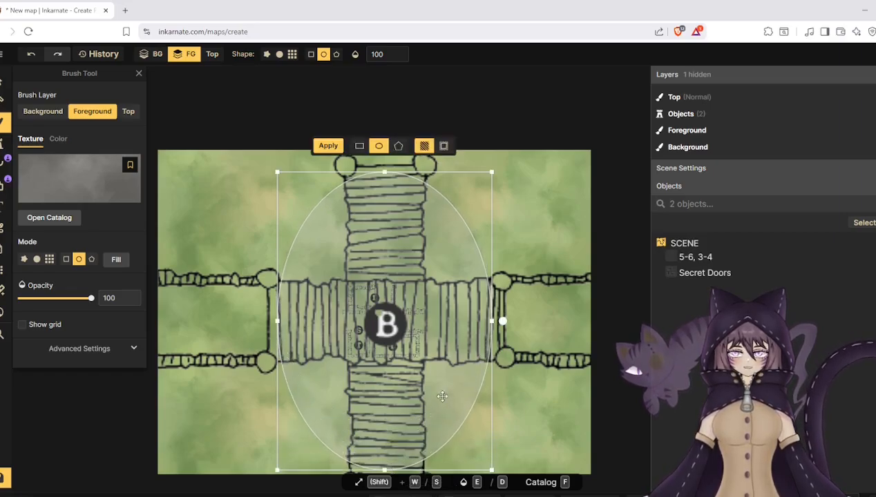
drag(495, 321, 499, 322)
drag(278, 319, 280, 322)
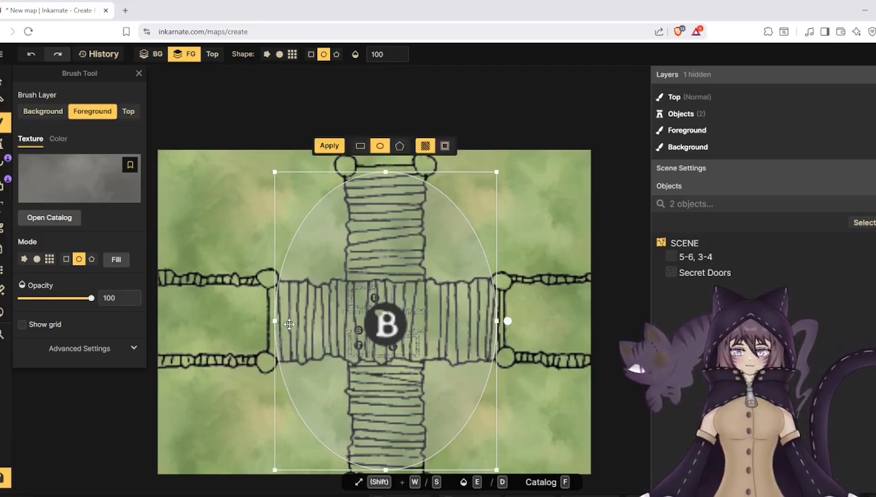
- Undo the grey fill of the whole foreground and apply the grey texture inside the ellipse only
click(116, 261)
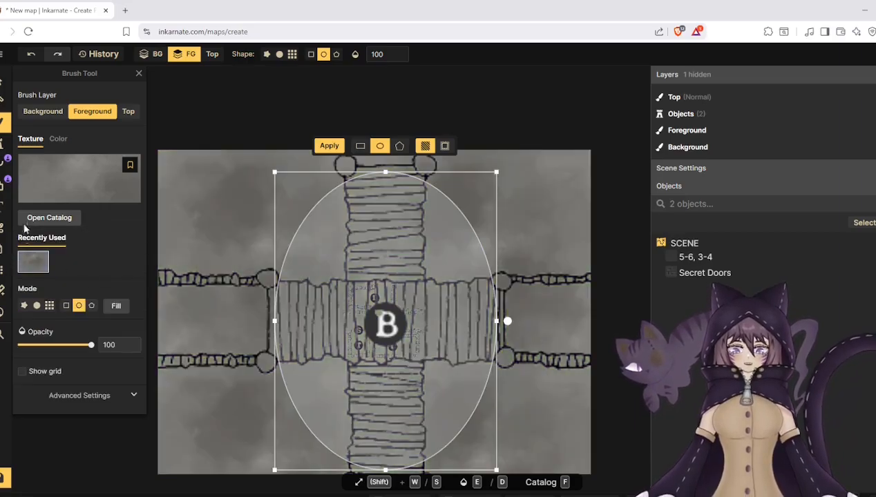
click(24, 53)
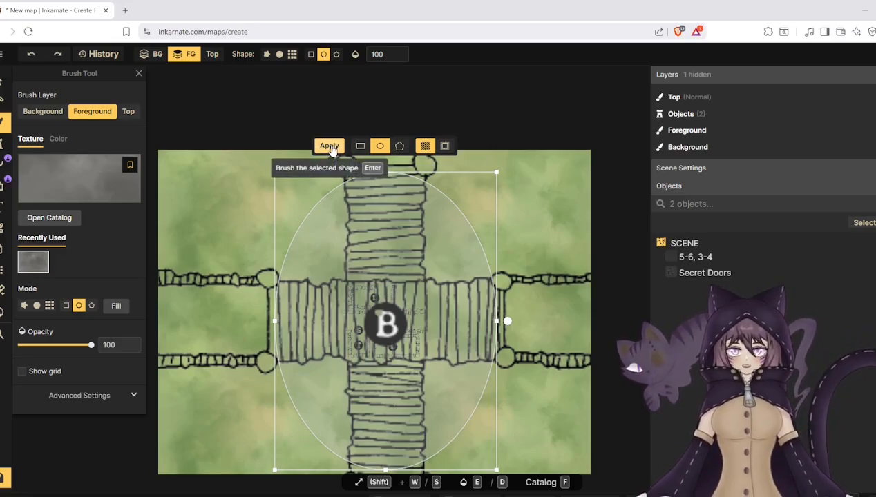
click(330, 148)
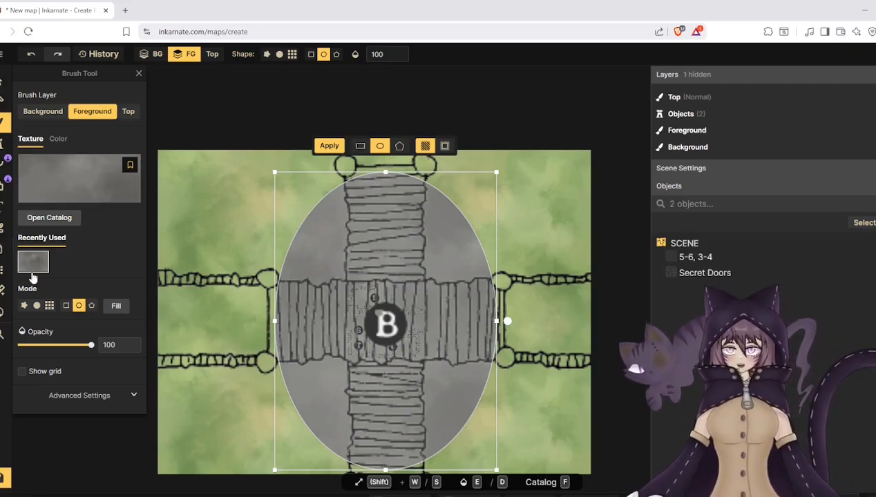
- With a round brush of size 40, paint grey strips along the bridge's rope rails from the ellipse out to the canvas edges
click(42, 252)
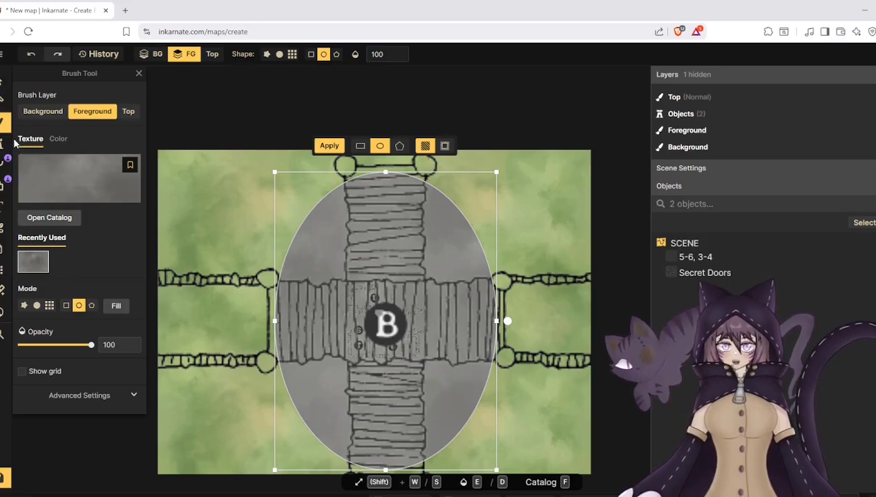
click(37, 305)
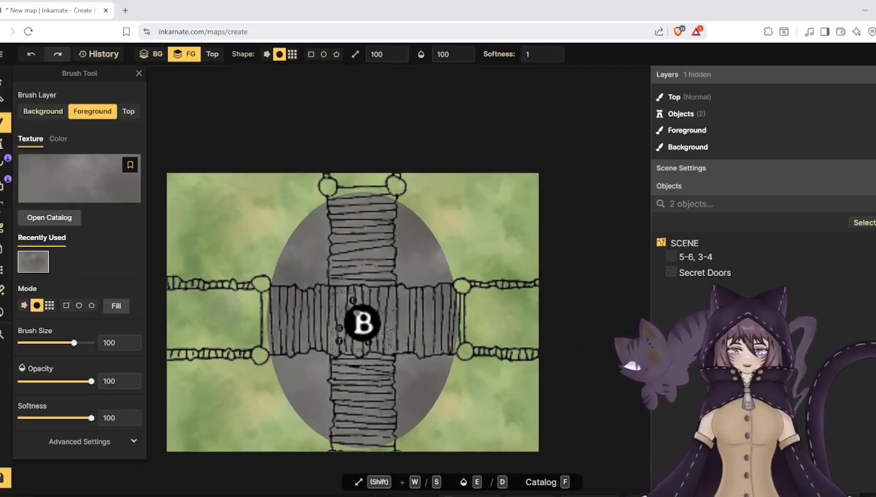
drag(74, 343, 37, 344)
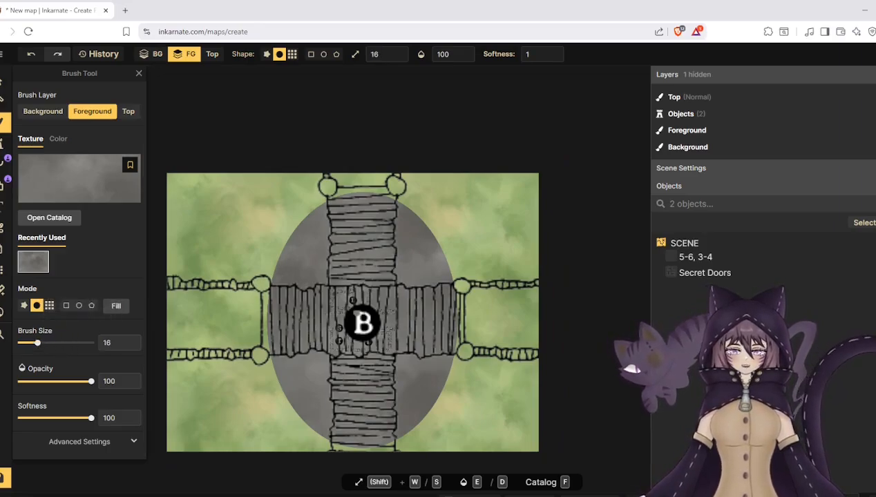
click(54, 343)
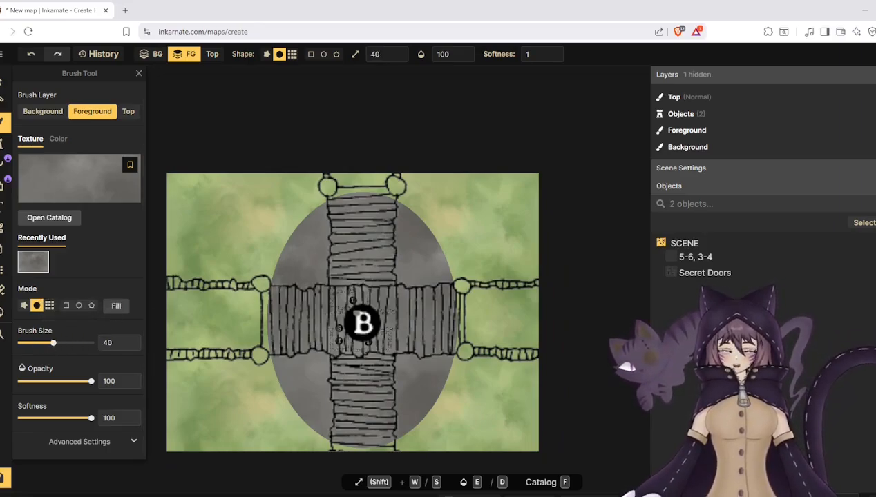
mouse_move(272, 283)
mouse_down()
mouse_move(166, 280)
mouse_move(261, 289)
mouse_move(189, 280)
mouse_up()
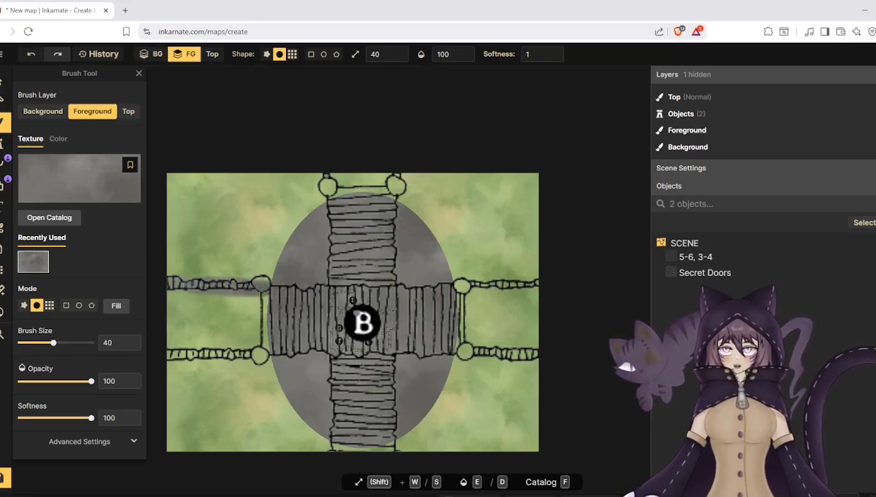
drag(266, 346, 167, 353)
drag(445, 346, 539, 355)
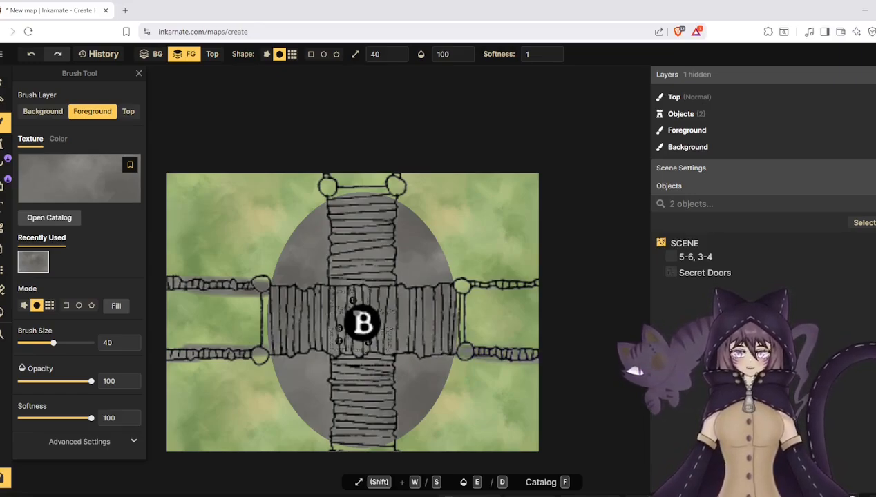
drag(448, 290, 511, 284)
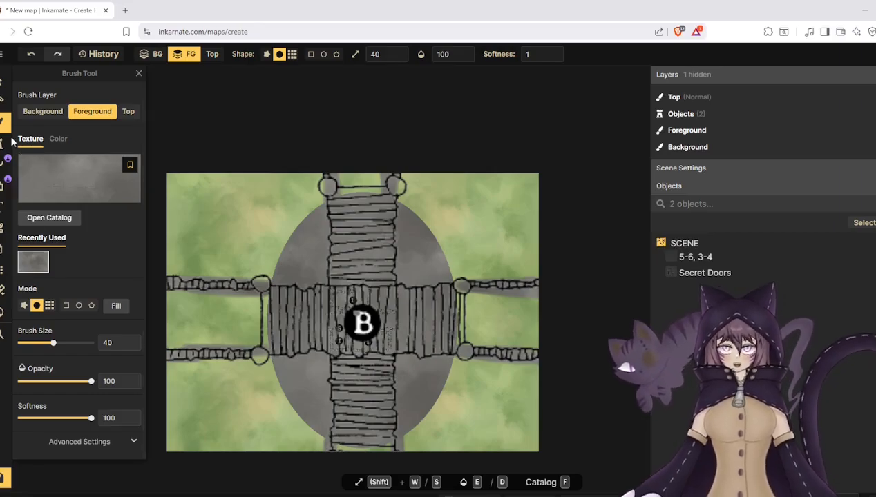
- Delete the bridge crossing stamp "5-6, 3-4" from the scene
click(3, 82)
click(684, 257)
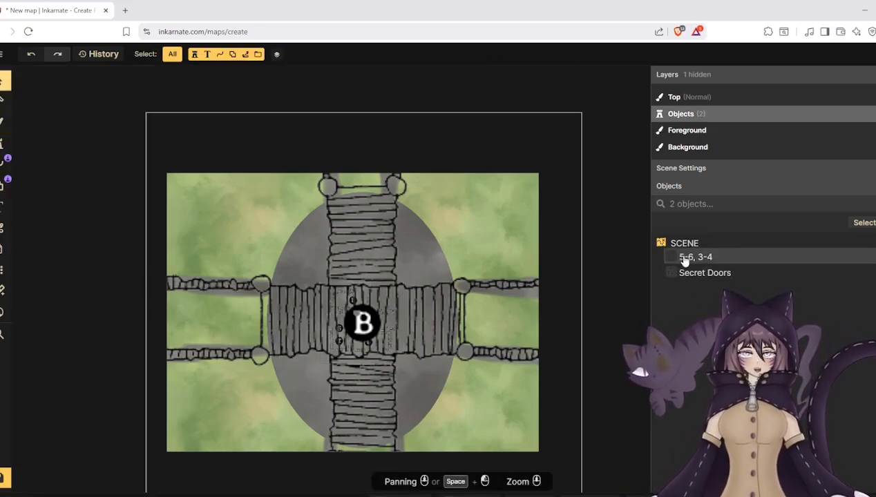
right_click(673, 257)
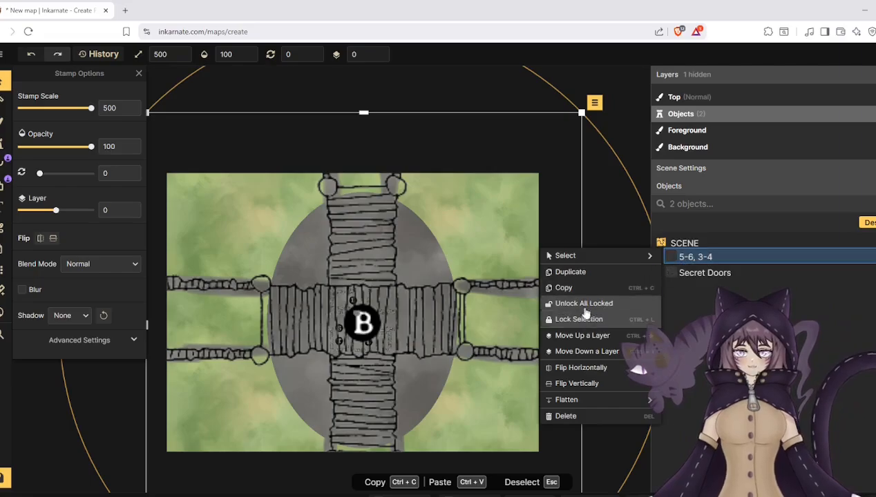
click(591, 415)
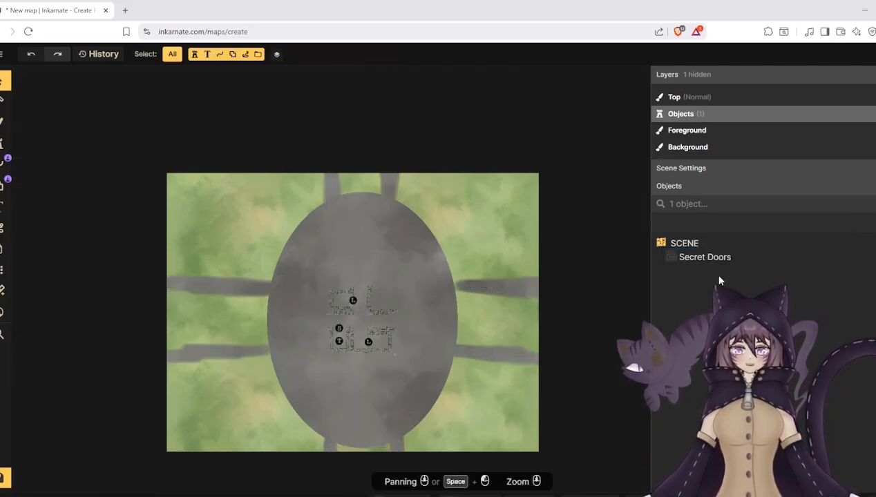
- Enlarge the Secret Doors stamp, keeping it centred on the grey ellipse
click(705, 257)
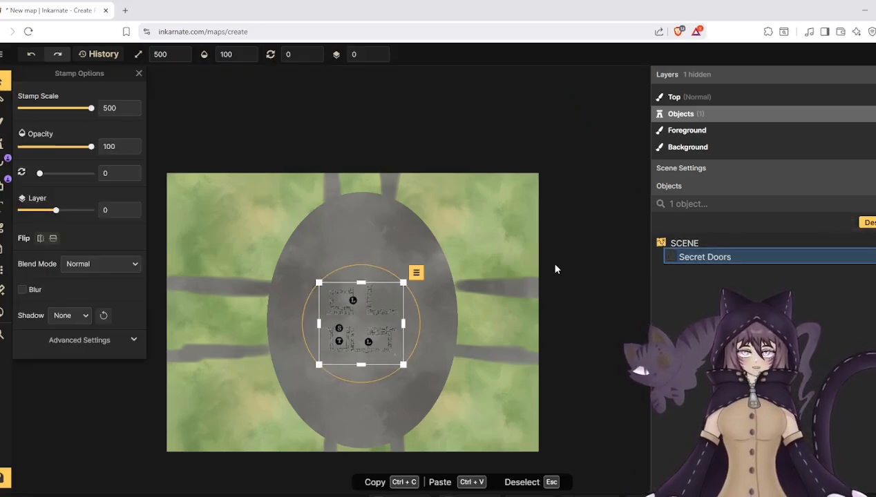
drag(398, 286, 361, 325)
scroll(324, 383, up, 5)
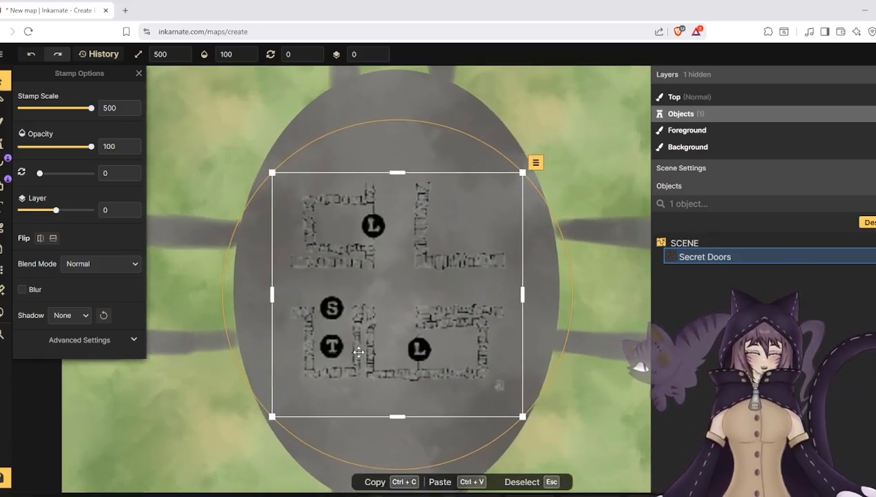
- Shift the Secret Doors guide stamp slightly up and to the left within the grey ellipse
scroll(358, 352, up, 2)
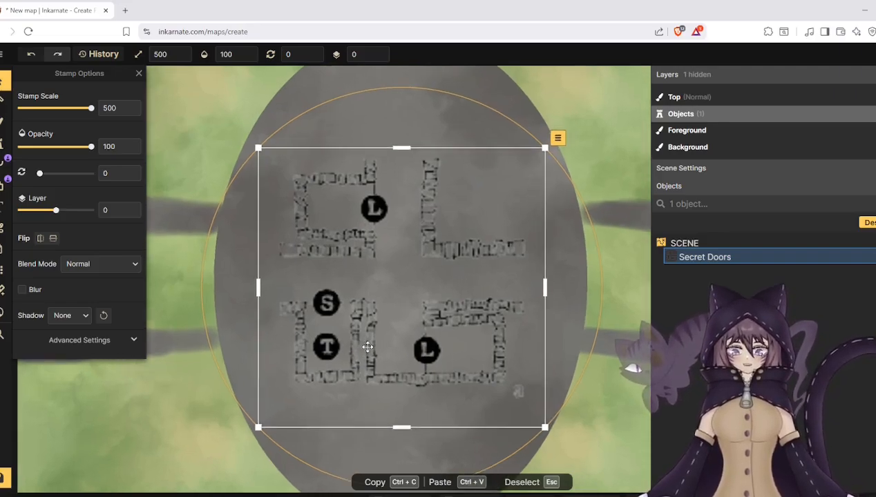
drag(386, 353, 374, 346)
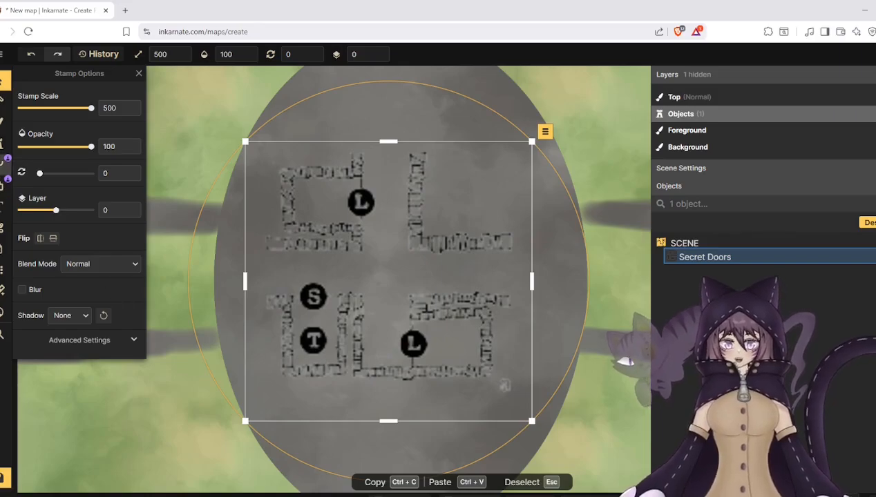
- Search the Watercolor Battlemaps stamp catalog for "gate" and look through the available gate stamps
click(2, 150)
click(39, 133)
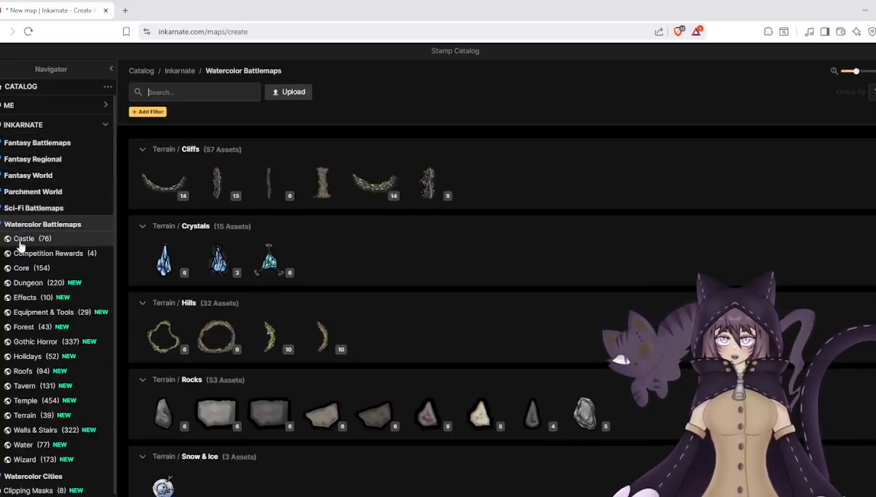
click(178, 93)
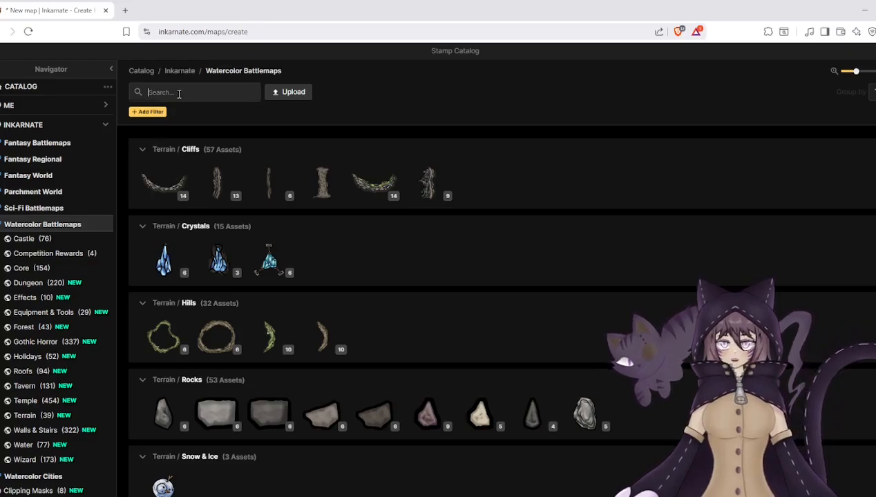
text(gate)
key(Return)
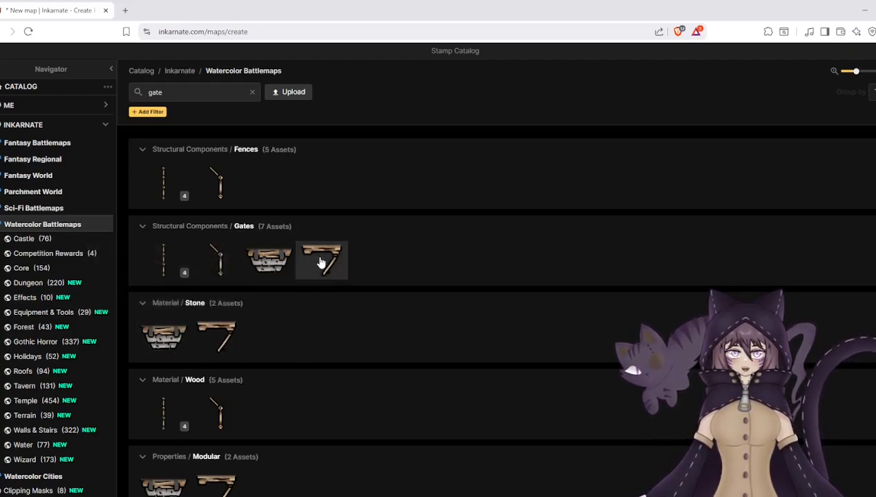
scroll(299, 364, down, 3)
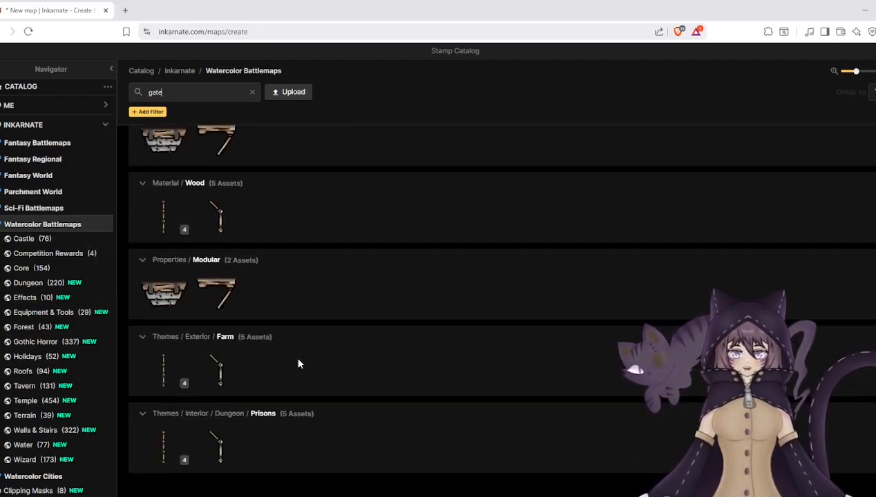
scroll(279, 359, up, 3)
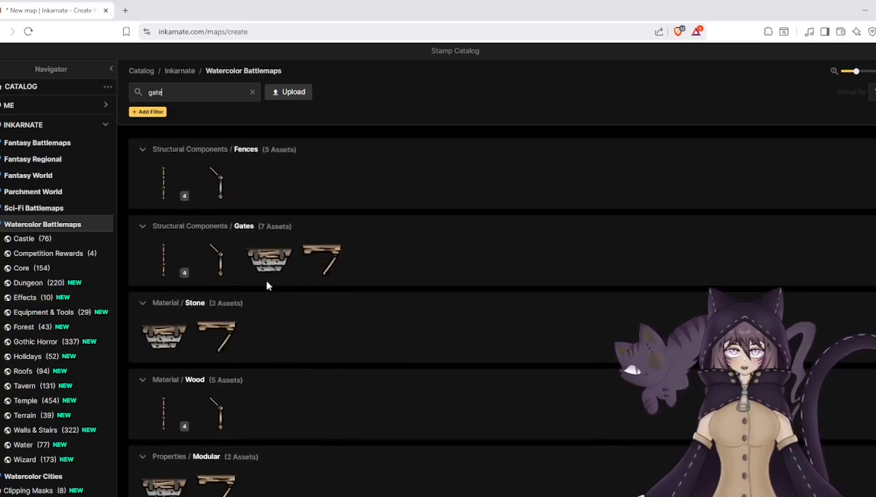
- Search the stamp catalog for "doors" and choose the Heavy Wooden Door stamp
double_click(177, 86)
text(d)
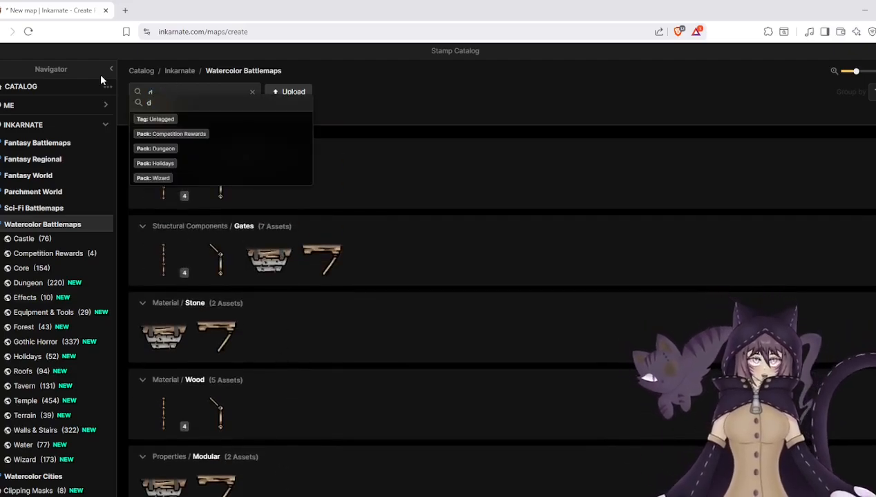
text(oors)
key(Return)
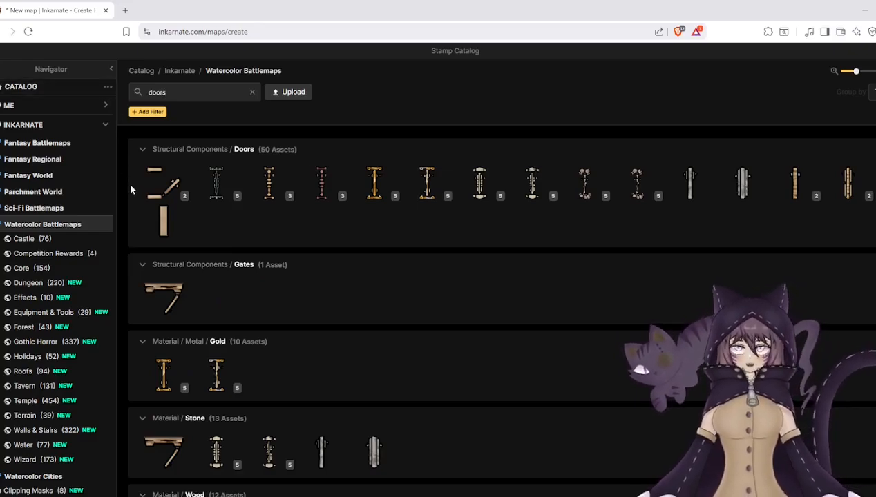
scroll(239, 269, down, 3)
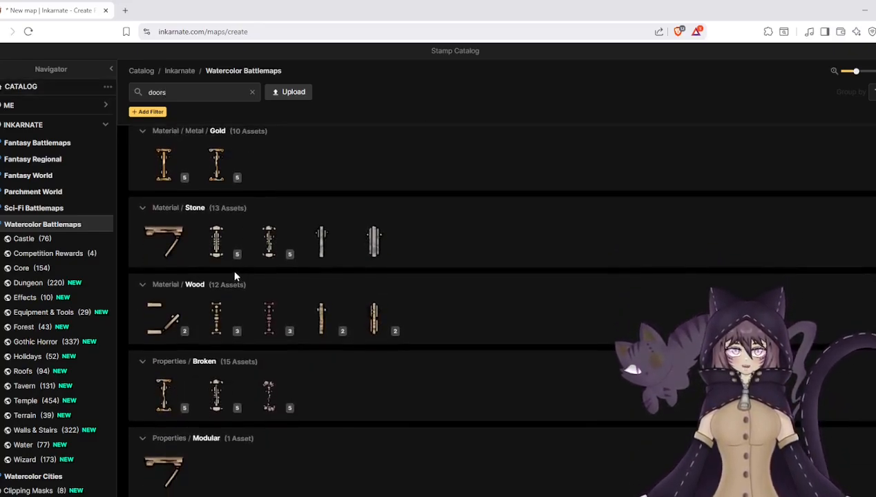
mouse_move(214, 257)
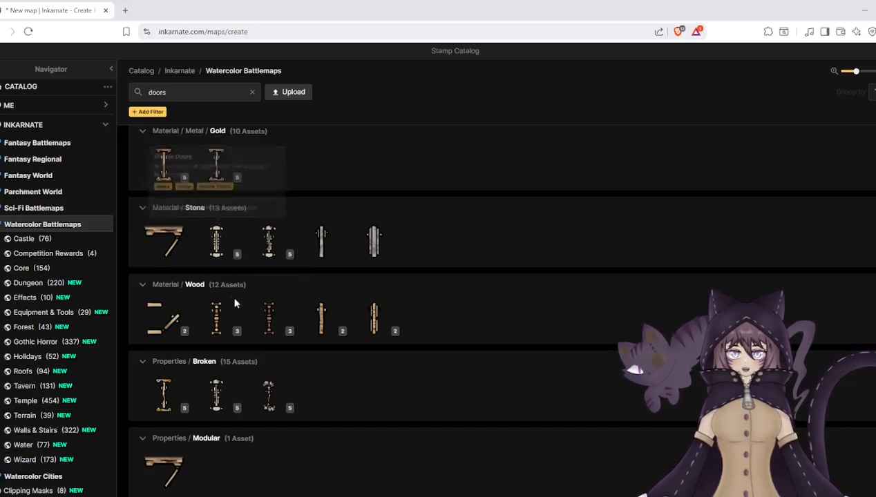
scroll(263, 318, up, 3)
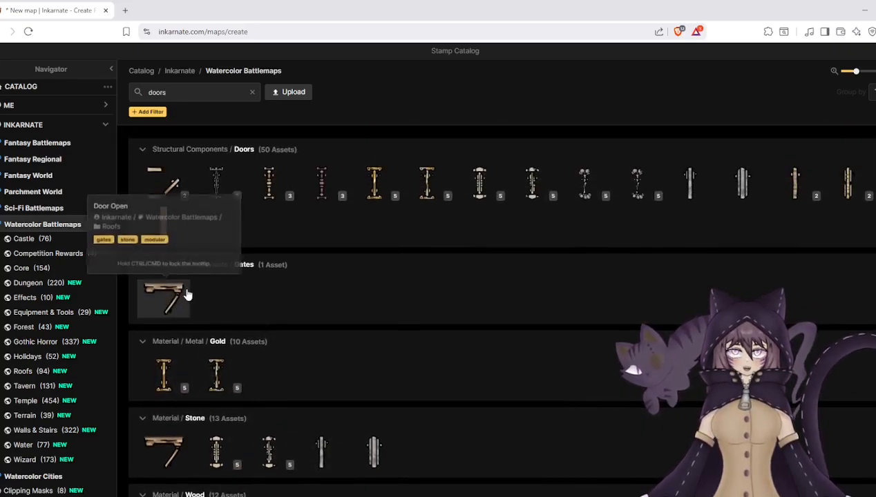
click(848, 183)
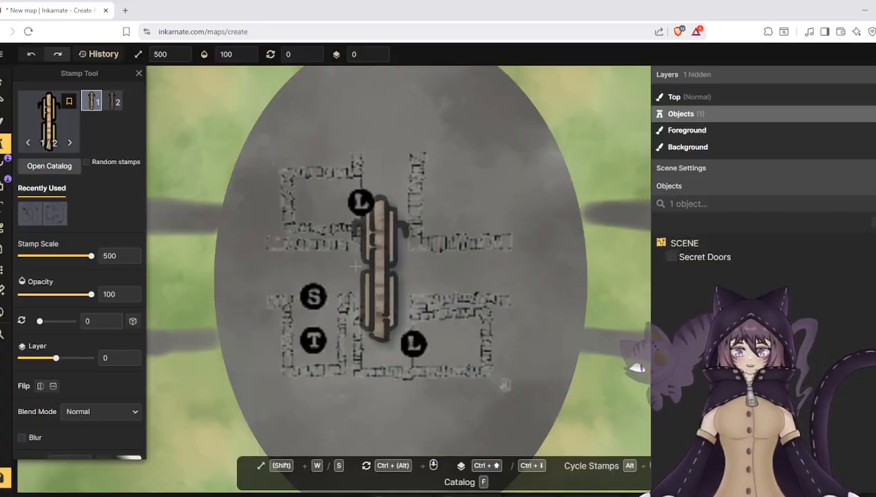
- Place three wooden door stamps at the left, right and top openings of the Secret Doors layout
click(252, 276)
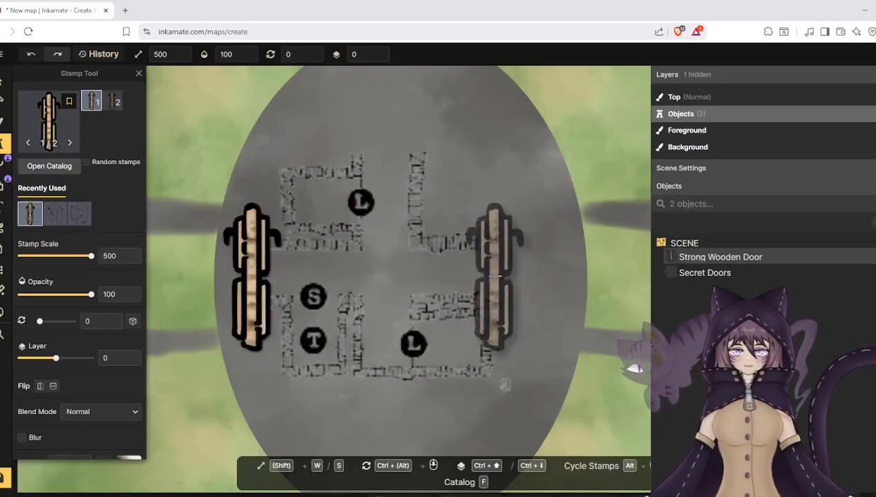
click(512, 274)
click(384, 157)
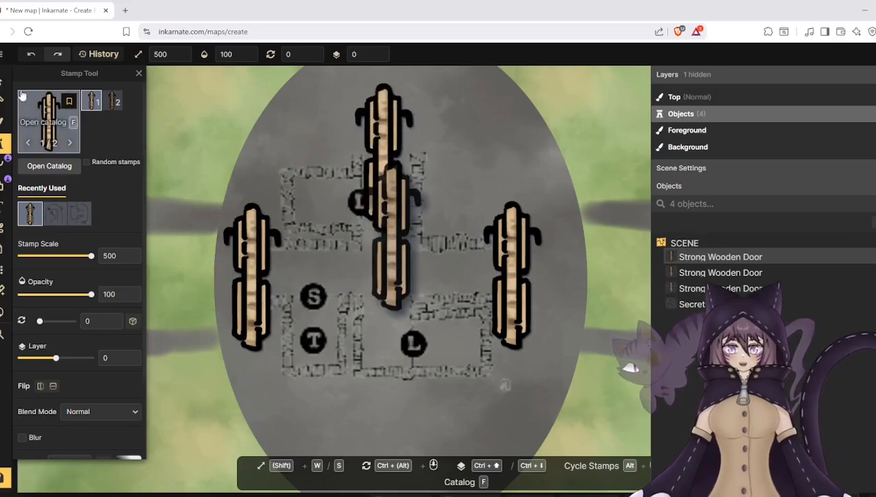
key(Escape)
- Shrink the left door to a stamp scale of 268 and the right door to a similar size to fit their corridor openings
click(245, 257)
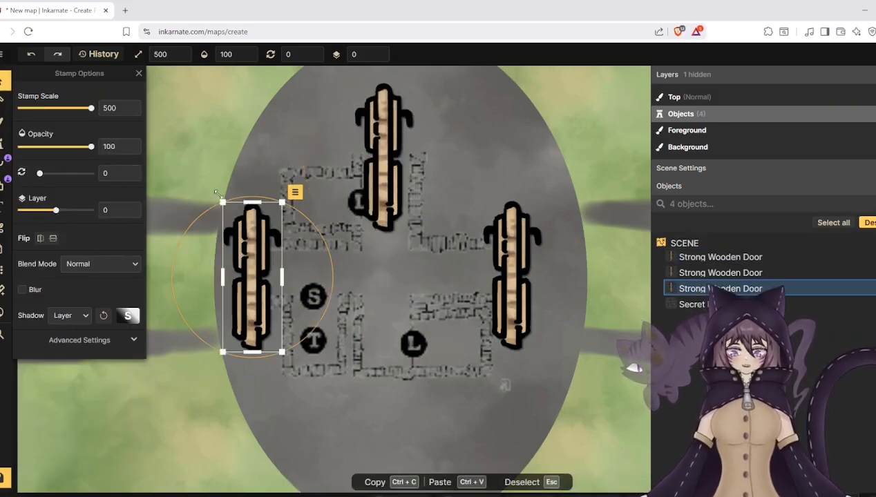
drag(222, 202, 260, 262)
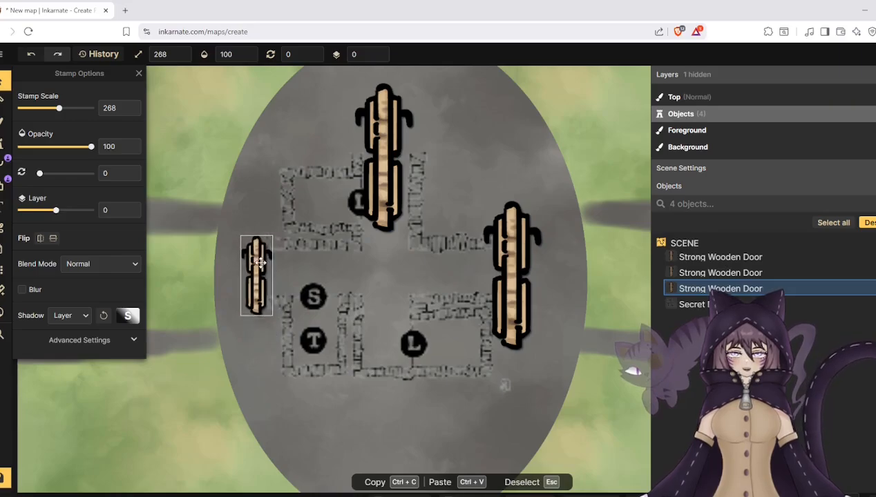
click(520, 247)
drag(542, 201, 511, 264)
- Scale the top door to 265, rotate it to 89 degrees and fit it across the upper corridor opening
click(396, 124)
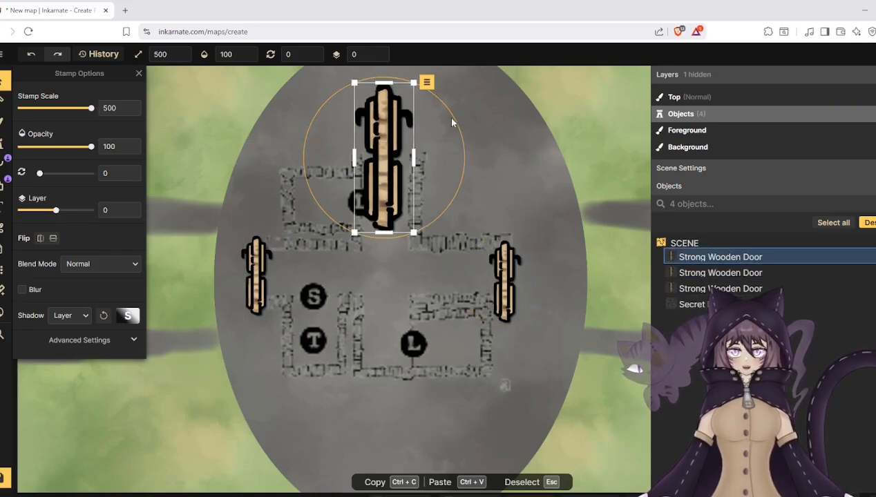
click(419, 143)
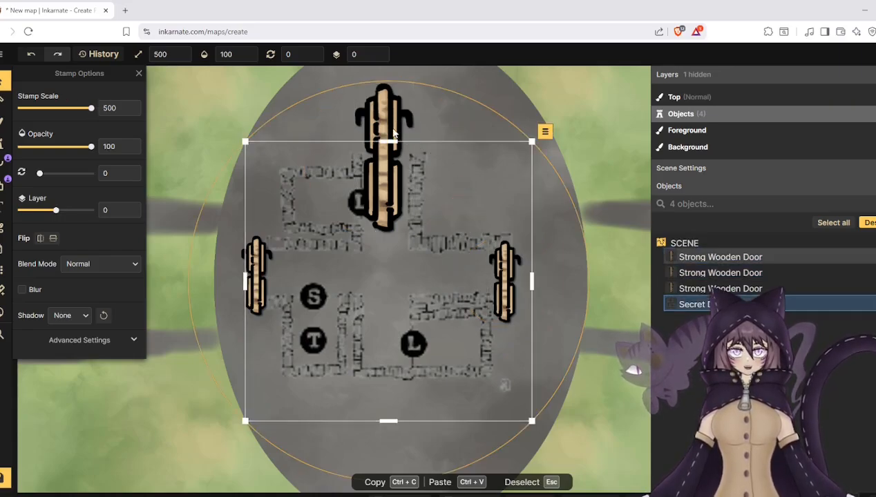
click(393, 133)
drag(450, 108, 446, 205)
drag(458, 126, 365, 132)
drag(351, 166, 389, 155)
scroll(388, 154, up, 2)
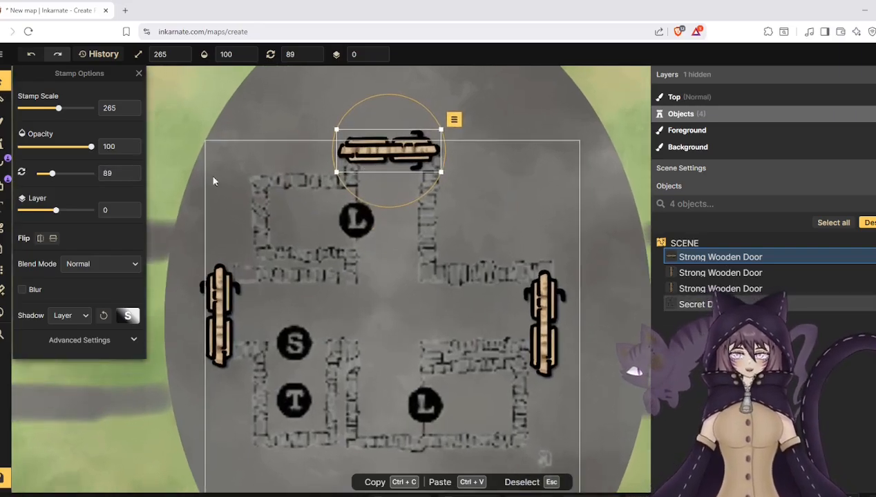
scroll(247, 221, down, 1)
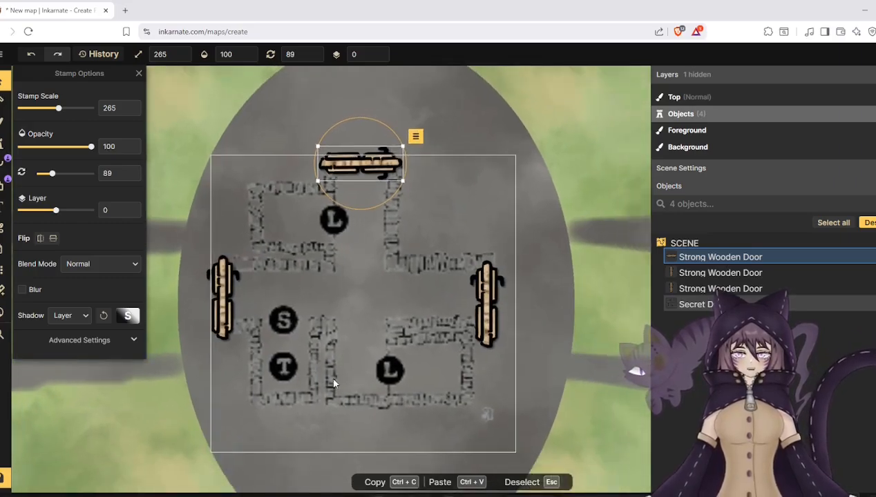
- Search the stamp catalog for "walls" and choose the straight Stone Wall stamp
click(3, 144)
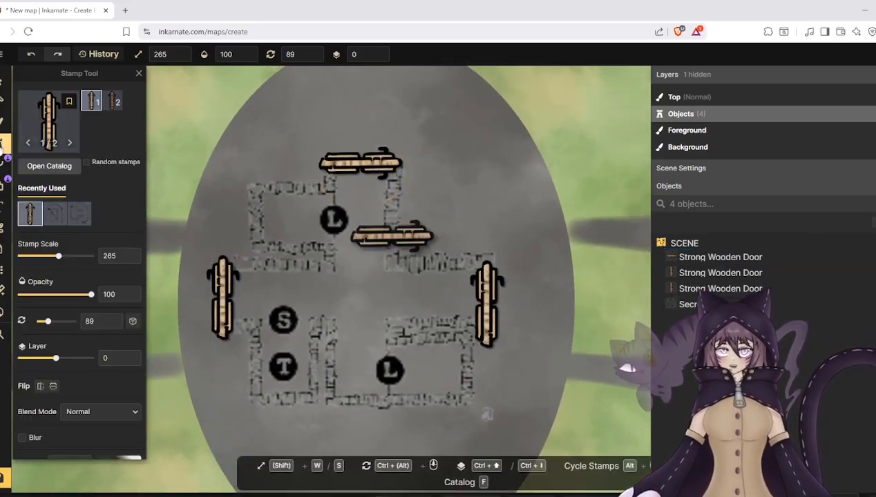
click(49, 126)
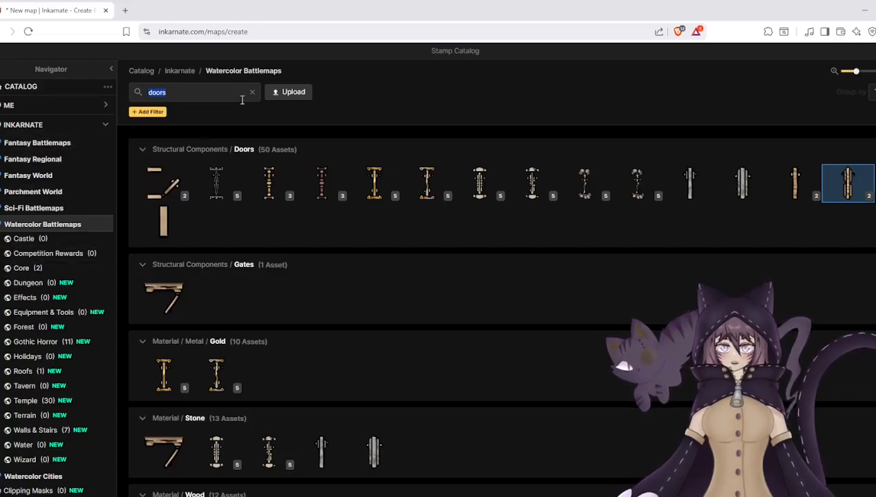
click(252, 92)
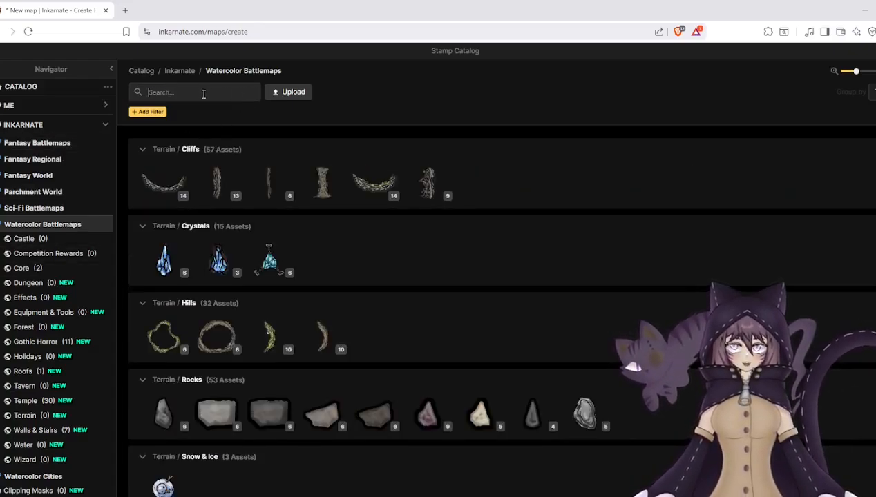
text(walls)
key(Return)
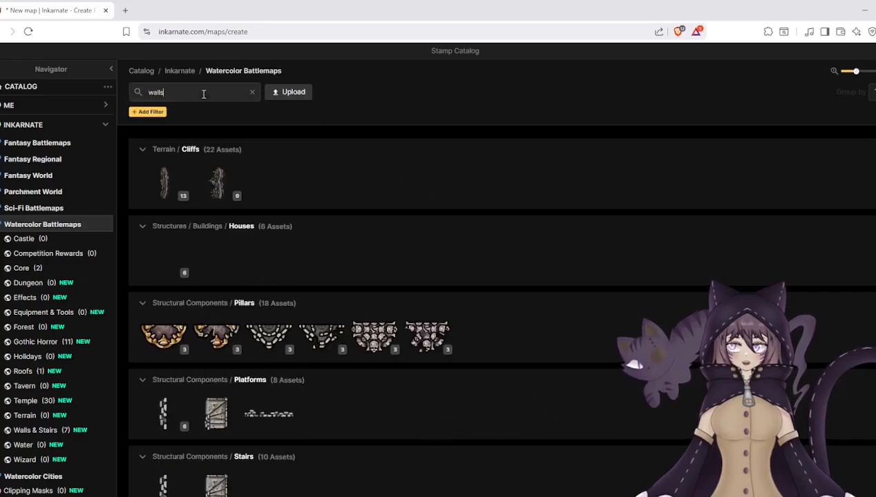
scroll(252, 281, down, 1)
scroll(252, 281, down, 4)
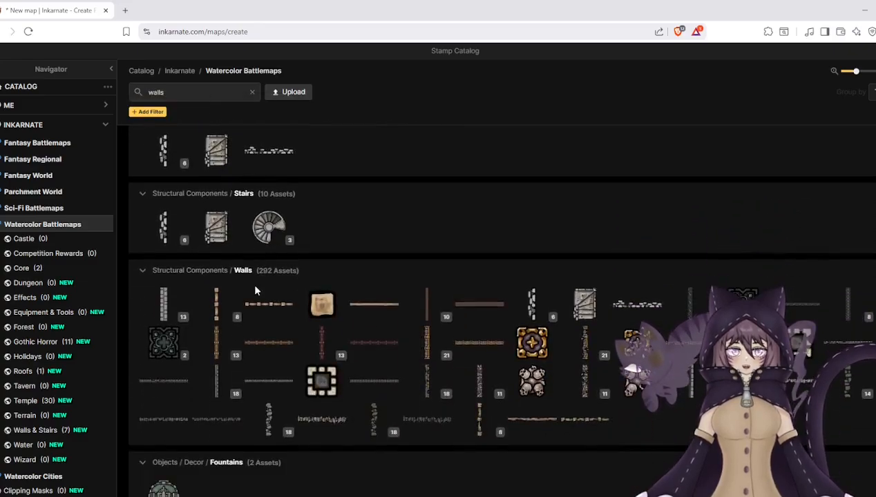
scroll(253, 279, down, 2)
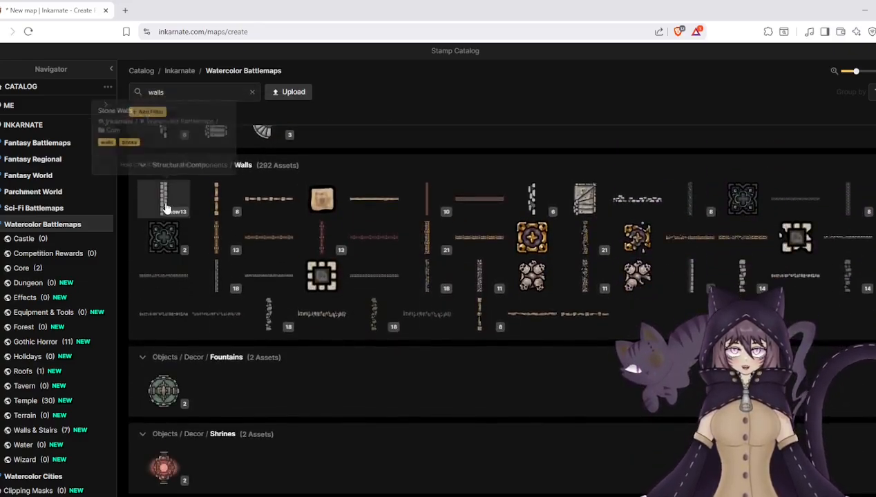
click(174, 200)
- Set the stamp scale to 67 and place eight vertical stone wall pieces around the rooms and corridors of the Secret Doors layout
scroll(265, 235, down, 2)
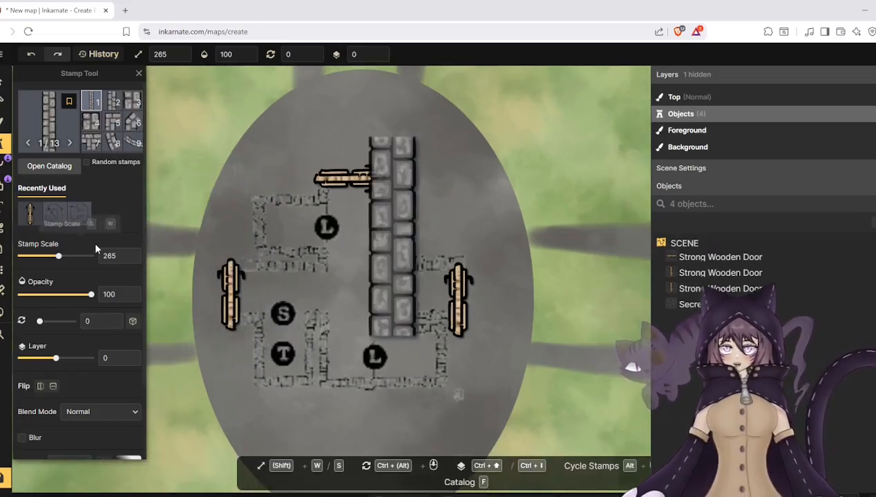
drag(61, 259, 27, 258)
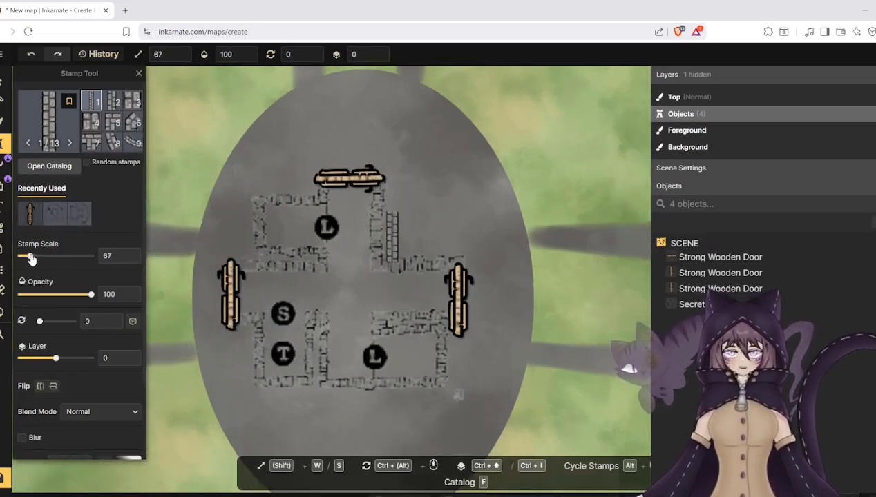
click(257, 221)
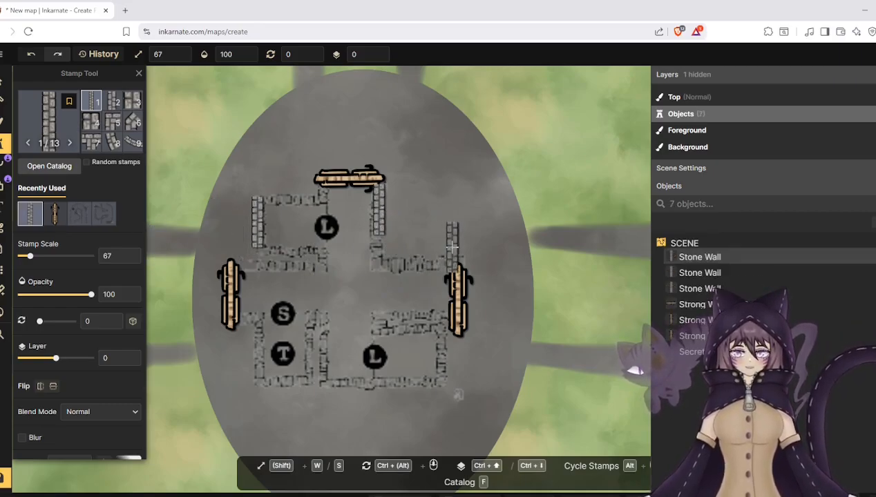
click(442, 356)
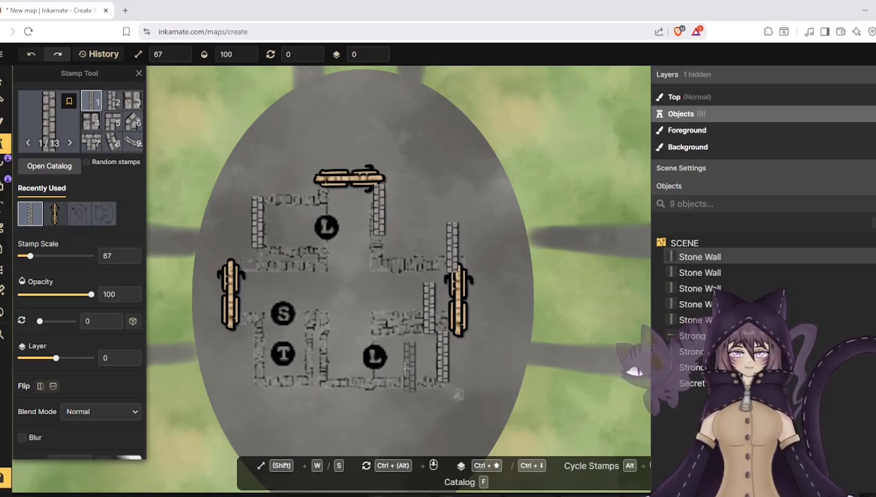
click(306, 357)
click(257, 356)
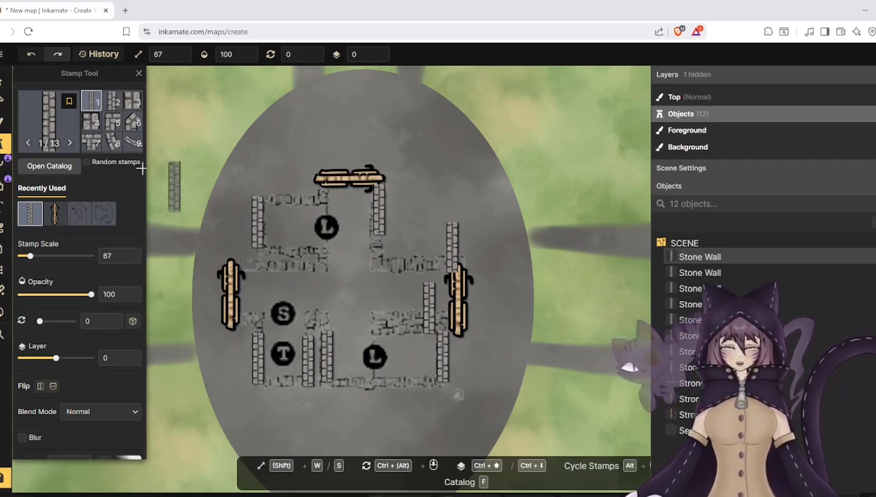
- Place stone wall variant 5 below the left end of the top door and rotate it to 180 degrees
click(111, 127)
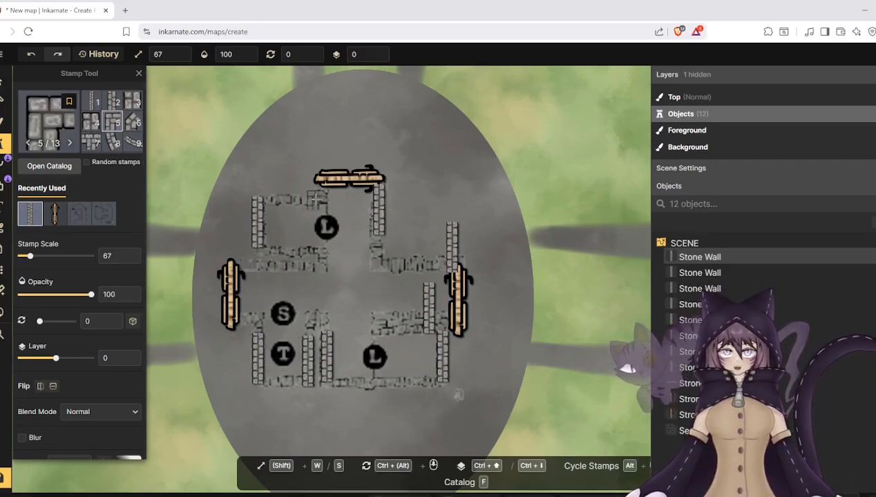
click(7, 82)
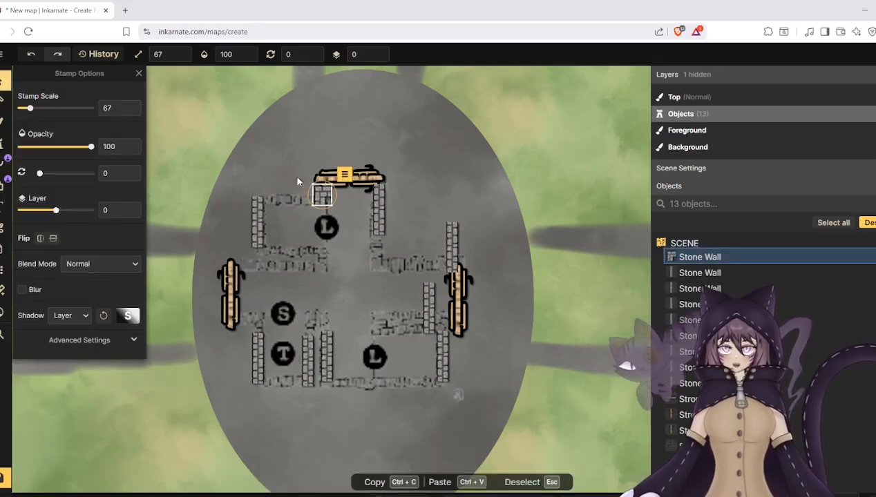
drag(325, 183, 331, 225)
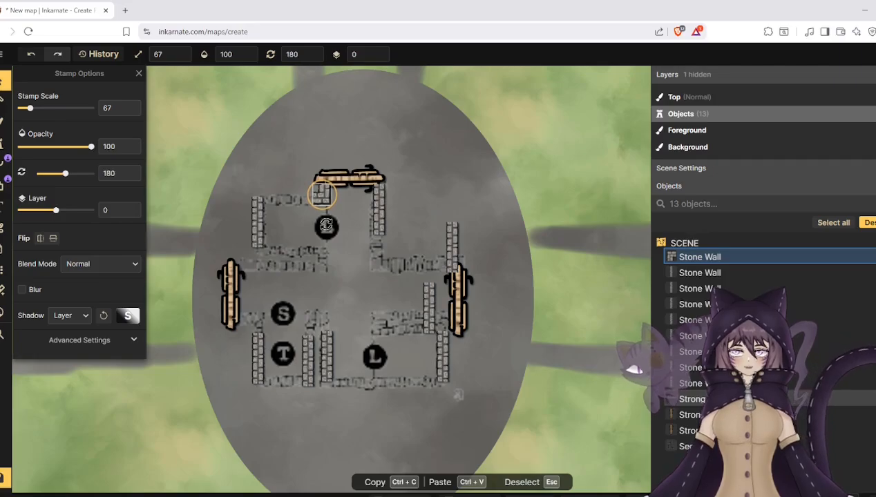
- Place a straight stone wall, variant 1, vertically inside the upper-left room of the layout, near its left wall
key(Escape)
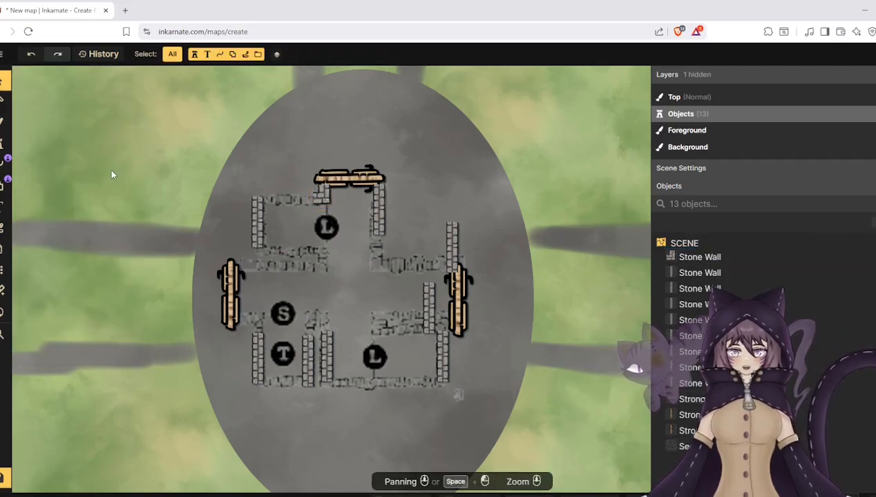
click(4, 143)
scroll(96, 124, up, 1)
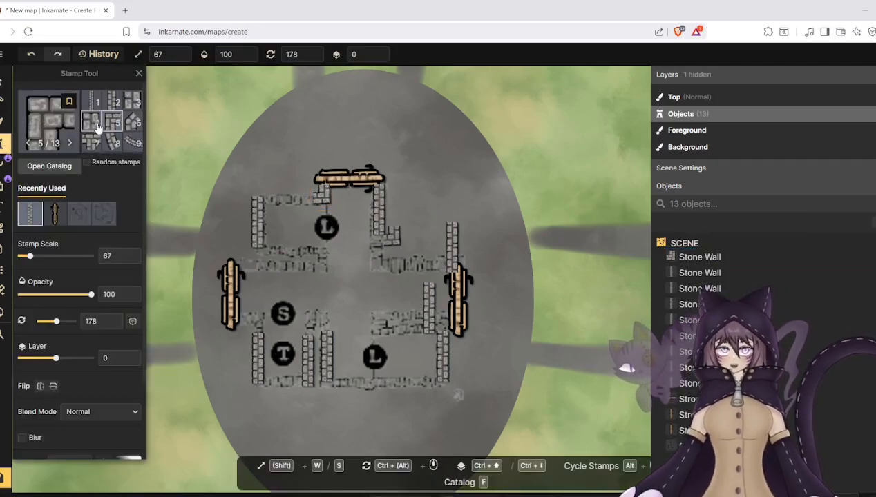
click(98, 103)
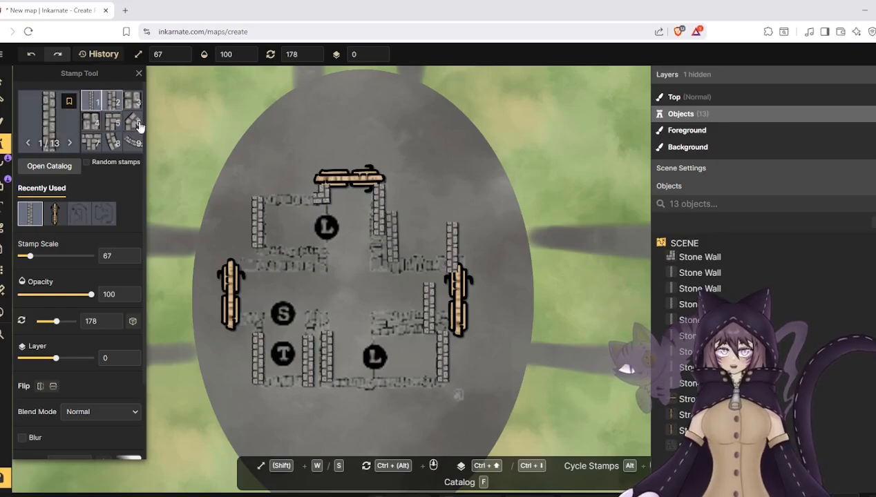
scroll(276, 197, up, 3)
click(277, 196)
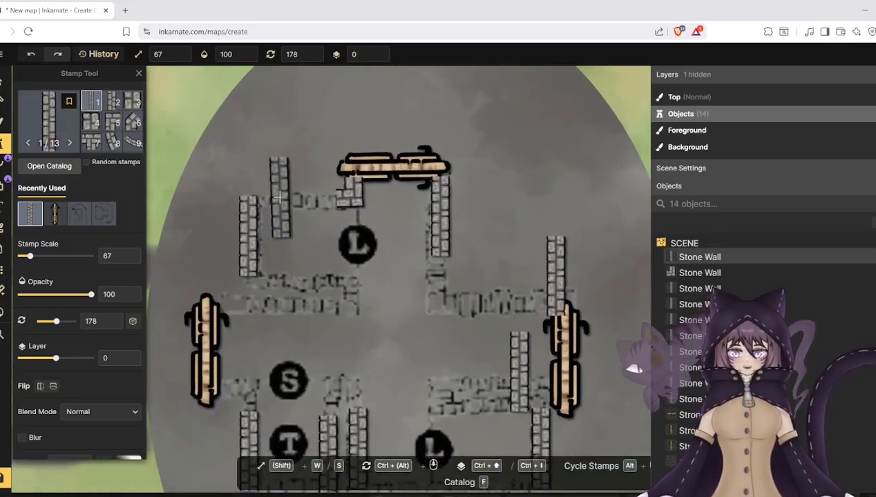
- Place five stone wall variant 5 corner pieces: two below the upper rooms and three above the lower rooms
click(112, 124)
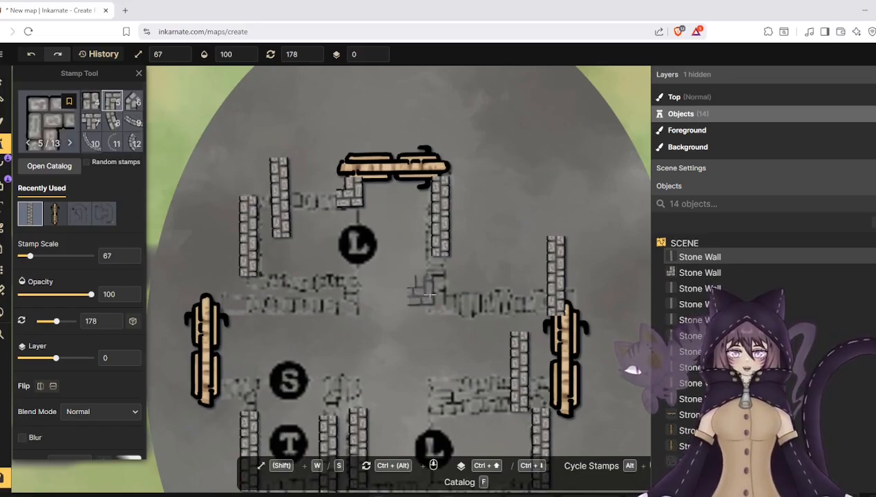
click(349, 302)
click(441, 303)
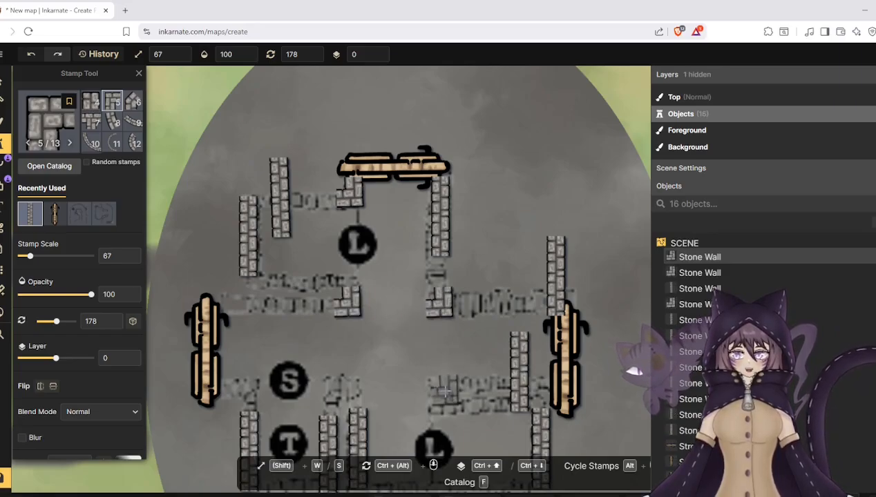
click(443, 400)
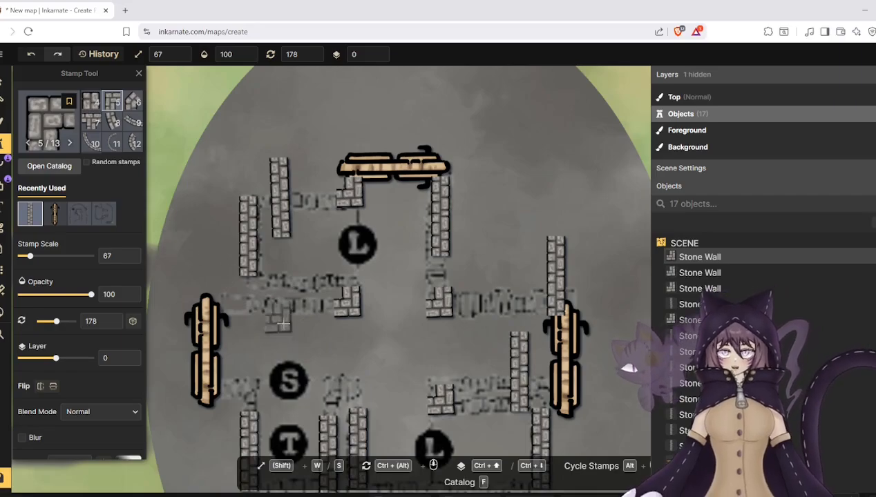
click(354, 385)
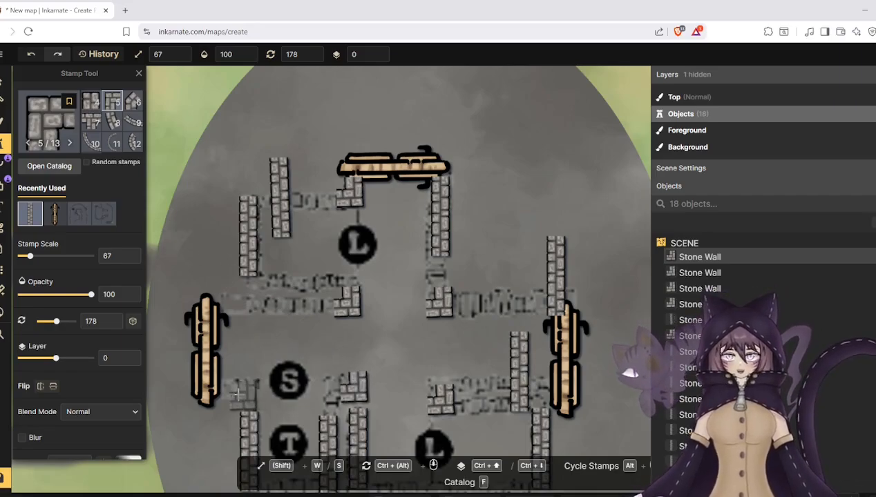
scroll(243, 392, down, 4)
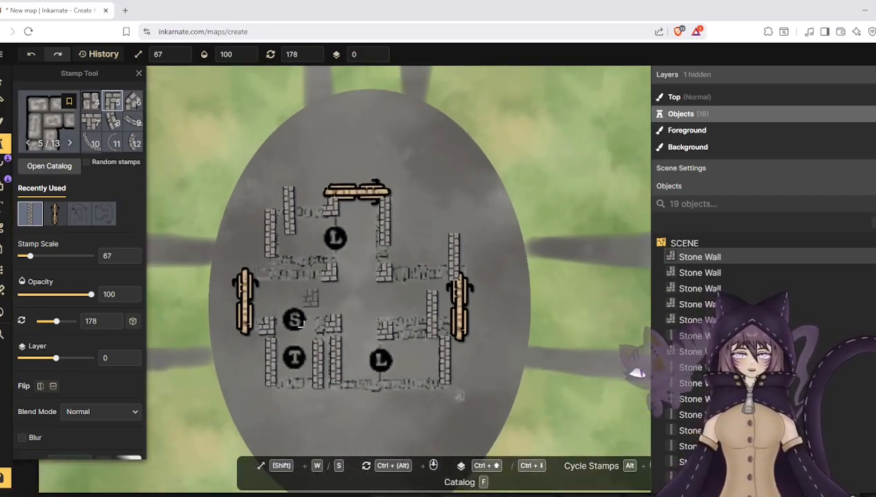
- Place three more variant 5 corner pieces at the bottom ends of the three vertical walls around the T room
scroll(306, 430, up, 3)
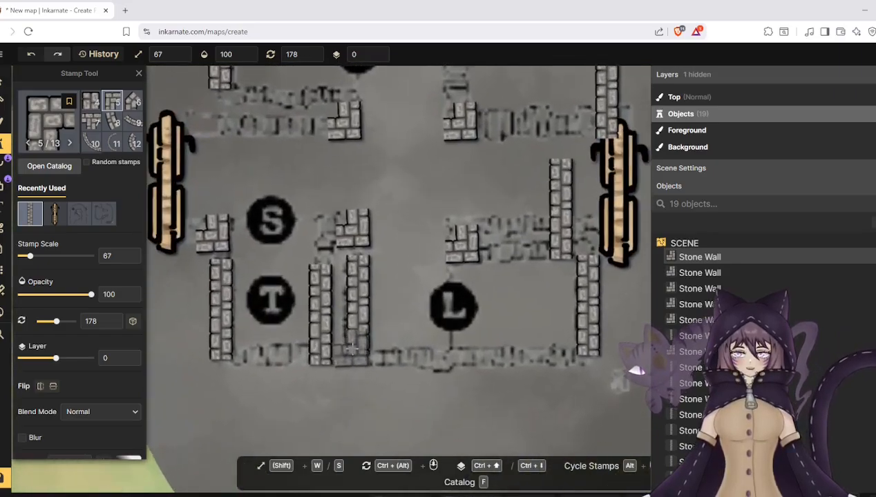
click(316, 351)
click(308, 348)
click(224, 348)
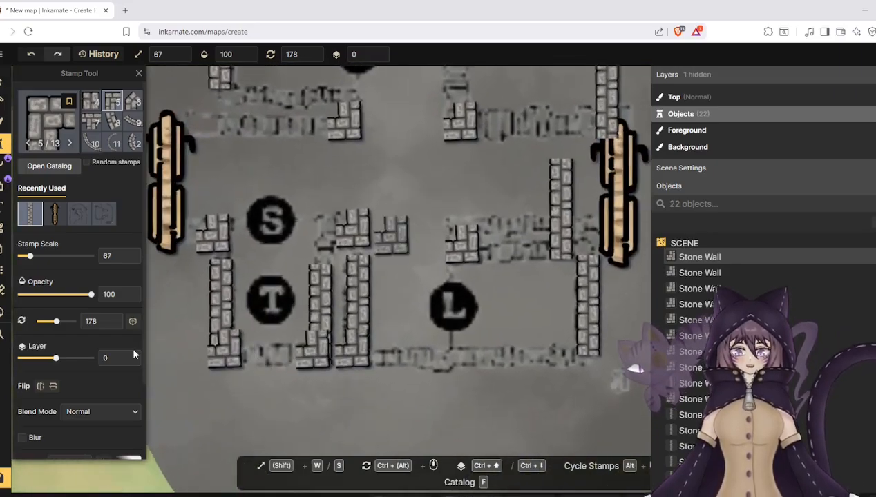
- Rotate the corner piece beside the left door to 88.5 degrees and shift the T room's left wall up to meet it
click(4, 82)
click(211, 222)
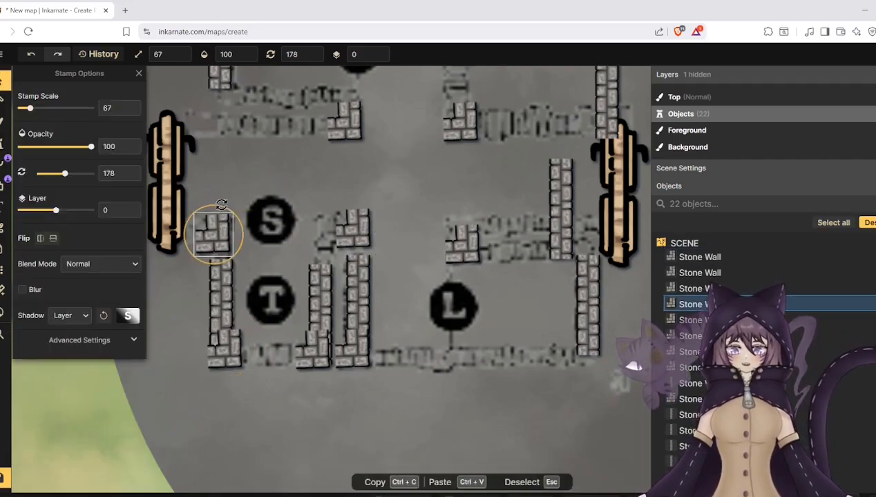
drag(221, 205, 151, 220)
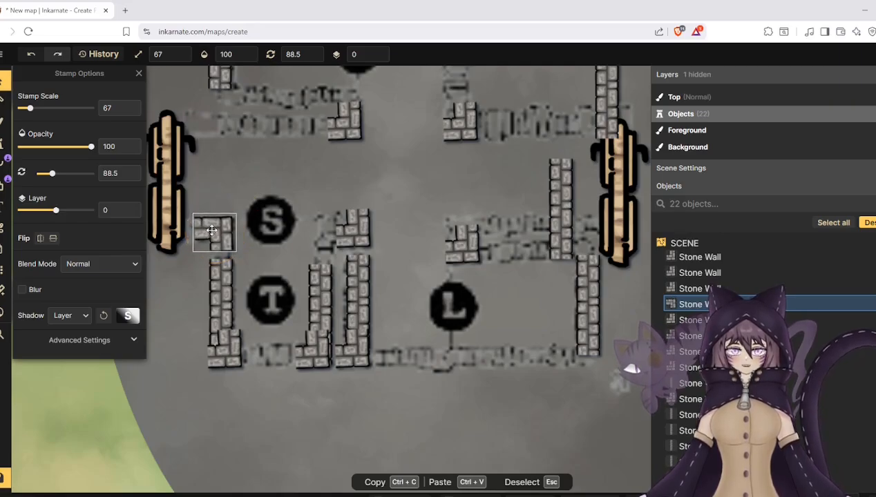
click(225, 284)
drag(225, 285, 225, 276)
- Rotate the T room's bottom-left corner piece to 270 degrees and fit it to the left wall's lower end
click(233, 363)
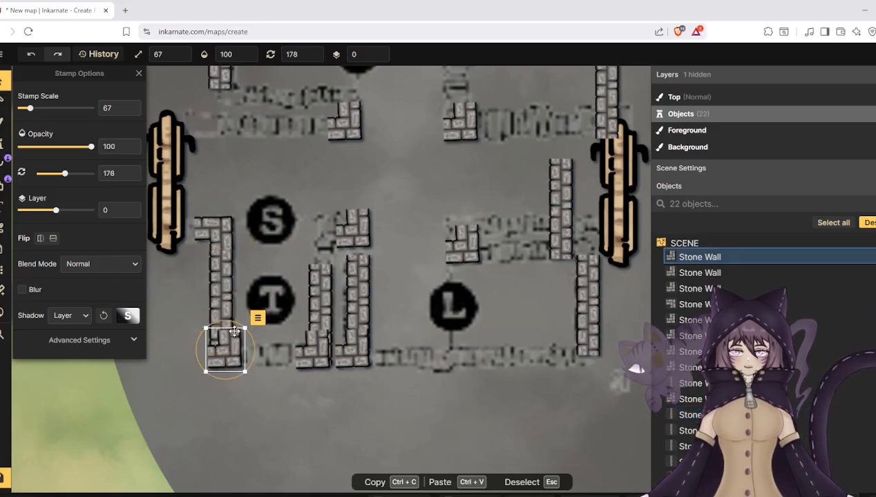
drag(257, 317, 239, 362)
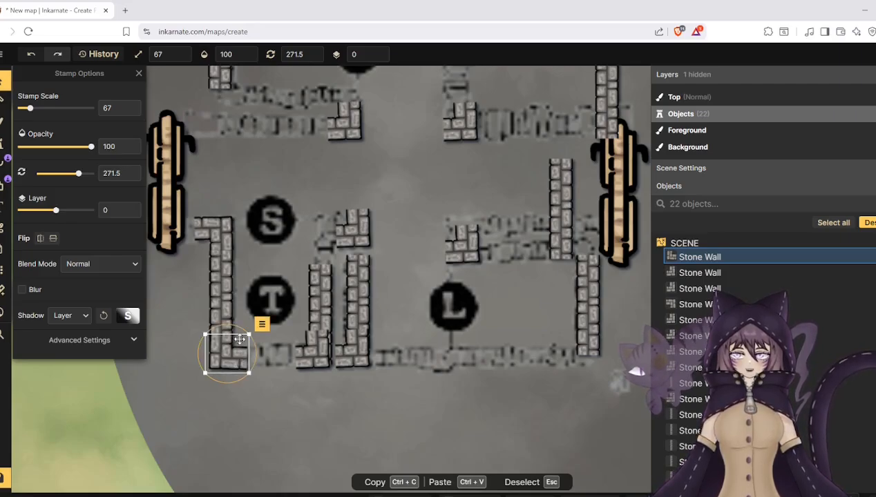
drag(240, 330, 239, 331)
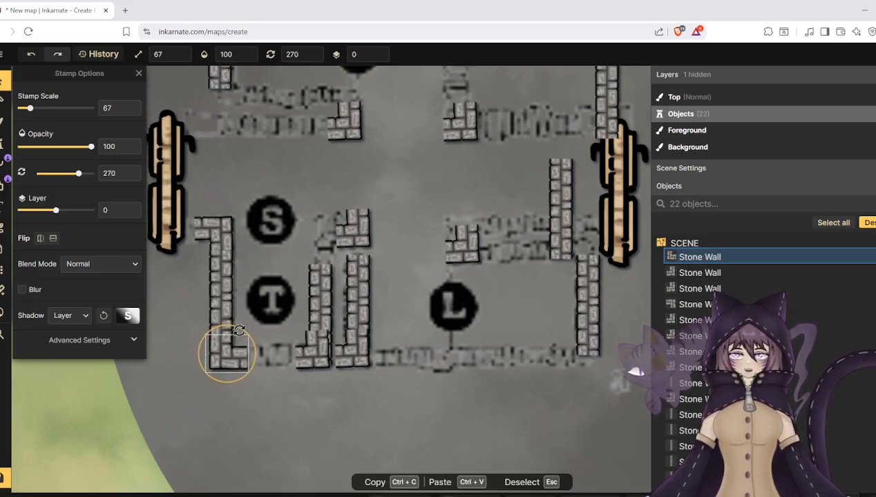
- Move the T room's right wall up and align it with the corner piece at its bottom end
click(310, 354)
click(312, 307)
drag(315, 306, 315, 276)
click(319, 348)
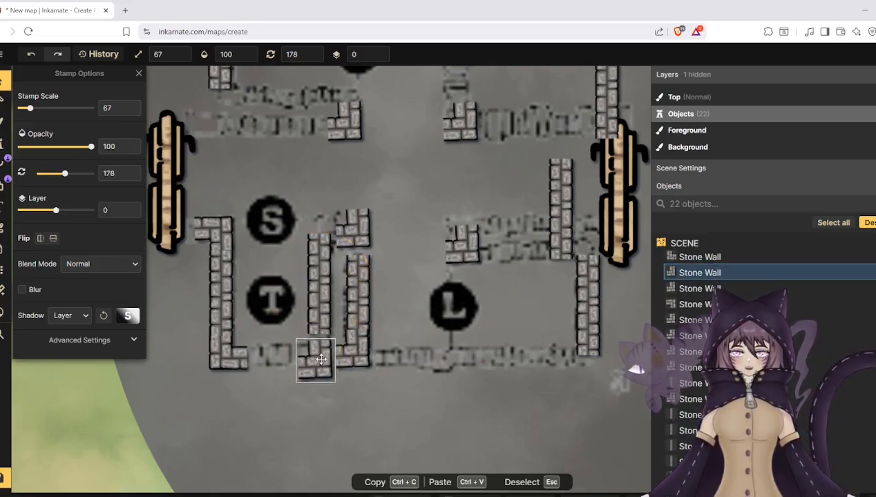
click(320, 291)
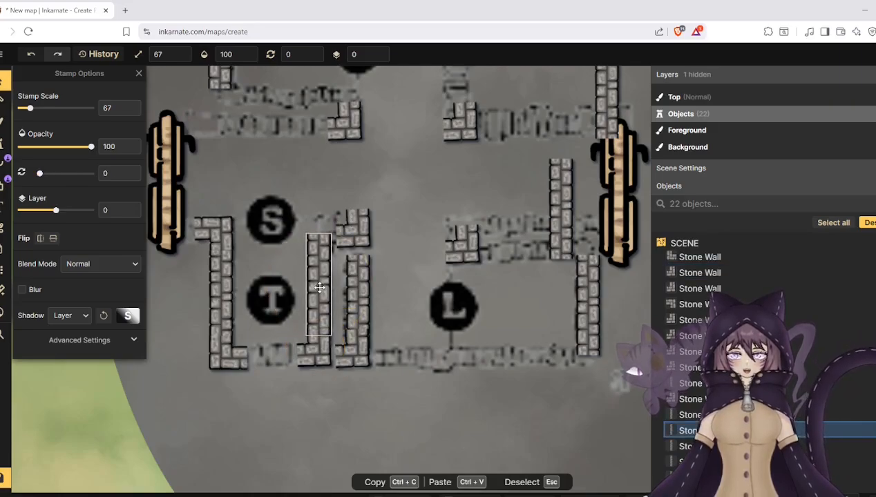
drag(320, 287, 319, 287)
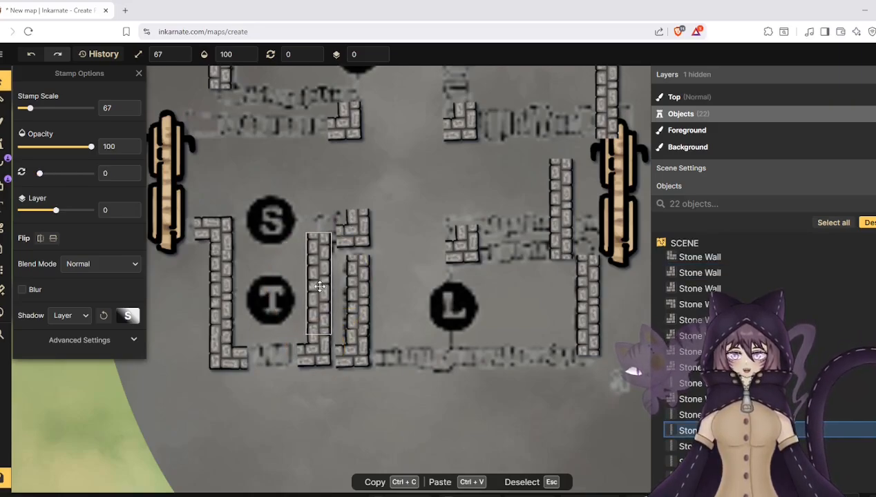
- Rotate the corner piece above the corridor wall to 360 degrees, fit it atop the T room's right wall, and paste a copy beside it
click(367, 224)
drag(366, 200, 329, 279)
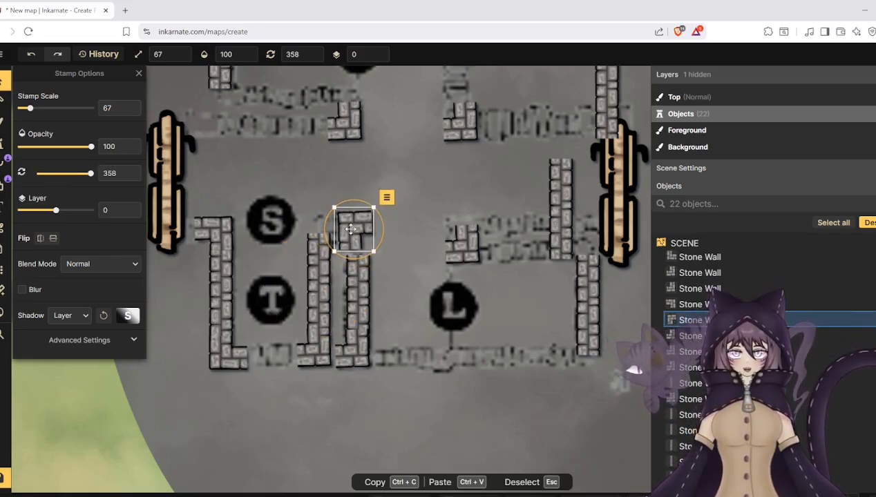
drag(350, 227, 327, 205)
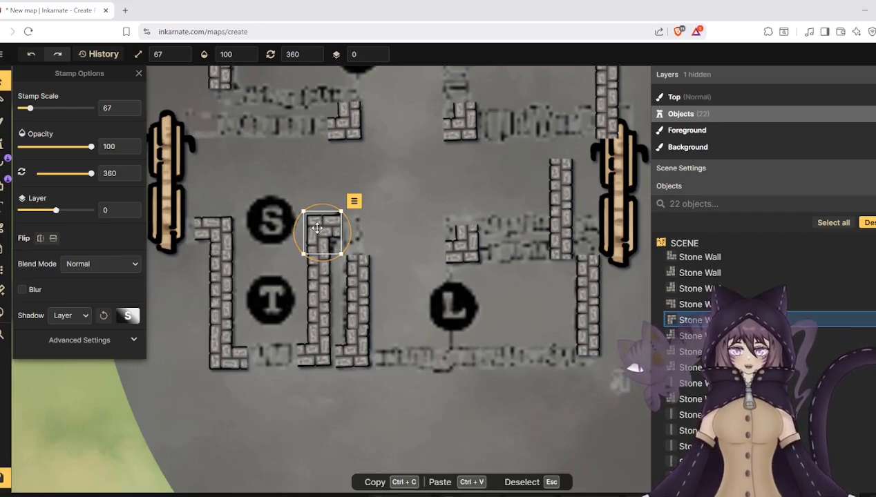
click(399, 228)
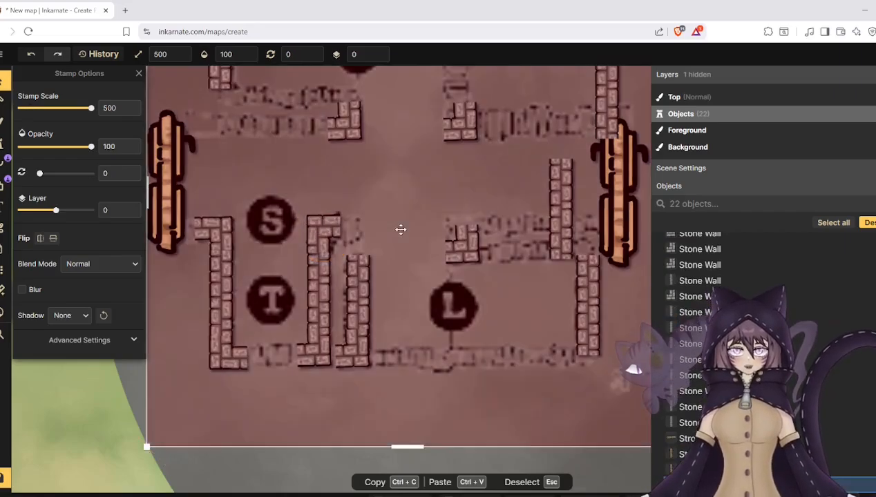
key(ctrl+v)
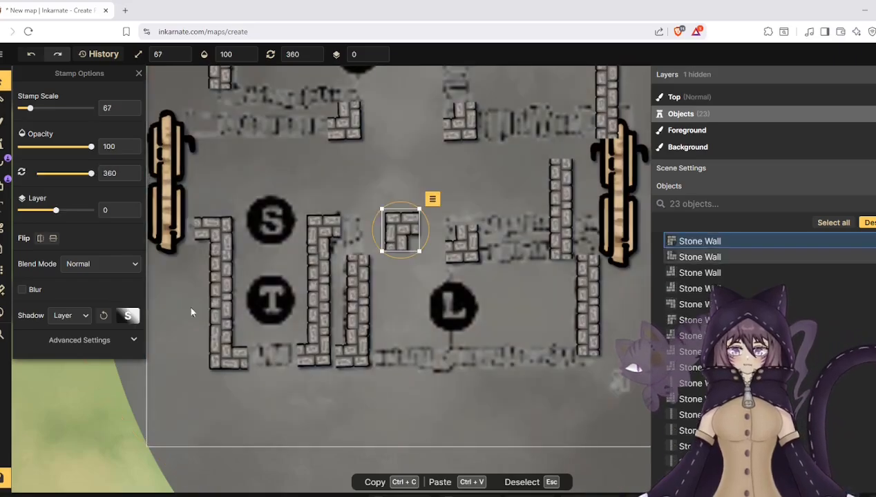
- Add another variant 5 corner piece, rotate it to 90 degrees and join it to the corner atop the T room's right wall
click(4, 145)
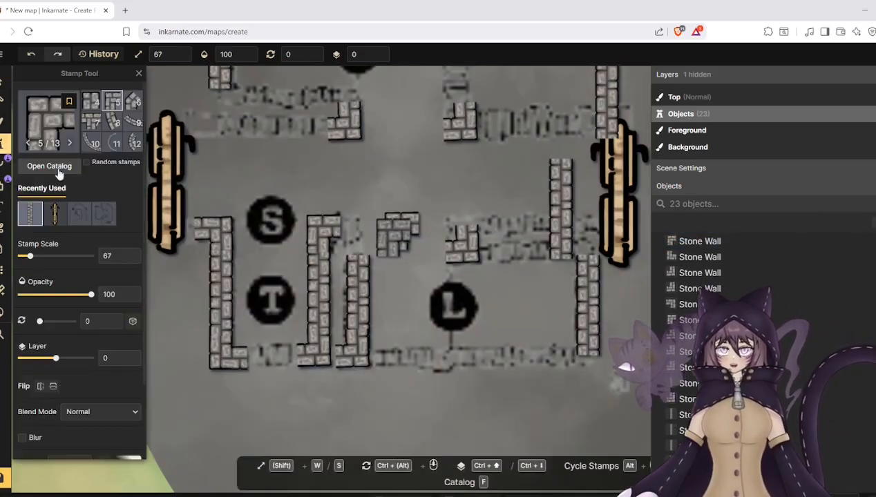
click(112, 102)
click(349, 221)
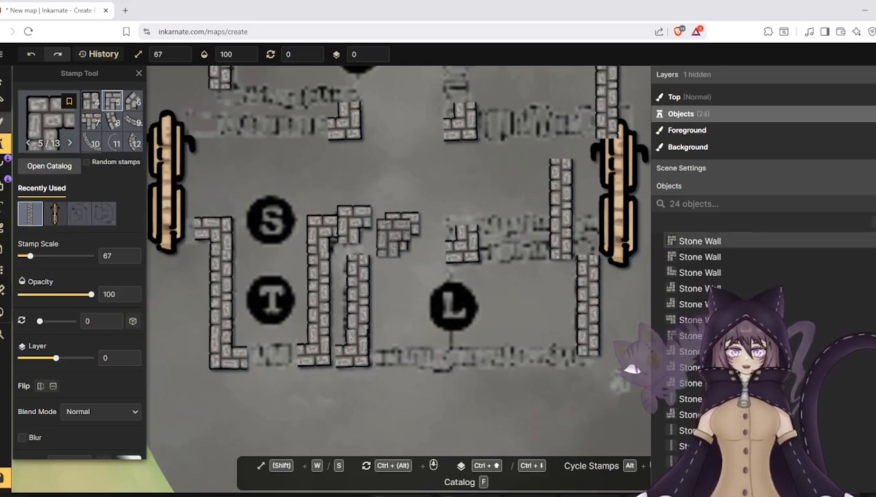
click(7, 83)
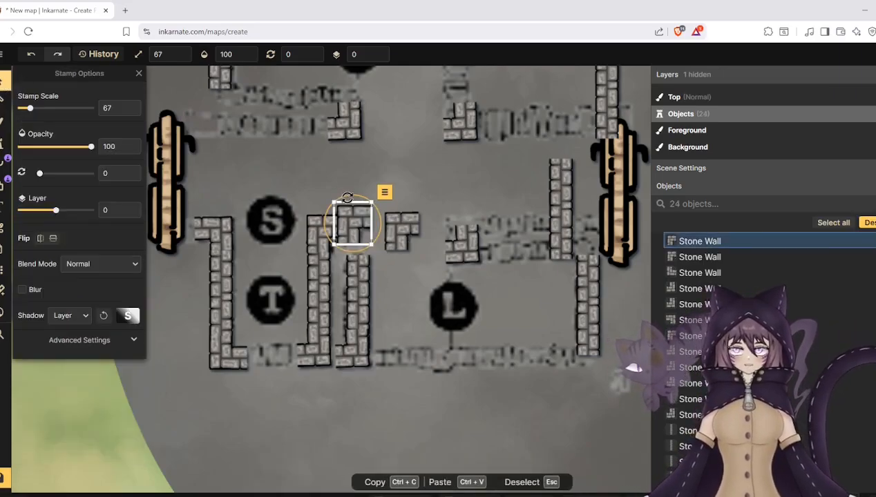
drag(347, 197, 350, 232)
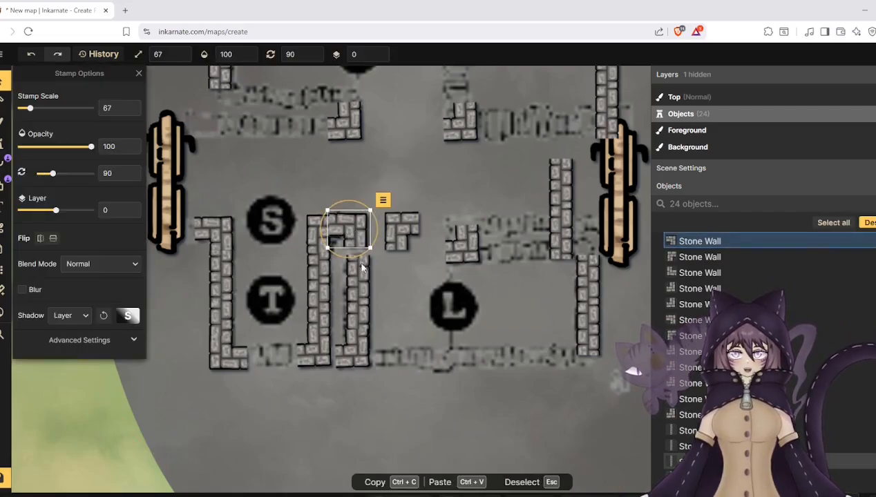
- Join the lower L room's left wall to the new top corner and turn its bottom corner piece toward the L room
drag(360, 292, 355, 280)
drag(379, 235, 373, 354)
- Move the pasted corner piece to the L room's bottom-right corner, rotate it to 179.5 degrees and align it with the right wall
drag(417, 236, 587, 348)
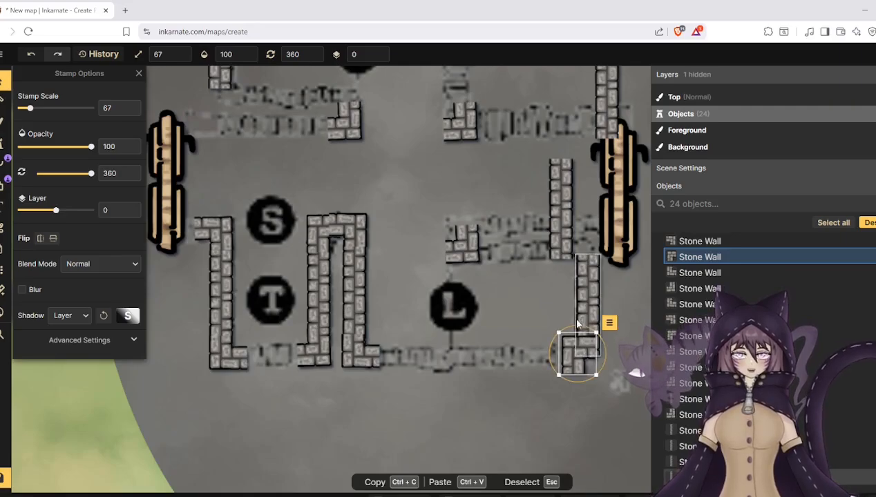
drag(603, 319, 582, 396)
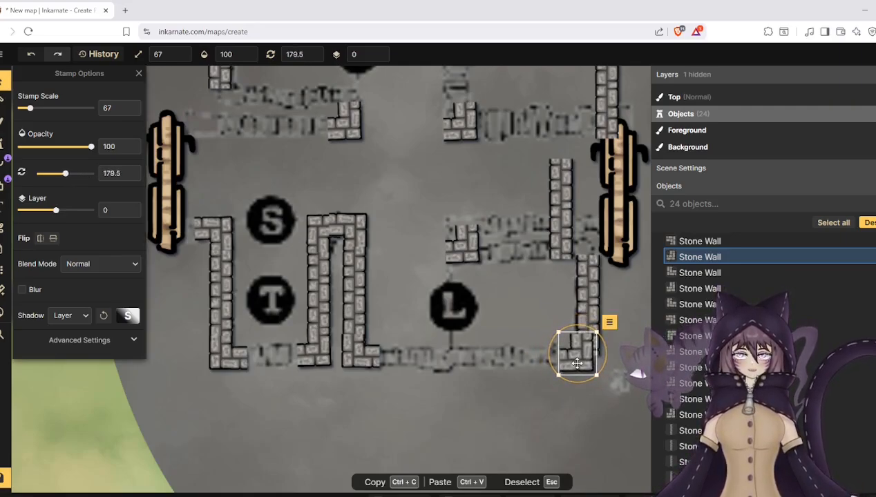
drag(577, 354, 583, 351)
mouse_move(582, 290)
mouse_down()
mouse_move(580, 280)
mouse_move(581, 288)
mouse_up()
- Move the vertical wall piece near the right door to the L room's bottom edge, rotate it to 90.5 degrees and join it to the left corner
click(551, 226)
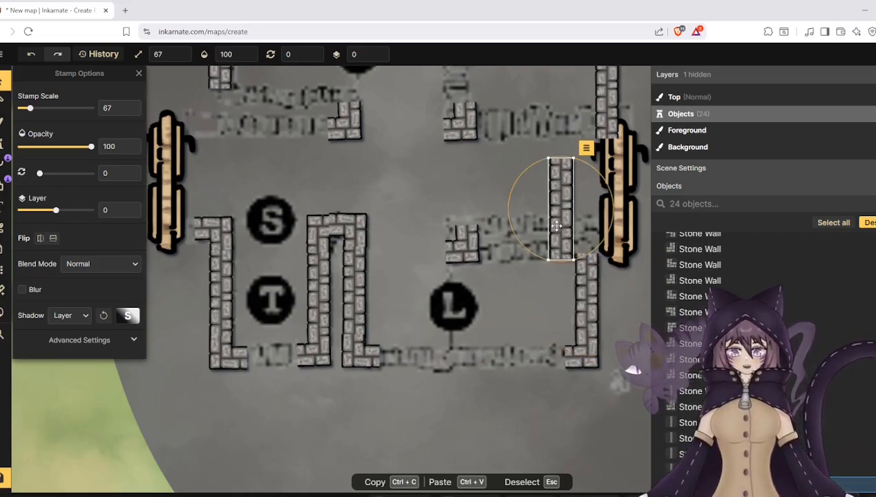
drag(552, 221, 431, 361)
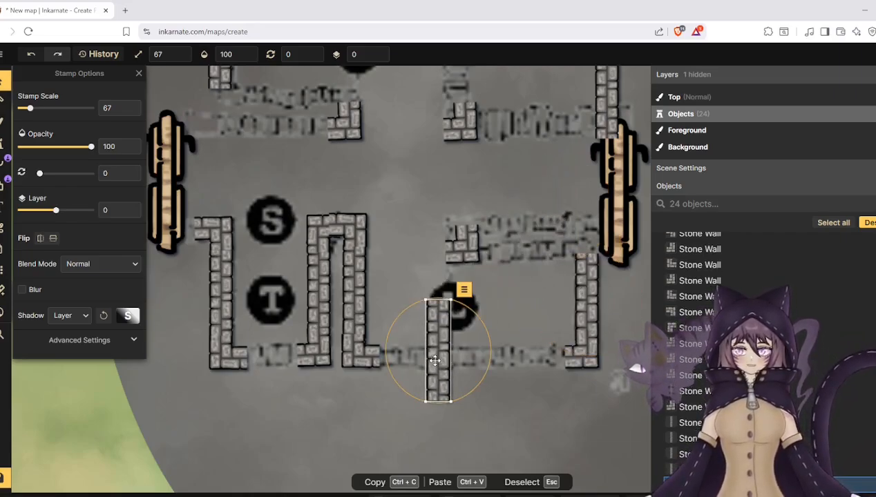
drag(424, 299, 439, 353)
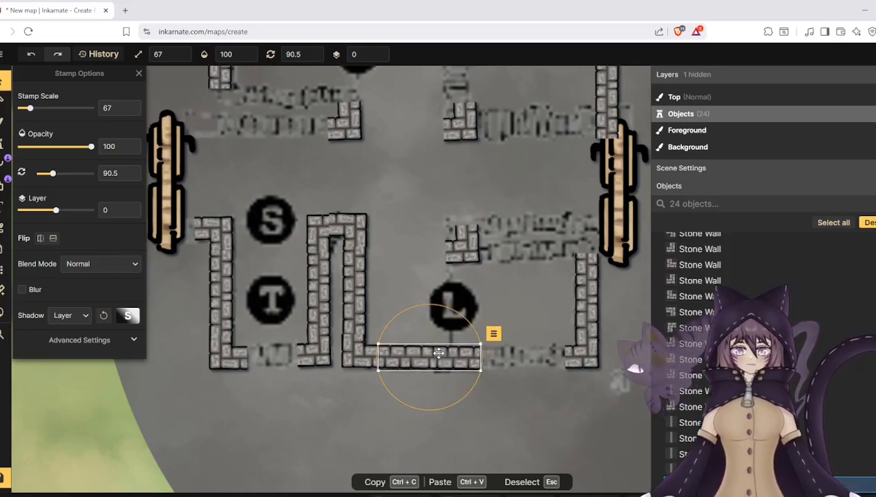
scroll(288, 401, down, 5)
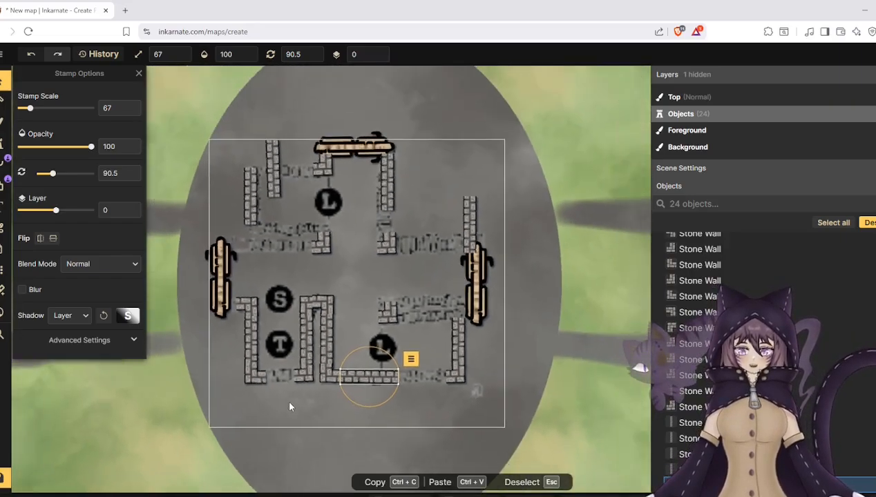
scroll(290, 405, down, 2)
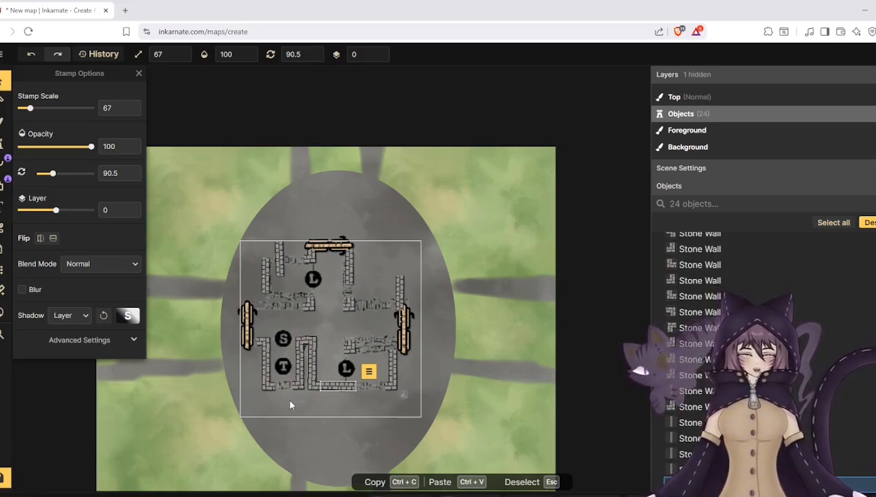
scroll(290, 405, up, 5)
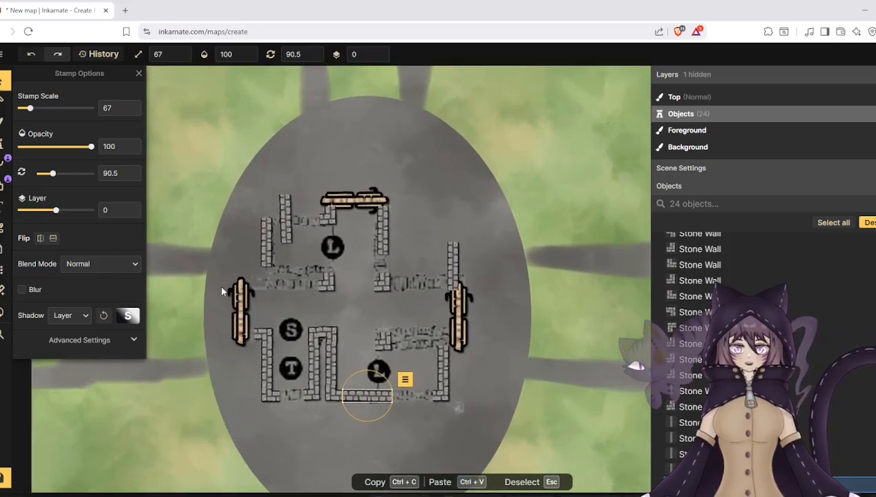
- Turn two vertical wall pieces horizontal at the upper L room: one at 269 degrees along its top, one at 89 degrees along its bottom
click(297, 183)
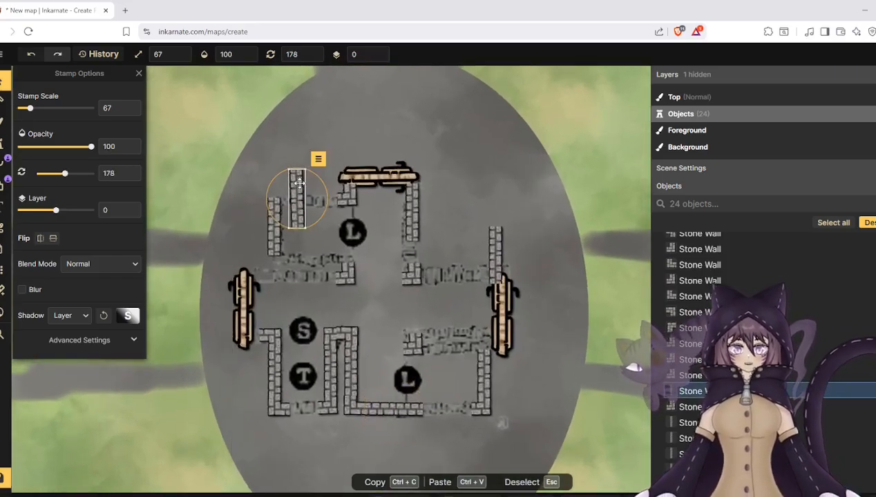
drag(301, 170, 316, 200)
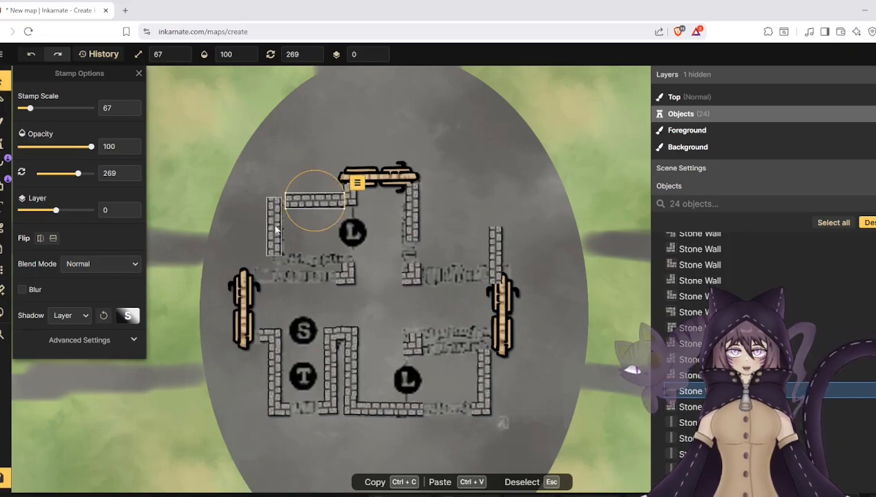
drag(276, 230, 286, 276)
drag(309, 234, 312, 281)
- Add a variant 2 straight stone wall stamp in the gap of the T room's bottom wall
click(3, 144)
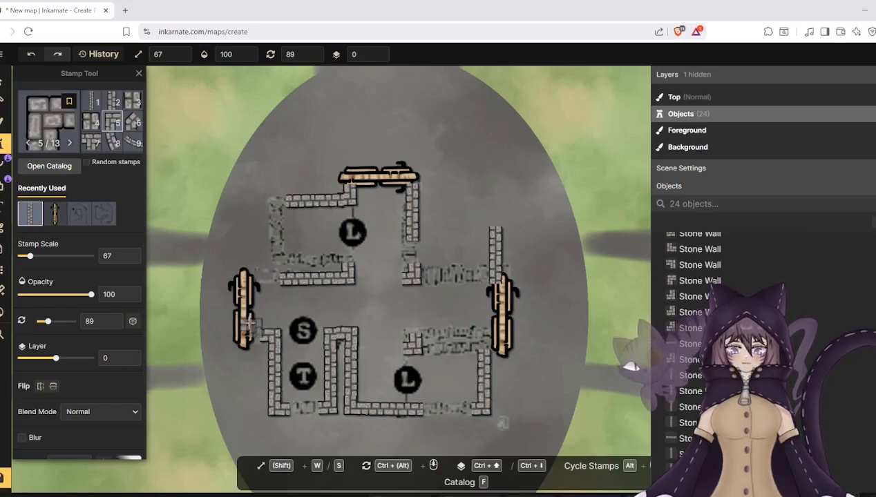
click(112, 101)
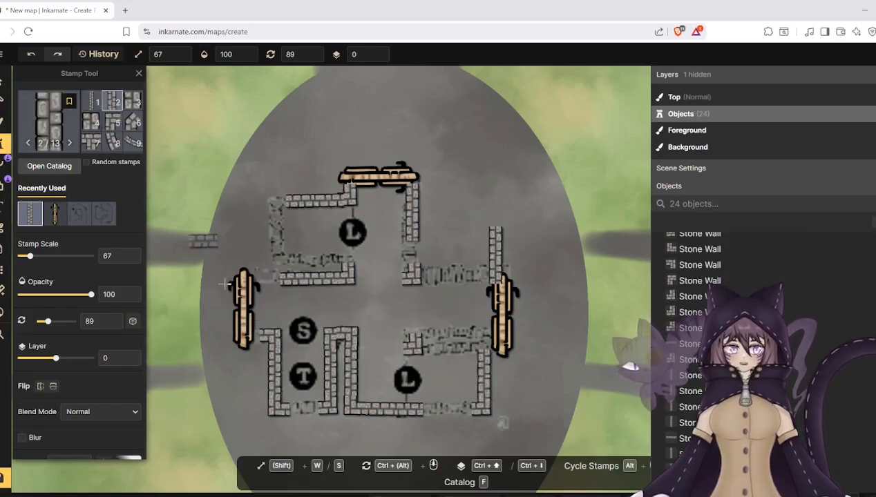
click(304, 409)
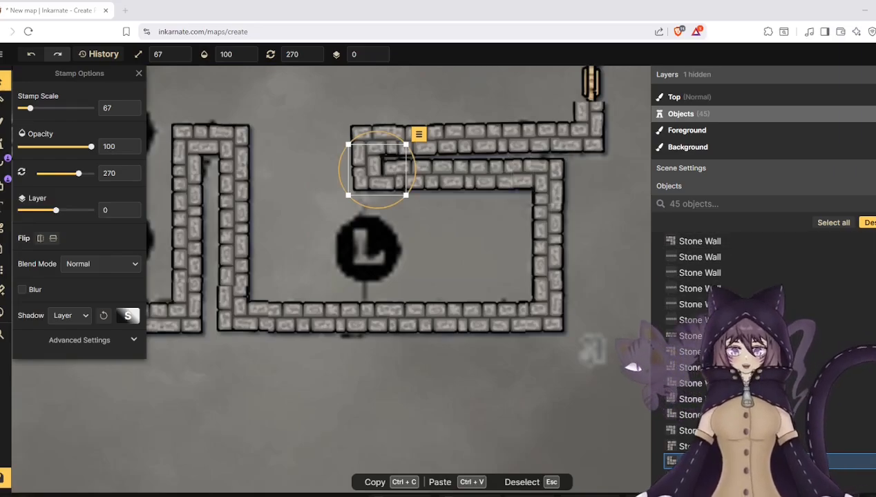
- Rotate the corner piece at the lower L room's top-left to 360 degrees
click(357, 132)
drag(333, 142, 273, 136)
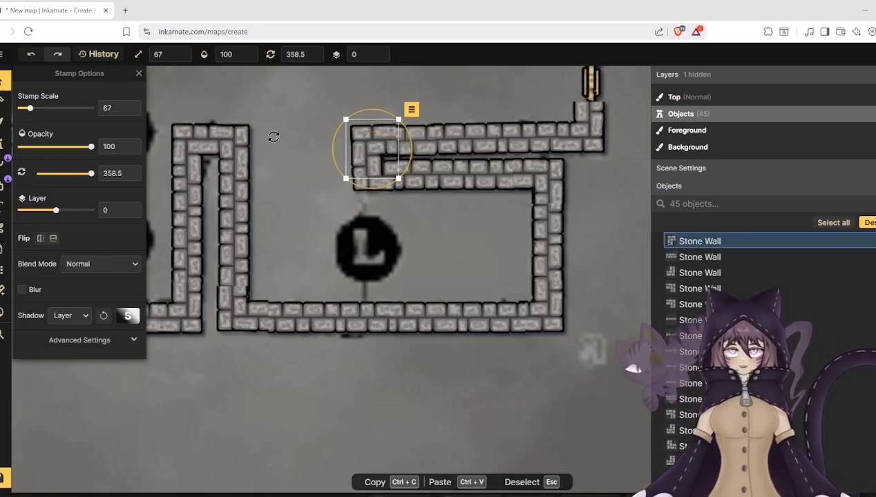
click(132, 171)
click(132, 171)
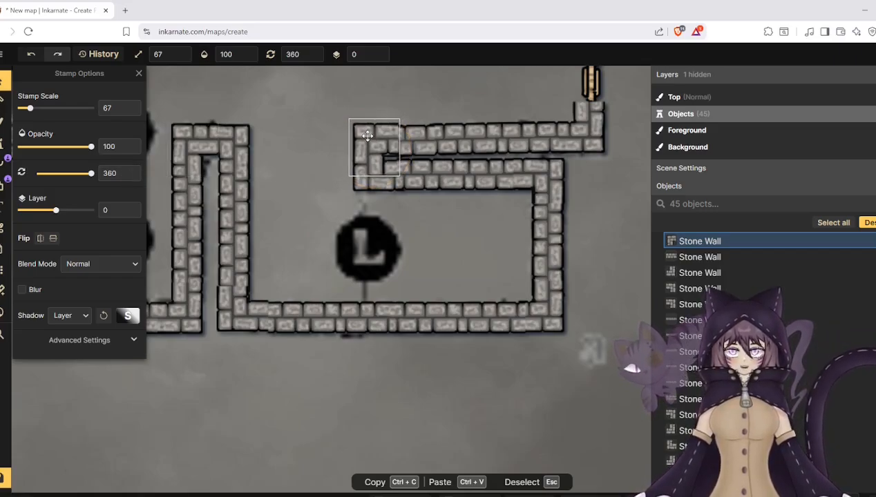
- Align the short and long wall pieces above the lower L room and rotate both to 90 degrees
click(429, 136)
drag(425, 136, 431, 133)
click(487, 138)
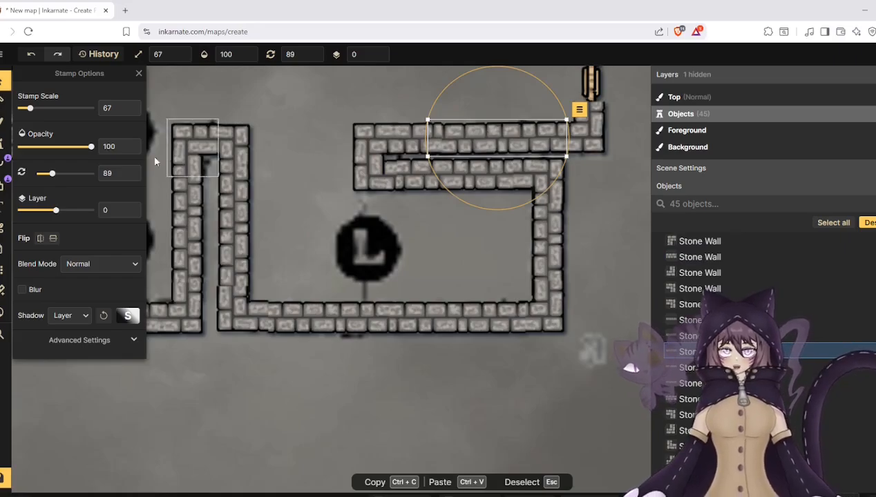
click(132, 171)
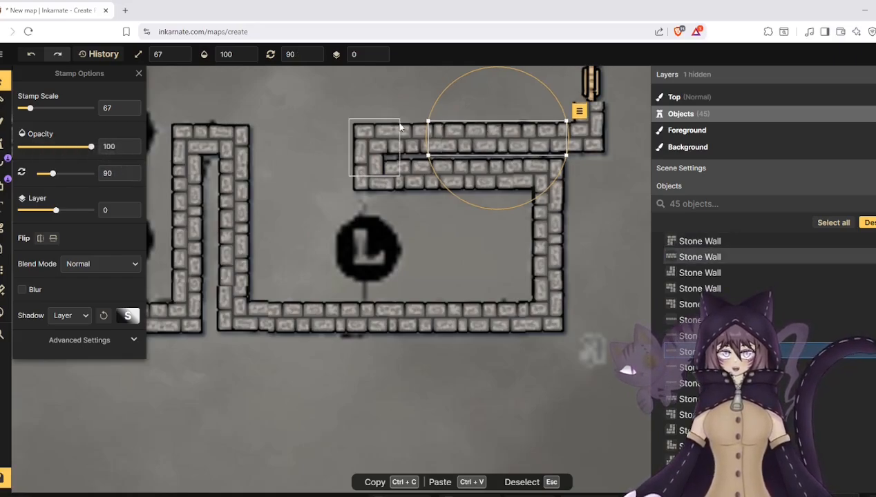
click(416, 131)
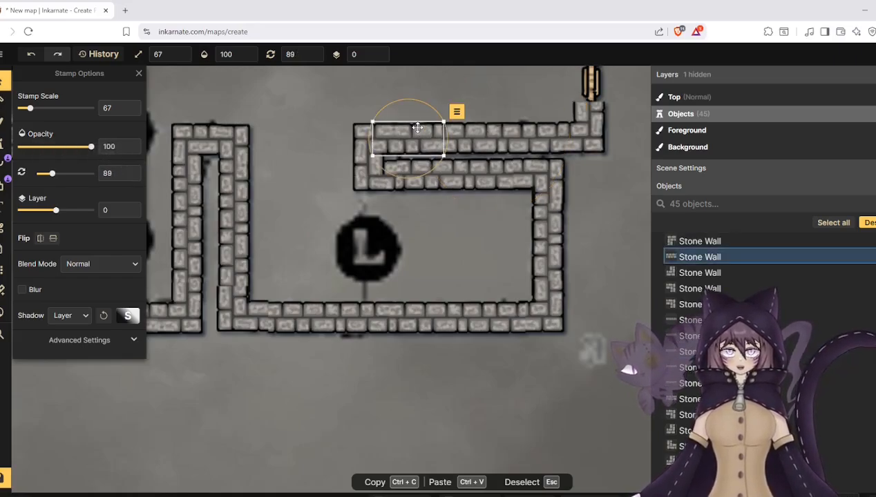
click(131, 170)
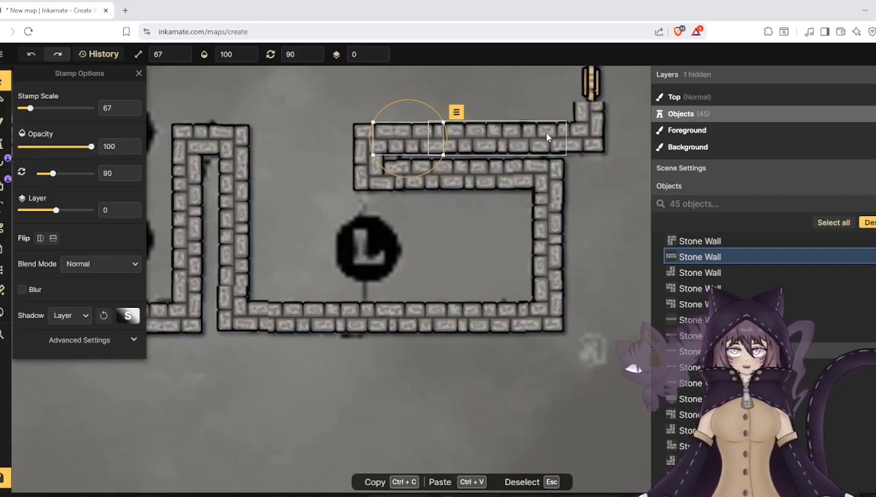
click(580, 130)
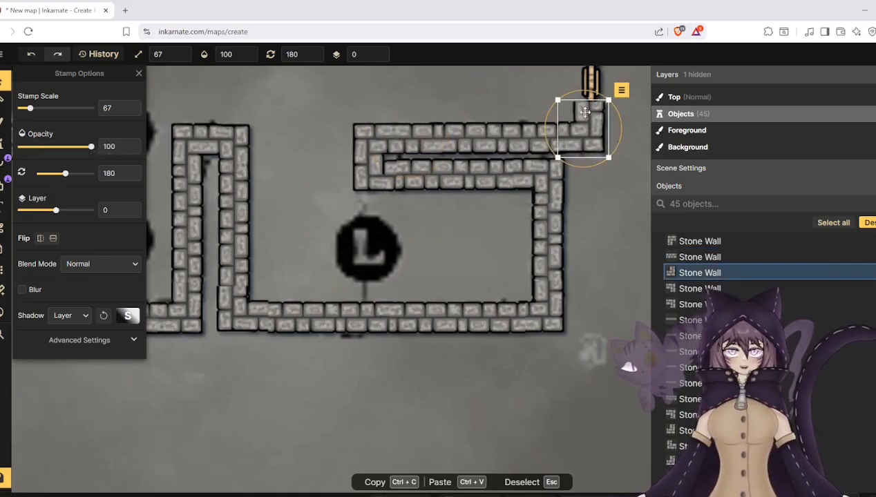
click(471, 84)
scroll(462, 216, down, 5)
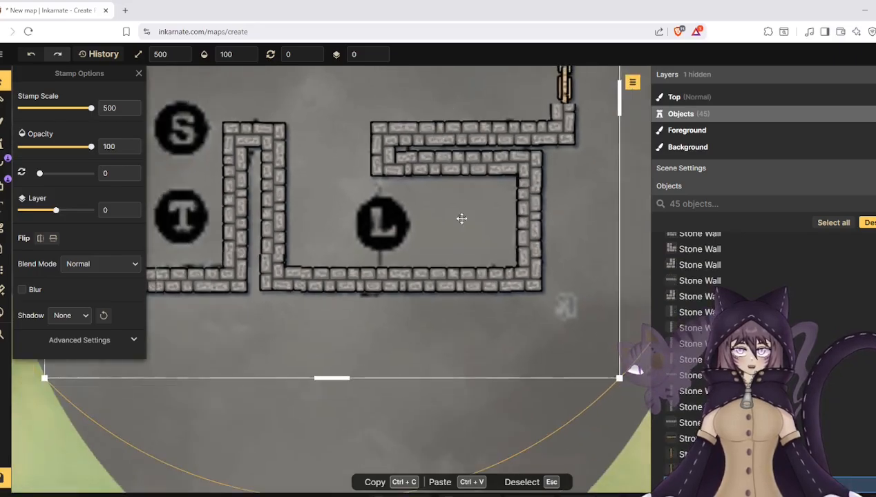
- Rotate the corner piece above the right door and the long wall piece beside it to 90 degrees
scroll(504, 137, up, 3)
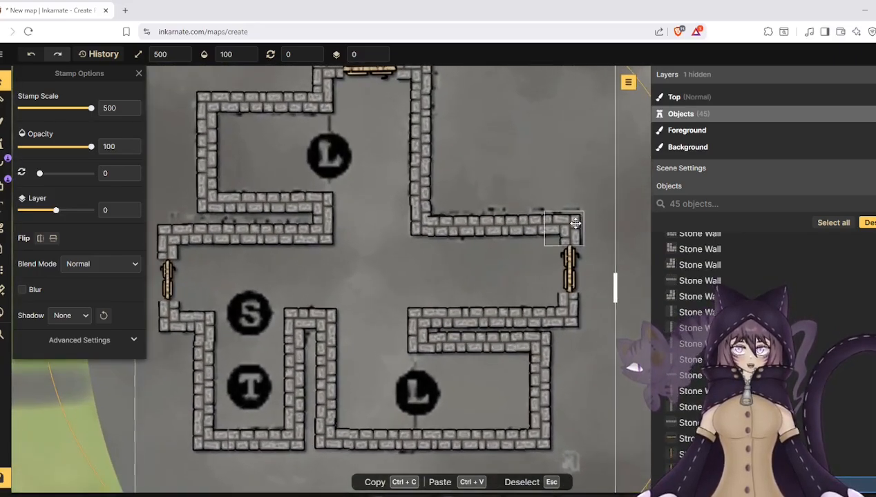
click(574, 222)
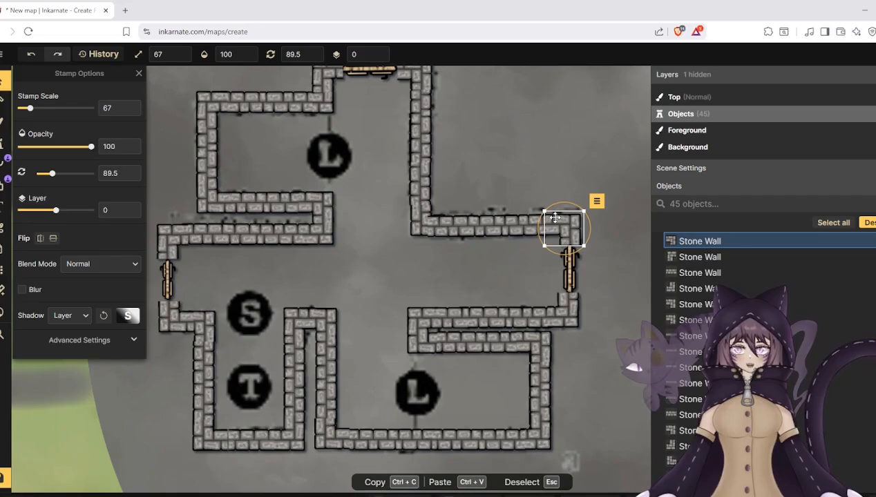
click(132, 176)
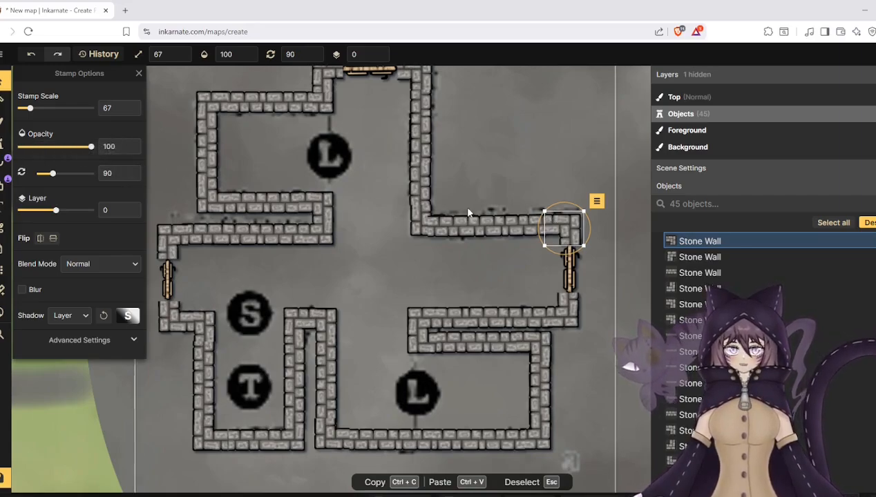
click(508, 222)
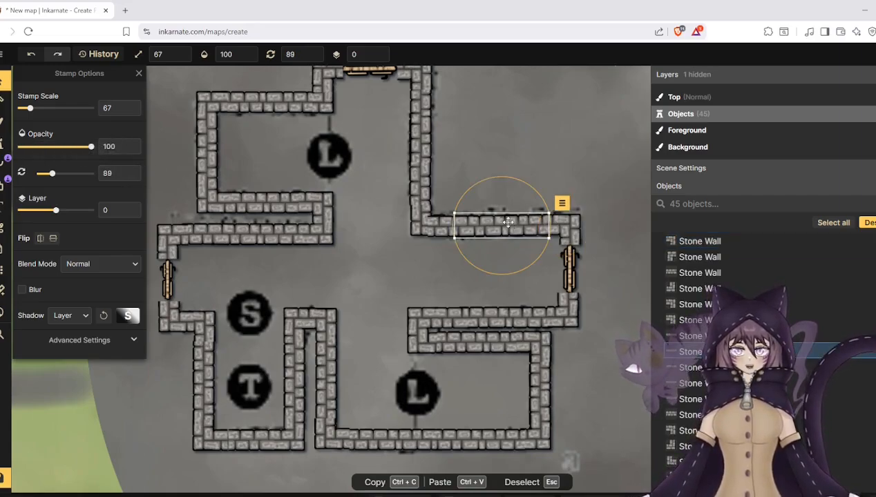
click(131, 170)
click(131, 172)
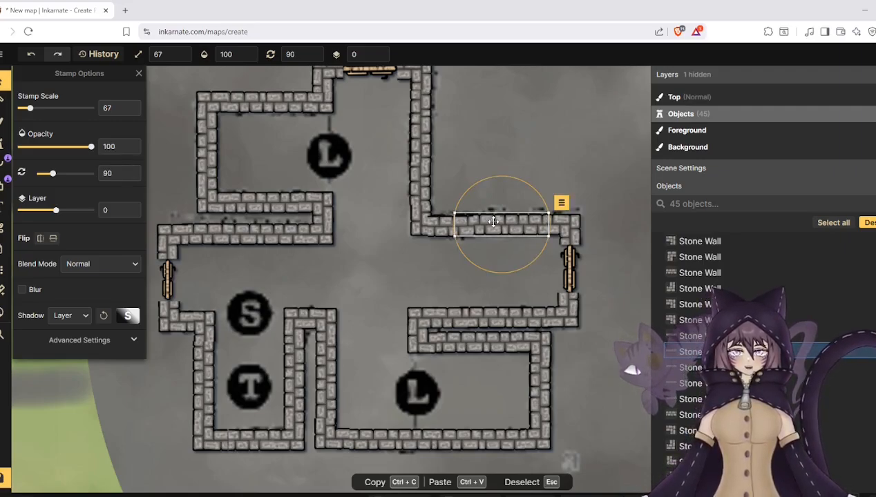
- Straighten the short wall piece beside the central upper-right corner and shift that corner piece slightly left to line up with the vertical wall
click(440, 227)
click(441, 227)
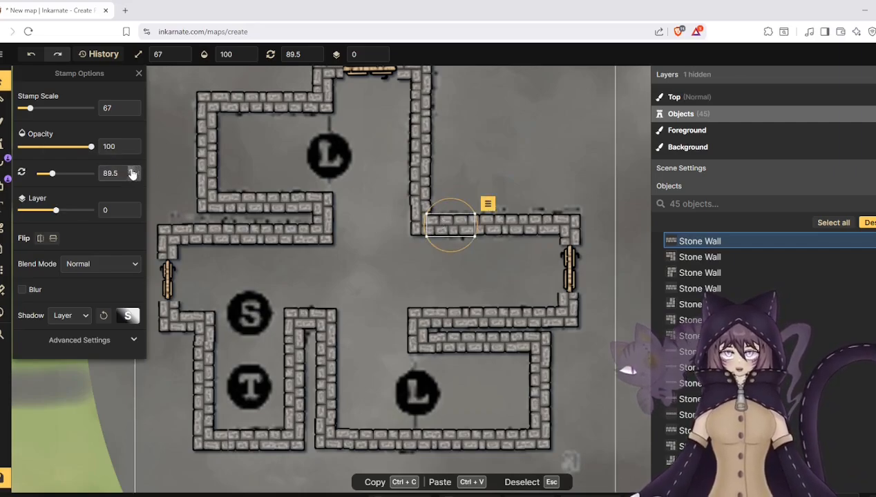
click(413, 219)
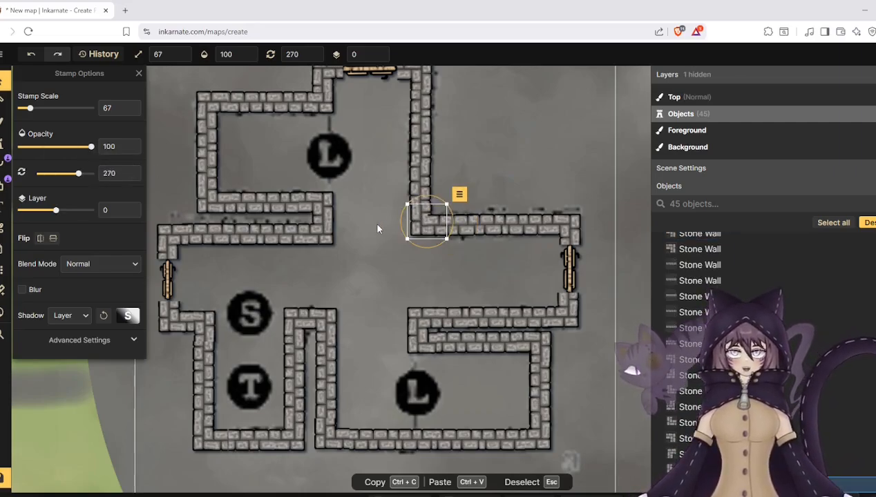
drag(417, 221, 415, 221)
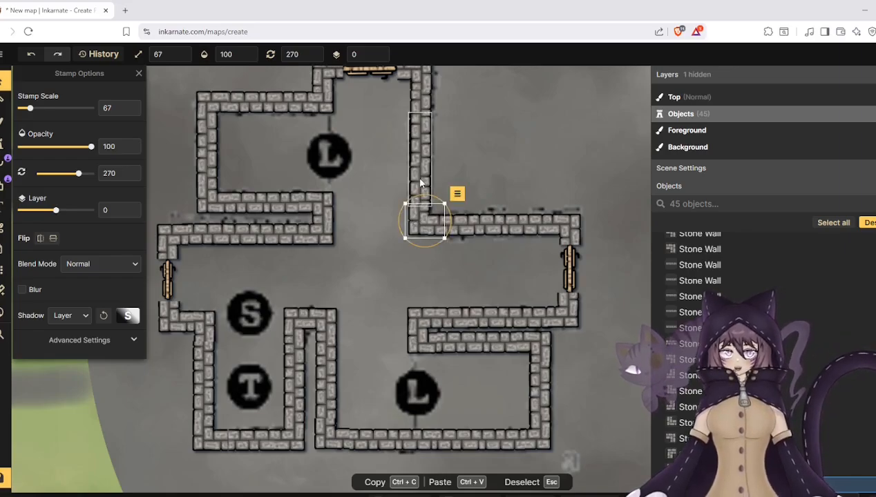
click(420, 181)
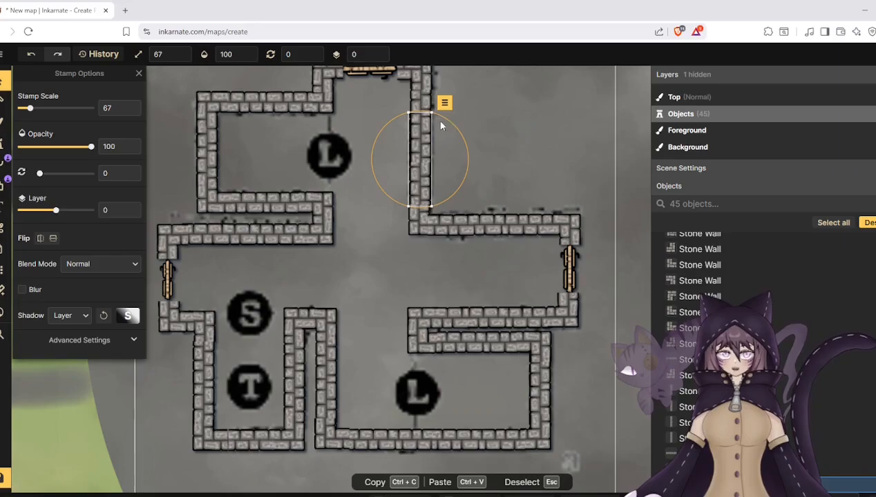
click(424, 101)
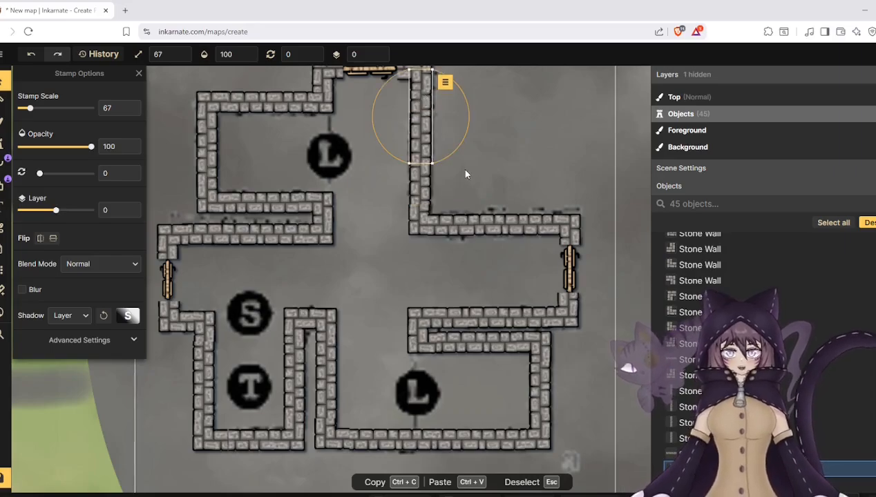
- Rotate the wooden door at the top of the layout to 90 degrees
scroll(465, 174, down, 2)
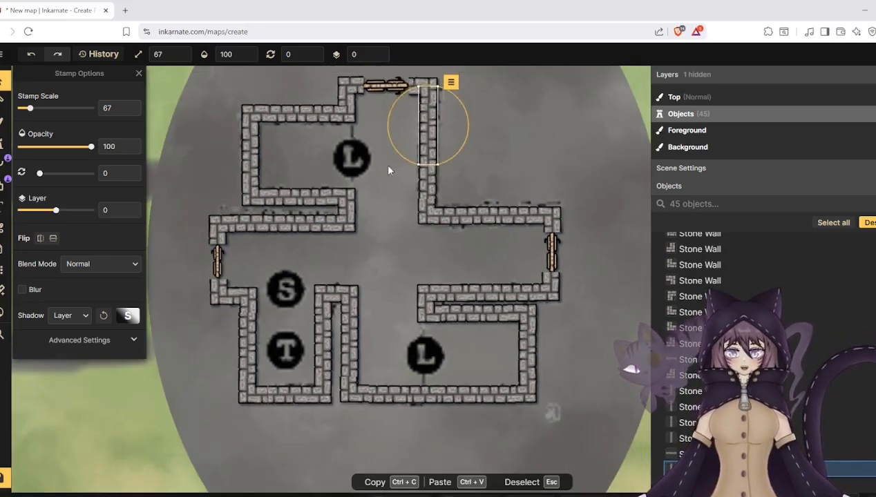
scroll(380, 207, down, 1)
scroll(348, 78, up, 3)
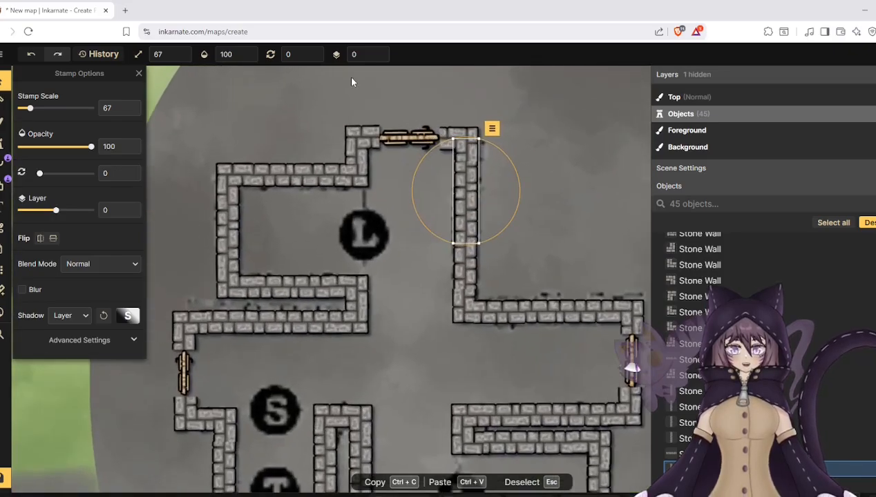
click(353, 82)
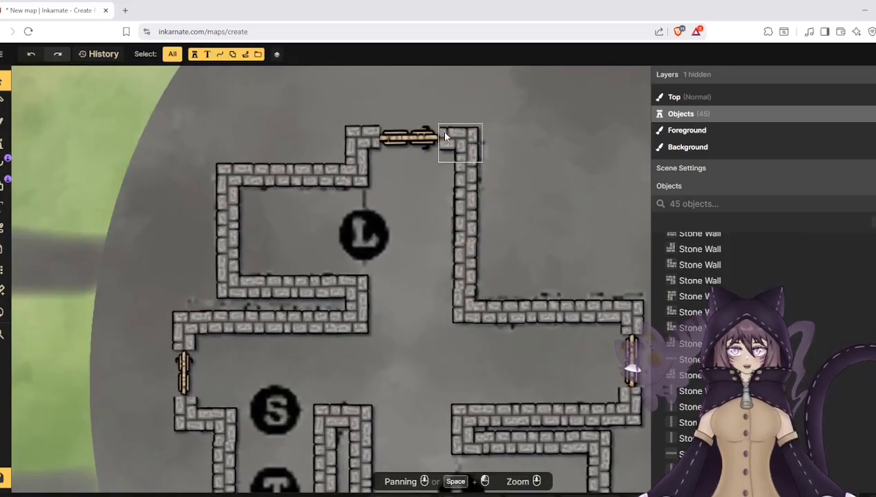
click(405, 134)
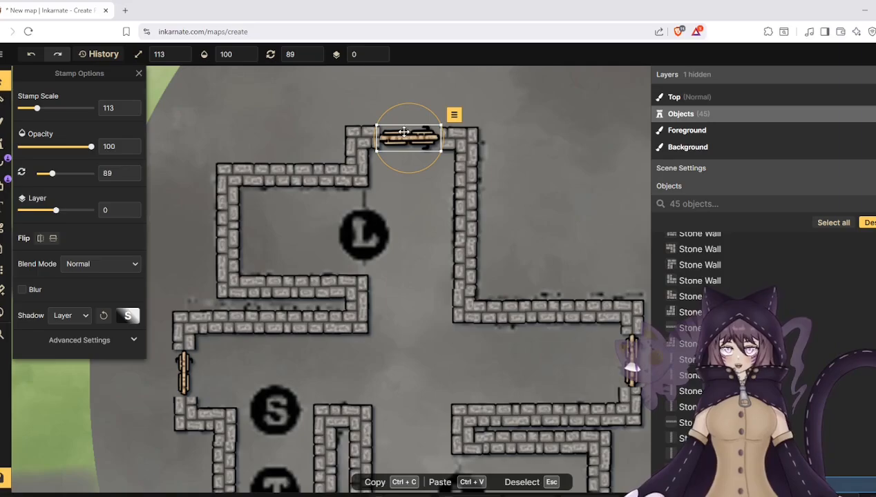
click(133, 169)
click(133, 170)
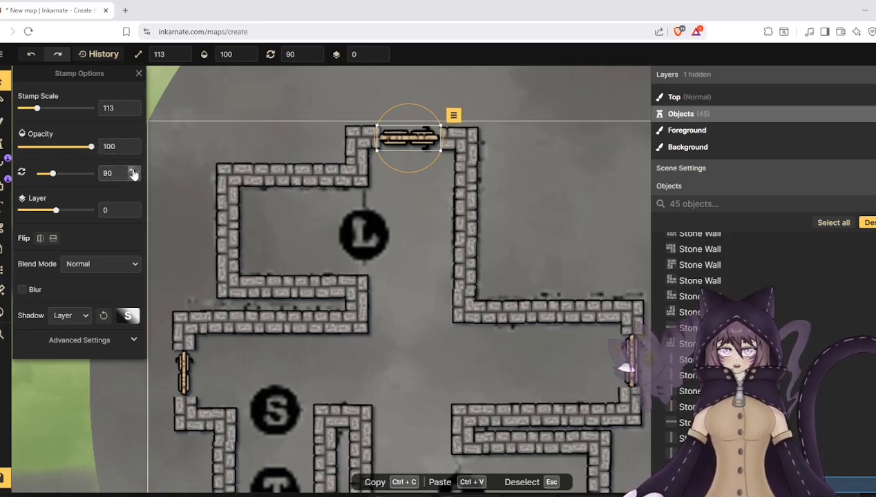
- Examine the whole wall layout around the L, S and T markers
scroll(207, 155, down, 3)
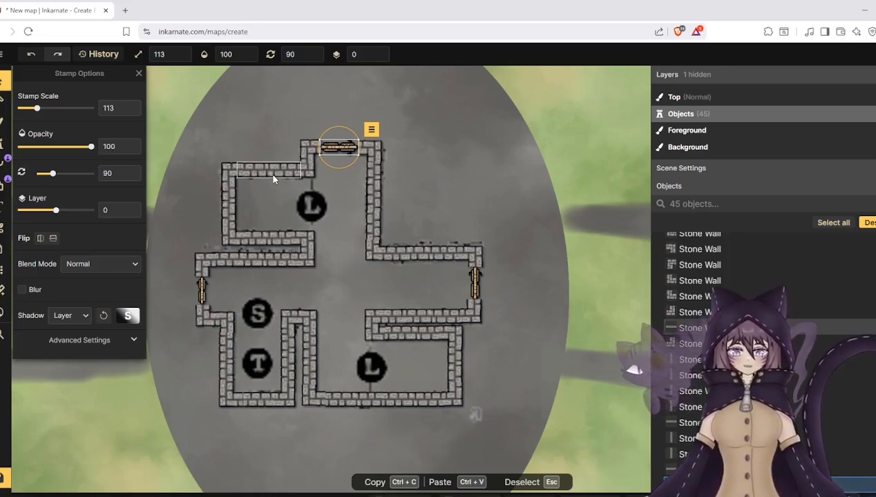
key(ctrl+a)
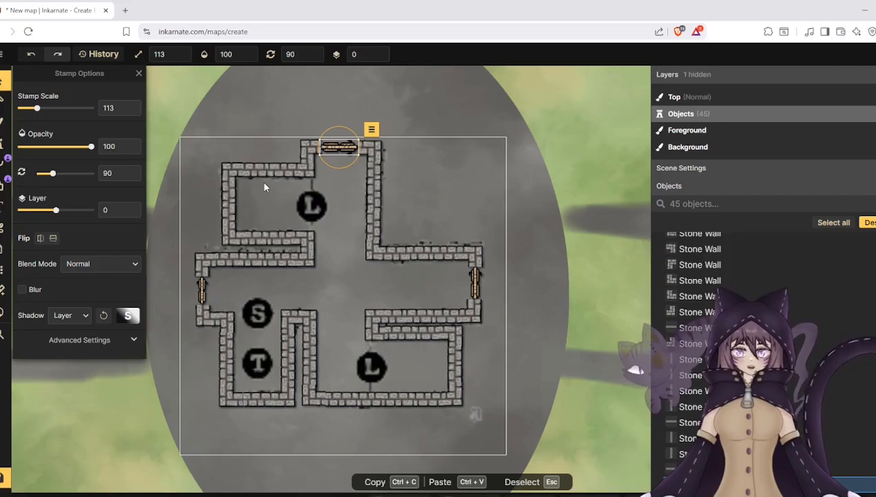
scroll(519, 227, down, 4)
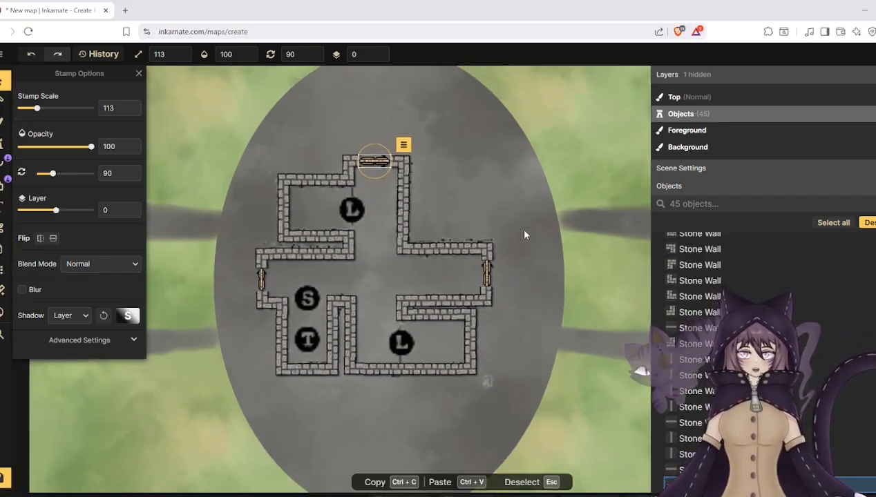
scroll(228, 181, up, 3)
scroll(235, 205, up, 1)
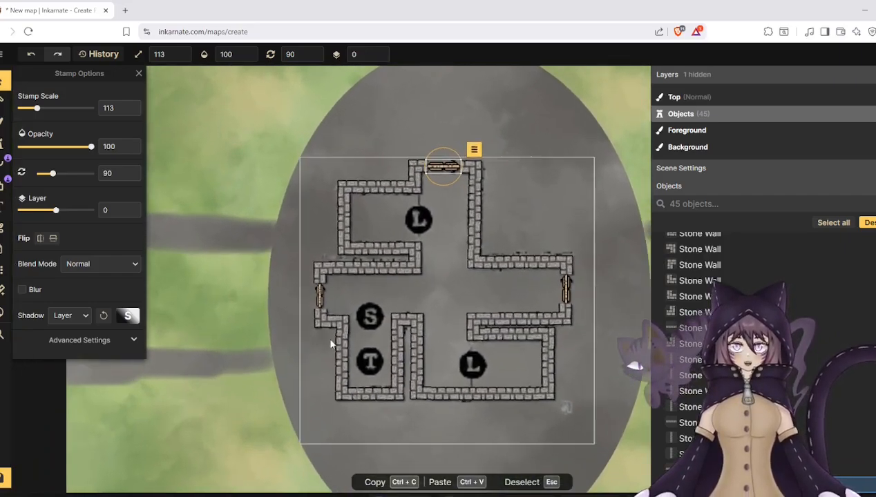
scroll(376, 292, down, 2)
scroll(377, 298, up, 3)
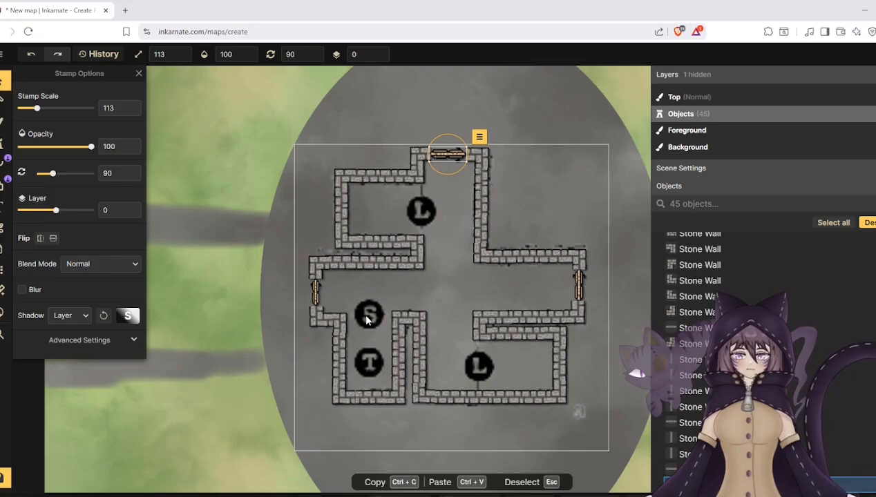
- Add a map note titled "Something Secret" on the S marker and save it
click(5, 247)
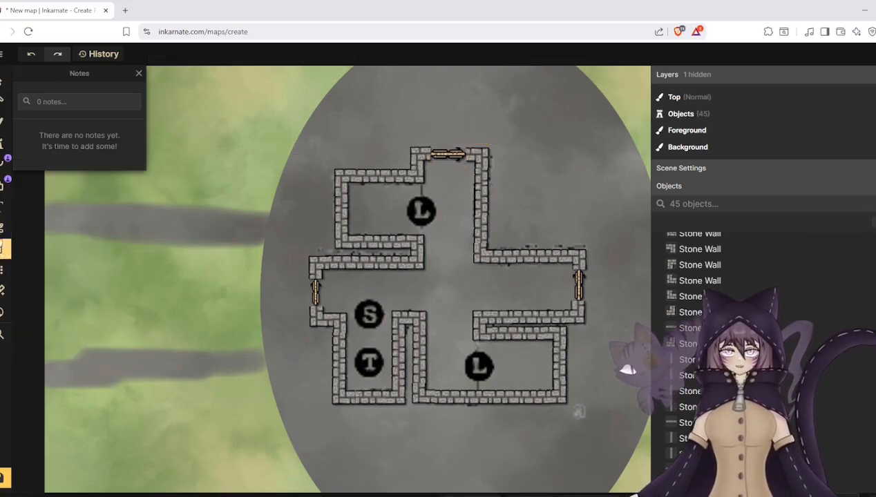
click(369, 329)
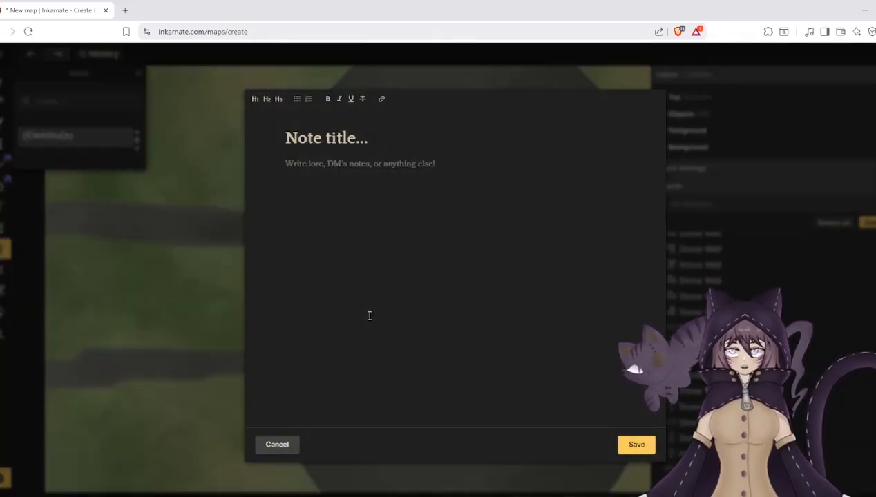
text(Something )
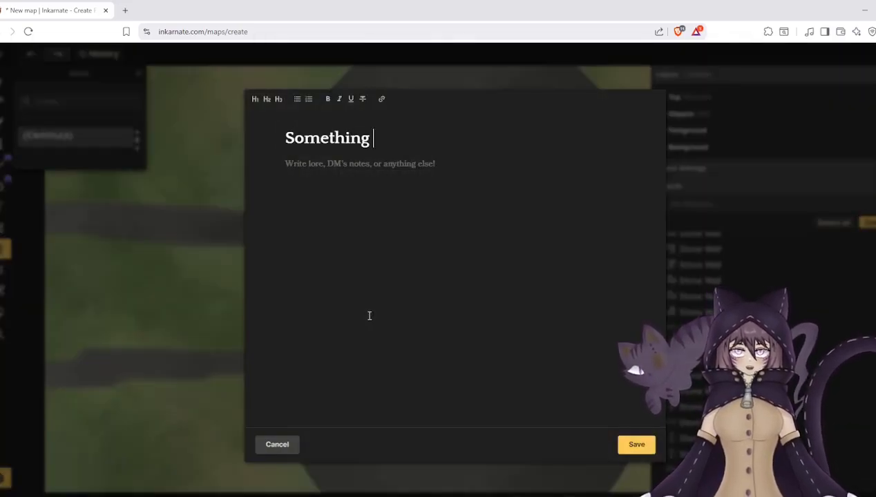
text(Secret)
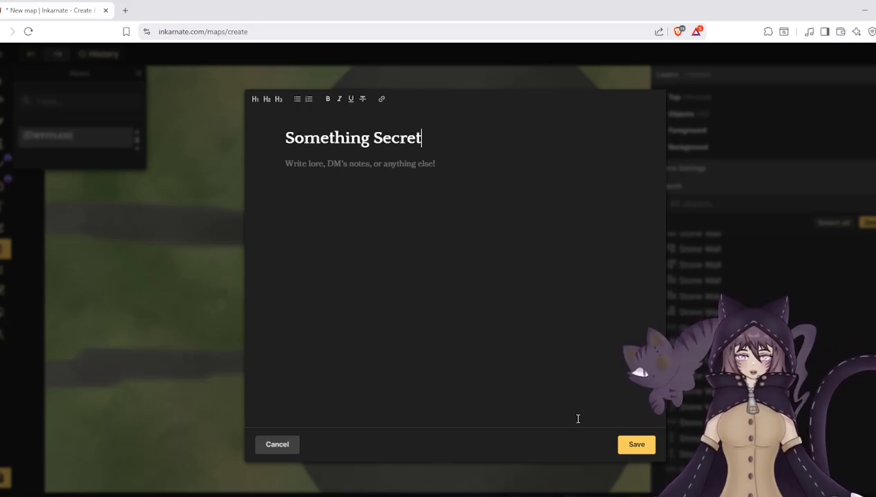
click(628, 444)
- Add a map note titled "Trap" on the T marker and save it
click(370, 377)
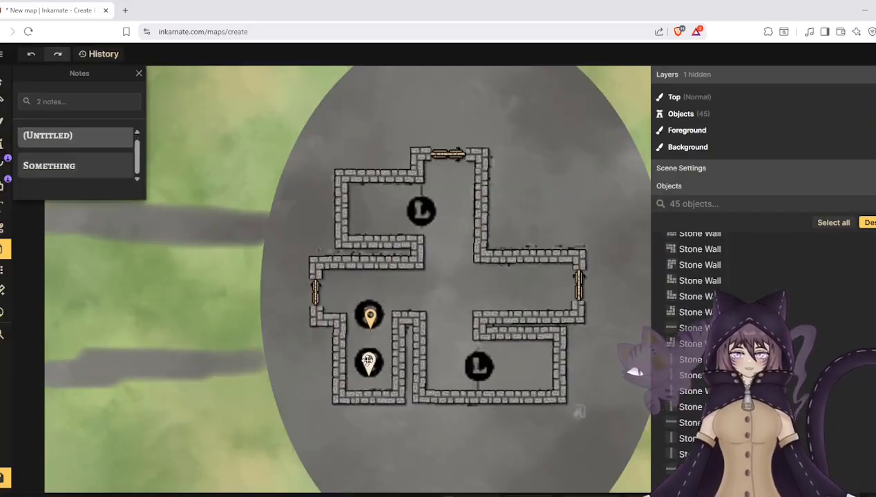
text(Trap)
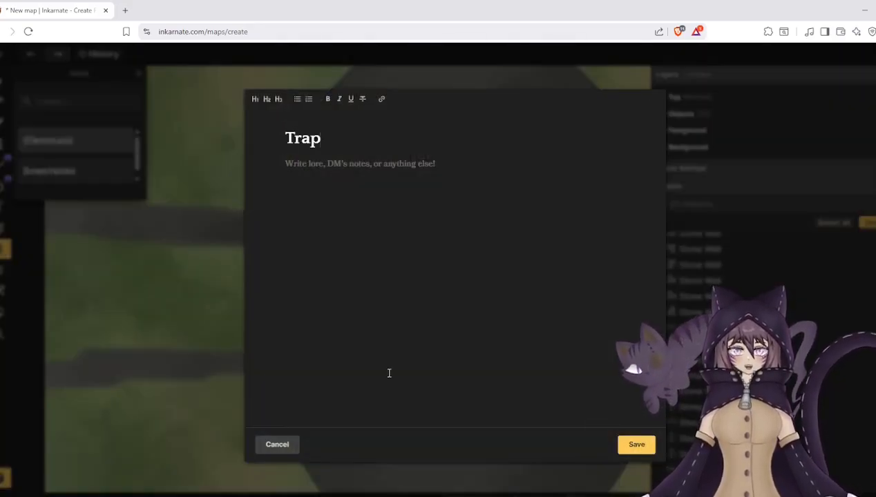
click(636, 444)
- Add a saved note titled "Lock" on each of the two L markers, the lower one first
click(479, 364)
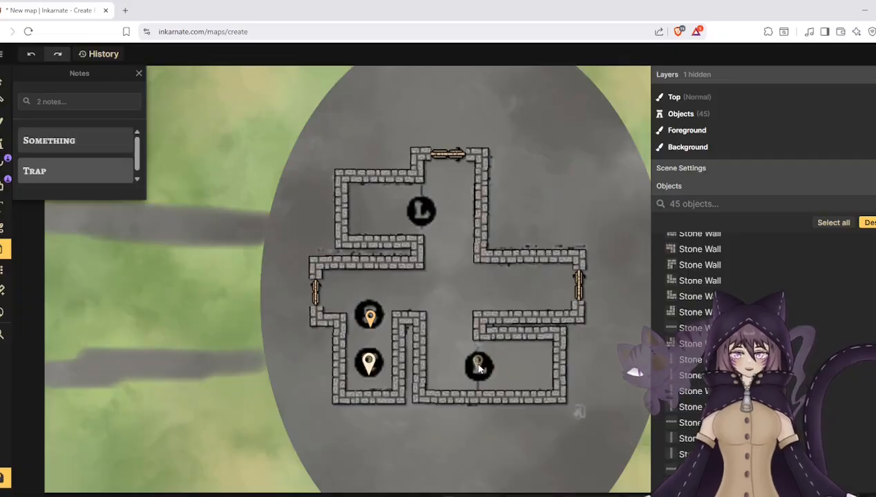
text(Lock)
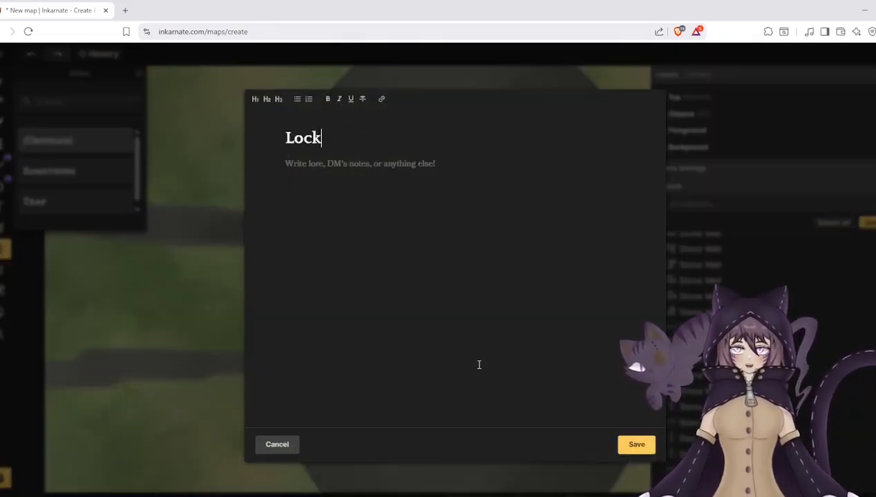
click(636, 444)
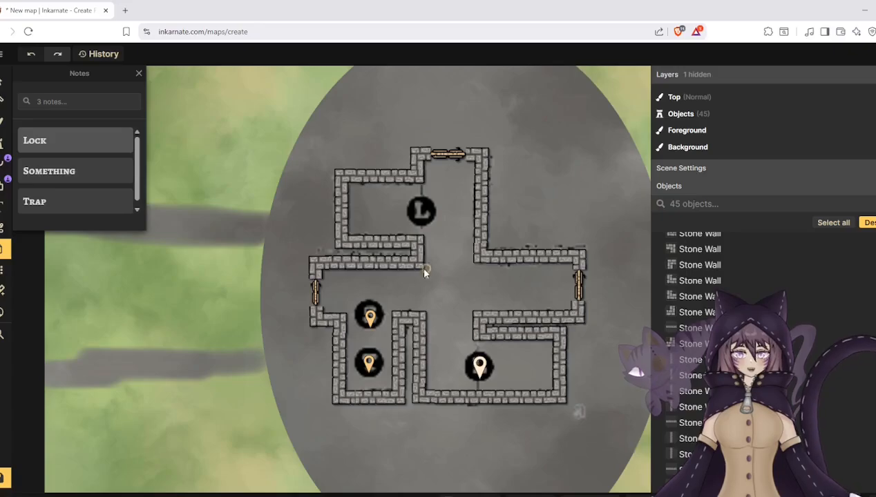
click(422, 216)
text(L)
key(BackSpace)
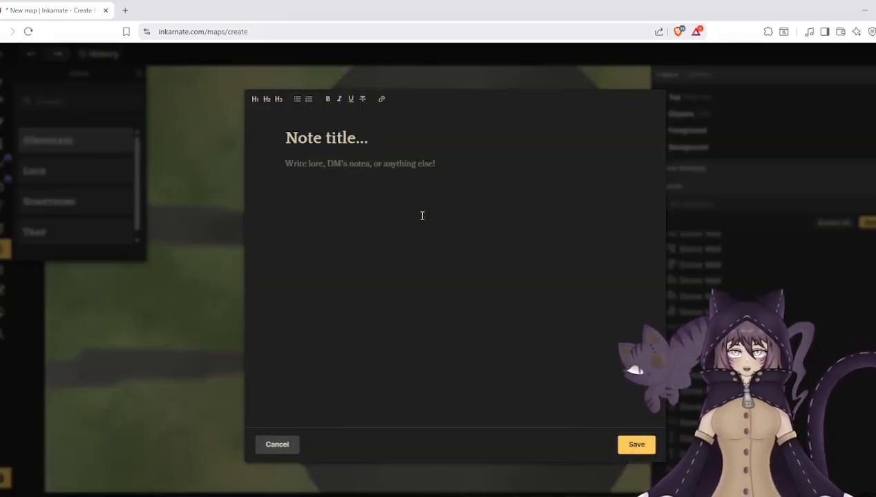
text(Lock)
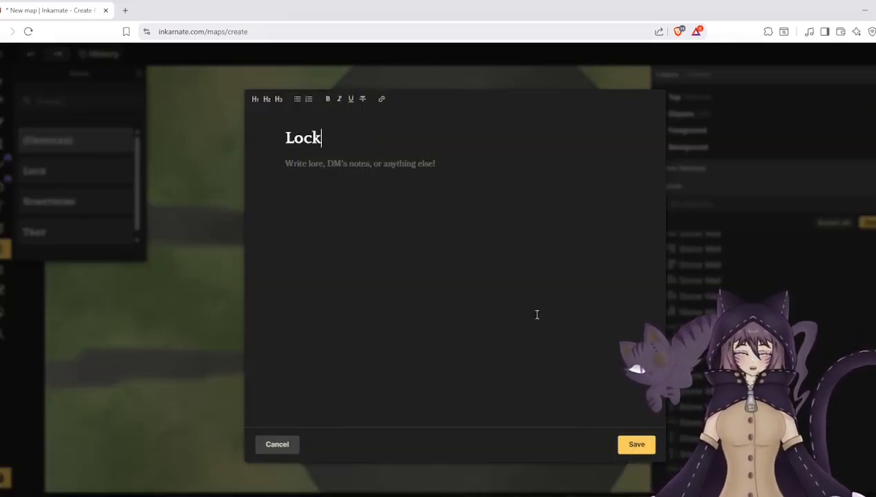
click(631, 446)
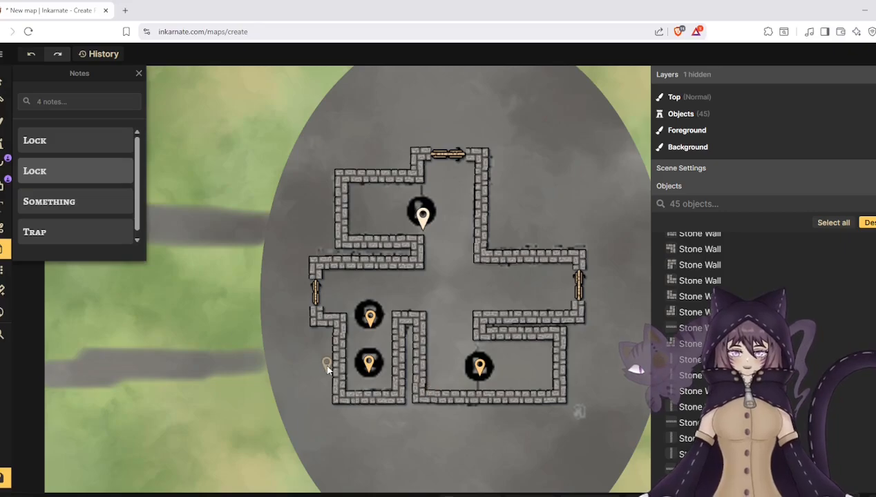
- Shift the stone wall corner piece beside the S marker slightly left to line up with the vertical wall below it
click(4, 83)
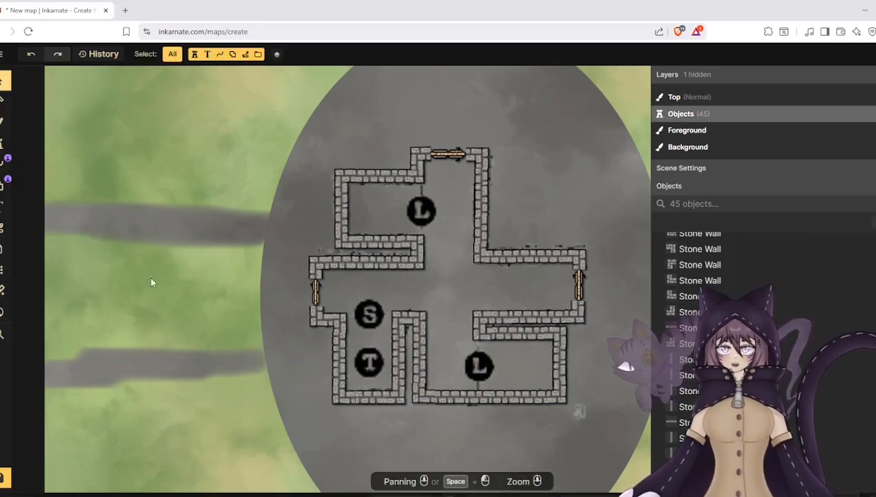
scroll(248, 362, up, 5)
click(357, 290)
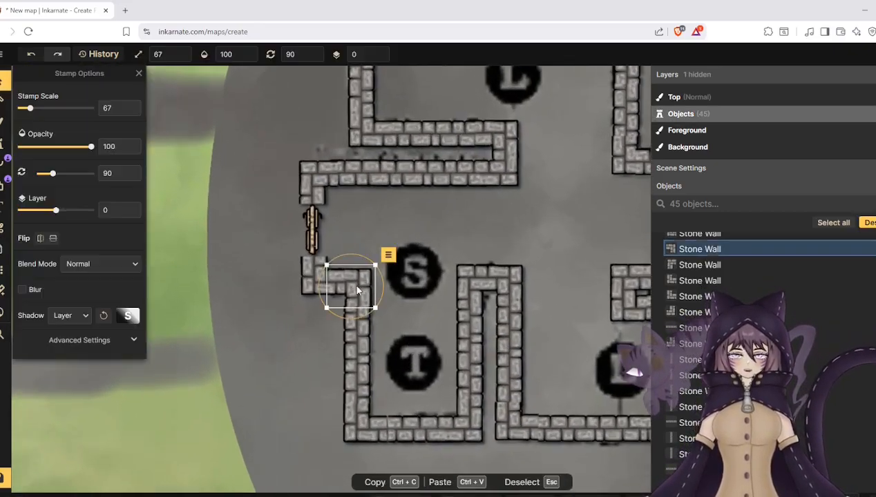
drag(357, 290, 355, 290)
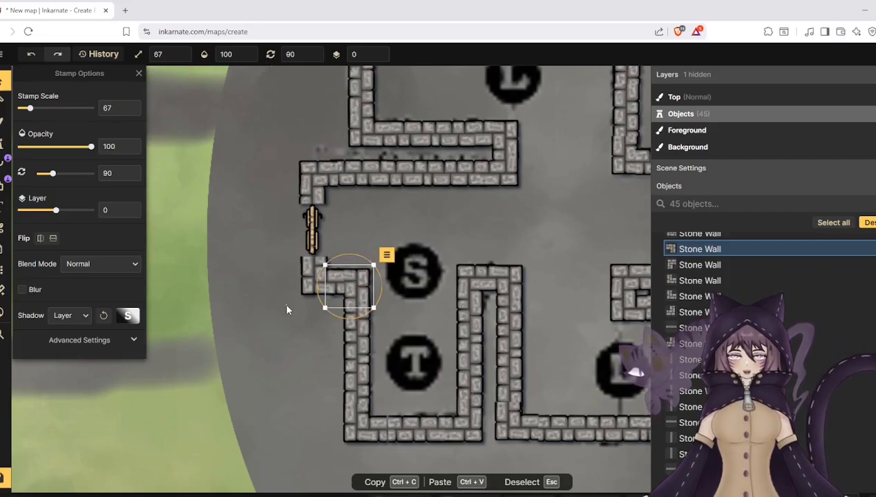
click(250, 298)
- Place two horizontal Gold Wall stamps at scale 53 inside the left corridor, one across the S marker and one along the upper stone wall
scroll(250, 293, down, 1)
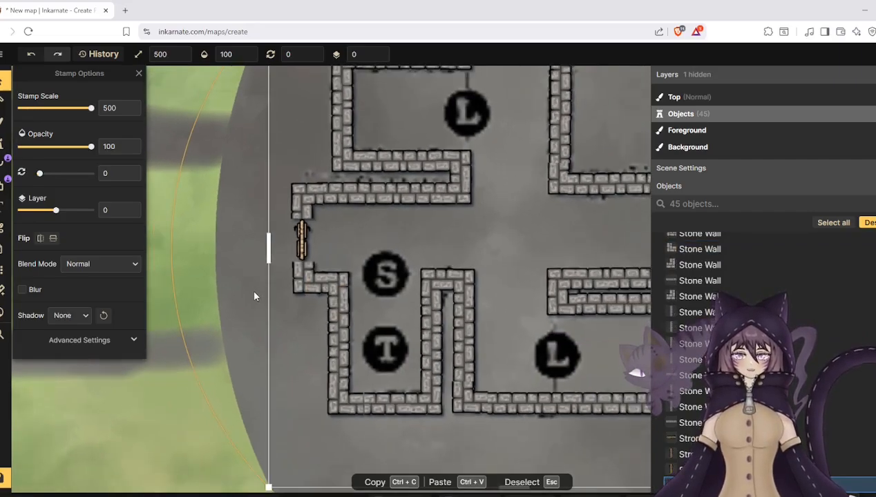
scroll(252, 290, down, 1)
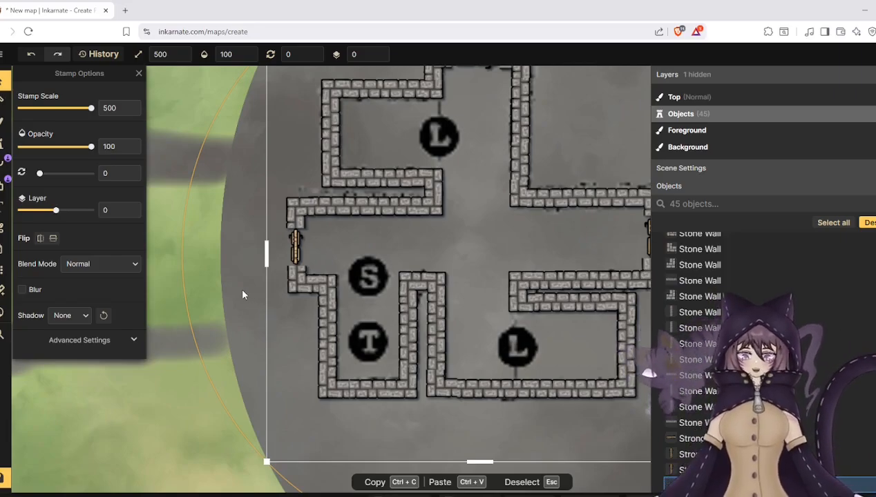
click(3, 143)
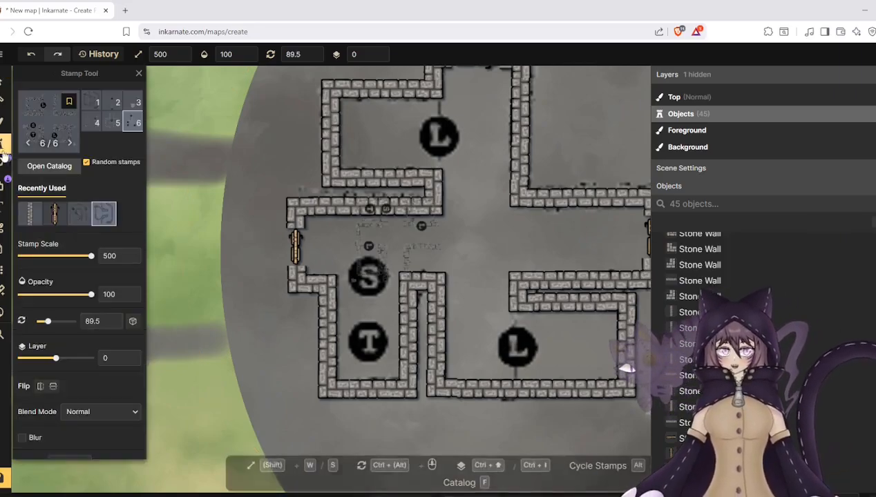
click(67, 165)
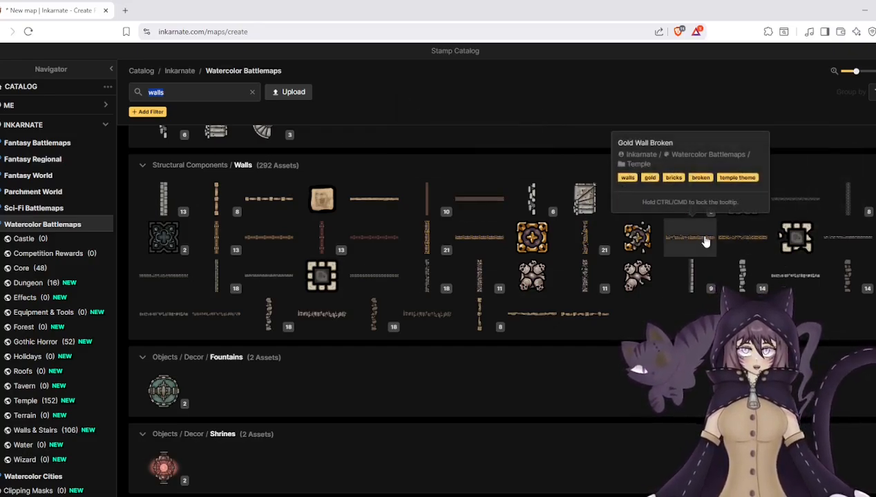
click(475, 235)
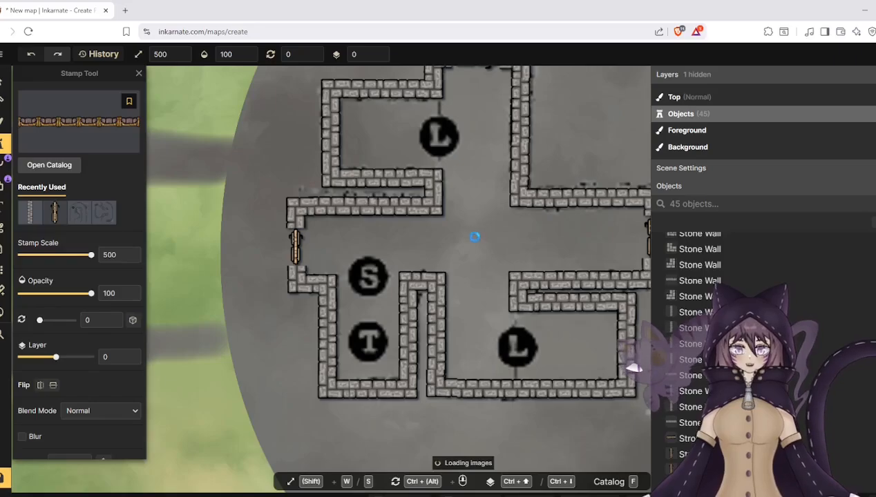
scroll(379, 294, up, 2)
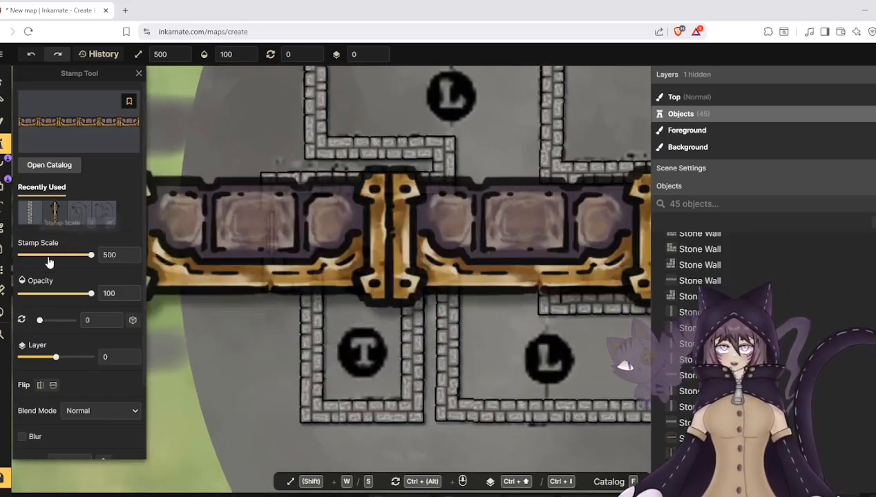
click(43, 259)
drag(43, 259, 29, 259)
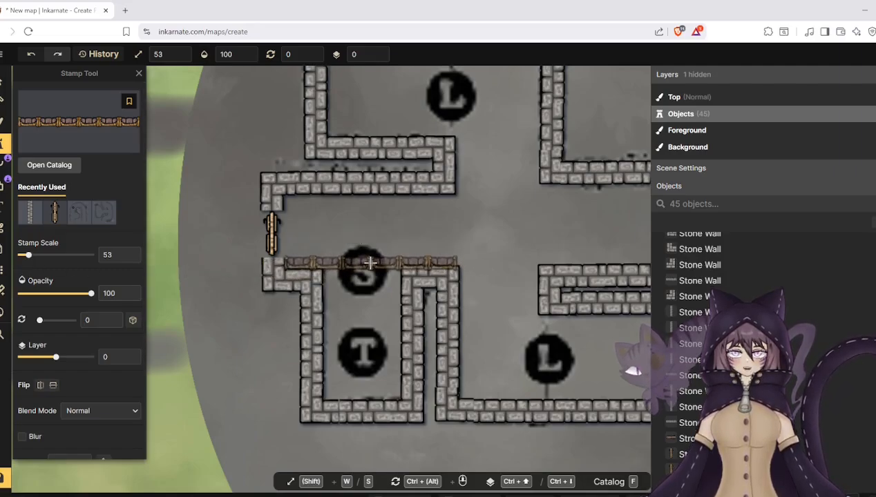
click(371, 262)
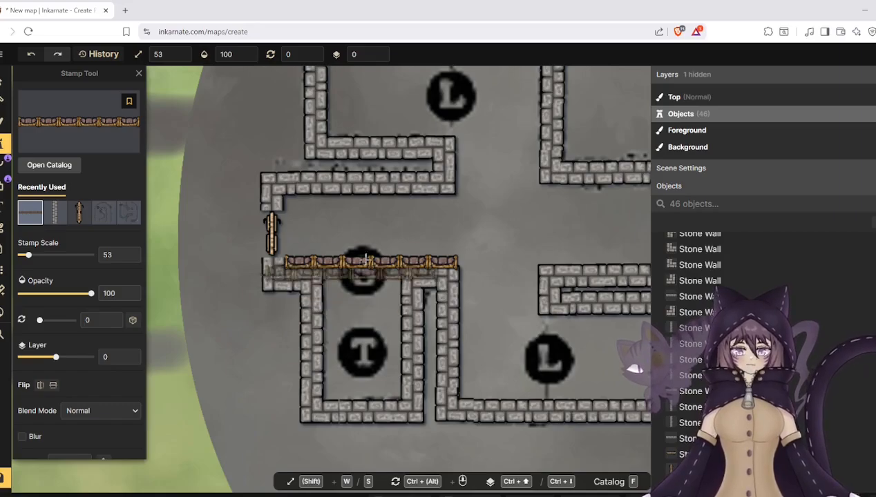
click(370, 203)
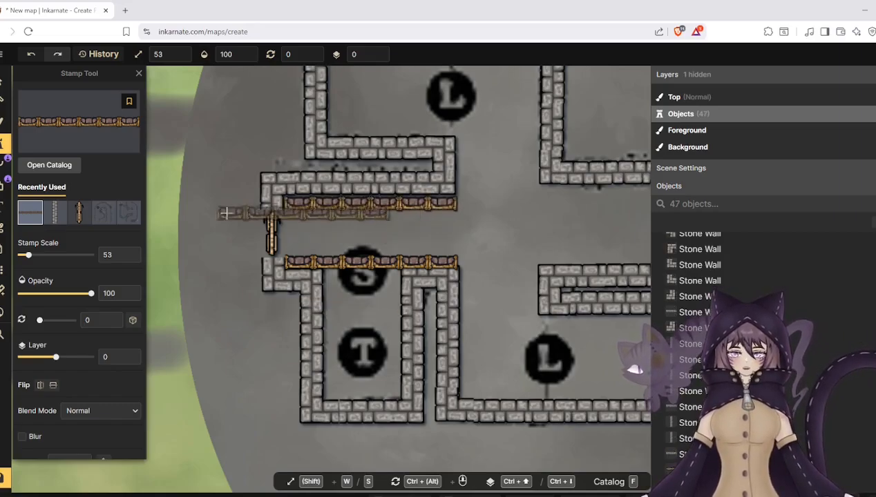
- Rotate the upper Gold Wall piece to 180 degrees and move it slightly up against the stone wall
click(4, 83)
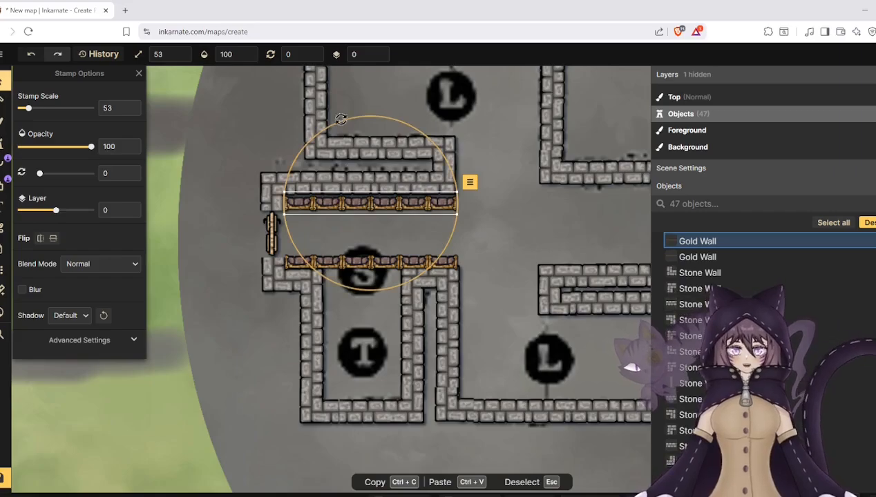
drag(339, 130, 384, 278)
key(Escape)
click(364, 206)
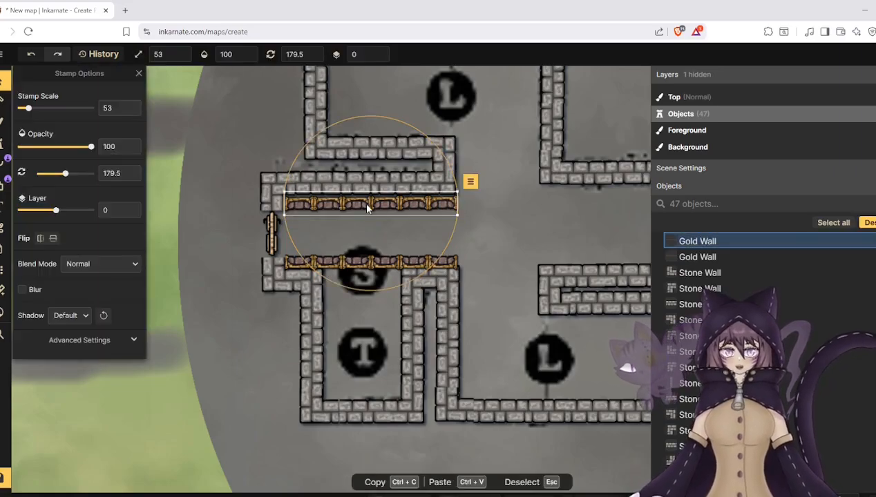
click(131, 179)
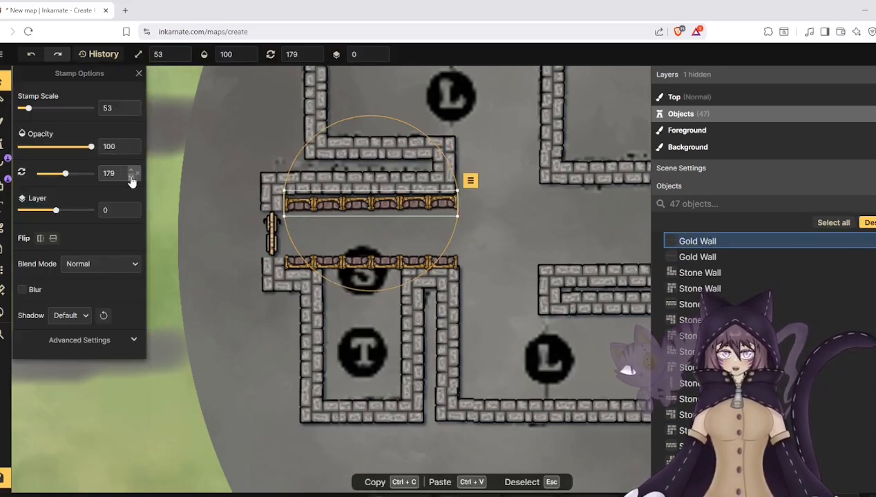
click(131, 174)
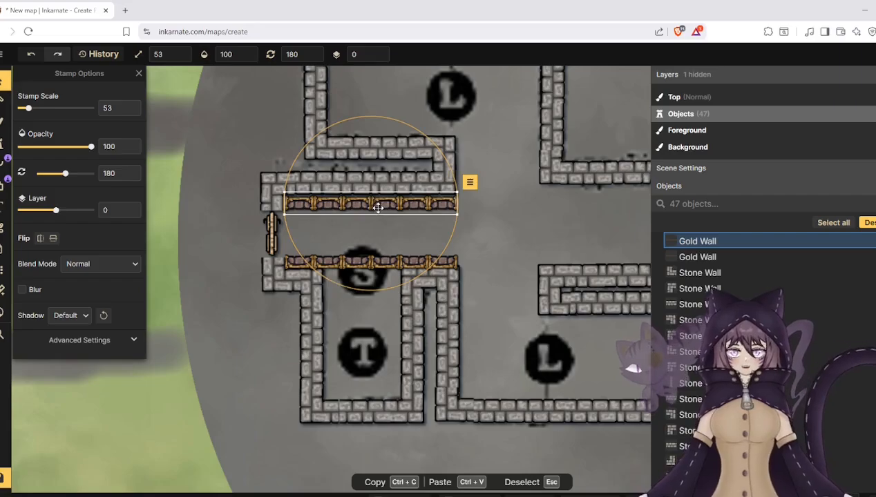
drag(378, 207, 377, 205)
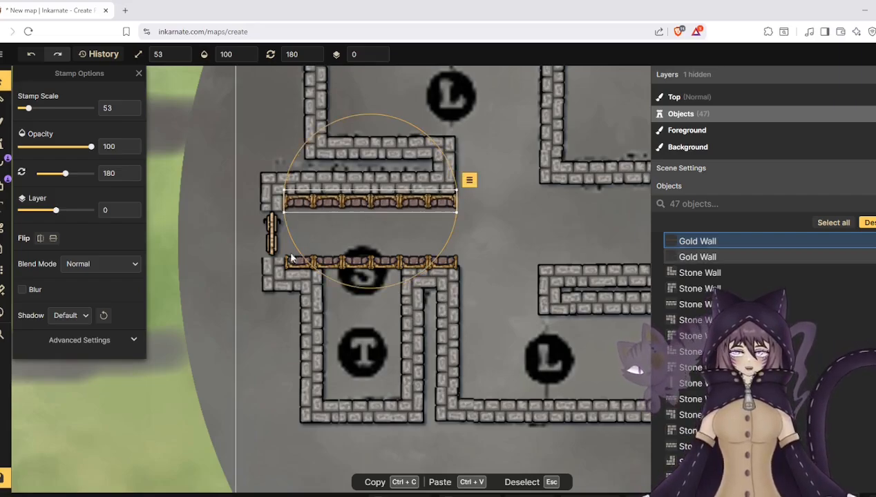
click(203, 298)
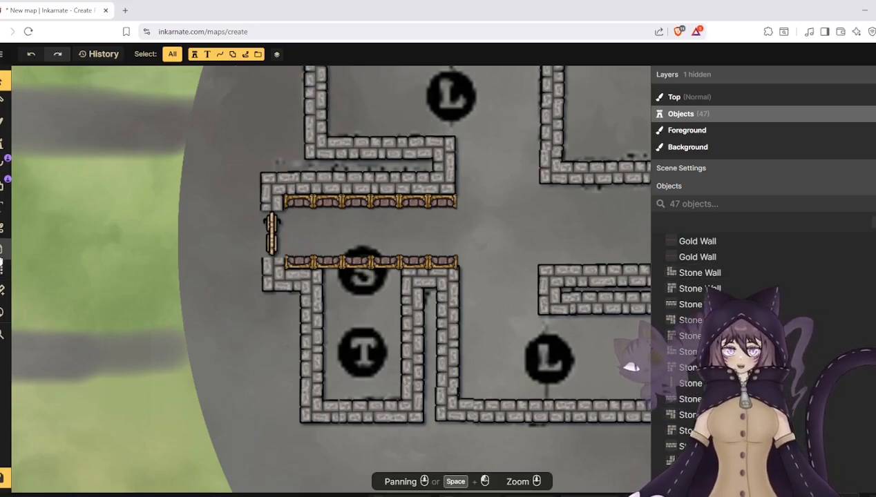
- In the "Something Secret" note, write "Secret isn't that the room exists, but it is the essence machination used to open it."
click(2, 250)
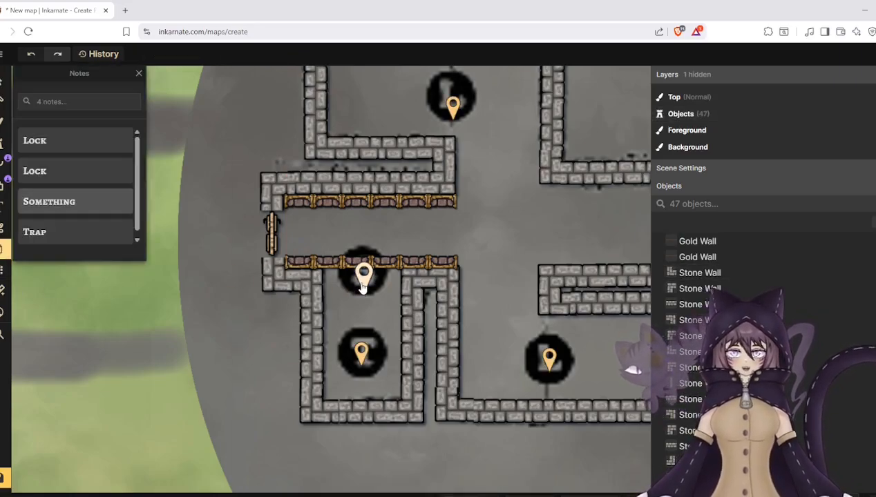
click(85, 208)
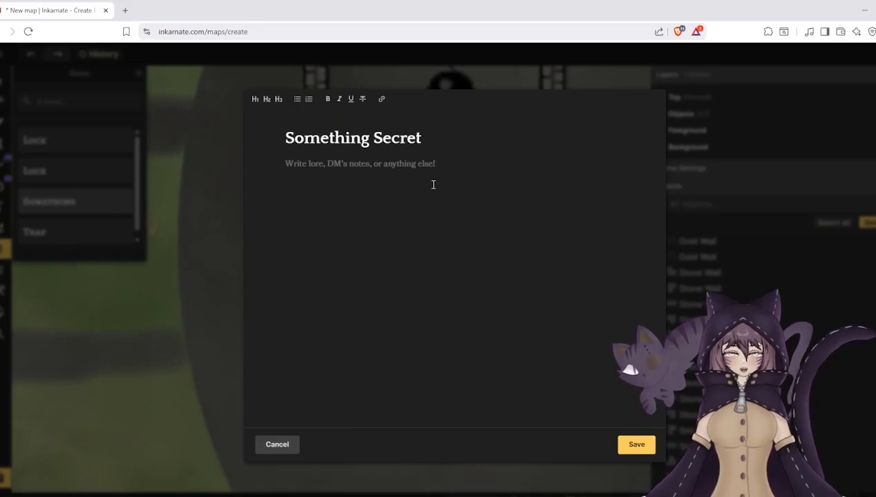
text(Se)
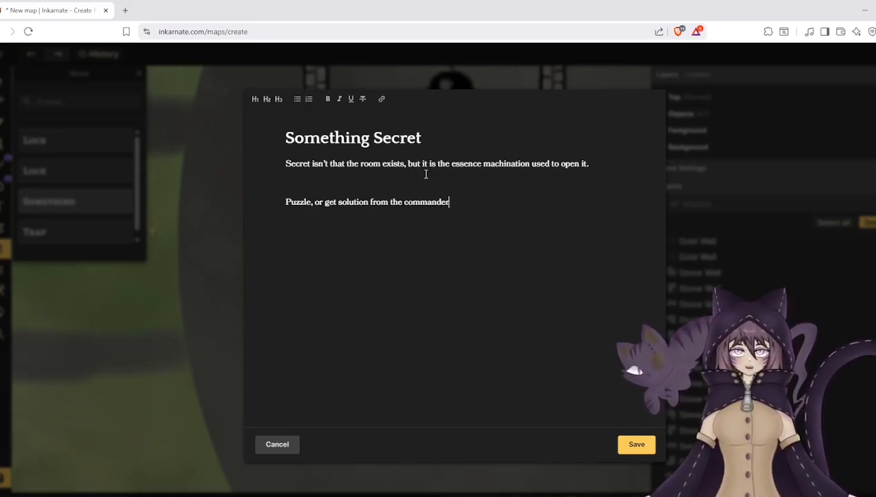
- Complete the note's second paragraph as "Puzzle, or get solution from the commander of the base (or his corpse if aready dead)" and save it
text(the base (or his corpse if a)
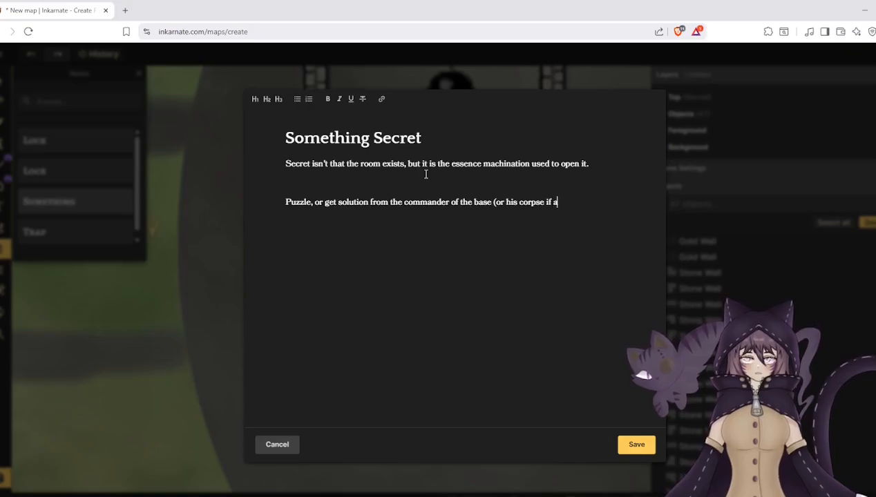
text(ready dead)
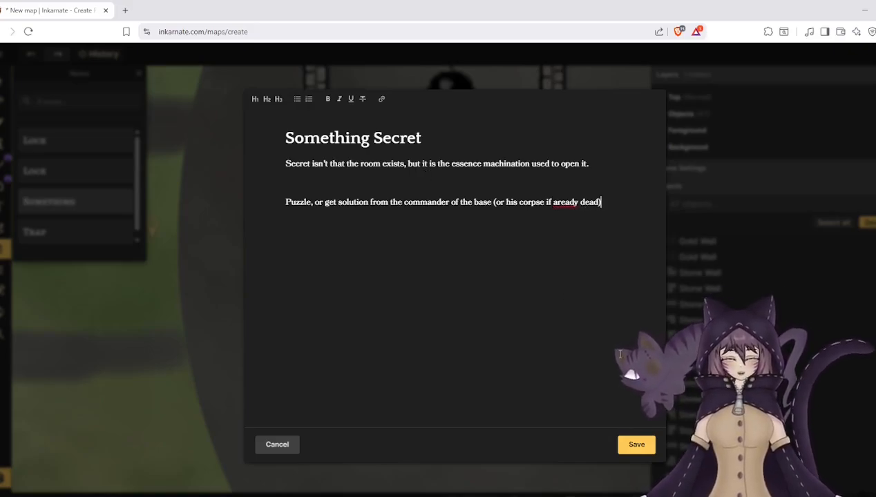
click(636, 444)
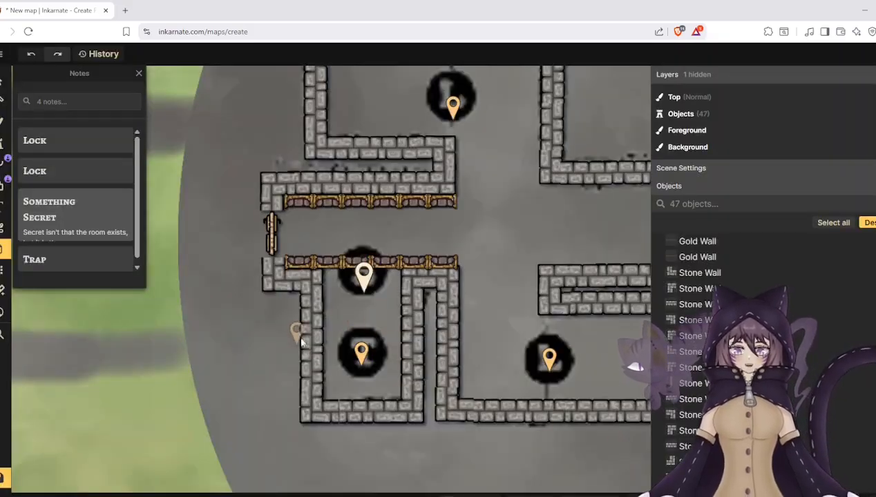
scroll(147, 210, down, 1)
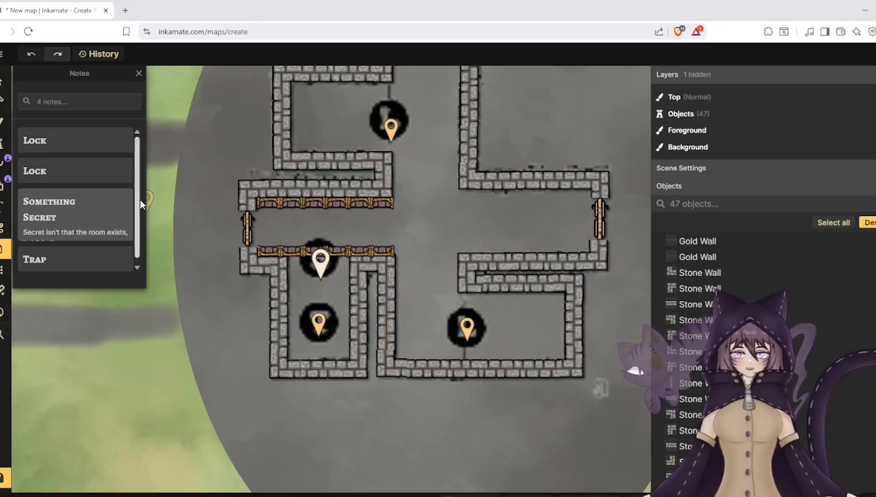
click(4, 82)
click(326, 204)
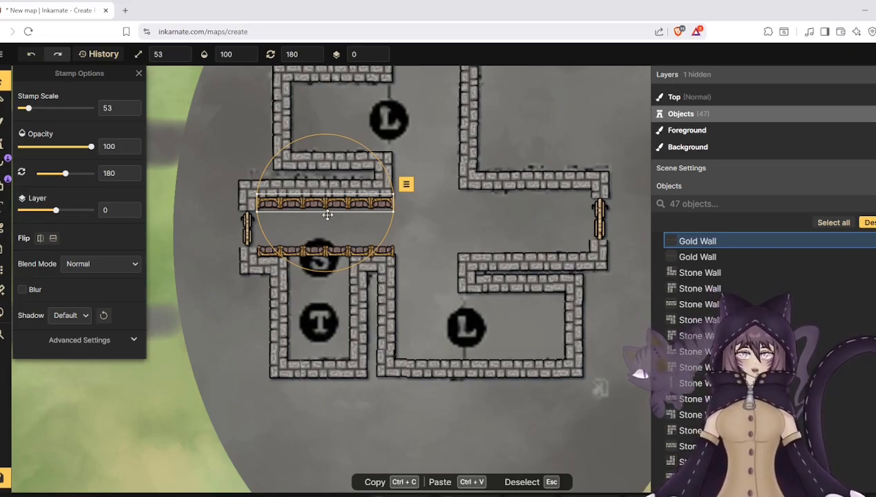
scroll(391, 147, up, 2)
scroll(415, 235, down, 2)
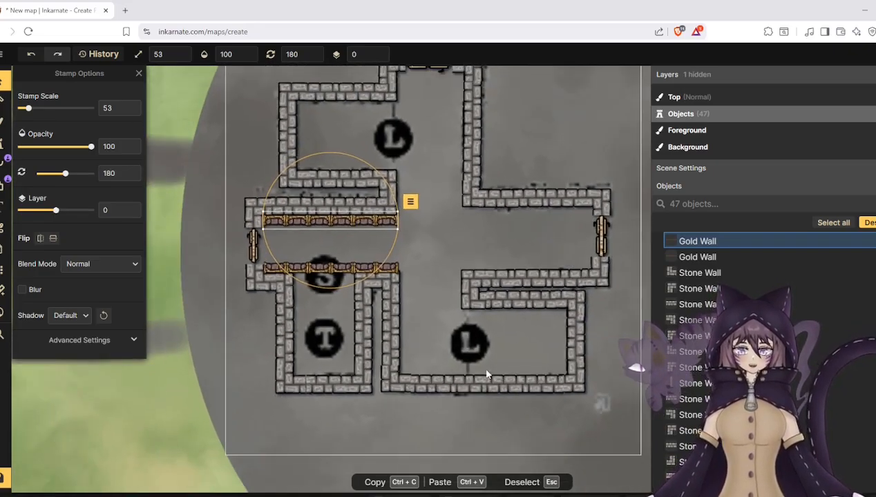
scroll(484, 369, up, 2)
shift+click(297, 264)
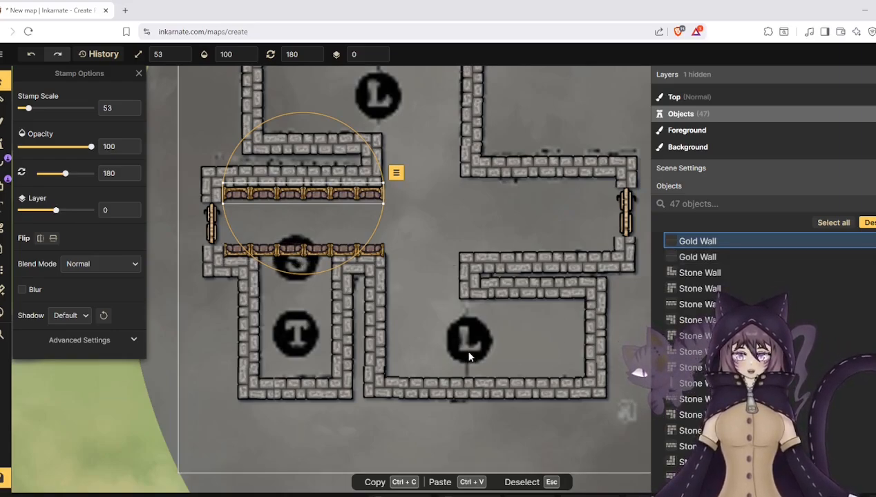
key(Escape)
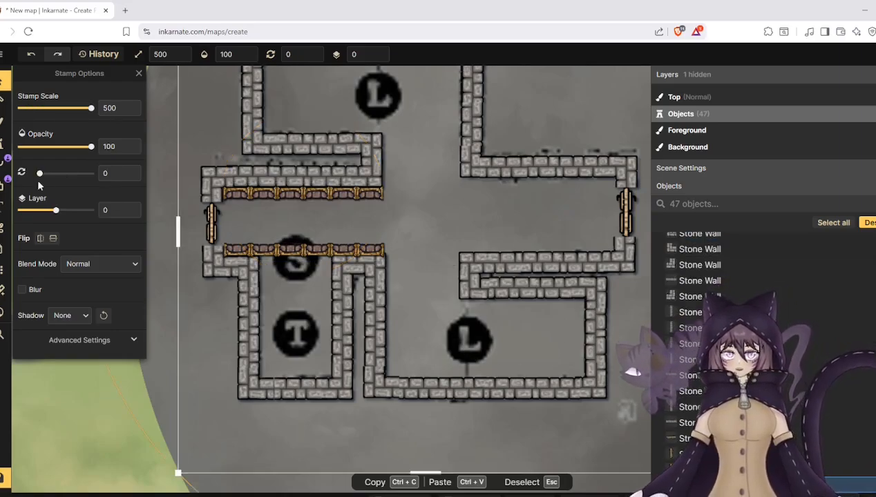
- Place a horizontal Fancy Wooden Wall stamp from the Watercolor Battlemaps walls at scale 42 across the lower L marker
click(4, 143)
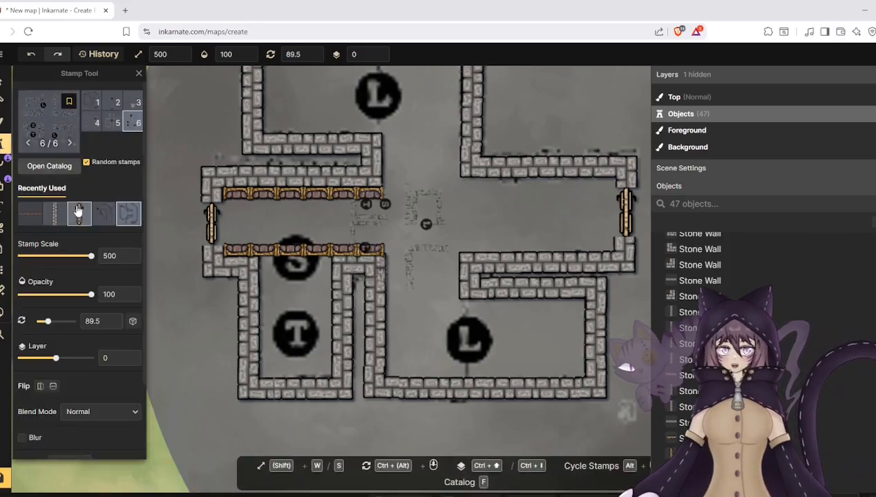
click(49, 165)
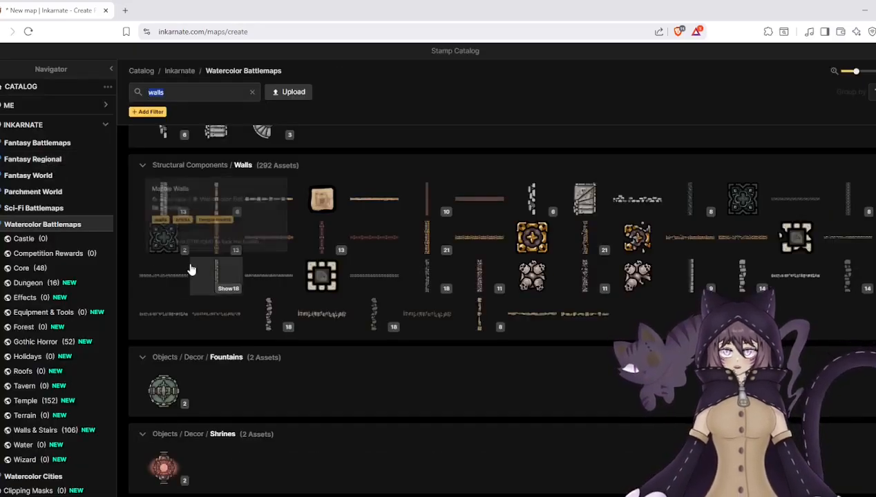
click(276, 248)
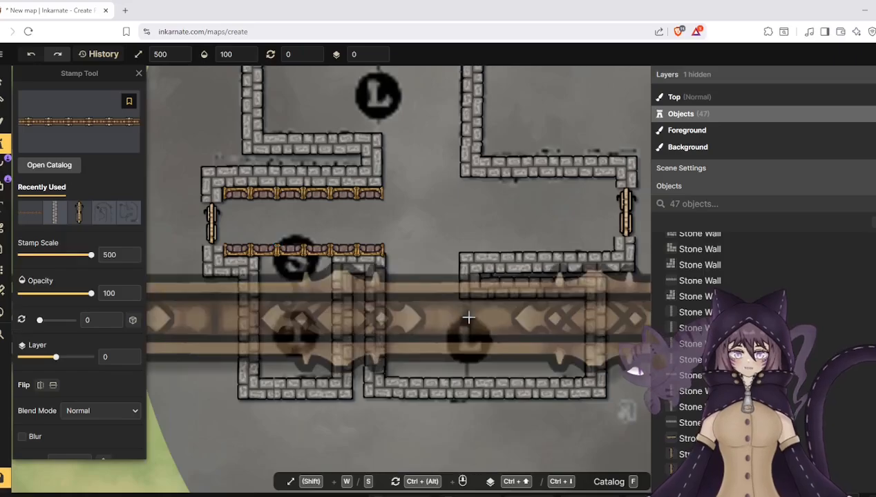
drag(77, 256, 26, 254)
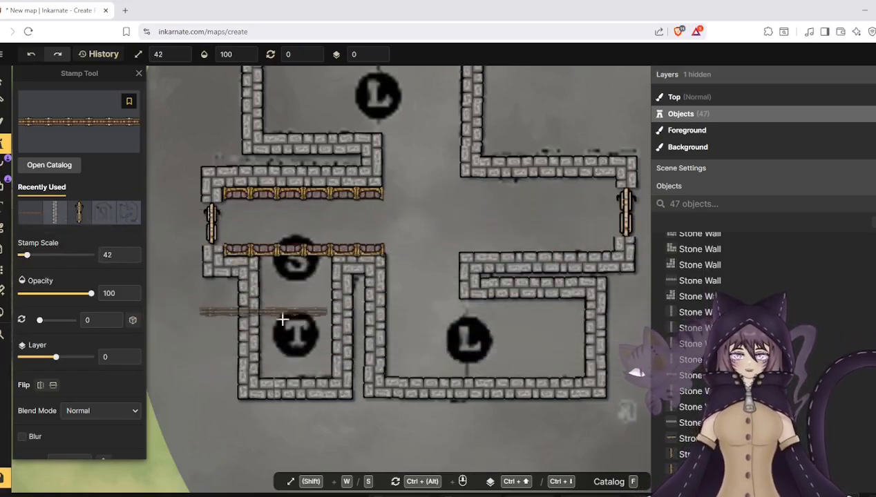
click(449, 343)
click(4, 81)
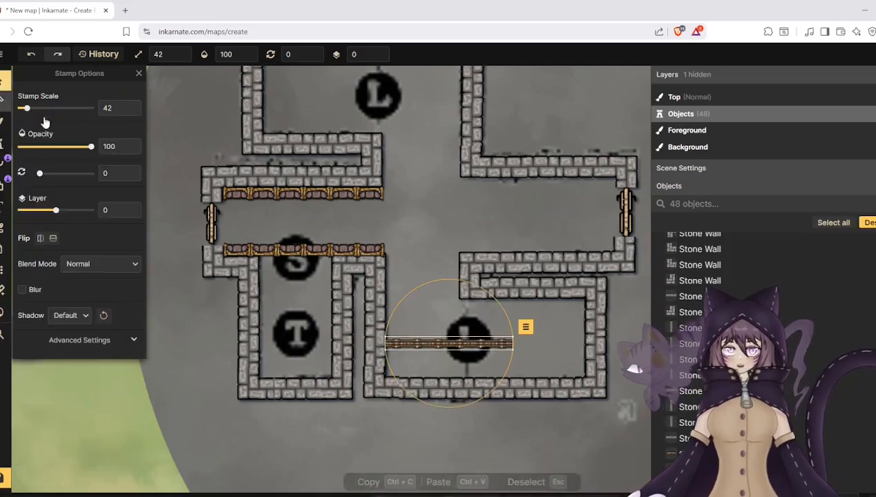
- Rotate the Fancy Wooden Wall to 90 degrees and fit it at scale 26 over the lower L marker, closing the room's open side
drag(426, 287, 528, 317)
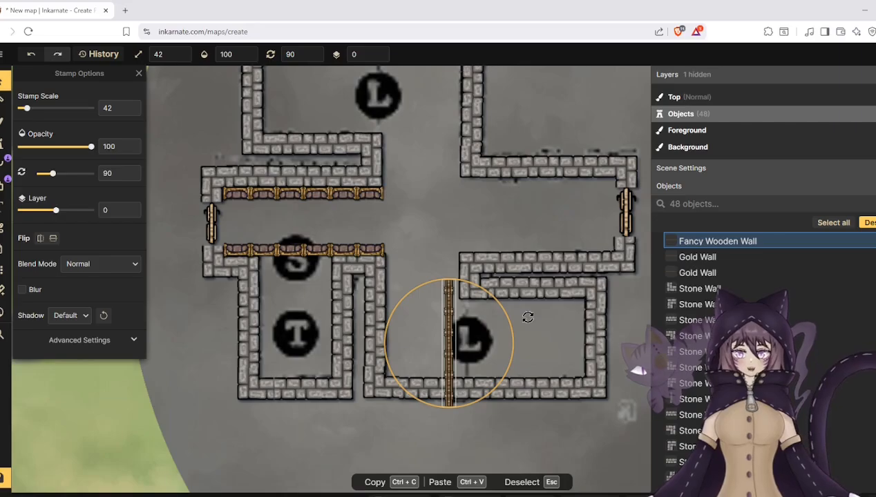
click(526, 317)
click(449, 315)
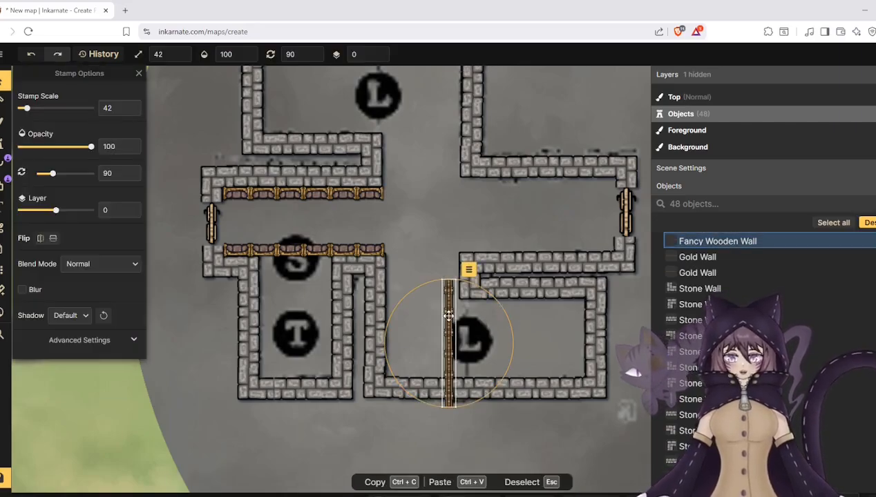
drag(449, 281, 466, 321)
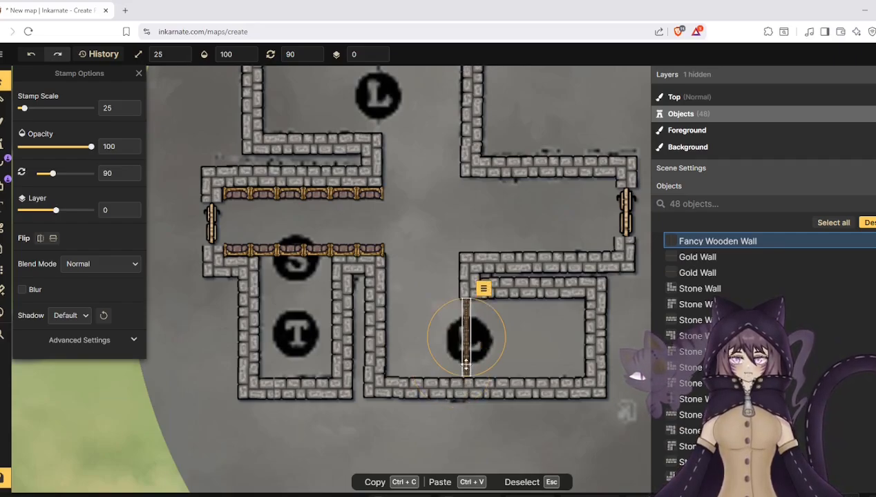
drag(462, 377, 460, 377)
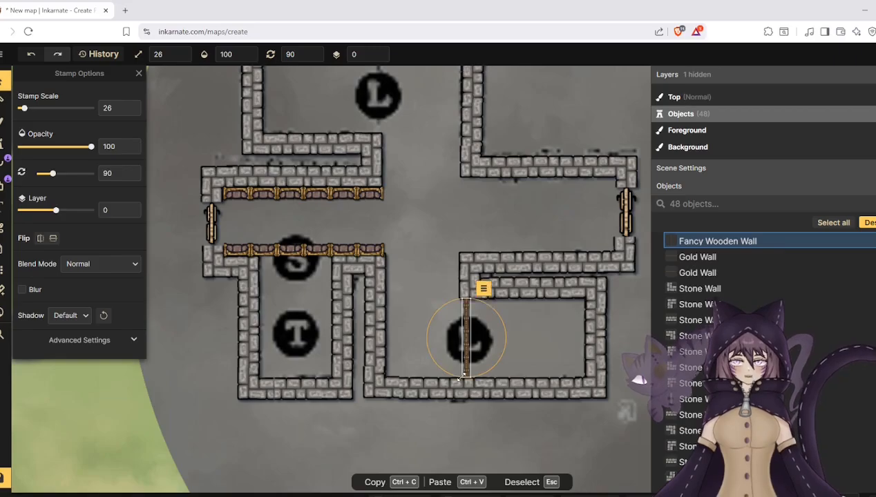
- Place a second Fancy Wooden Wall stamp at scale 26 and 90 degrees over the upper L marker, closing that room's open side
scroll(330, 340, down, 2)
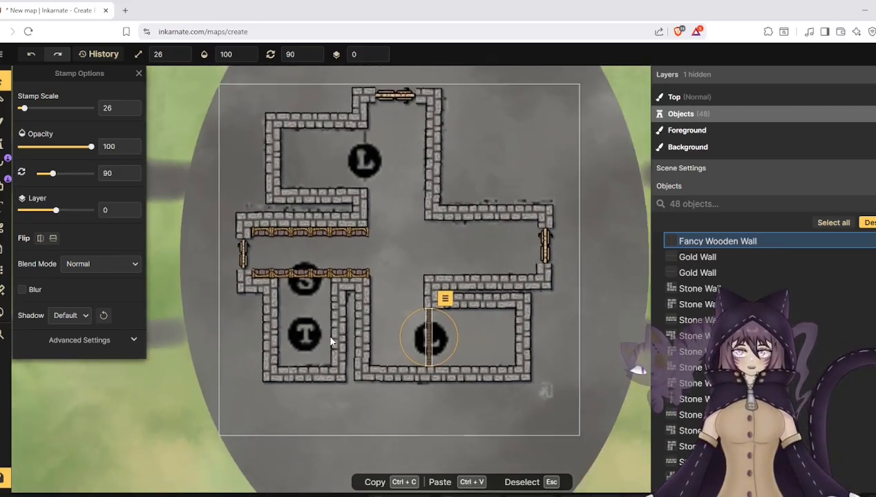
scroll(259, 106, up, 2)
scroll(260, 105, up, 2)
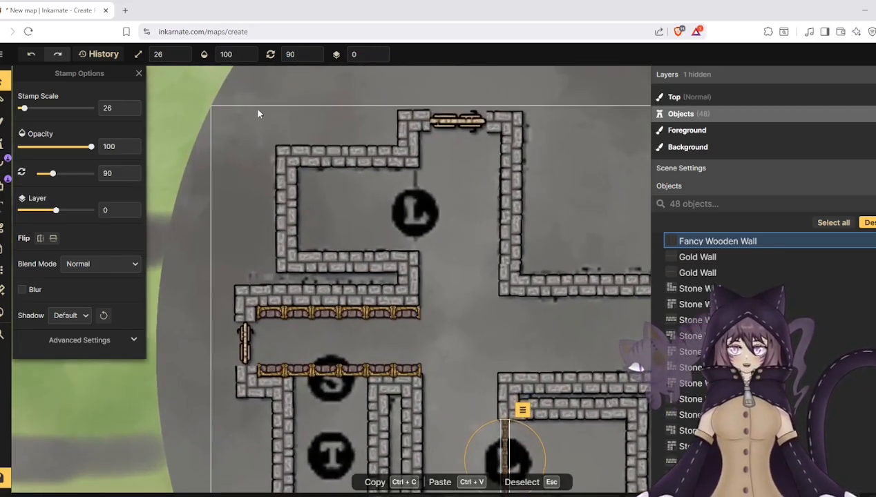
click(4, 143)
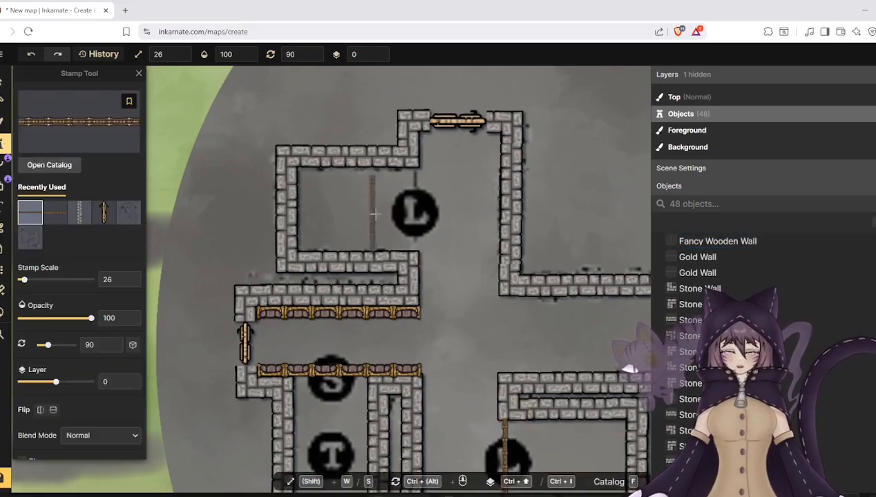
click(415, 209)
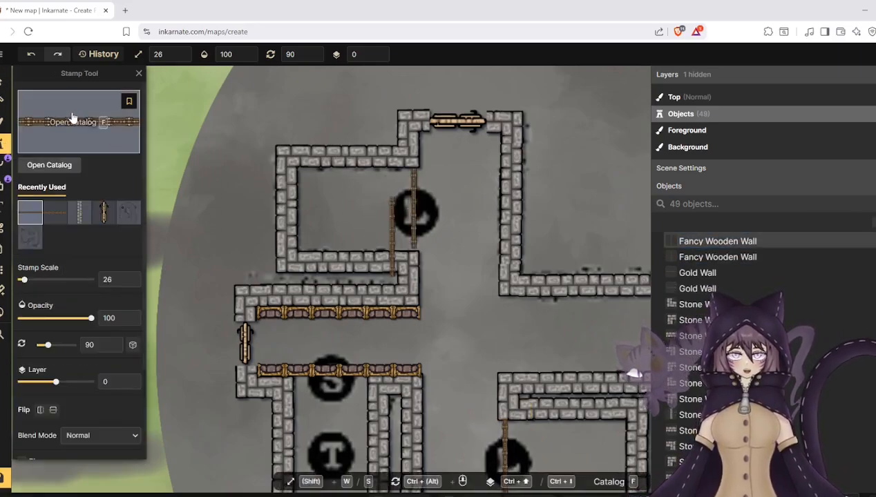
click(413, 228)
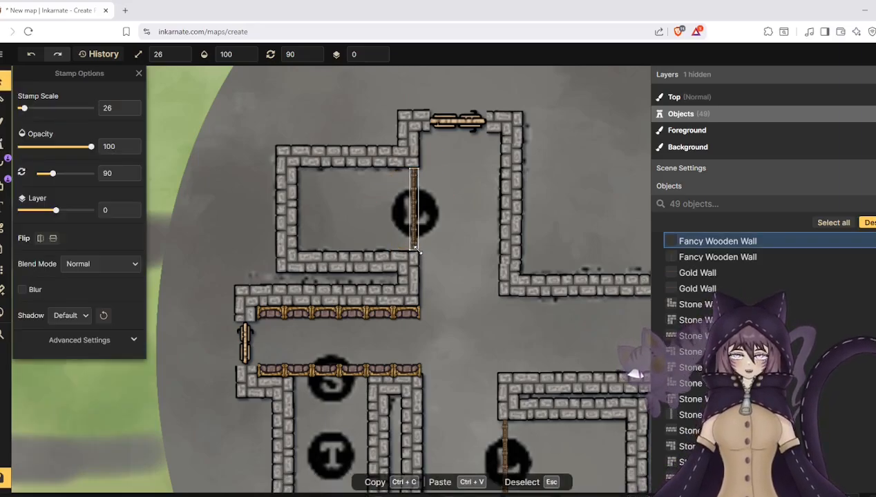
key(Escape)
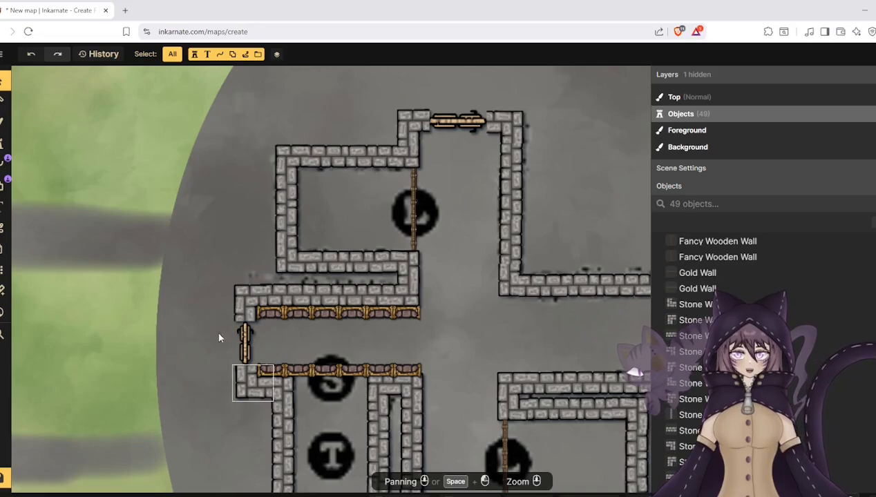
scroll(152, 165, down, 4)
scroll(346, 397, up, 5)
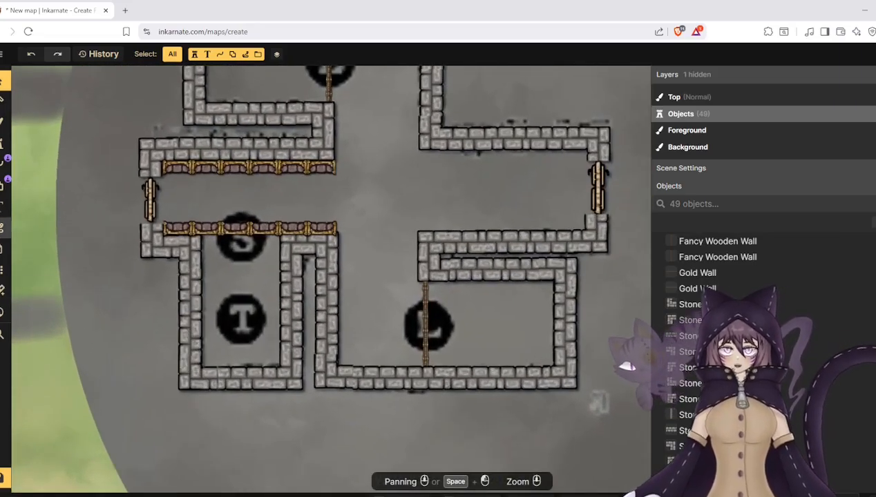
click(3, 205)
click(392, 220)
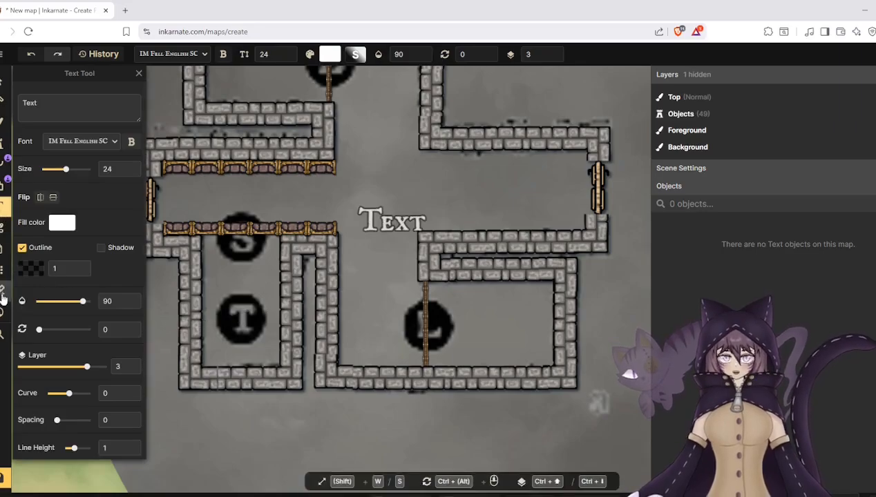
- Write "Hearthstone tied to element of wood" in the Trap note on the T marker and save it
click(4, 250)
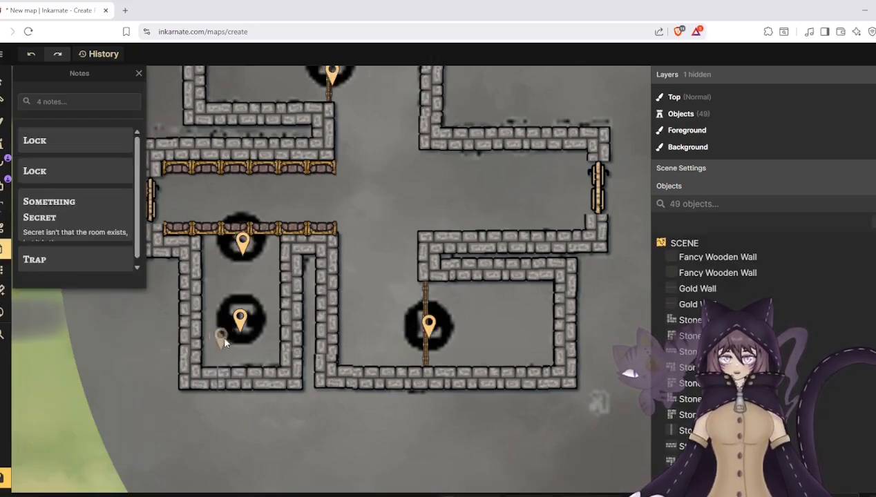
double_click(239, 321)
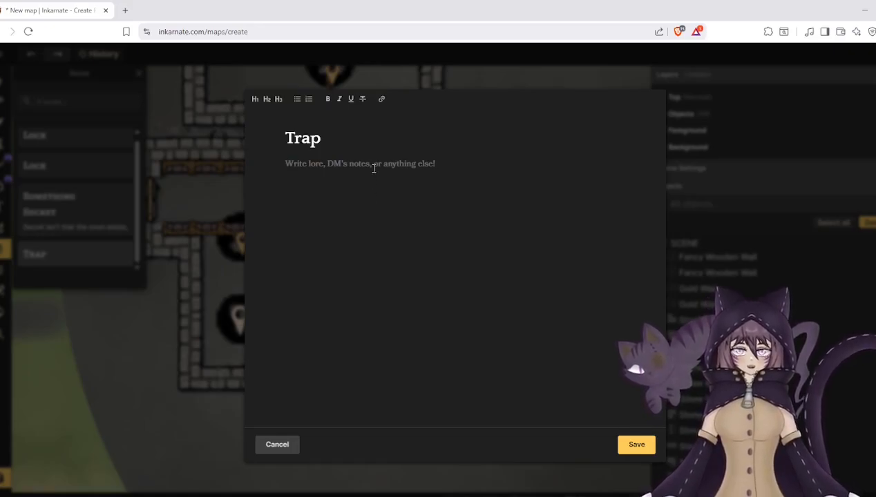
text(Heat)
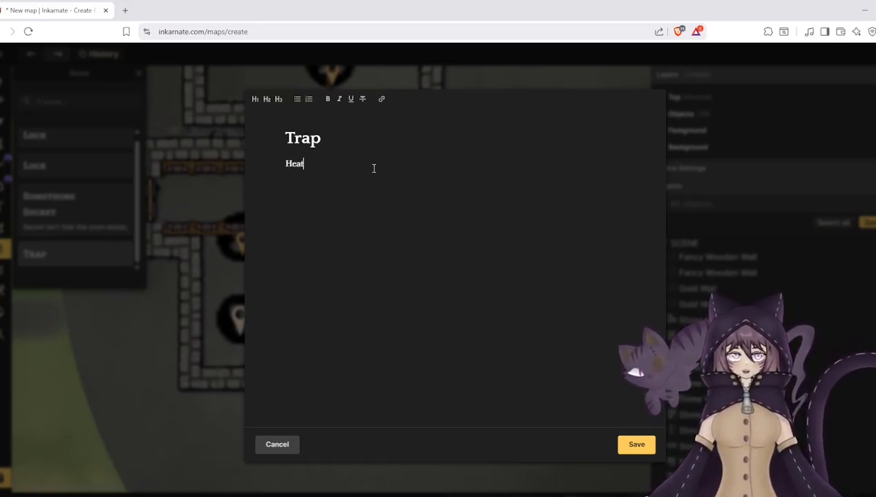
key(BackSpace)
text(rthstone)
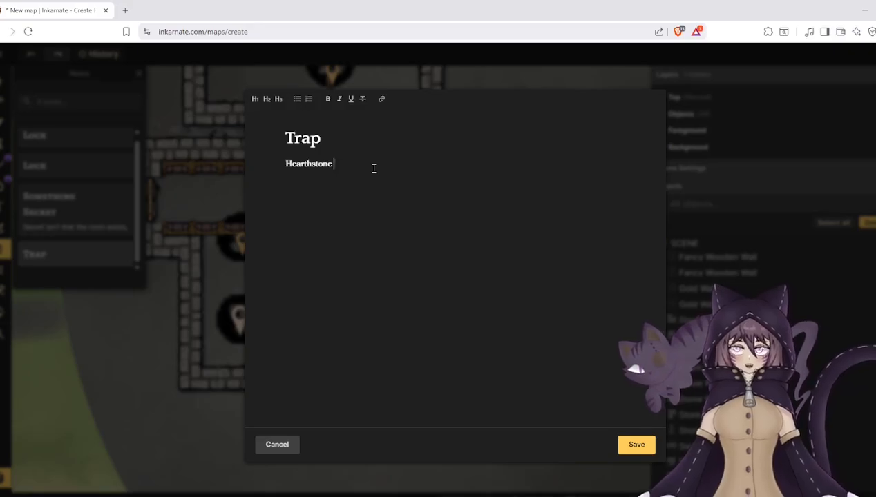
text(tied to)
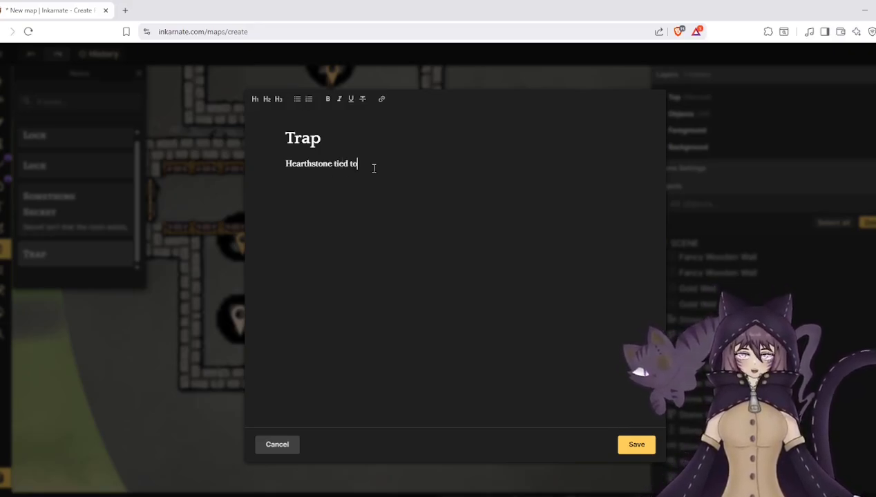
text( element of wood)
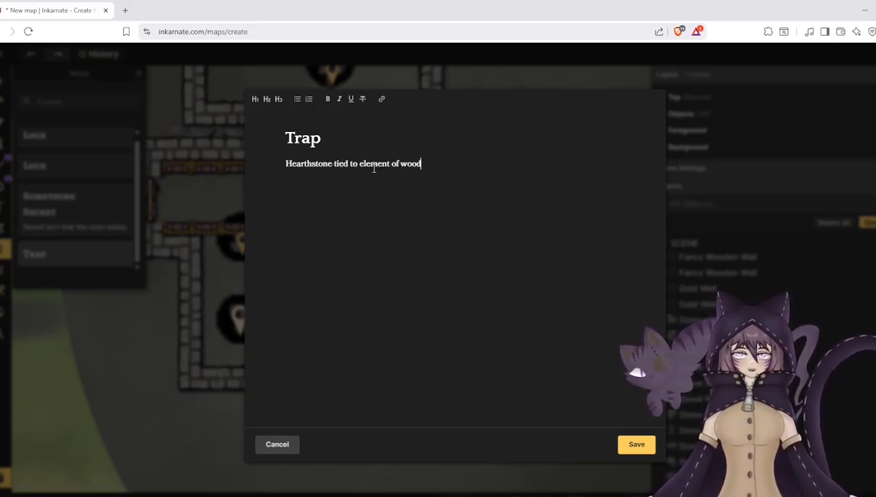
click(636, 445)
scroll(431, 394, down, 4)
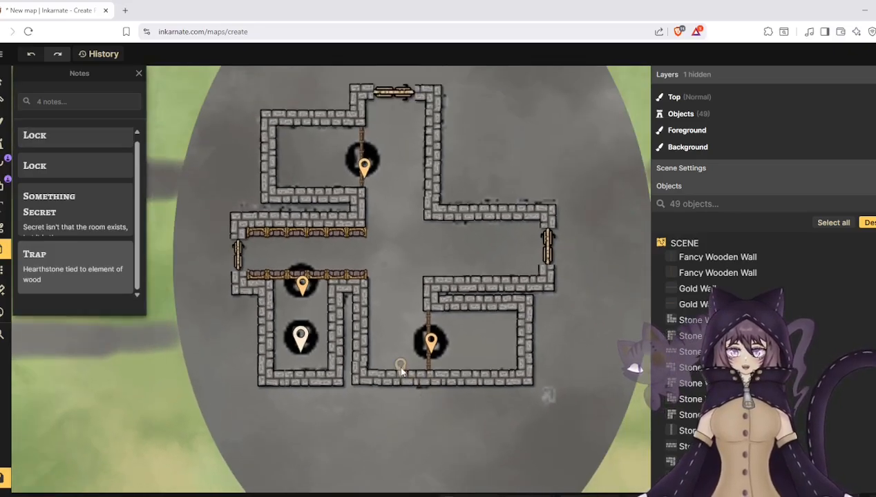
- Add a note titled "Armory" in the walled room beside the upper L marker, with the line "special material weapons"
scroll(181, 290, up, 1)
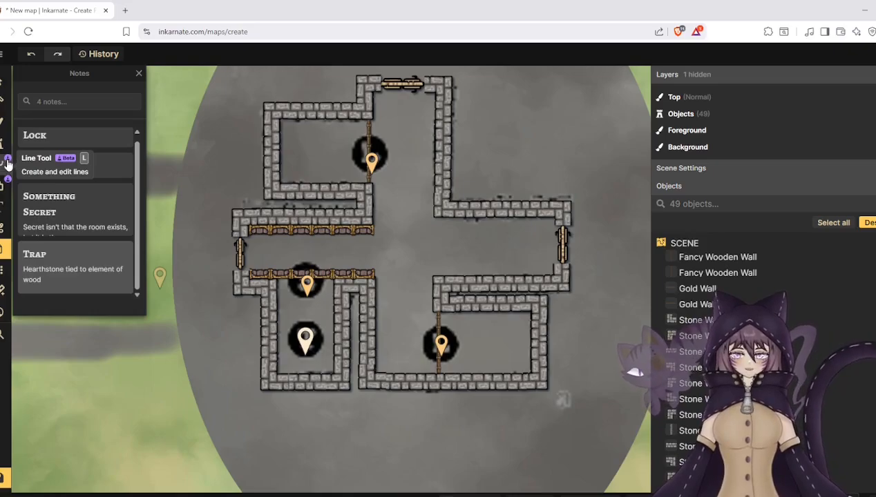
click(310, 154)
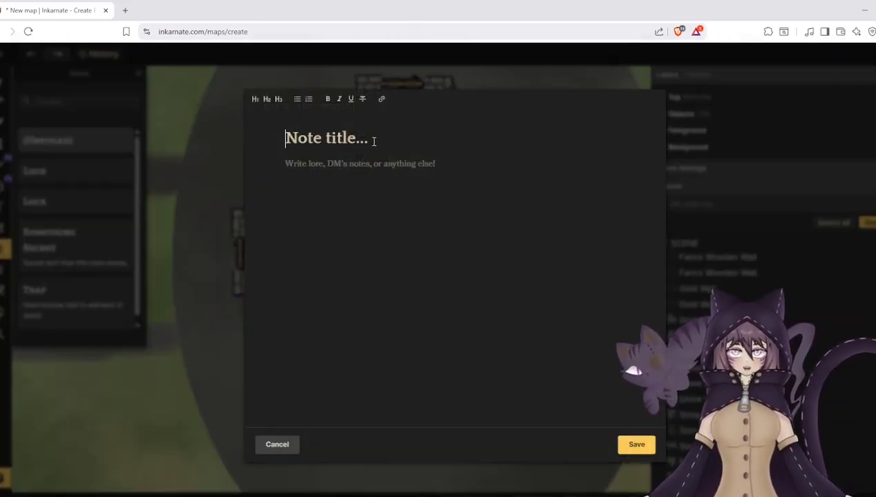
drag(374, 141, 264, 133)
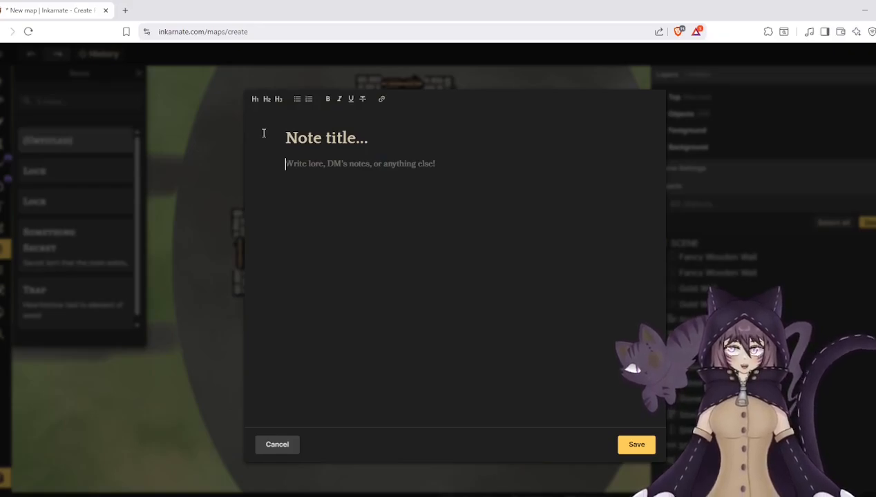
click(295, 140)
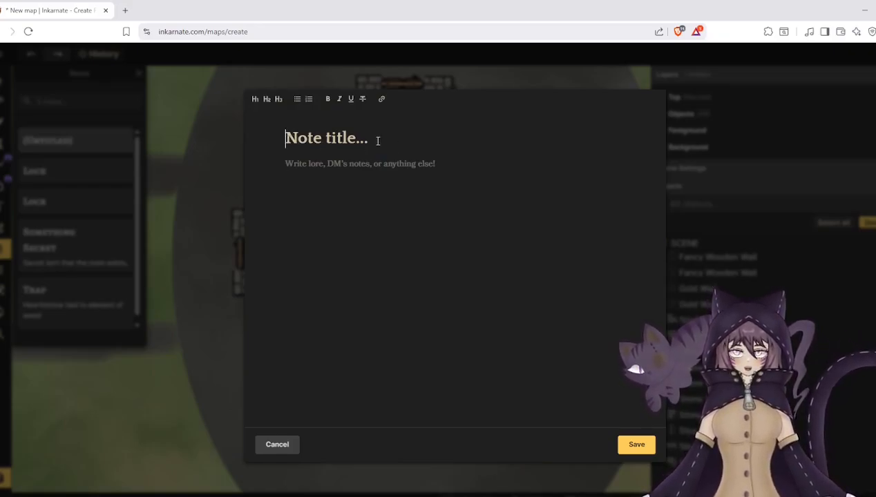
text(Ar)
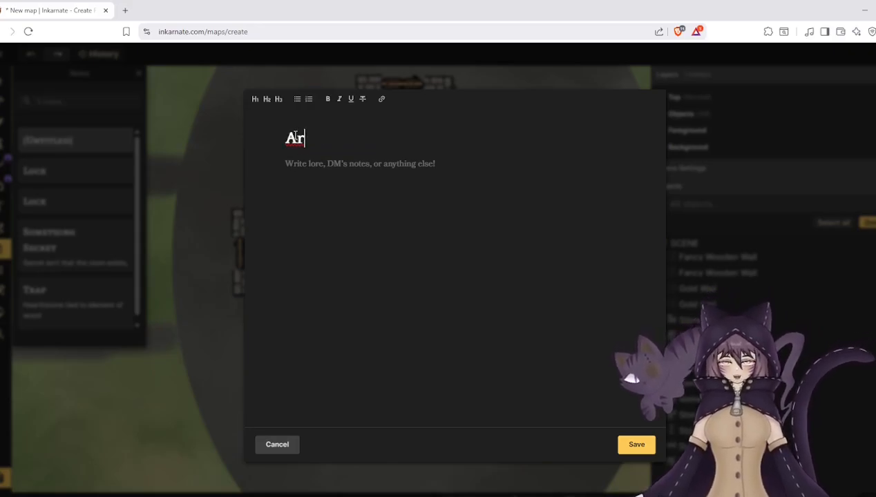
text(mory)
key(Return)
text(ba)
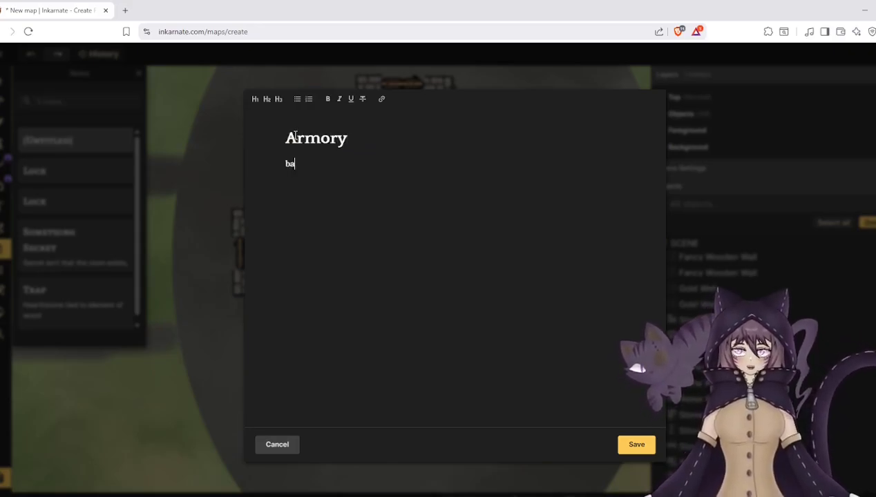
key(BackSpace)
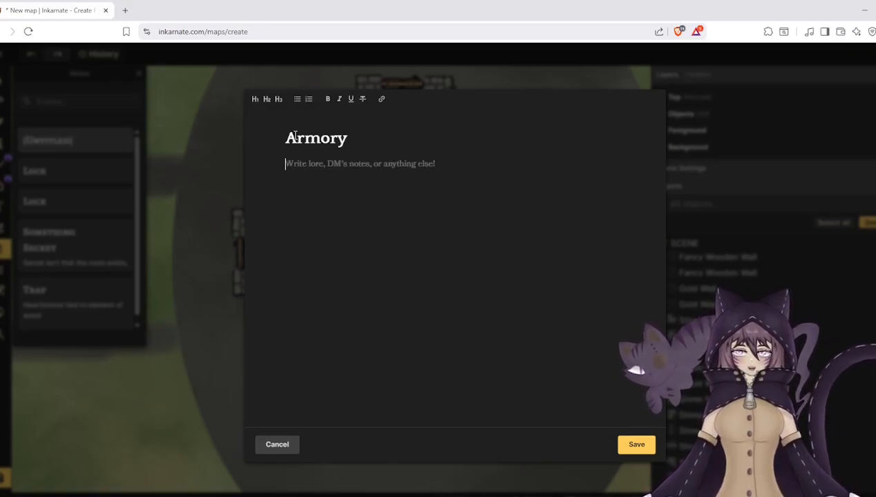
text(spec)
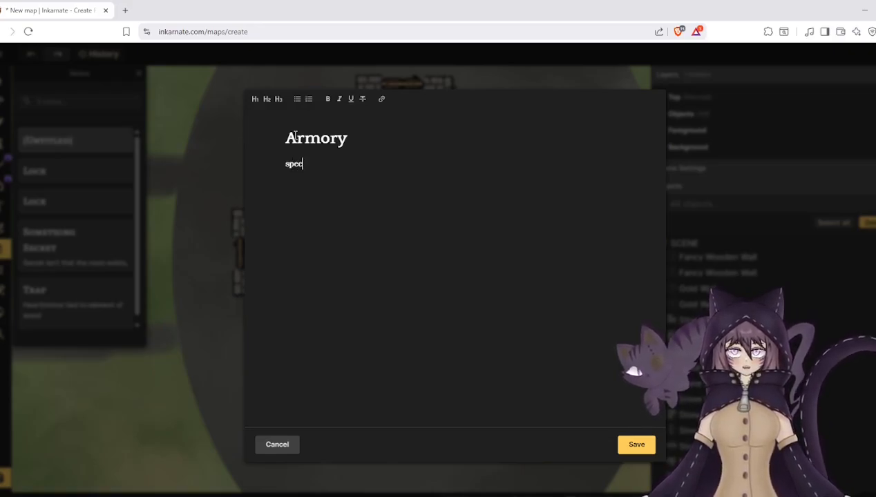
text(ial mater)
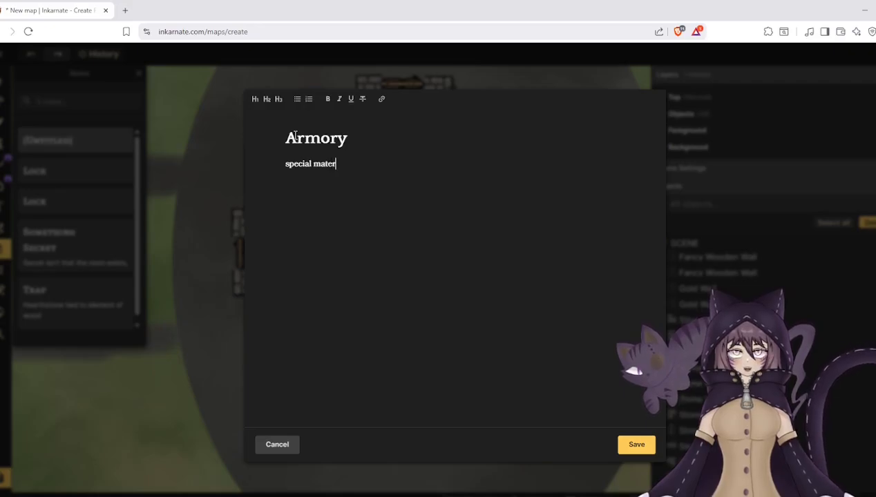
text(ial weapons )
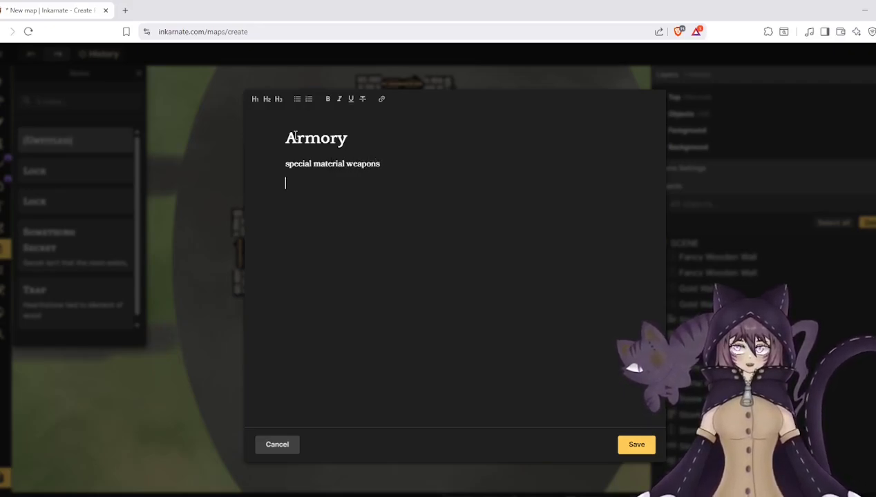
text(one)
- Add a second line "special material armor" to the Armory note and save it
key(BackSpace)
key(BackSpace)
key(BackSpace)
key(BackSpace)
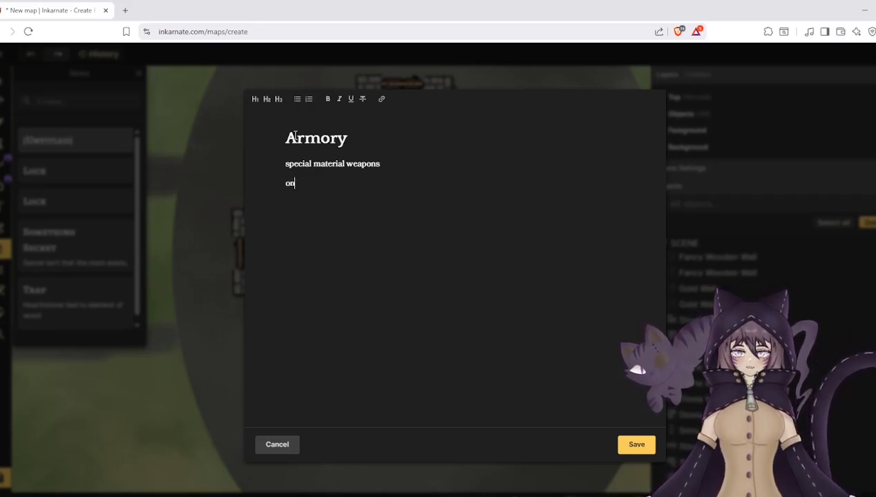
text(special m)
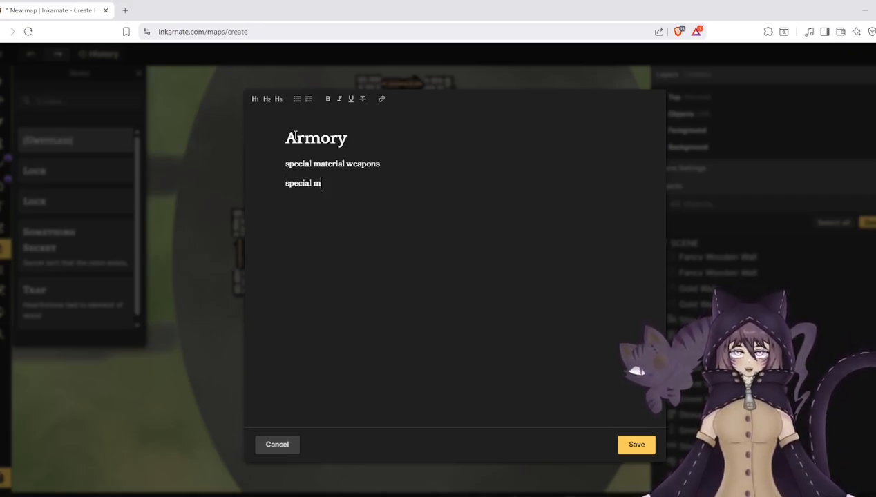
text(aterial armor)
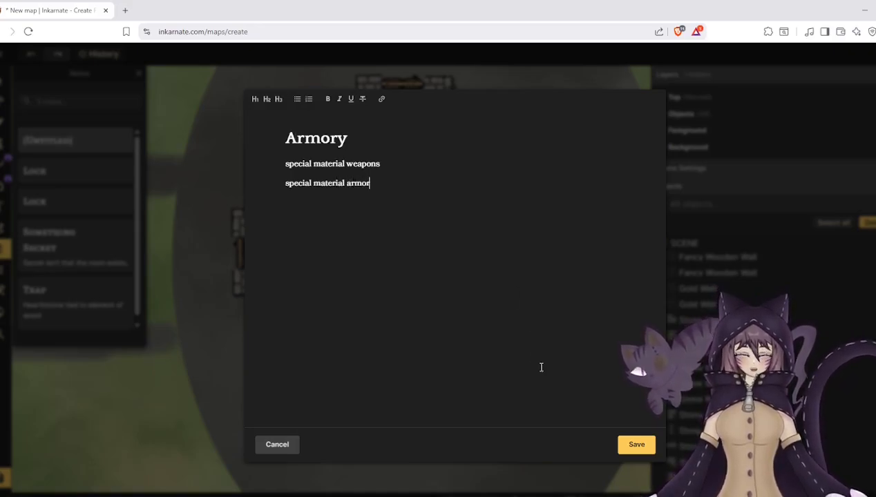
click(635, 445)
- Add a note titled "commander's room" in the room beside the lower L marker, reading "artifact armor, single artifact weapon", and save it
click(485, 350)
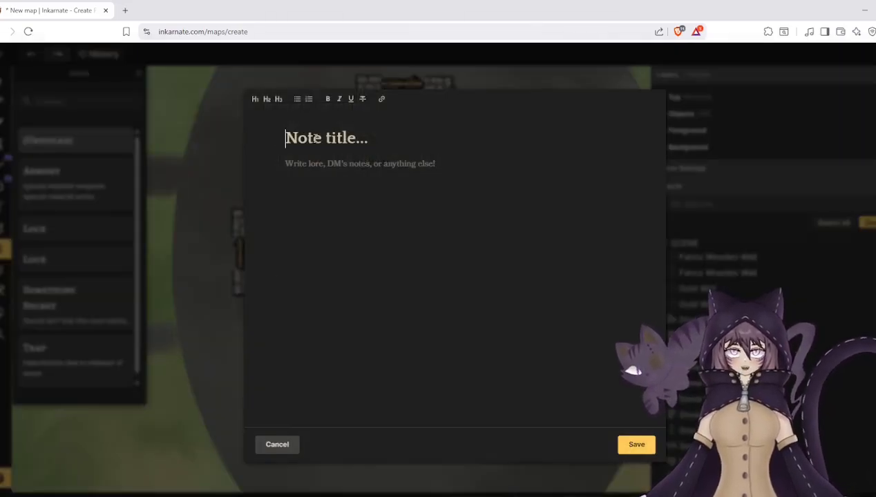
text(commander's room)
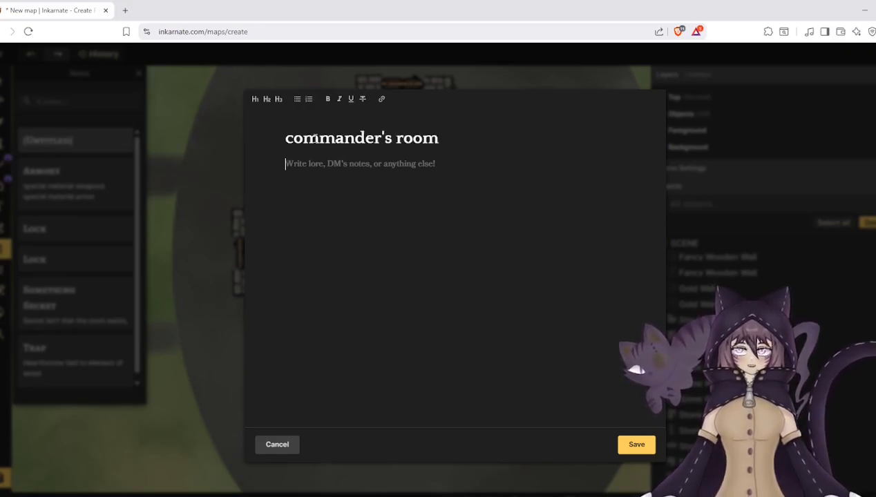
text(artifac)
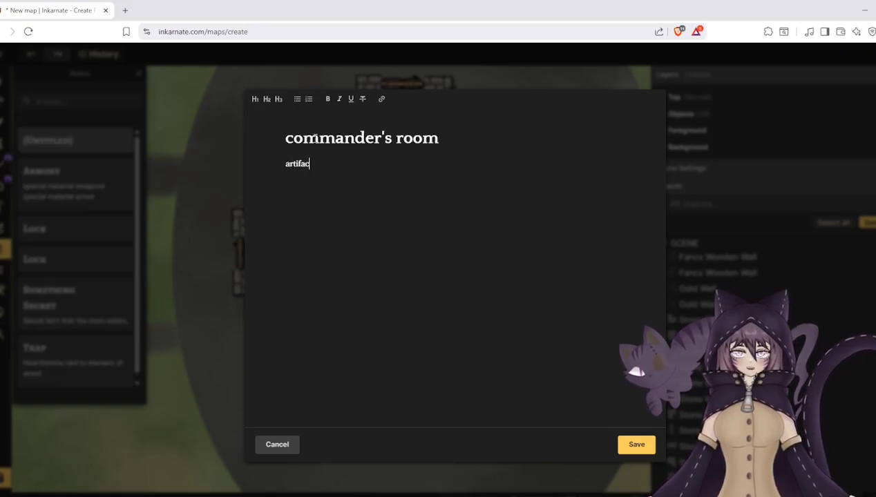
text(t armor, )
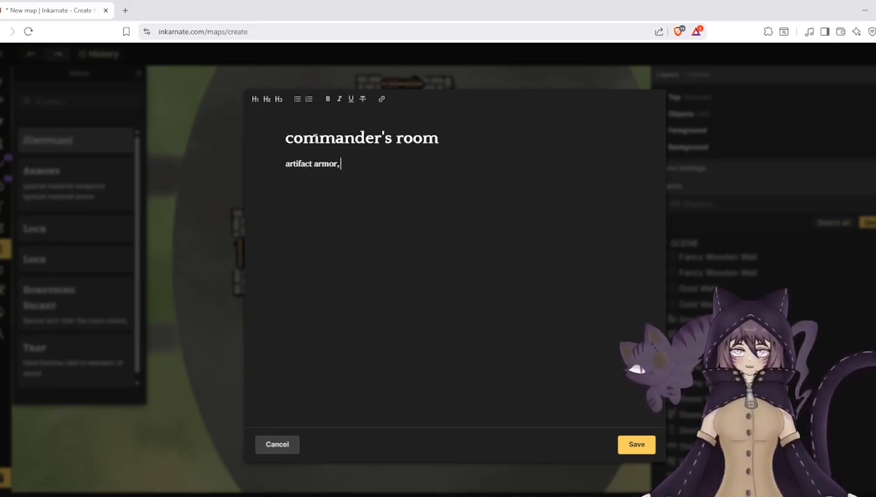
text(single a)
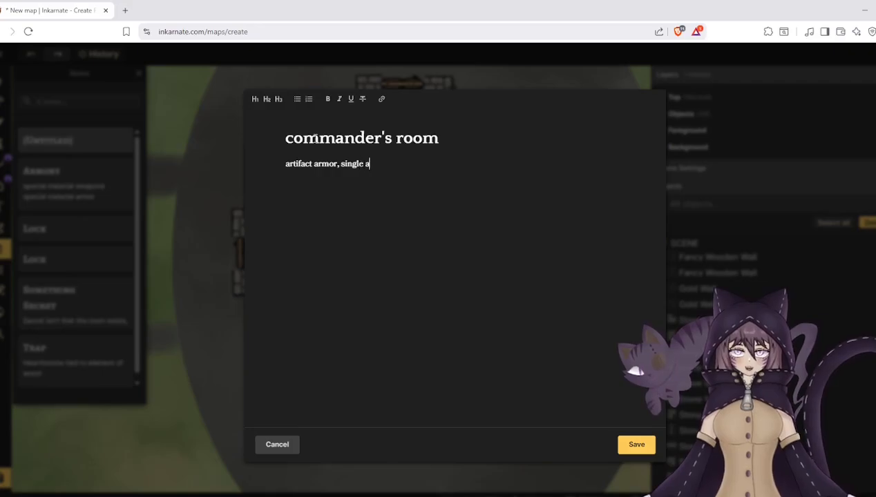
text(rtifa)
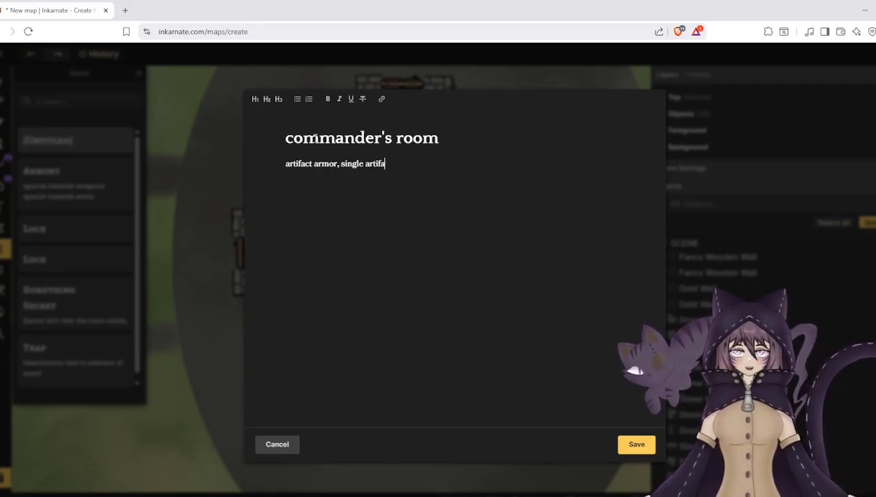
text(ct weapon)
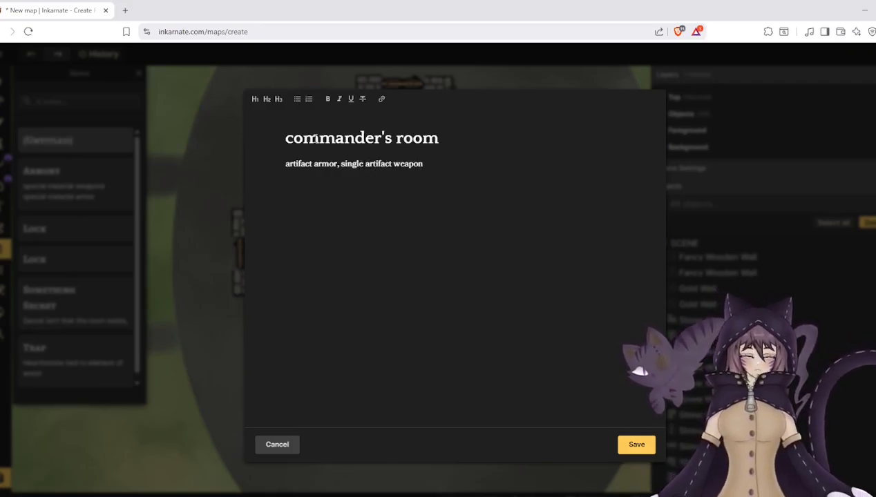
click(634, 445)
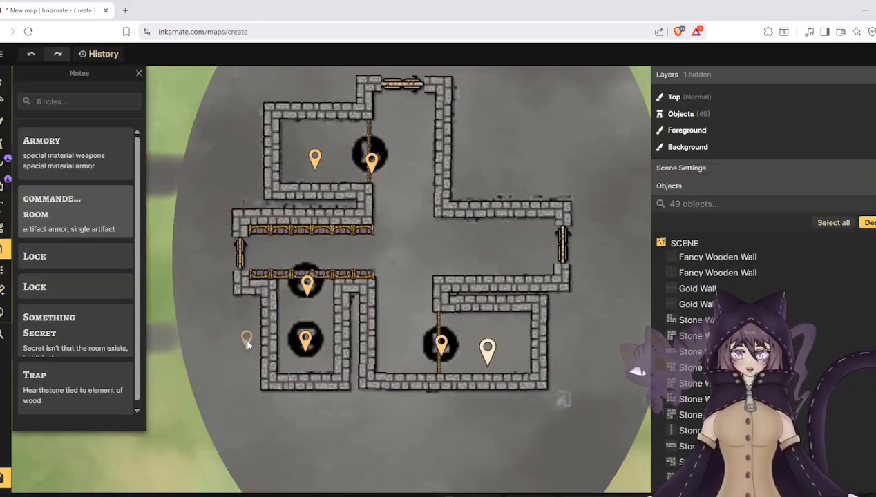
- Delete both Gold Wall stamps lining the western corridor above and across the S marker
click(2, 81)
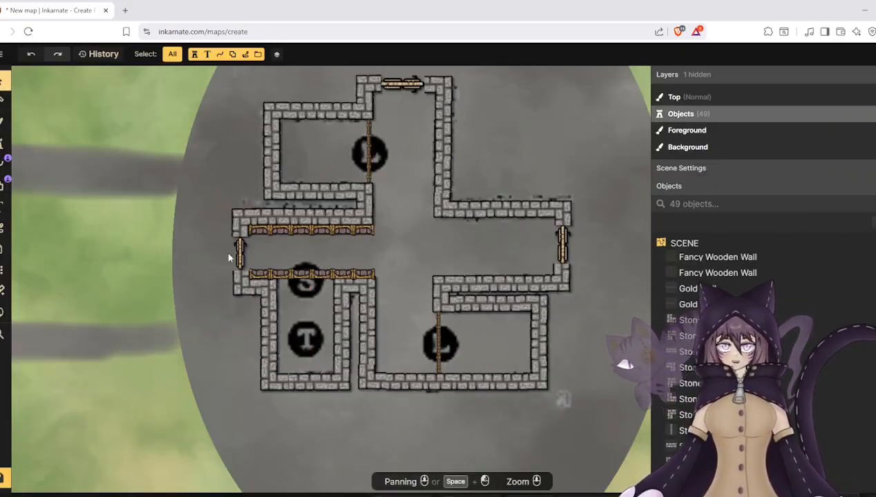
click(271, 273)
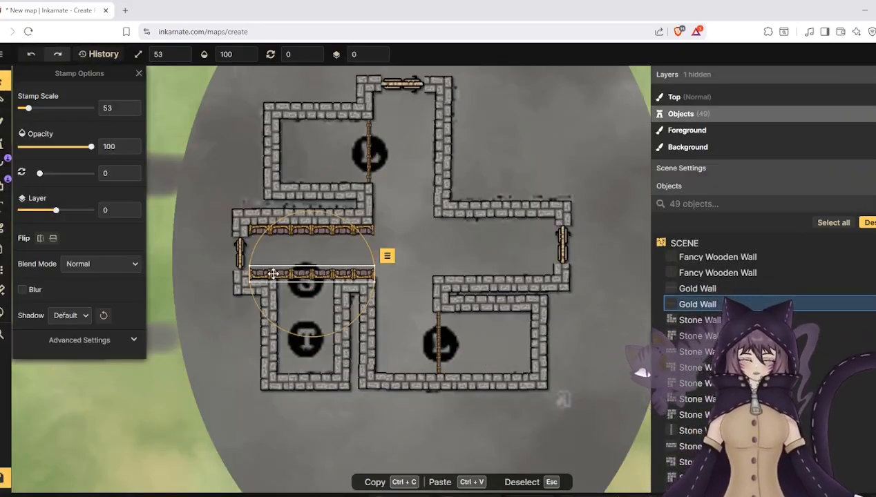
key(Delete)
click(283, 235)
key(Delete)
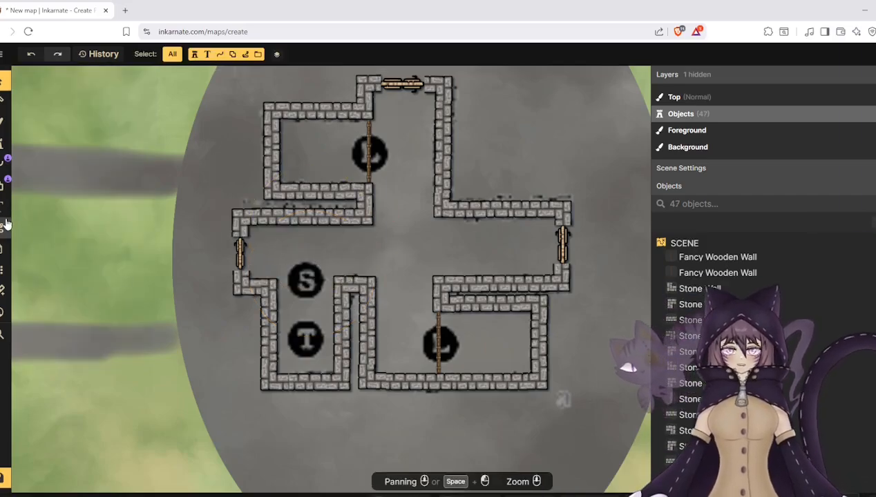
- Delete the scale 500 guide stamp carrying the S, T and L markers beneath the walls
scroll(62, 229, down, 1)
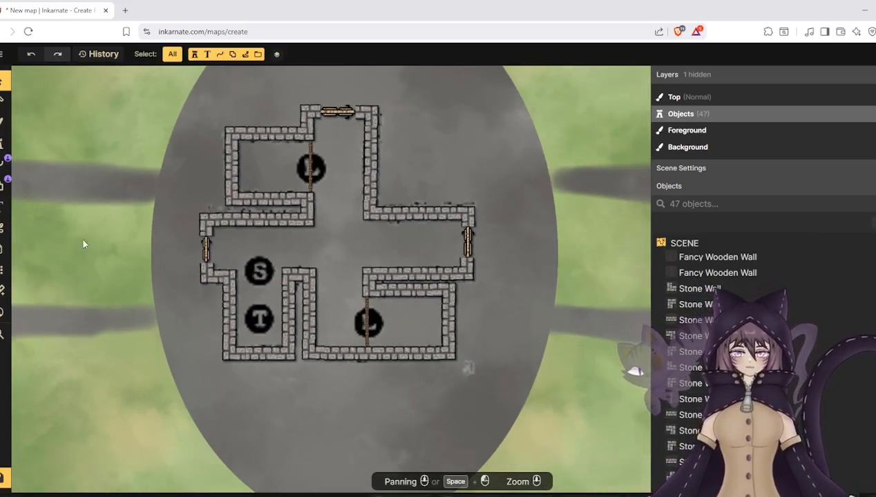
click(350, 251)
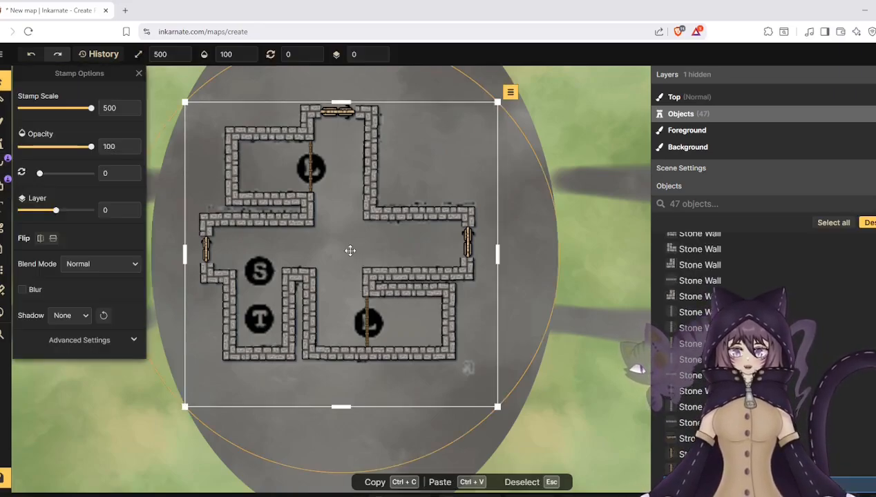
key(Delete)
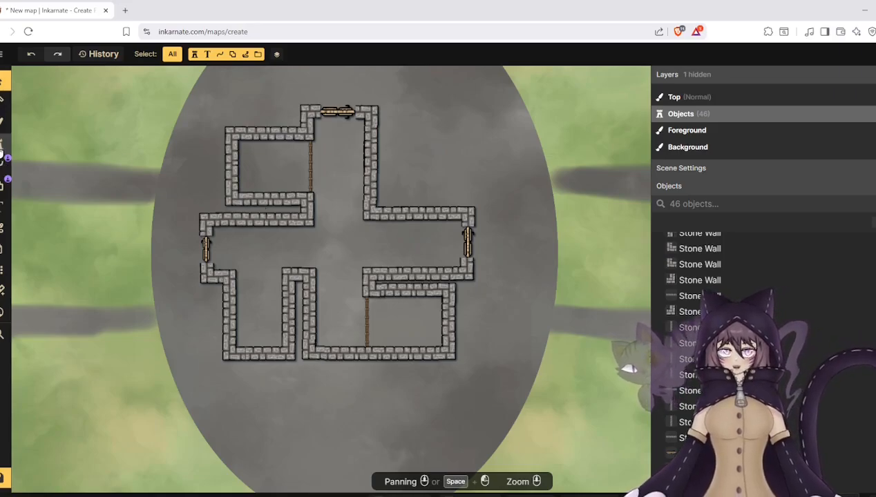
- Set the foreground brush texture to the cream cracked stone tile from the Watercolor Battlemaps Temple Theme
click(3, 144)
click(2, 123)
click(49, 176)
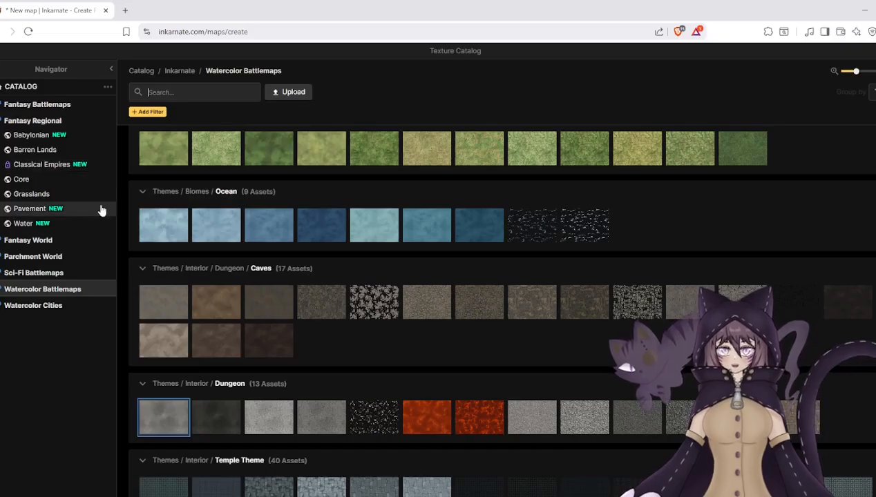
scroll(308, 273, down, 3)
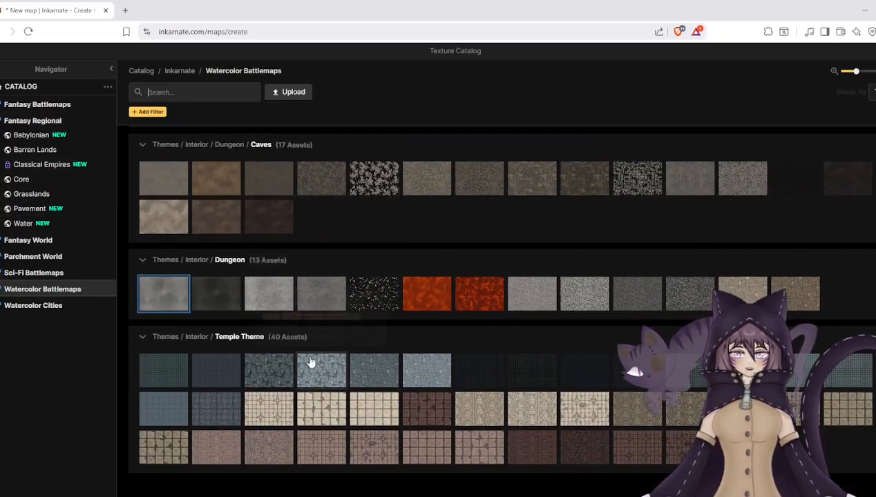
click(322, 406)
- Paint the stone tile floor at brush size 40 across the east-west corridor, central crossing and lower rooms
scroll(221, 263, up, 5)
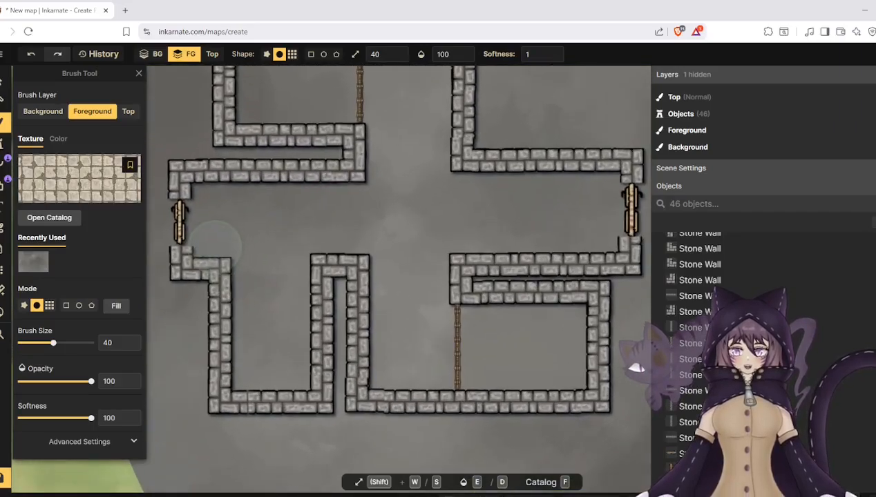
mouse_move(214, 245)
mouse_down()
mouse_move(212, 210)
mouse_move(242, 250)
mouse_move(284, 255)
mouse_move(270, 260)
mouse_move(257, 295)
mouse_move(258, 361)
mouse_move(290, 367)
mouse_move(293, 235)
mouse_move(277, 226)
mouse_move(390, 207)
mouse_move(408, 215)
mouse_move(431, 245)
mouse_up()
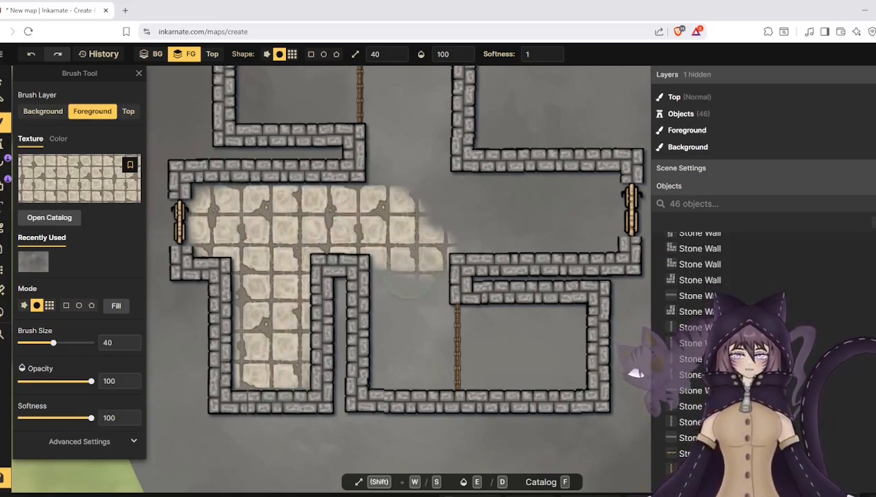
mouse_move(409, 282)
mouse_down()
mouse_move(421, 304)
mouse_move(397, 338)
mouse_move(415, 366)
mouse_move(508, 369)
mouse_move(549, 345)
mouse_move(570, 377)
mouse_move(573, 338)
mouse_move(553, 325)
mouse_move(456, 331)
mouse_move(428, 311)
mouse_move(490, 256)
mouse_move(428, 259)
mouse_move(567, 241)
mouse_move(601, 190)
mouse_move(477, 187)
mouse_move(428, 201)
mouse_move(566, 228)
mouse_move(487, 227)
mouse_move(428, 214)
mouse_move(397, 117)
mouse_move(383, 197)
mouse_move(397, 139)
mouse_move(427, 107)
mouse_move(434, 160)
mouse_move(427, 117)
mouse_up()
scroll(435, 209, down, 3)
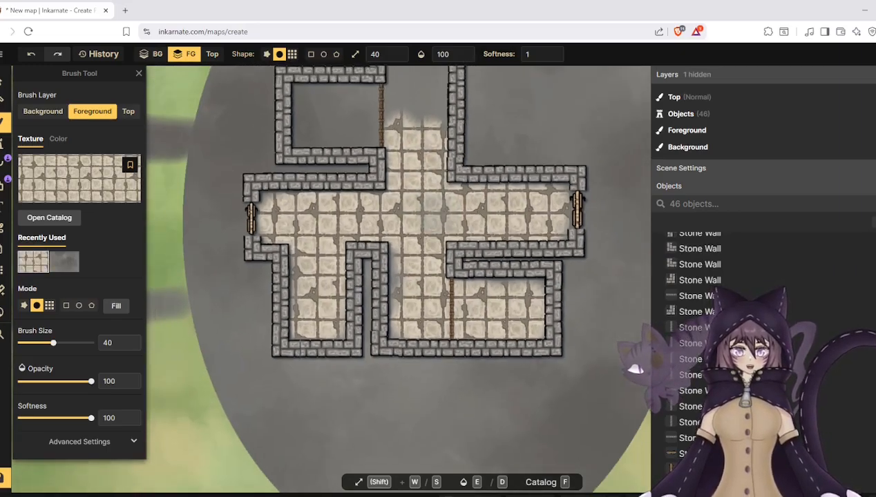
- Paint the same tile floor across the upper-left room and the northern corridor up to its door
scroll(306, 98, down, 1)
mouse_move(302, 97)
mouse_down()
mouse_move(337, 97)
mouse_move(369, 125)
mouse_move(300, 128)
mouse_move(304, 103)
mouse_move(362, 138)
mouse_move(393, 134)
mouse_move(384, 110)
mouse_move(400, 100)
mouse_up()
scroll(395, 151, down, 2)
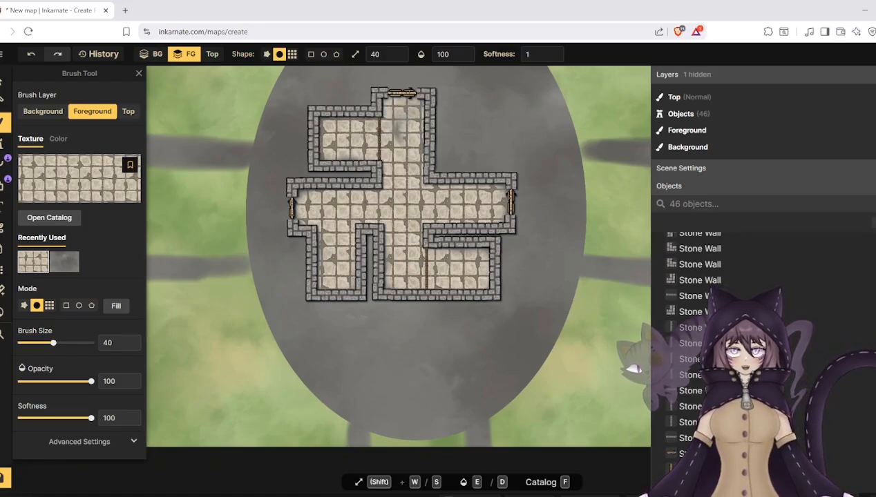
scroll(404, 214, down, 2)
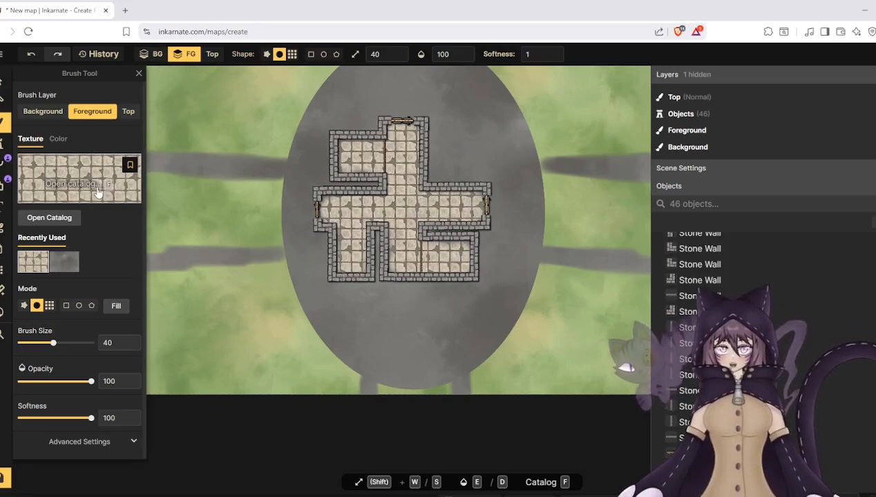
- Filter the Watercolor Battlemaps stamps by the trees tag and select the leafless brown tree stamp
click(3, 145)
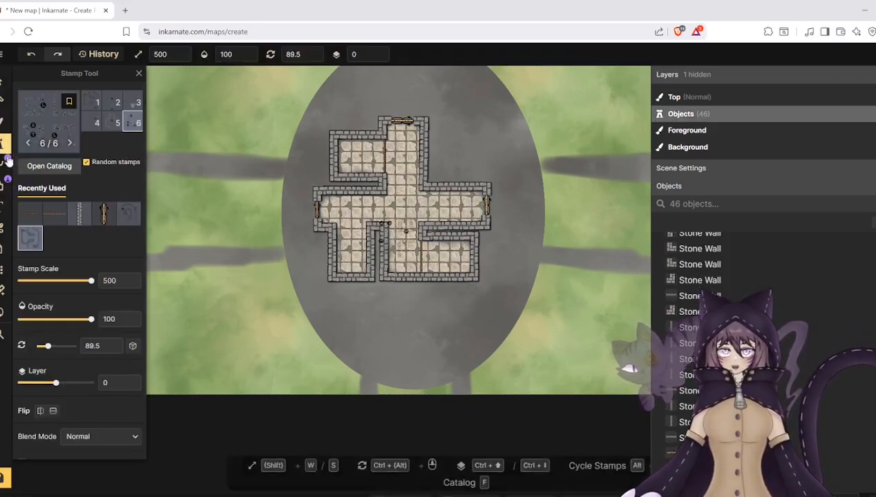
click(49, 165)
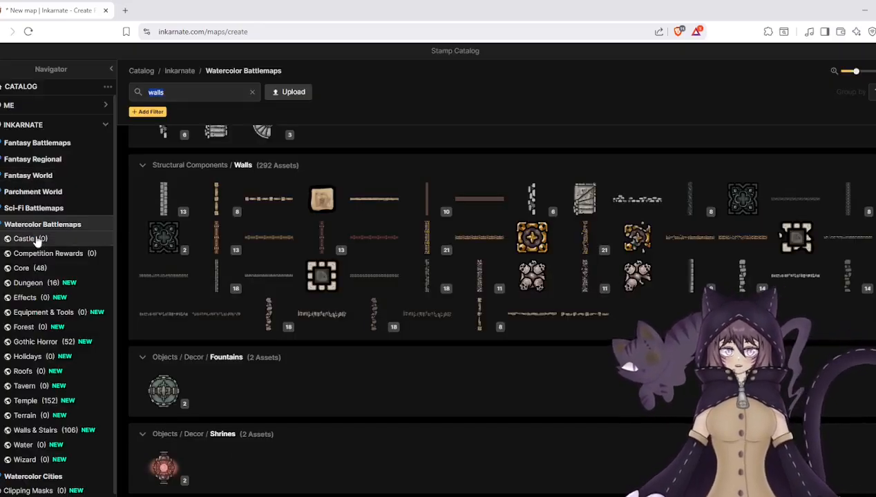
scroll(49, 276, down, 1)
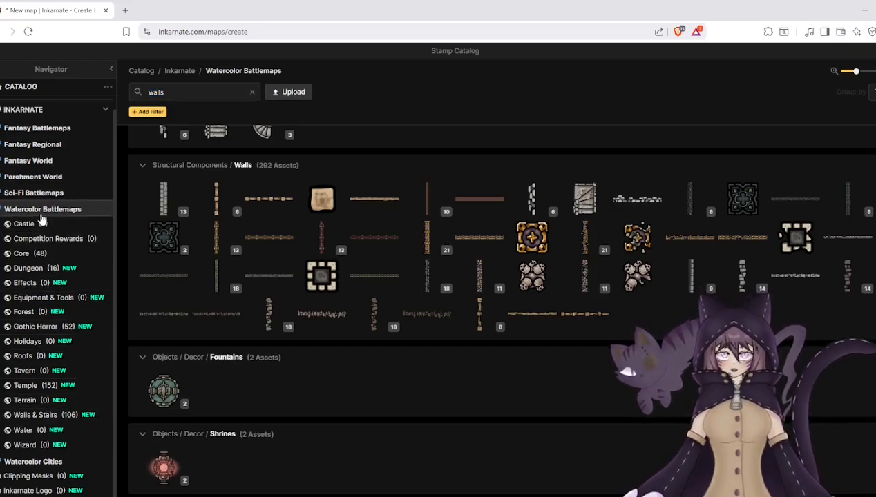
scroll(165, 231, down, 4)
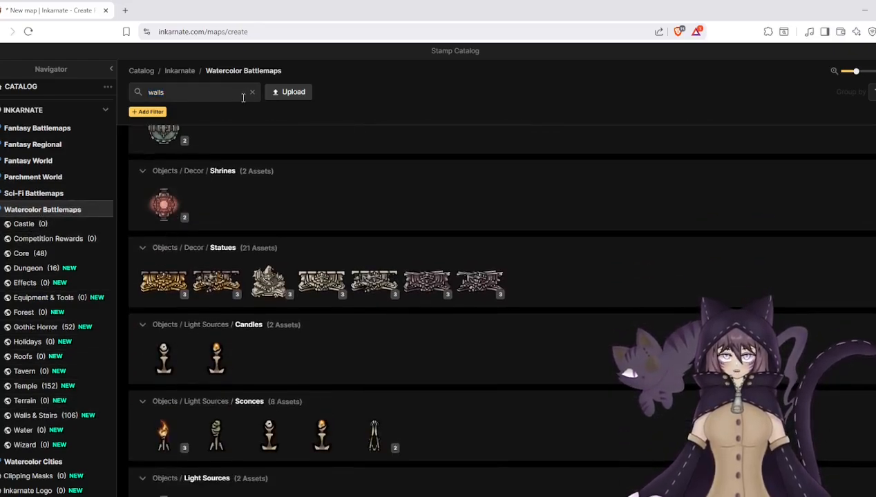
click(252, 94)
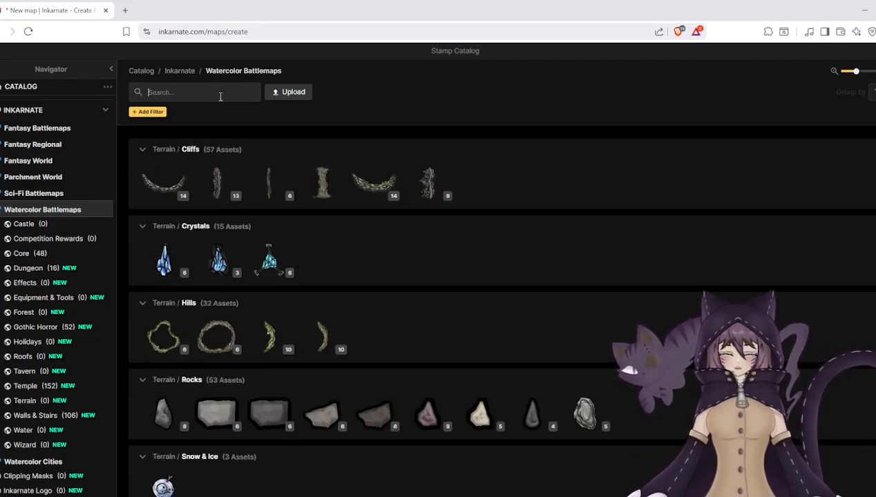
text(trees)
click(168, 119)
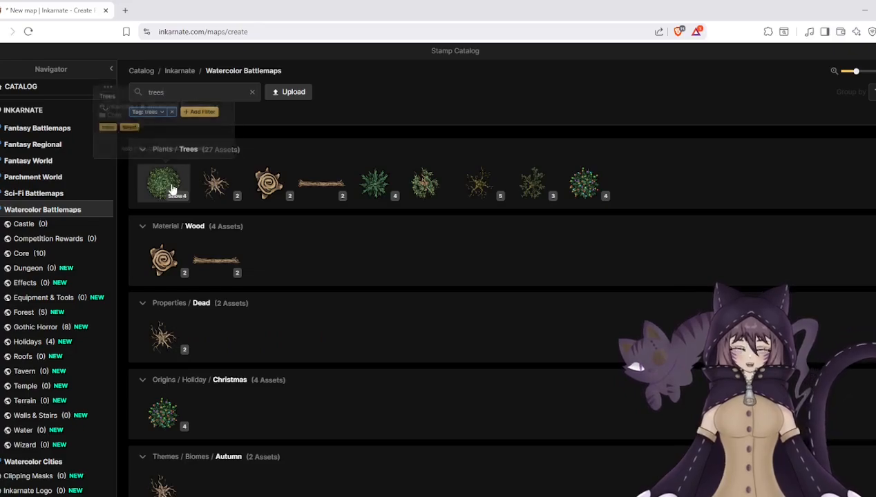
click(214, 184)
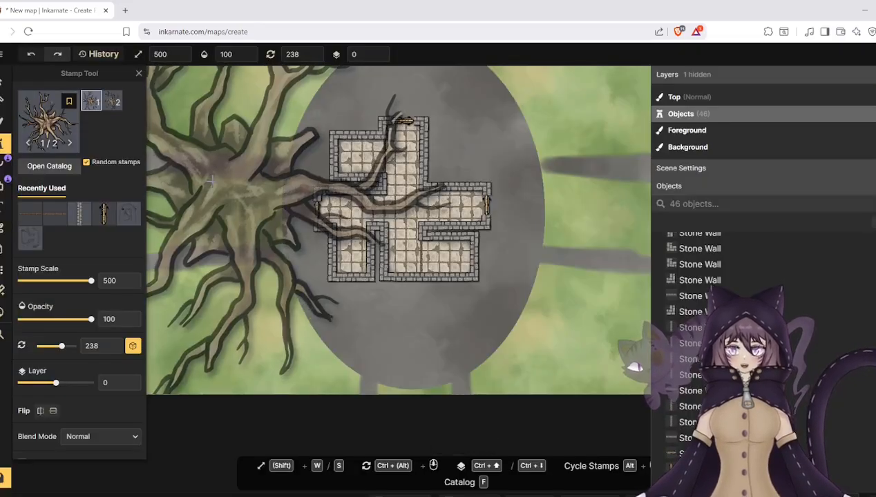
- Set the stamp scale to 139 and place one bare brown tree just outside the dungeon's southwest corner
scroll(198, 158, down, 2)
click(411, 228)
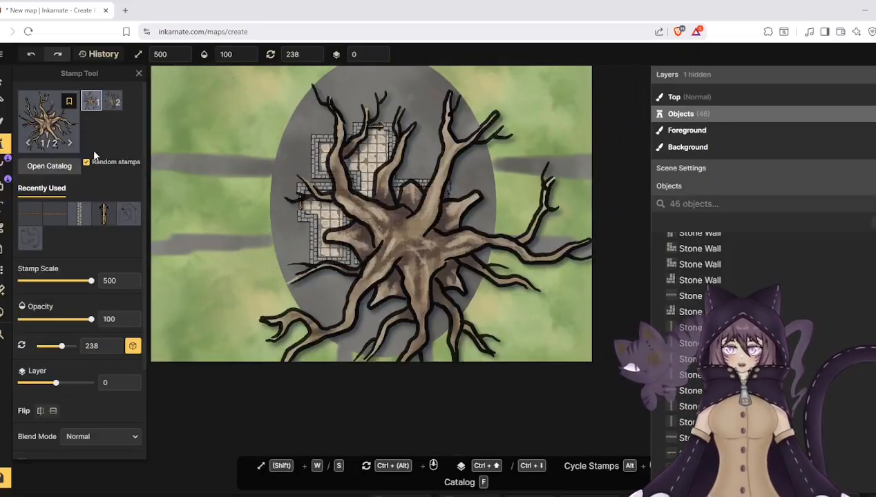
drag(78, 289, 43, 283)
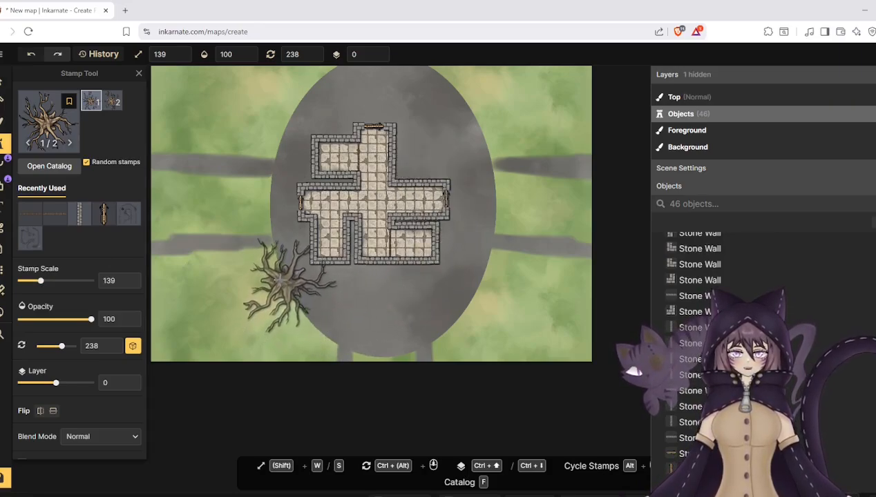
click(290, 283)
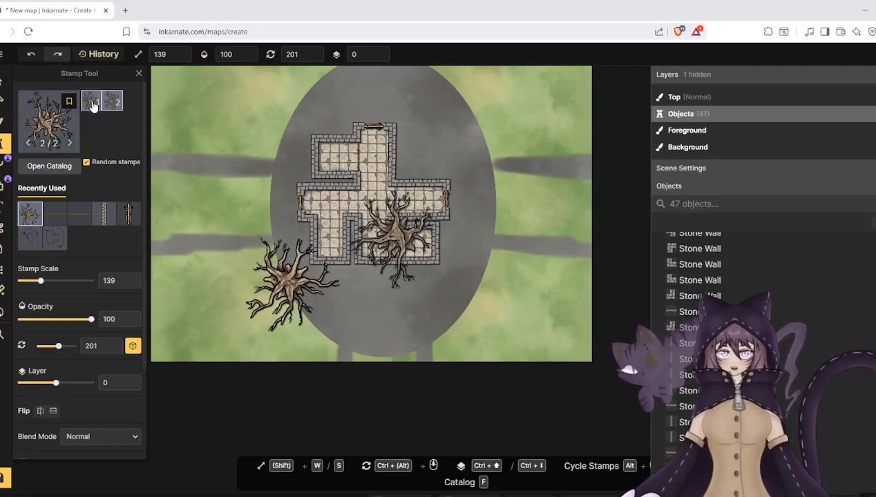
- Select the Gothic Horror Twisted Trees stamp and place one at scale 139 on the grass west of the dungeon
click(53, 125)
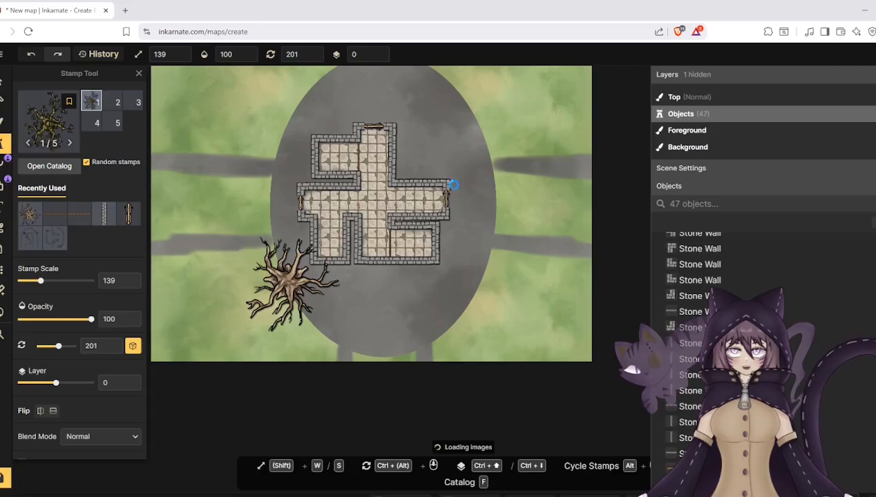
click(465, 182)
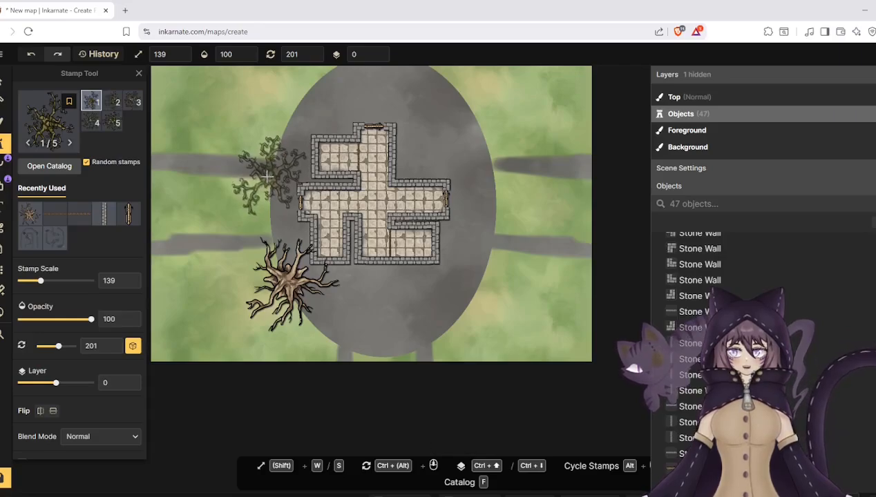
click(237, 173)
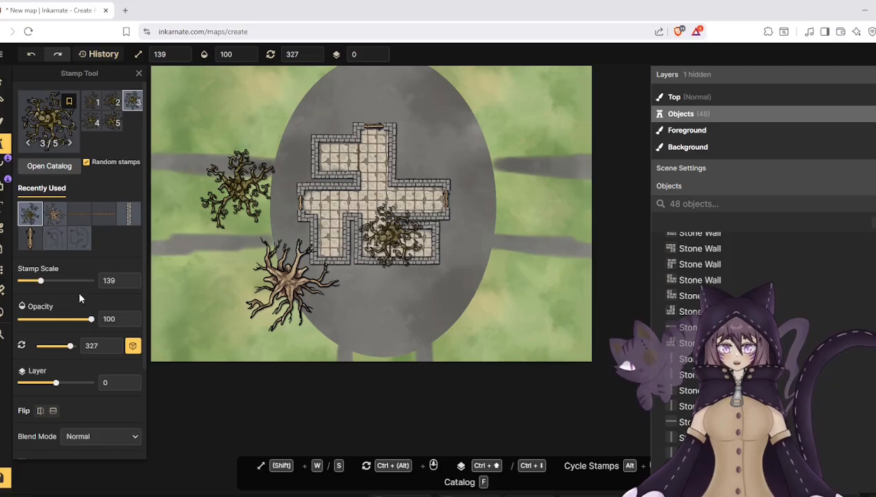
- Reduce the stamp scale to 64 and place three small twisted trees northwest, northeast and southeast of the dungeon walls
click(31, 281)
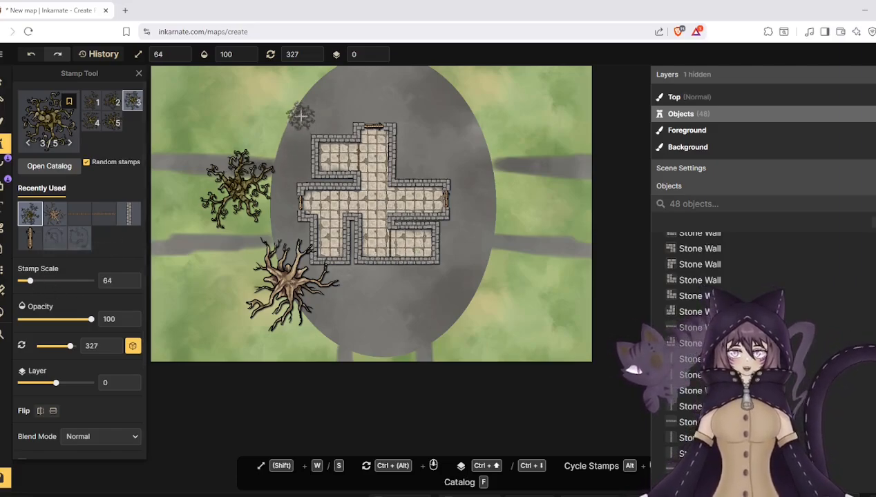
click(336, 114)
click(442, 161)
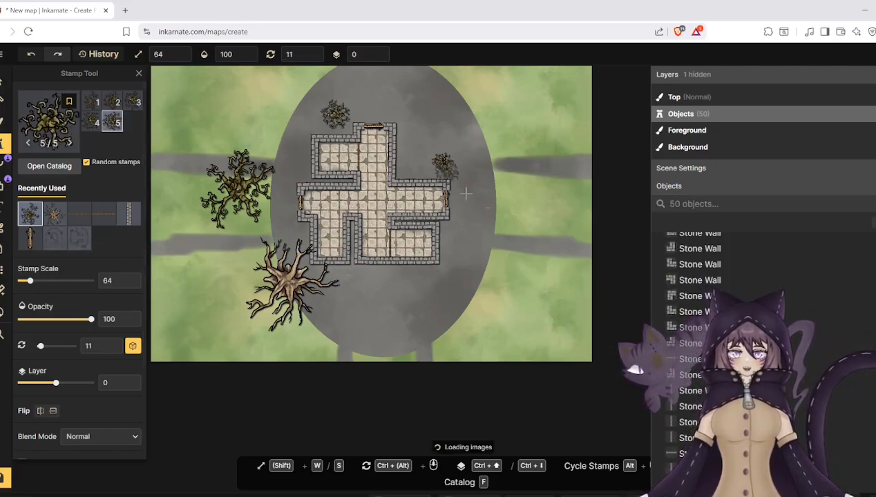
click(477, 256)
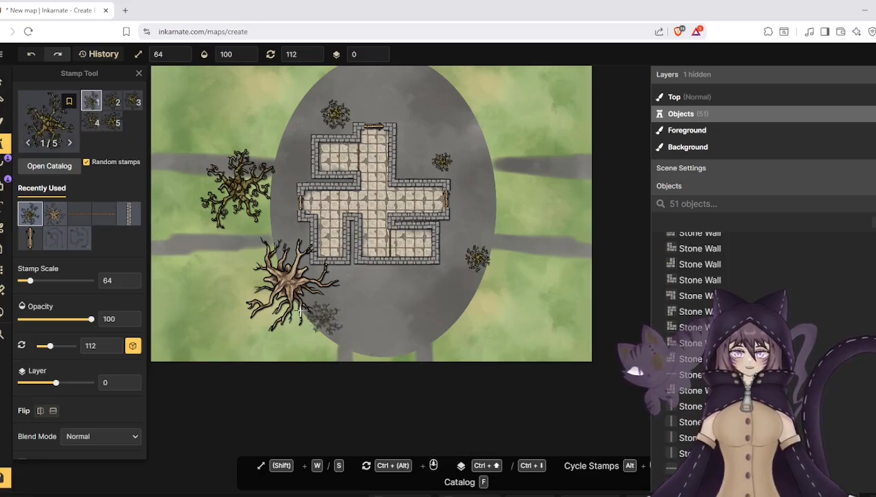
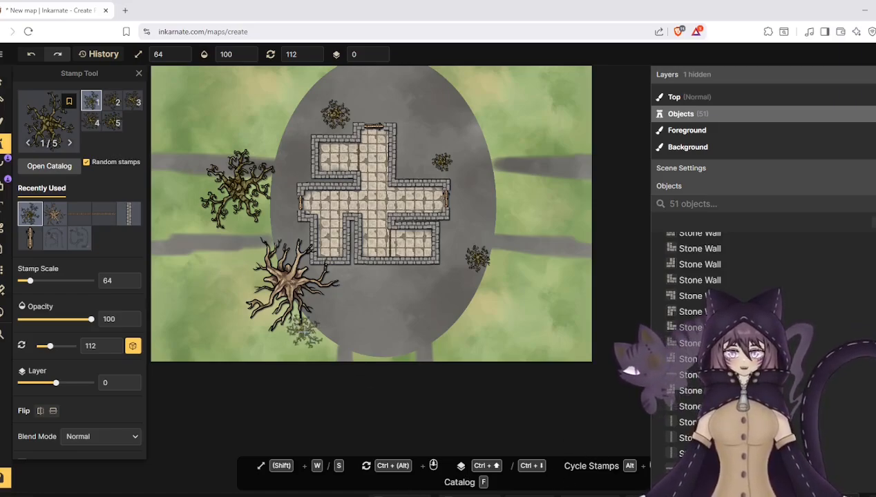
- Select the Dying Tree stamp and place five at scale 64 along the grass south and southwest of the dungeon
click(49, 131)
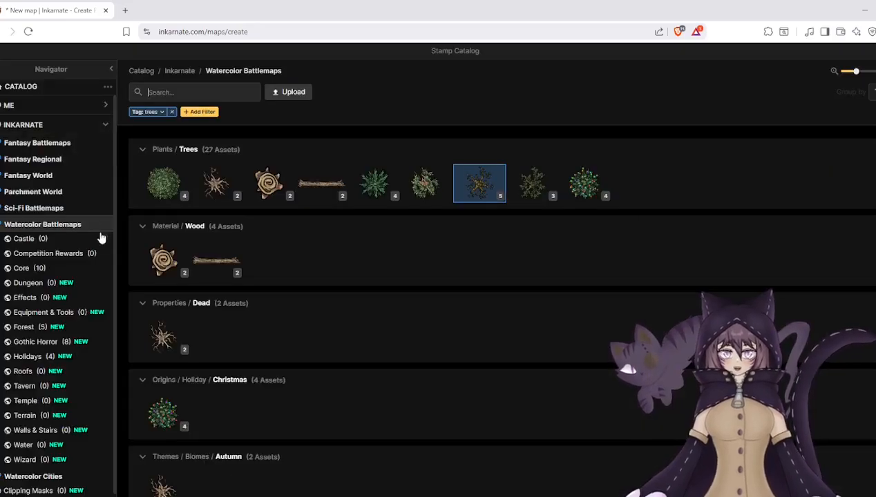
click(426, 183)
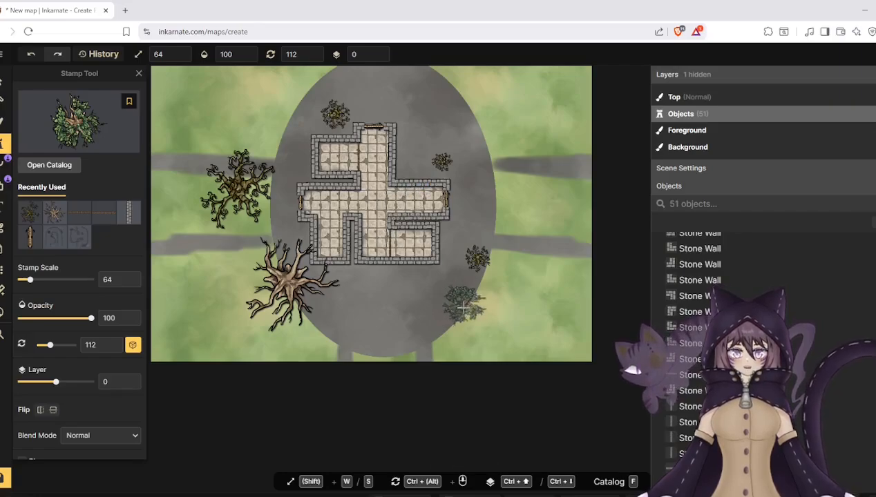
click(473, 307)
click(414, 342)
click(319, 342)
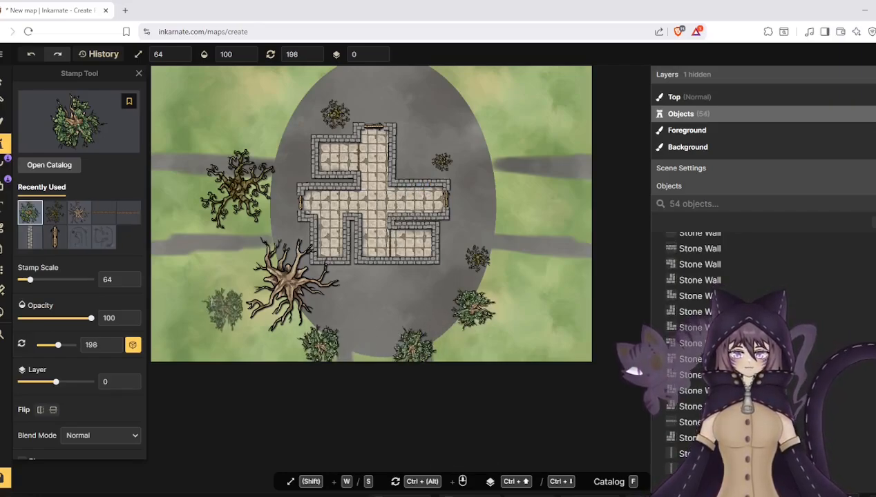
click(209, 295)
click(240, 325)
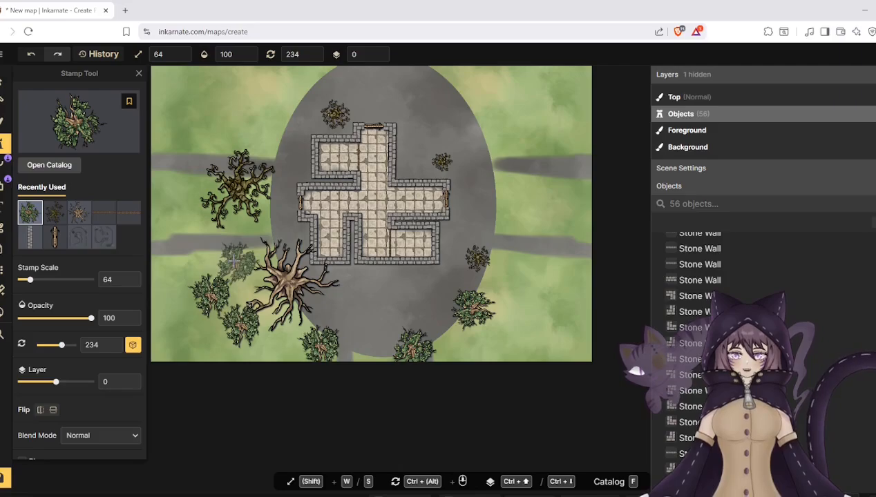
- Place seven dying trees up the dungeon's west side, around the twisted tree and on to the map's north edge
click(234, 261)
click(194, 171)
click(195, 216)
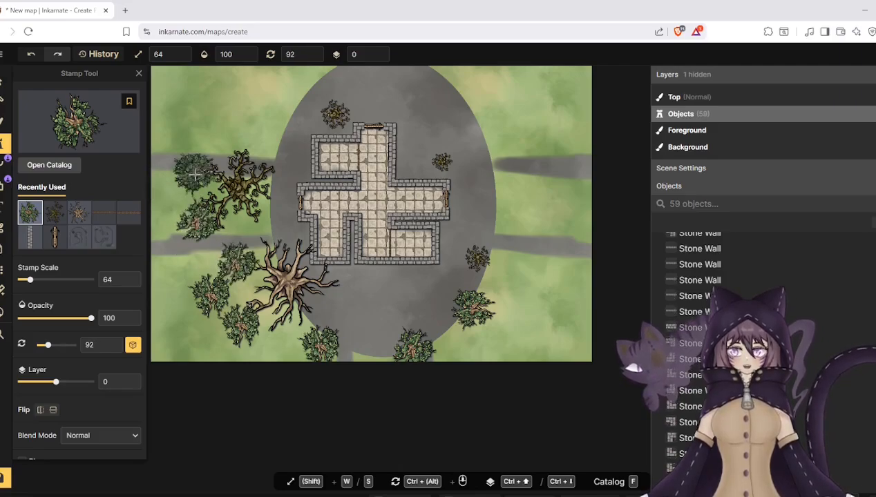
click(250, 129)
click(257, 164)
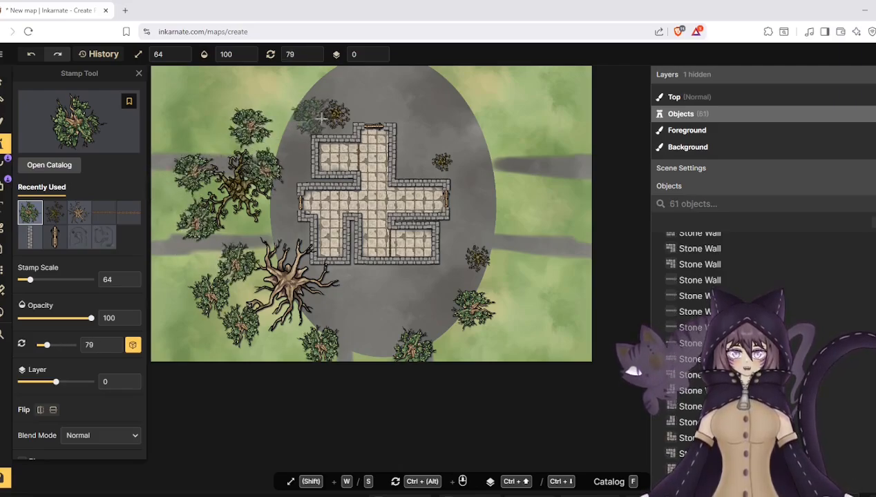
click(301, 89)
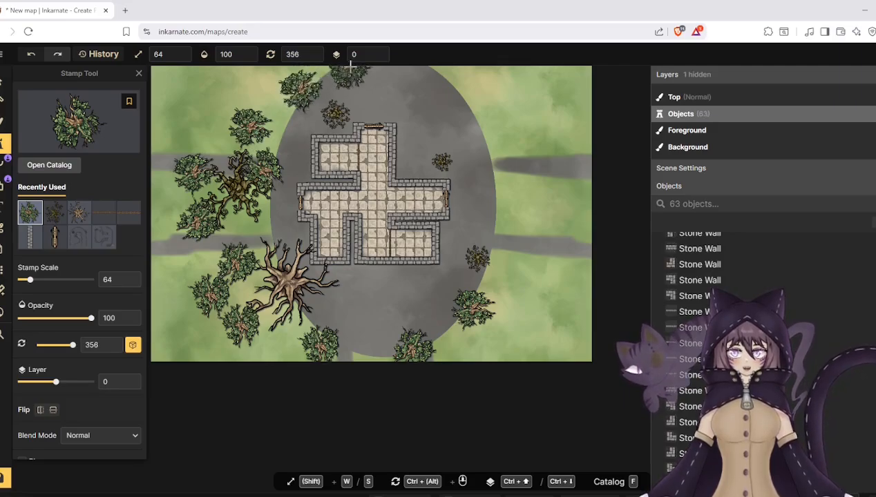
- Place five dying trees from the dungeon's northeast side down the east grass to the southeast
click(428, 128)
click(509, 160)
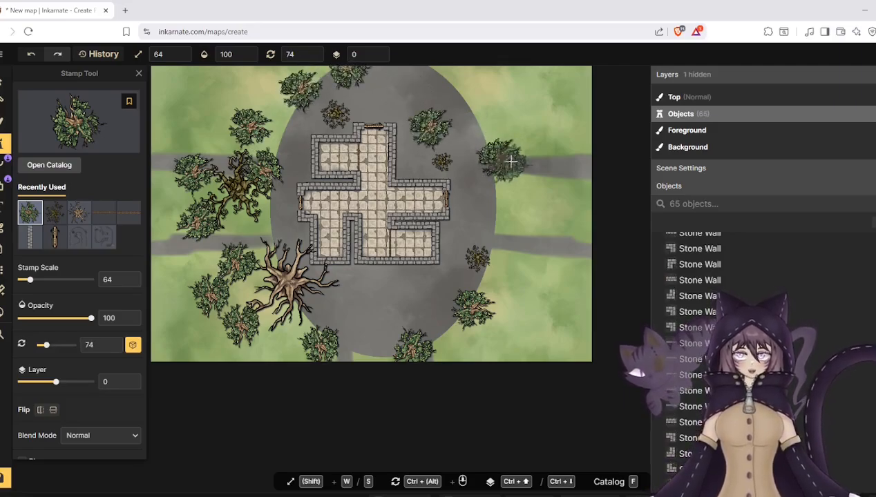
click(530, 211)
click(568, 191)
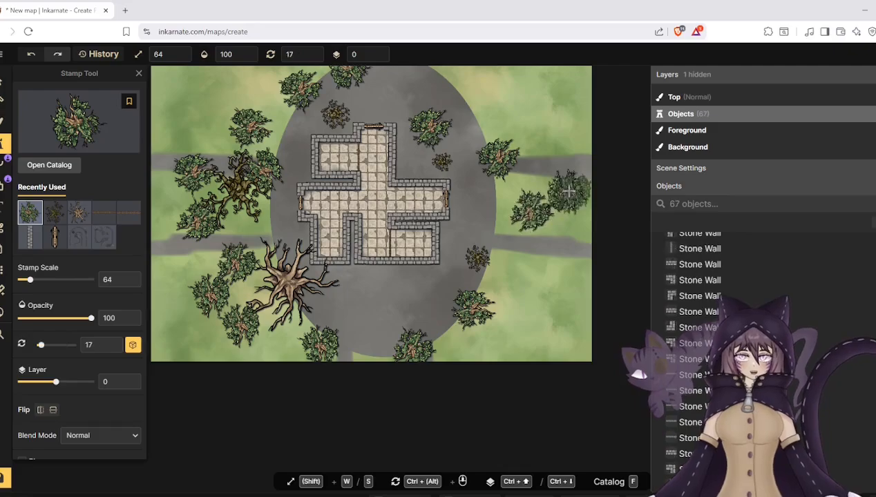
click(519, 293)
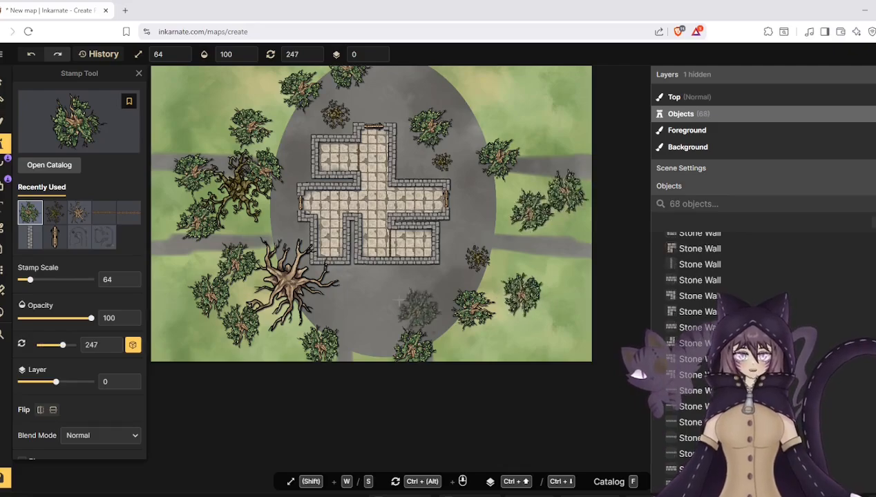
- Select the leafy green Trees stamp from the Core set and place three at scale 64 in the map's northwest corner
click(47, 165)
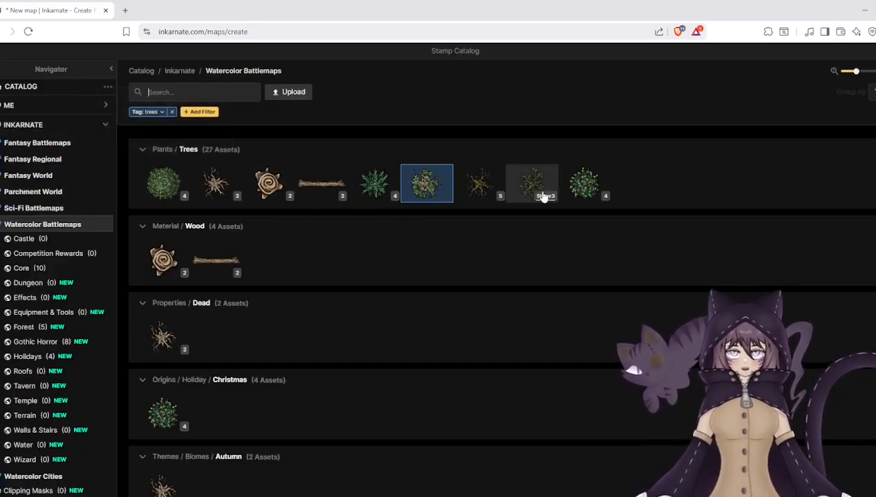
mouse_move(544, 197)
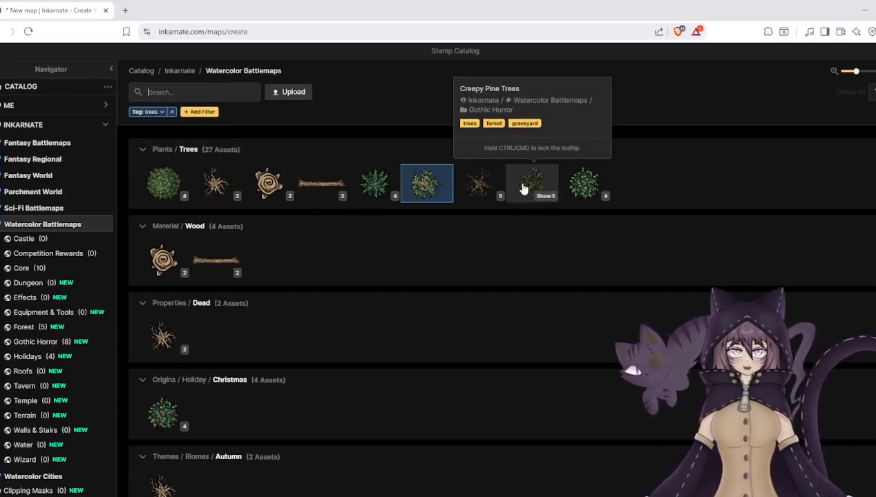
mouse_move(166, 183)
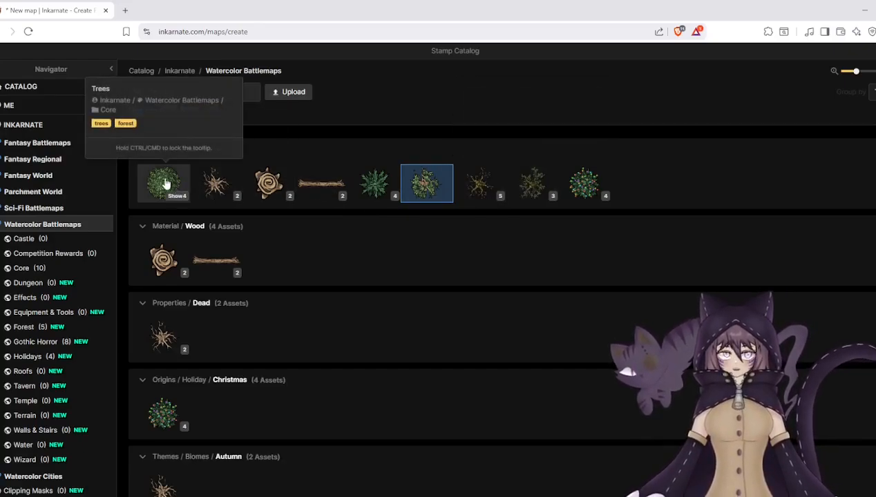
click(178, 185)
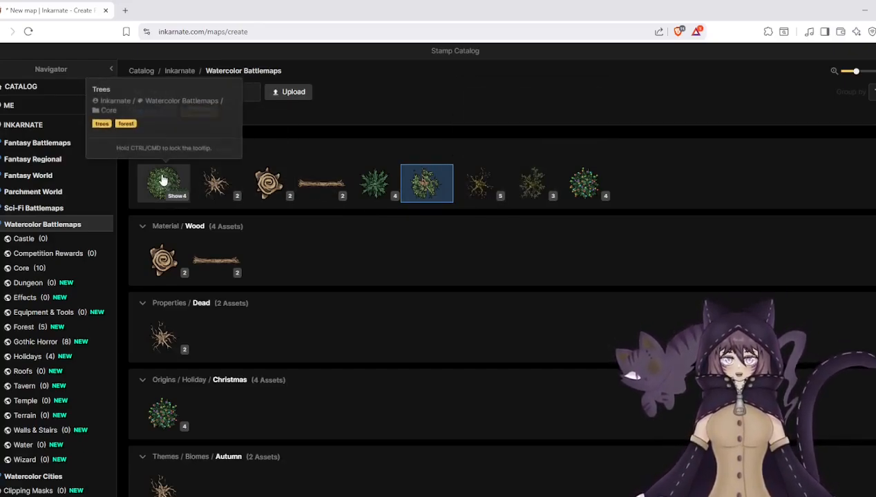
click(168, 126)
click(209, 80)
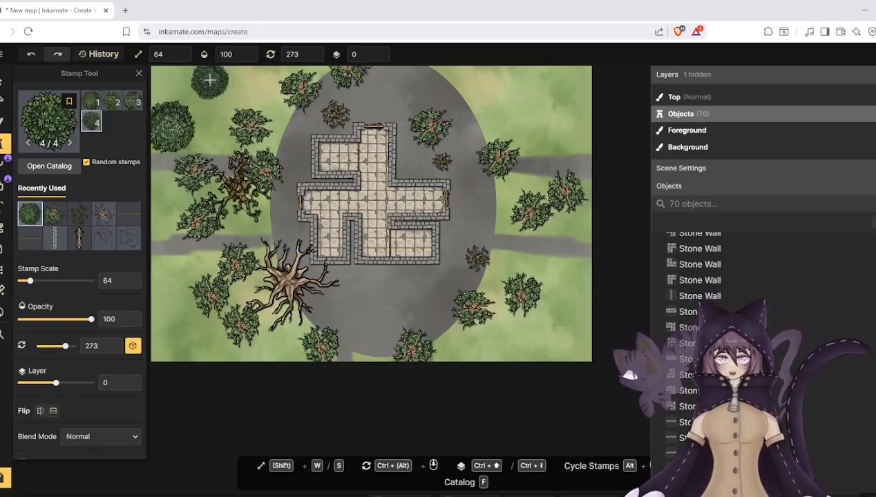
click(164, 76)
- Place five leafy green trees in a cluster across the map's northeast corner
click(533, 84)
click(476, 80)
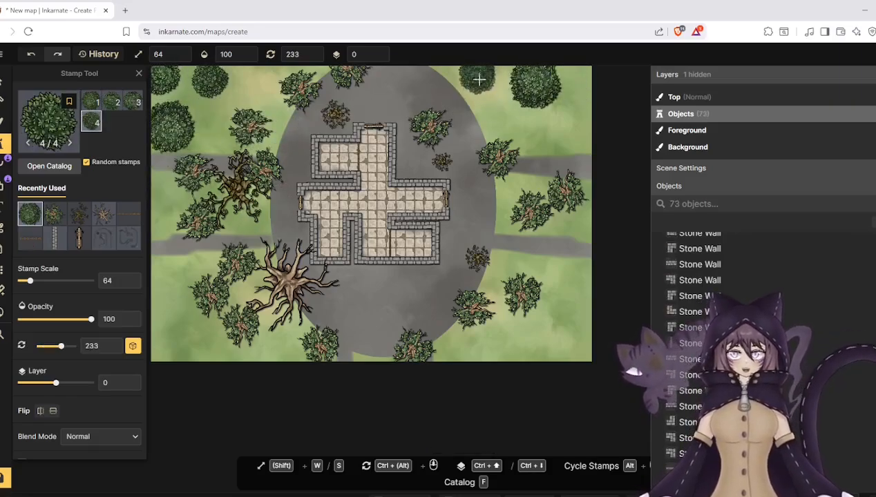
click(540, 114)
click(578, 88)
click(579, 135)
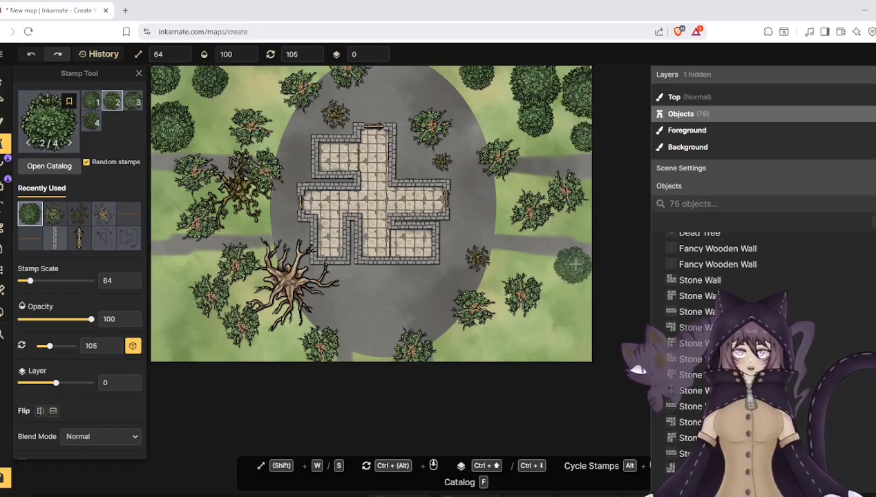
- Place eight leafy green trees down the map's east edge and densely through its southeast corner
click(582, 240)
click(565, 299)
click(558, 336)
click(499, 360)
click(497, 361)
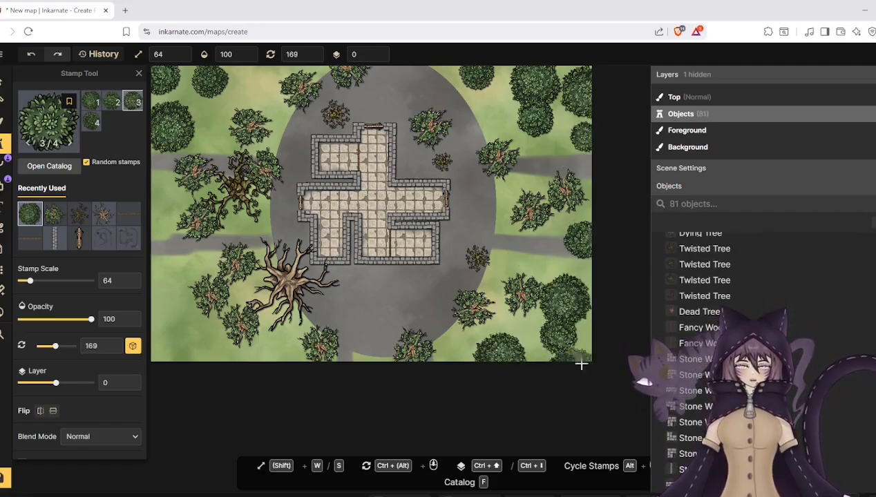
click(583, 357)
click(454, 353)
click(518, 331)
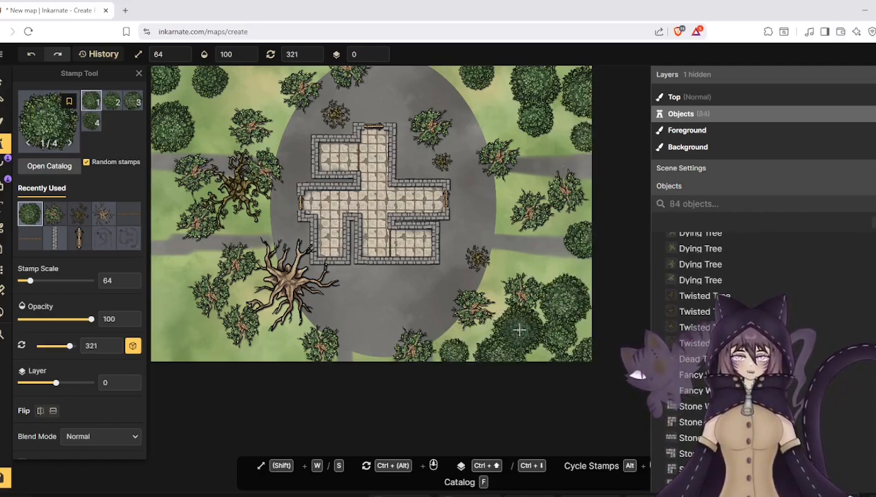
- Place four leafy green trees along the south edge and in the southwest corner of the map
click(280, 351)
click(220, 343)
click(181, 319)
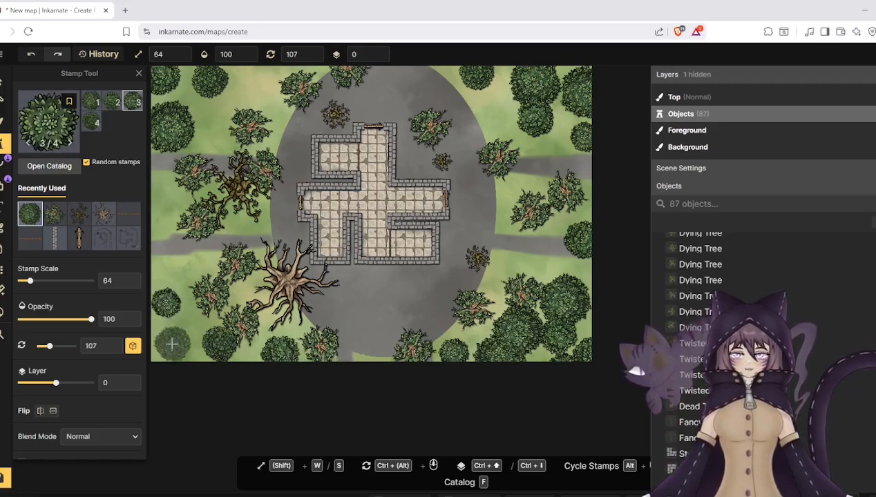
click(171, 338)
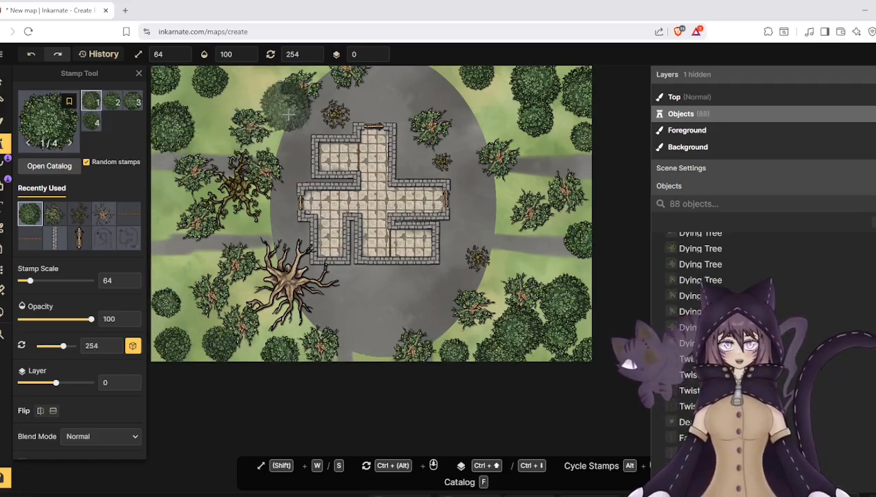
- Look through the tree-tagged catalog stamps and examine the dungeon's northwest rooms up close
scroll(283, 129, up, 2)
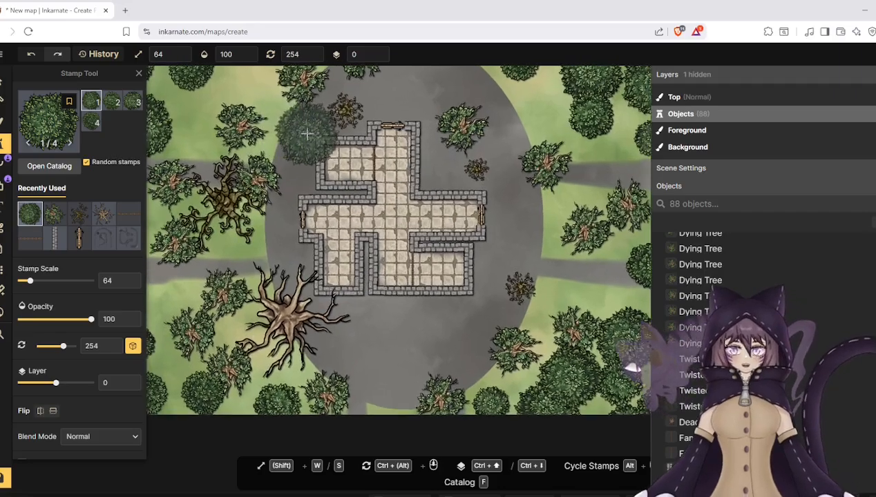
scroll(284, 129, up, 1)
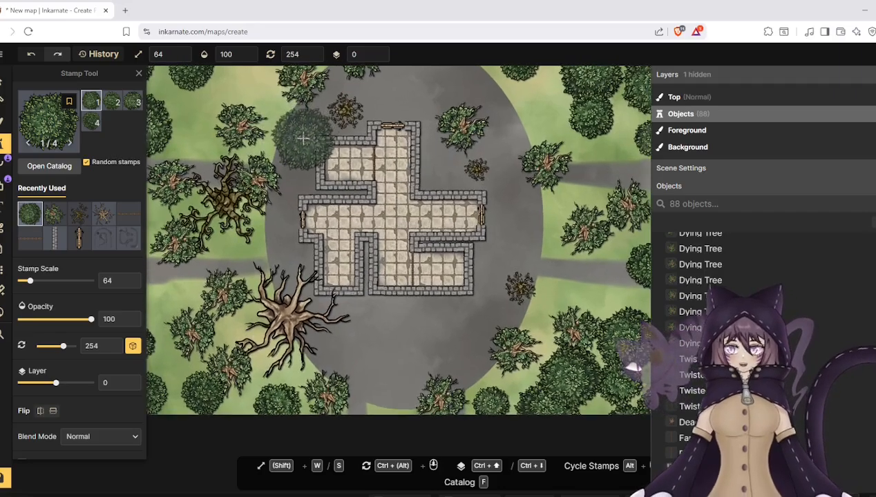
click(48, 167)
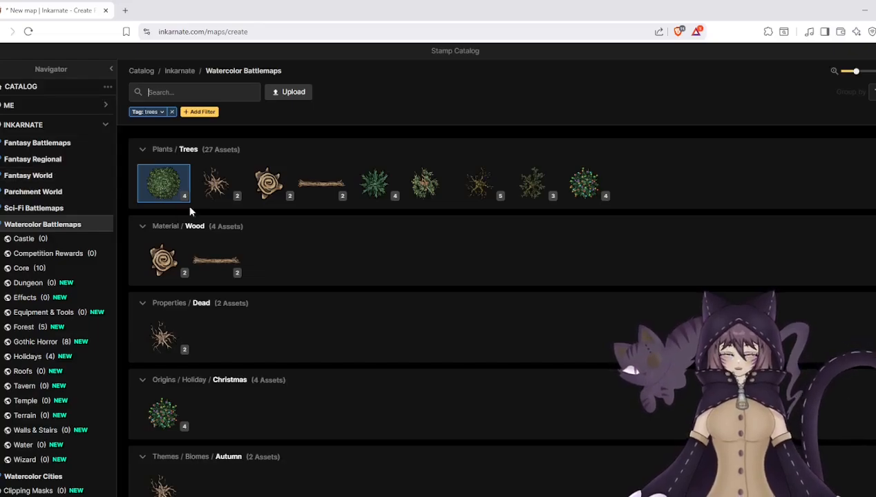
scroll(241, 246, down, 5)
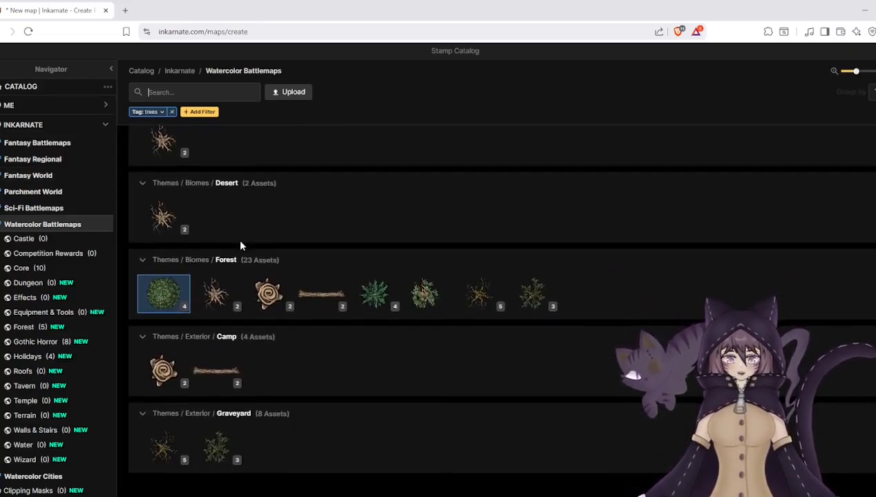
scroll(241, 246, up, 5)
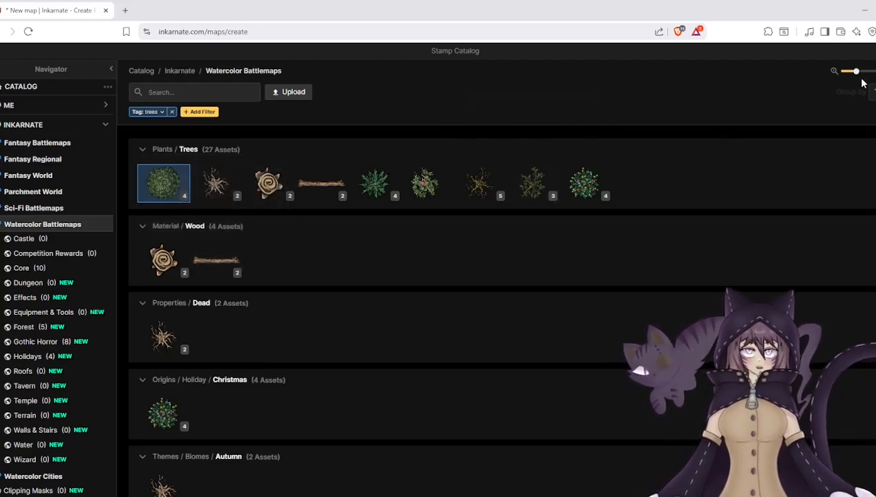
click(164, 183)
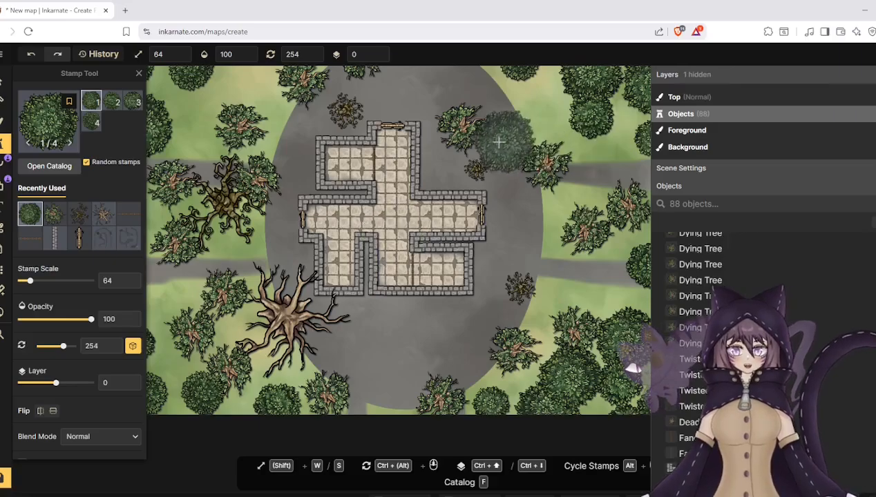
scroll(496, 140, down, 2)
scroll(350, 122, up, 5)
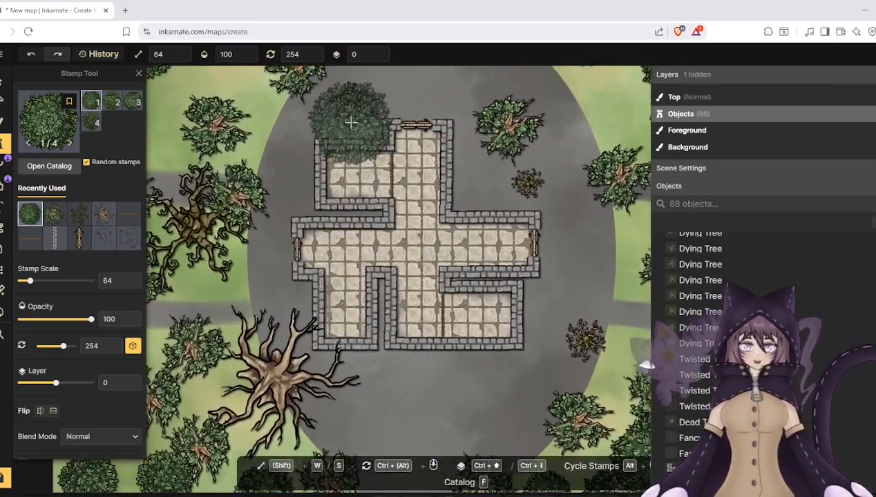
scroll(353, 125, up, 2)
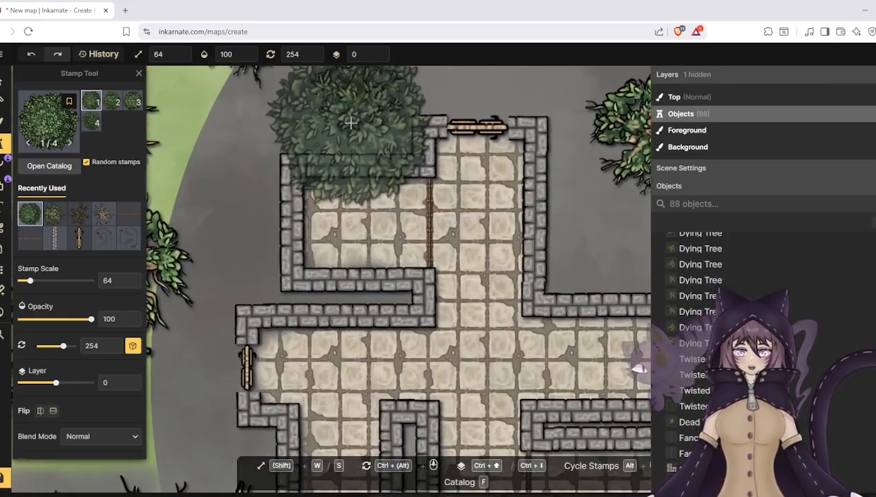
- Search the Watercolor Battlemaps stamp catalog for "broken wall"
click(11, 143)
click(15, 143)
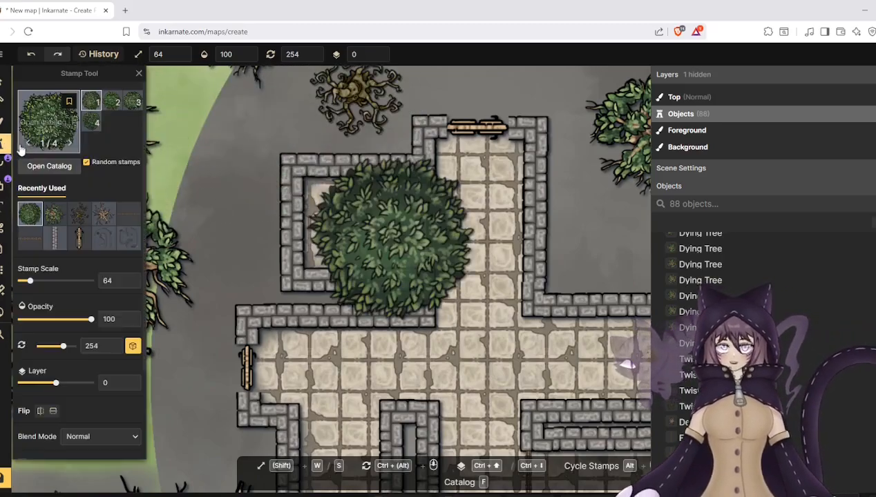
click(69, 141)
click(177, 92)
text(br)
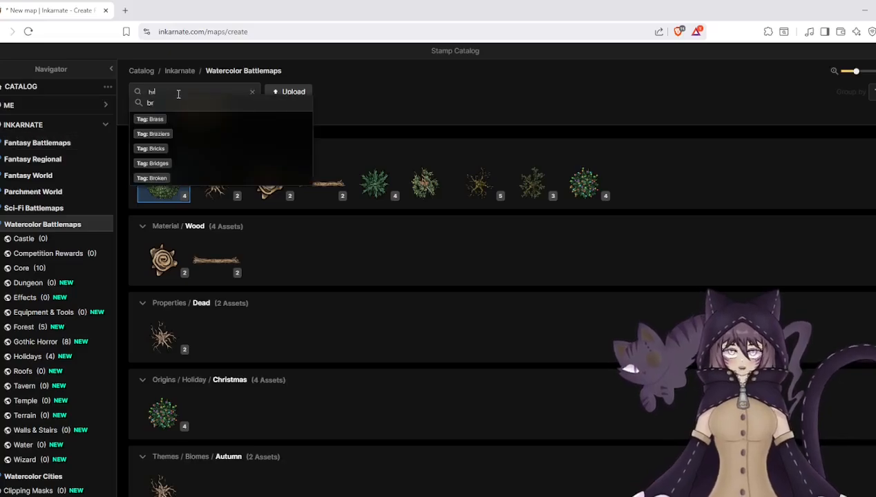
text(oken wall)
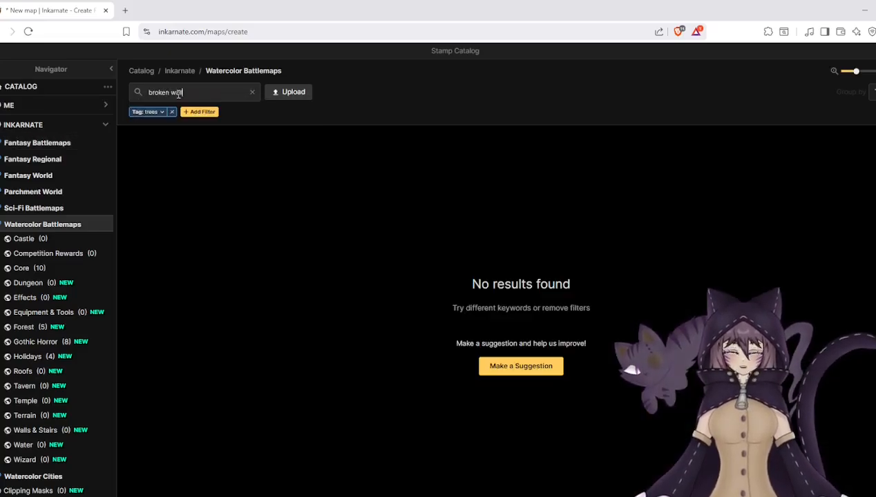
- Change the catalog search to "wall" and remove the trees tag filter
key(ctrl+a)
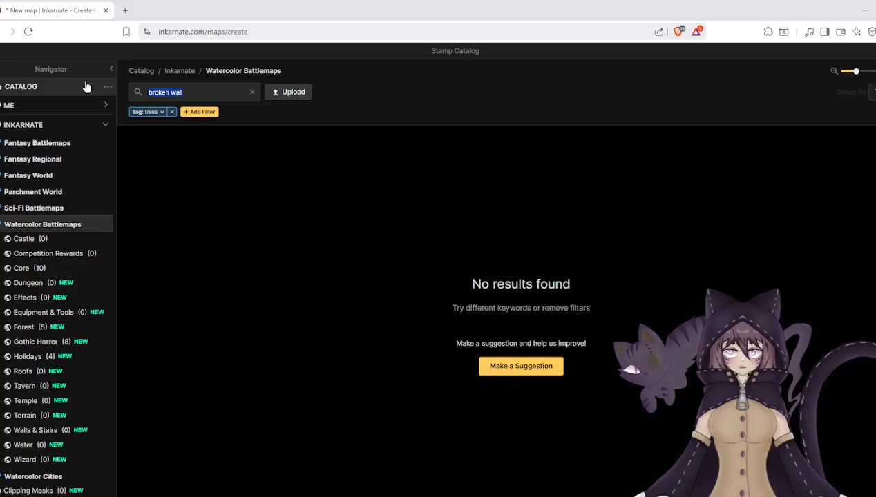
text(wa;)
key(BackSpace)
text(ll)
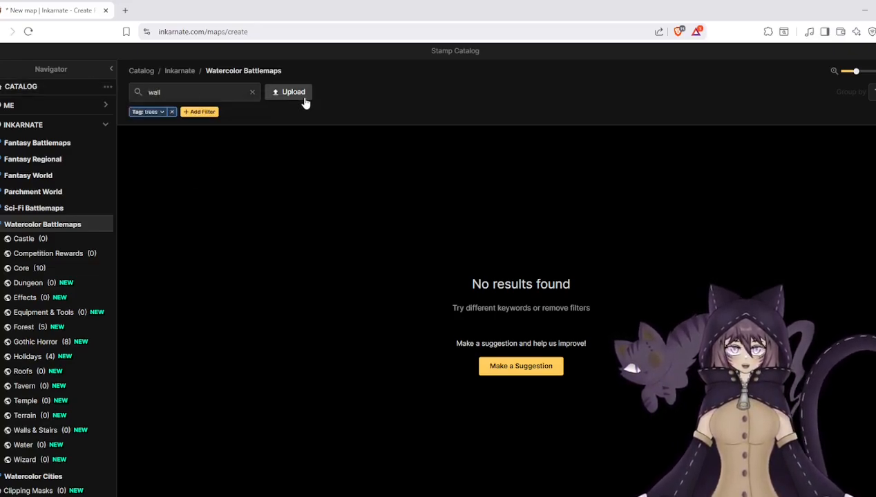
click(172, 112)
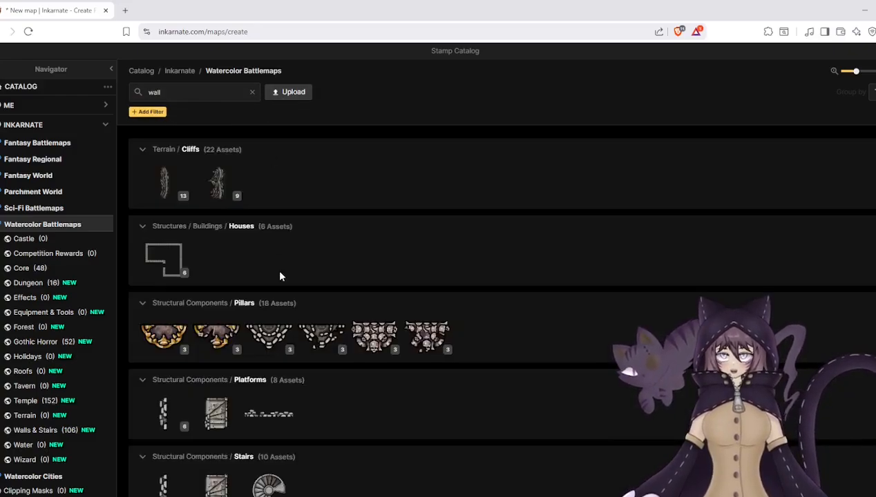
- Look through the "wall" stamp results in the Watercolor Battlemaps catalog, from cliffs down to the temple theme and back to the brick stamps
scroll(290, 304, down, 4)
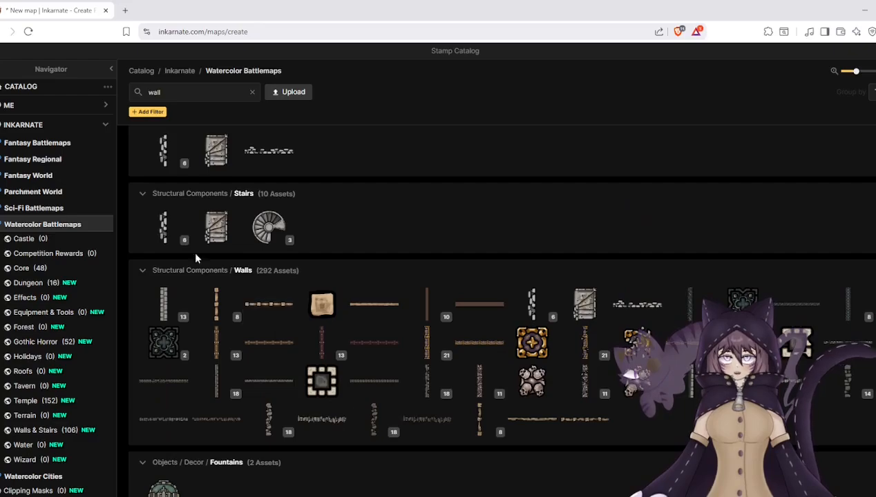
scroll(322, 319, down, 9)
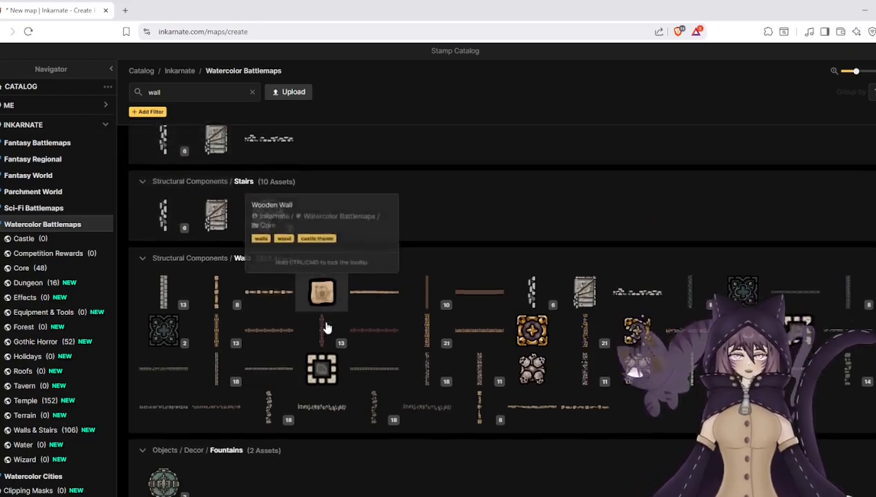
scroll(326, 327, down, 10)
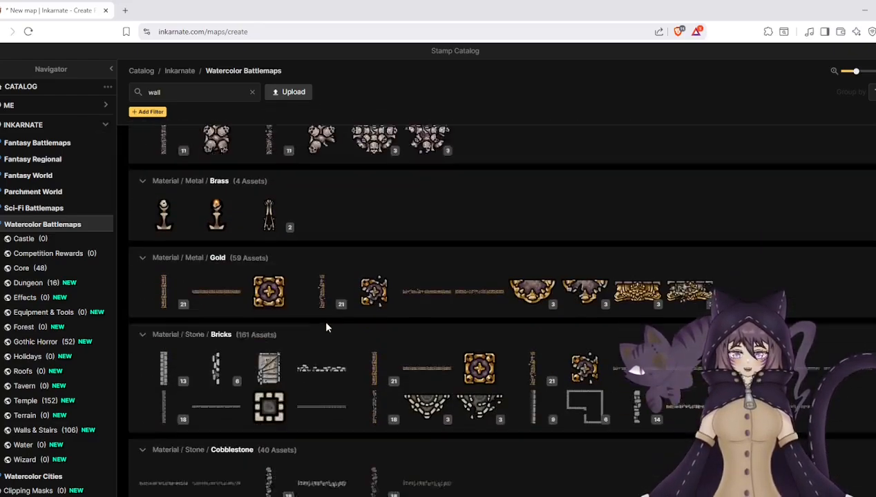
scroll(326, 328, down, 5)
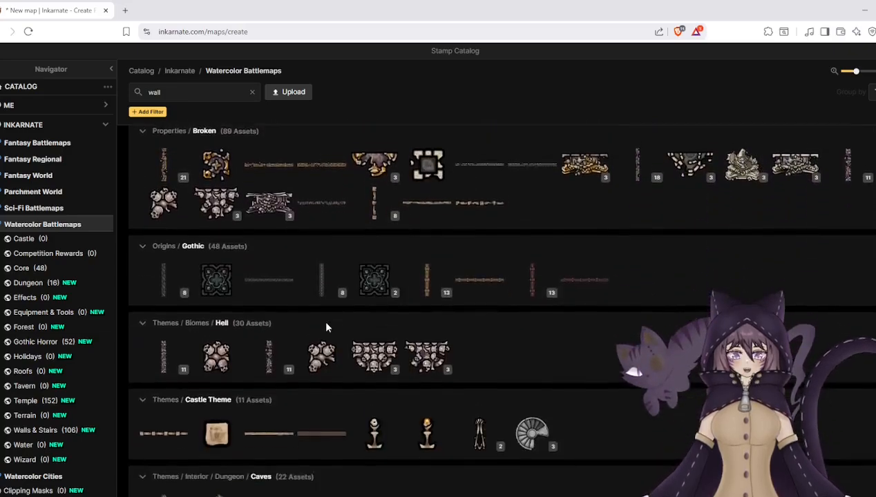
scroll(327, 327, down, 3)
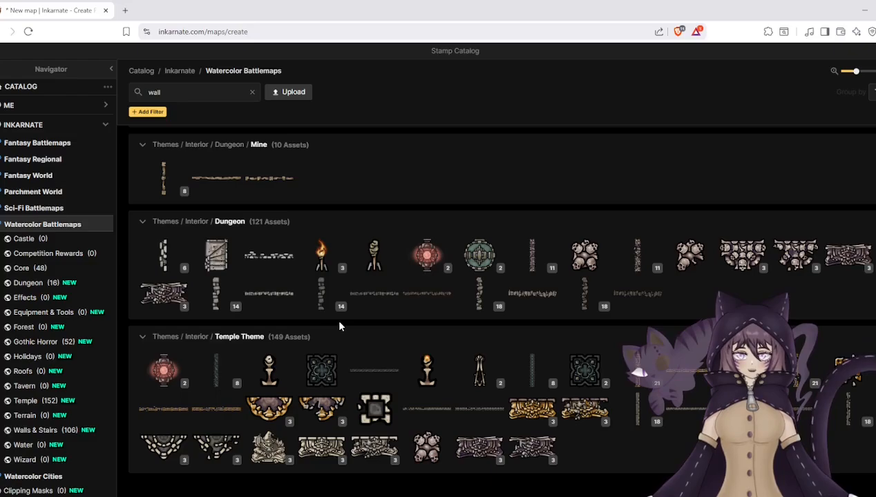
scroll(339, 326, up, 8)
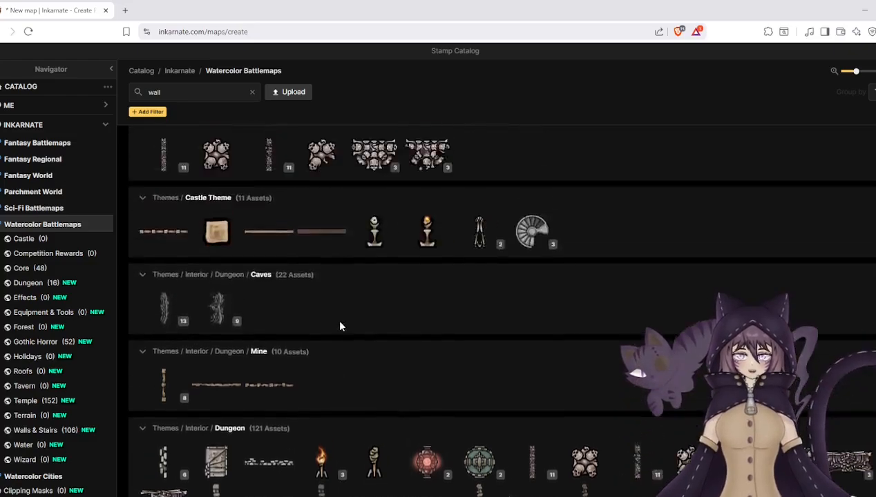
scroll(339, 326, up, 6)
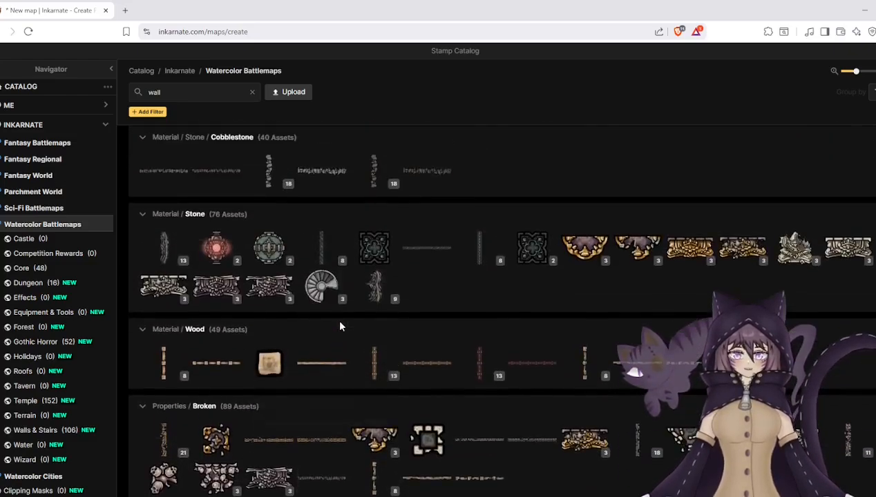
scroll(339, 326, up, 1)
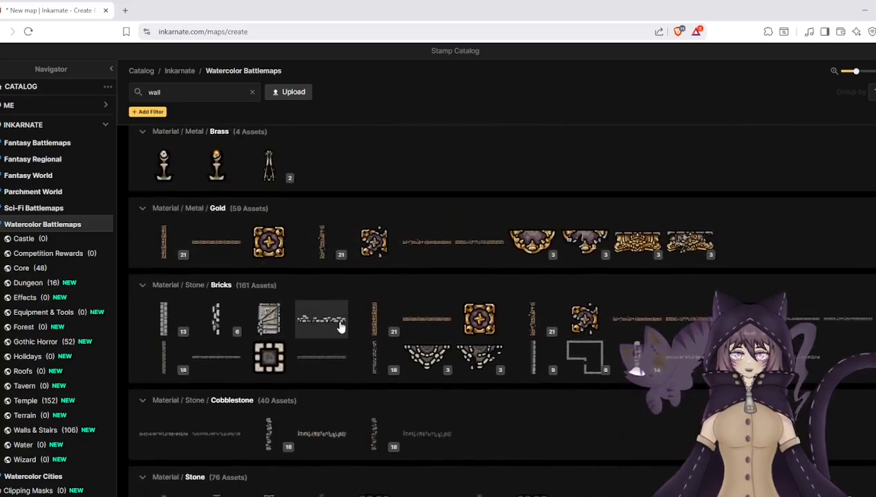
- Expand the grey brick wall stamp's variants and examine the walls, platforms and pillars in the remaining results
click(174, 334)
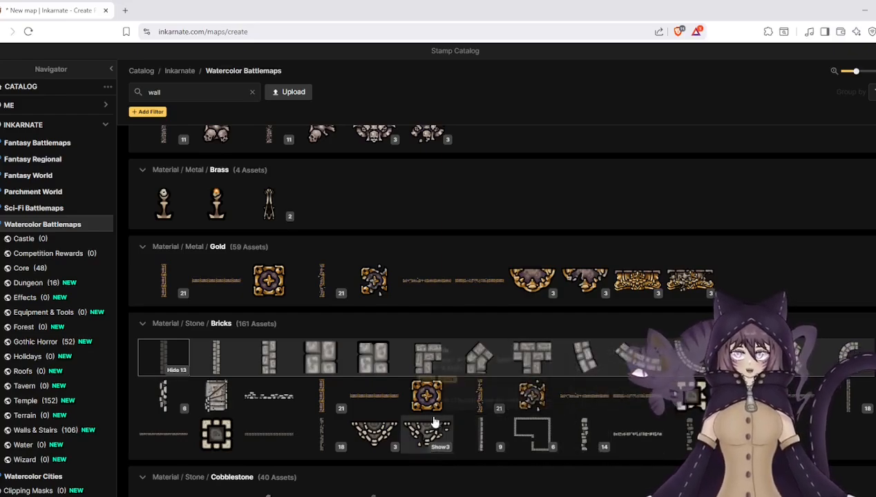
scroll(397, 407, up, 1)
scroll(396, 407, up, 1)
scroll(346, 387, up, 4)
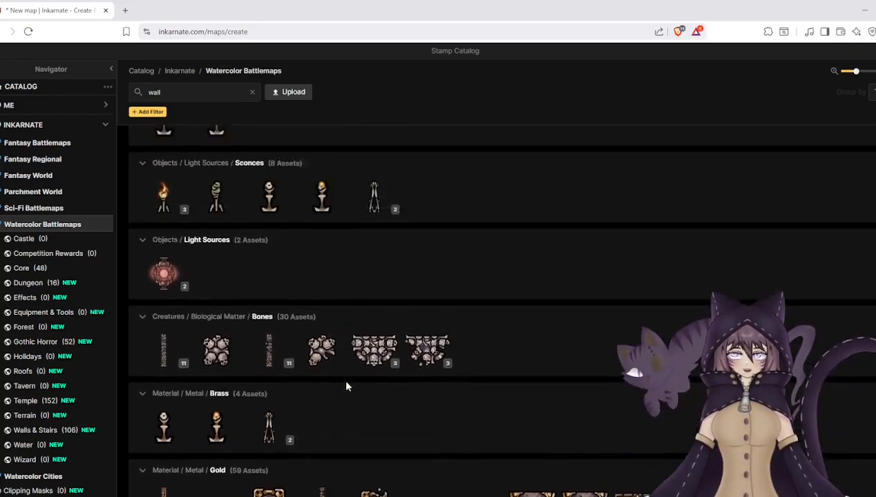
scroll(346, 386, up, 3)
scroll(346, 386, up, 1)
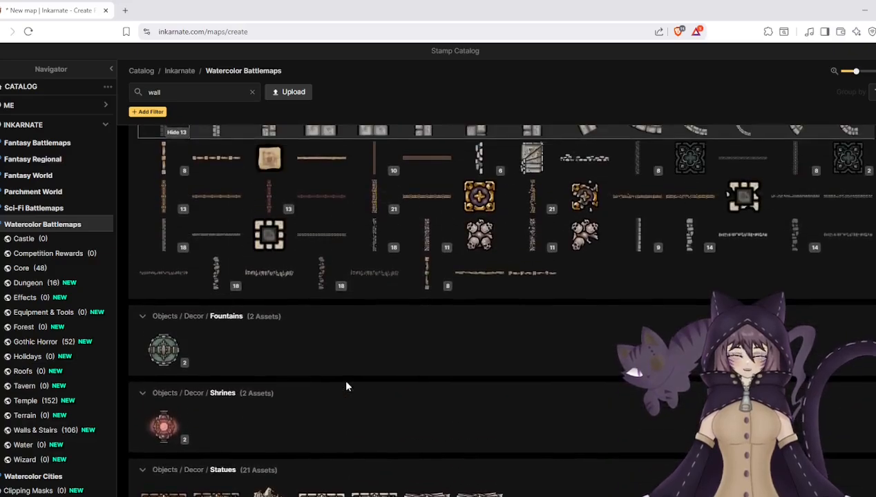
scroll(346, 386, up, 2)
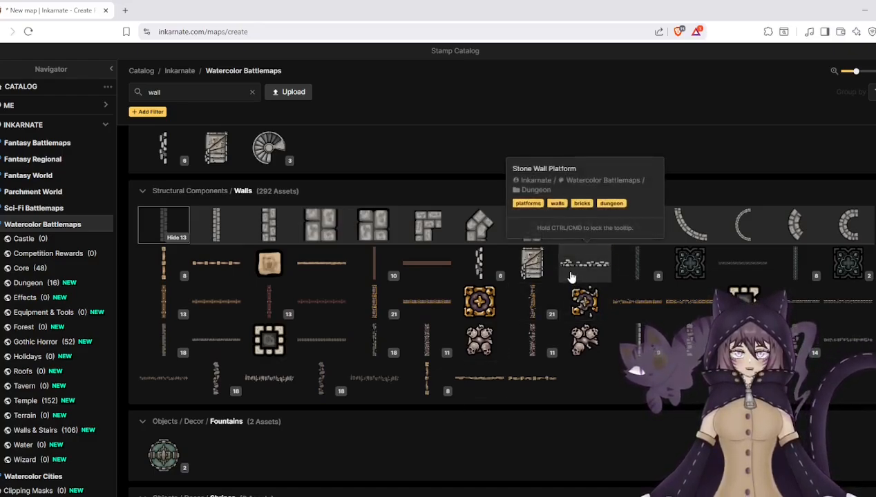
scroll(399, 250, up, 4)
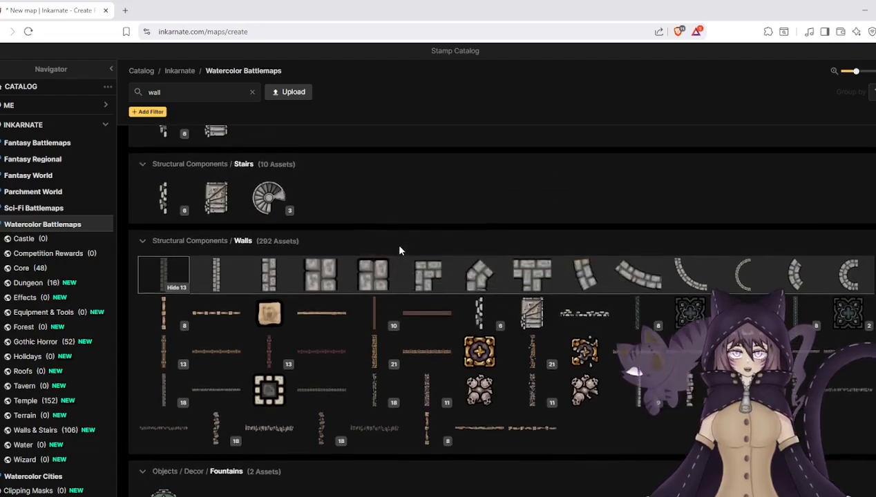
scroll(349, 254, up, 1)
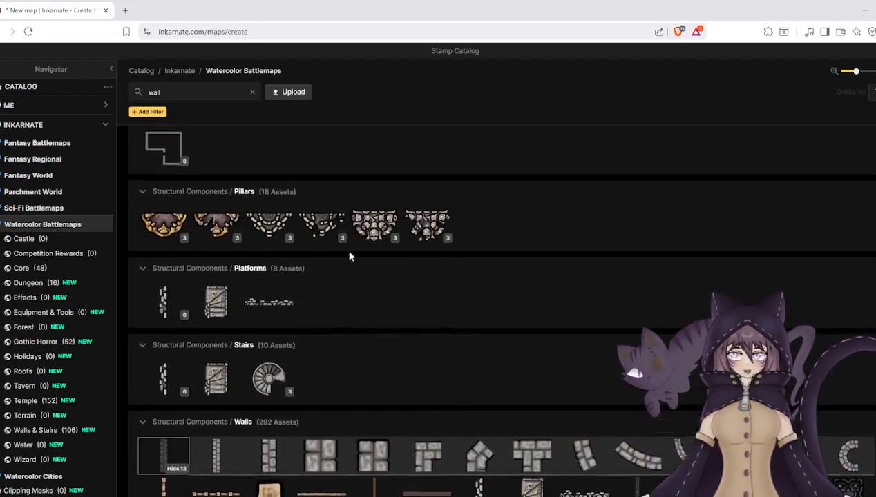
scroll(342, 252, up, 2)
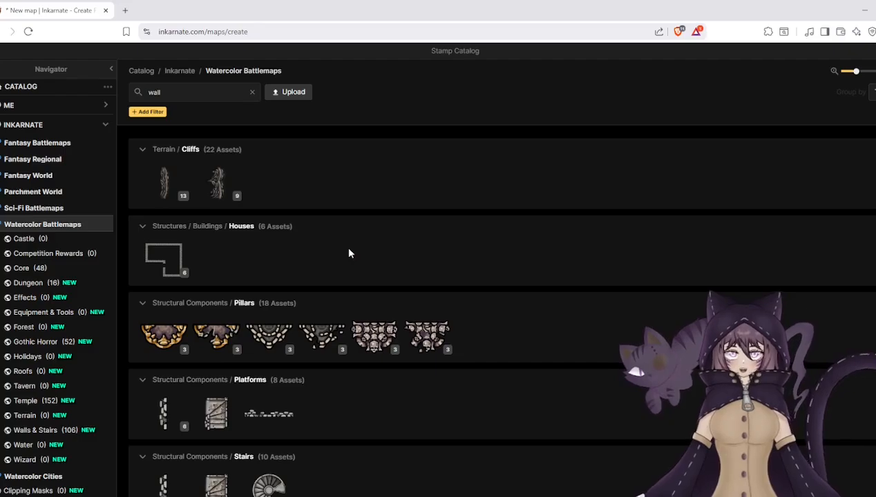
- Clear the "wall" search, browse the Watercolor Battlemaps Terrain stamps, and close the stamp catalog
click(252, 92)
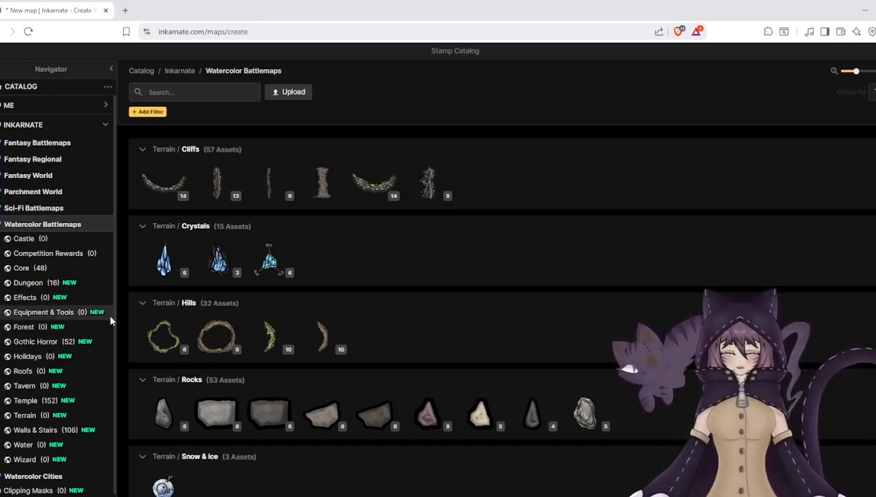
scroll(51, 414, down, 1)
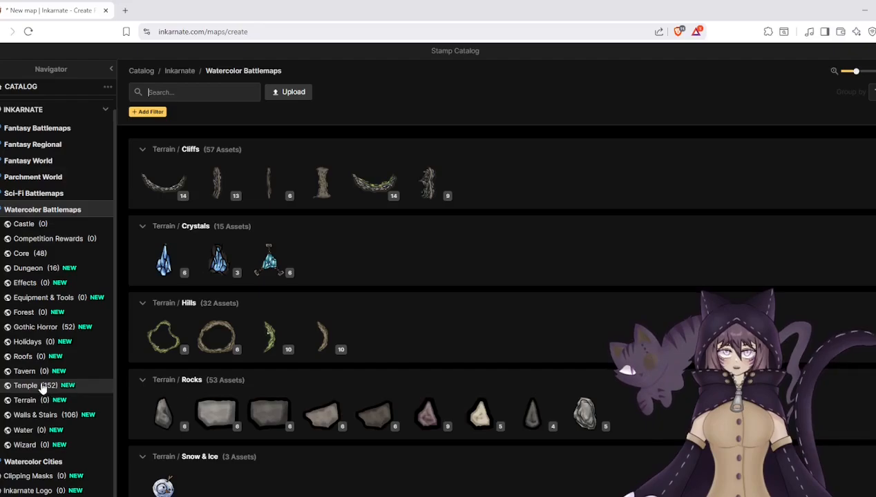
click(36, 403)
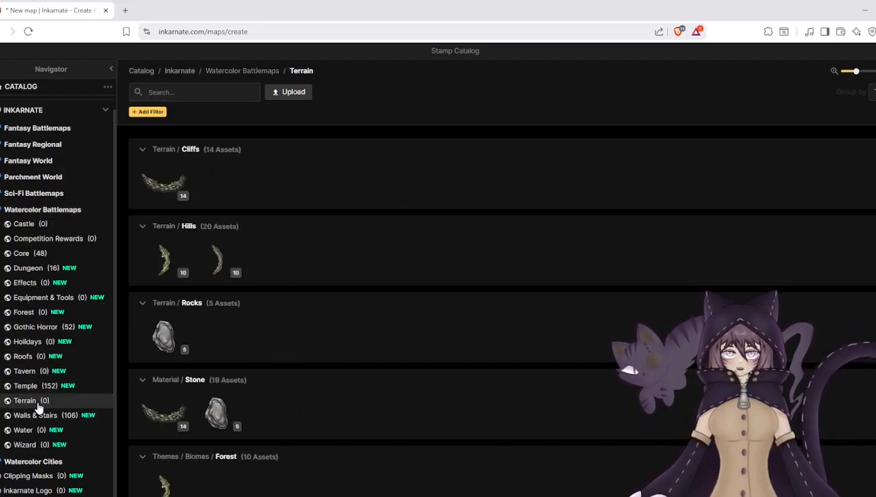
scroll(204, 408, down, 3)
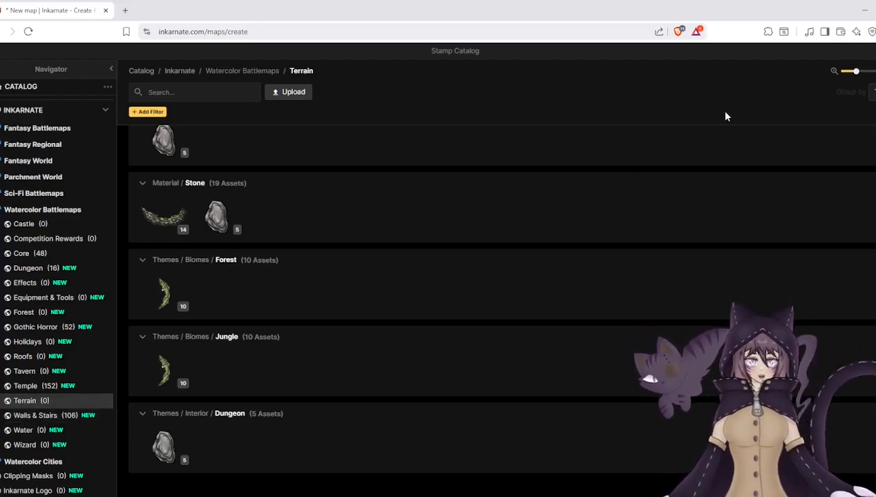
click(874, 52)
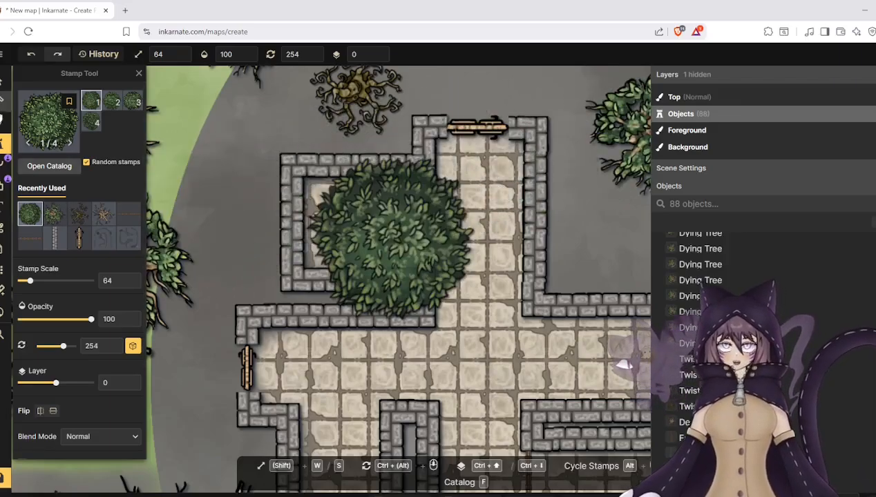
- Choose the Cracked Dungeon Ground texture from the Watercolor Battlemaps texture catalog for the foreground brush
click(6, 121)
click(67, 188)
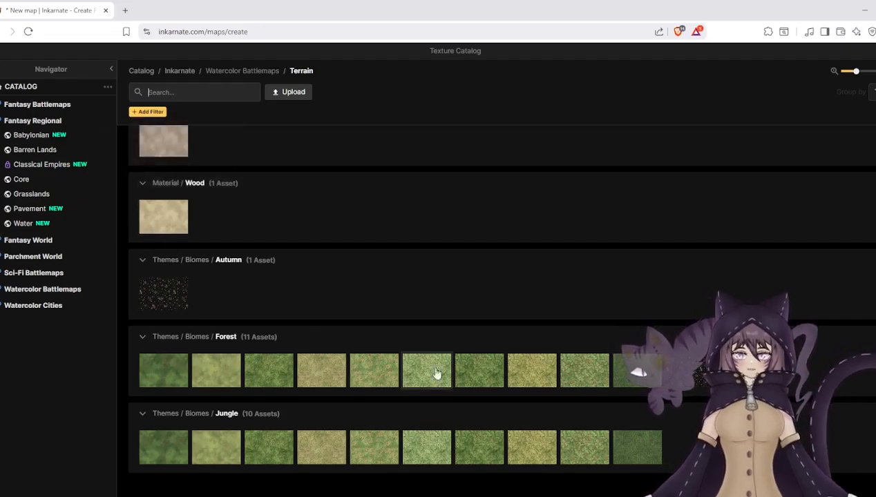
scroll(348, 350, up, 7)
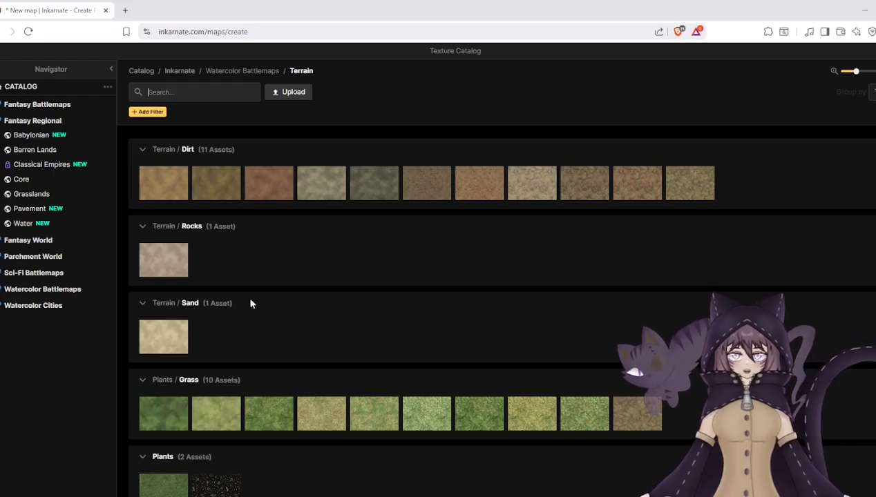
click(34, 150)
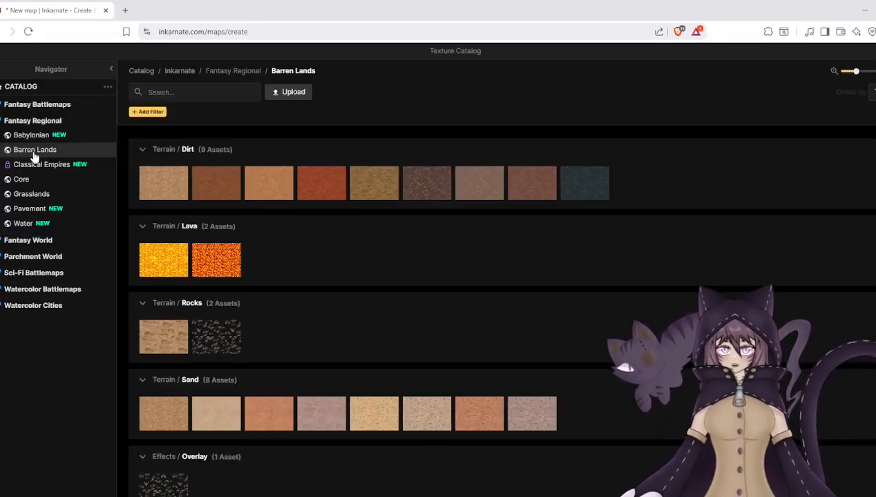
click(16, 293)
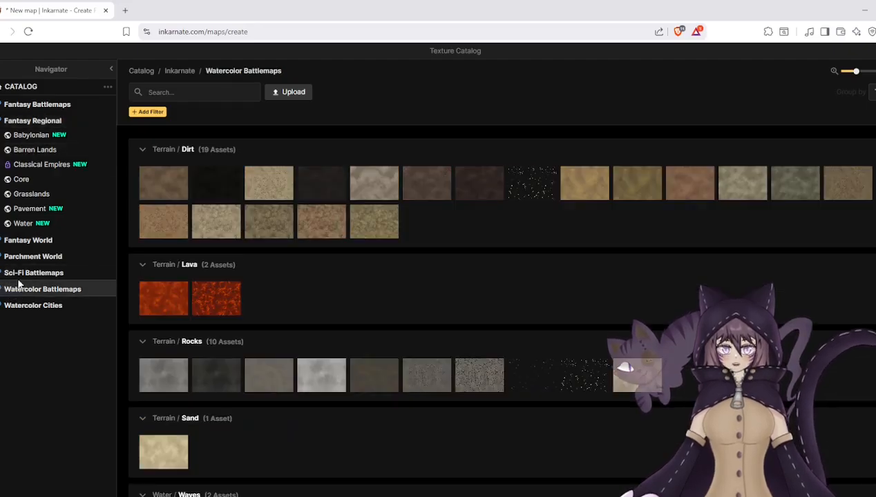
scroll(292, 294, down, 1)
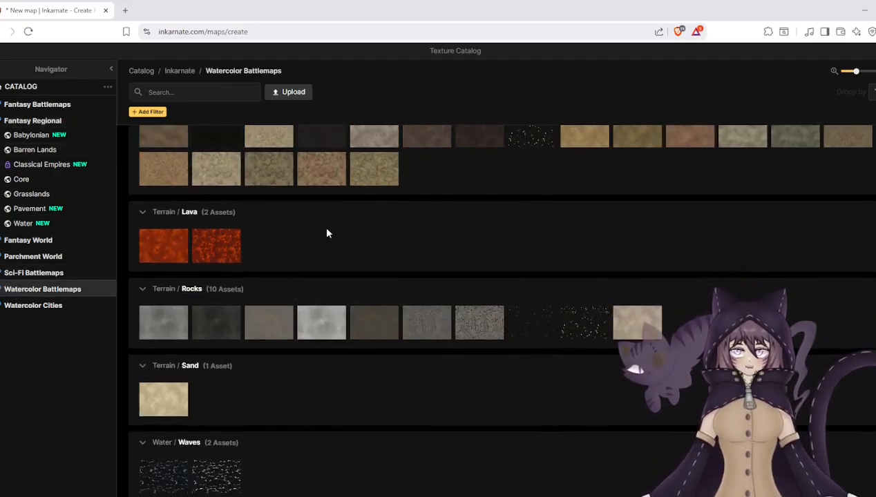
mouse_move(387, 190)
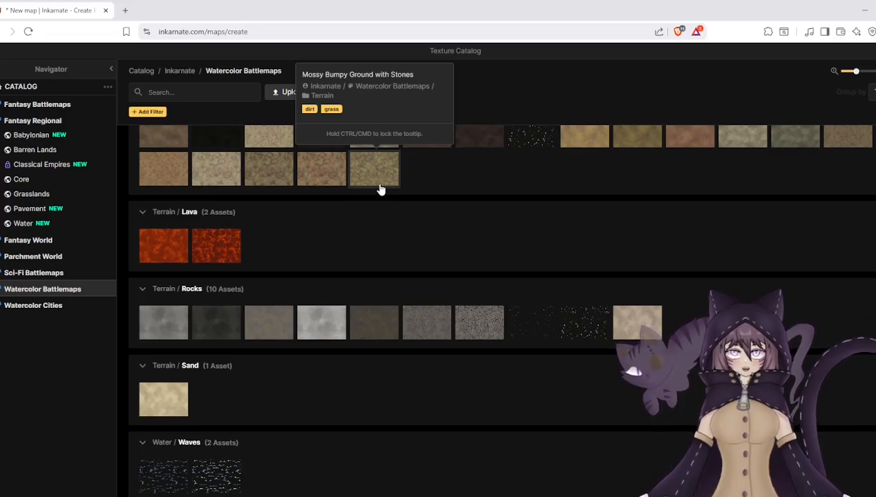
scroll(381, 190, down, 2)
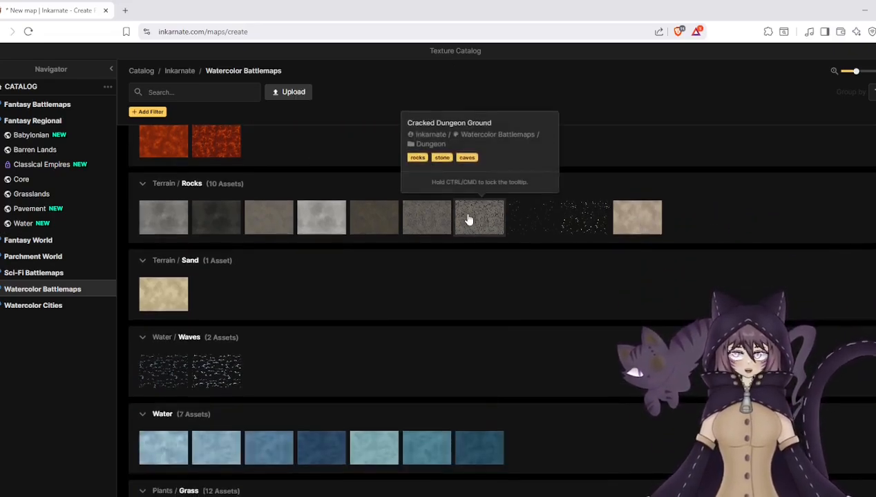
click(469, 220)
- Set the brush size to 17 and paint cracked ground in the gap below the northwest room and along its west wall
scroll(249, 268, up, 3)
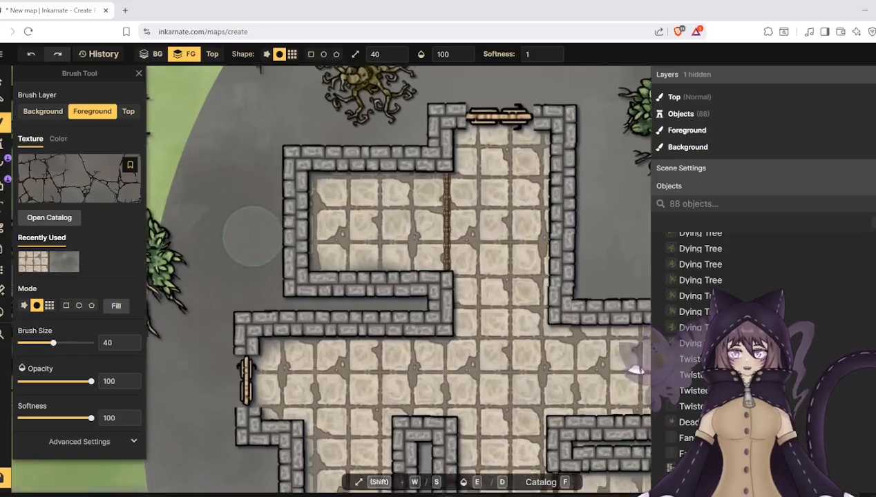
scroll(247, 259, up, 1)
scroll(238, 283, up, 2)
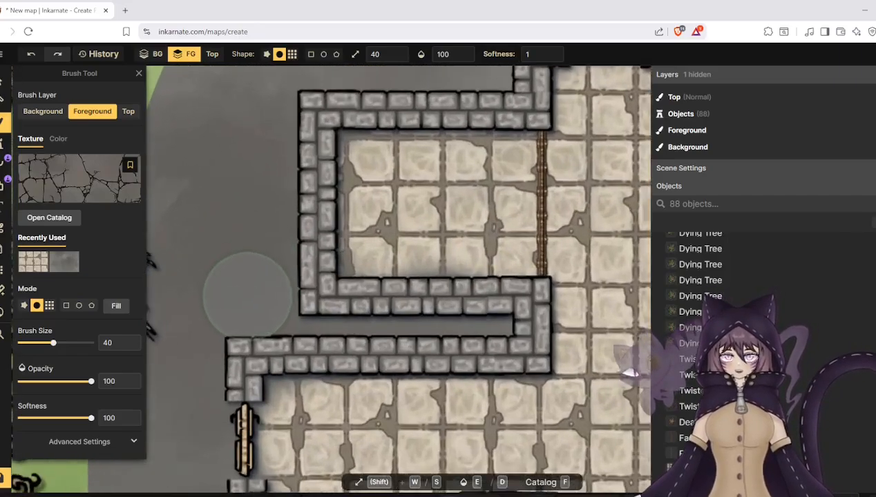
mouse_move(53, 342)
mouse_down()
mouse_move(24, 345)
mouse_move(39, 343)
mouse_up()
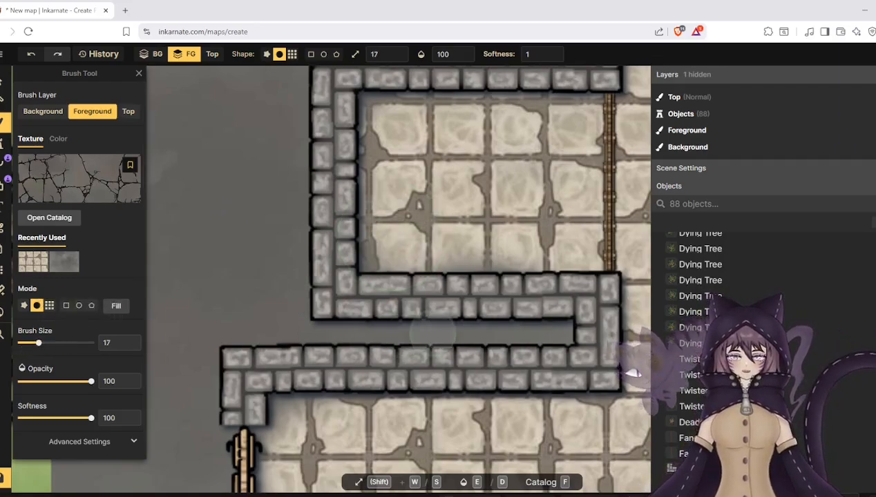
drag(435, 333, 556, 330)
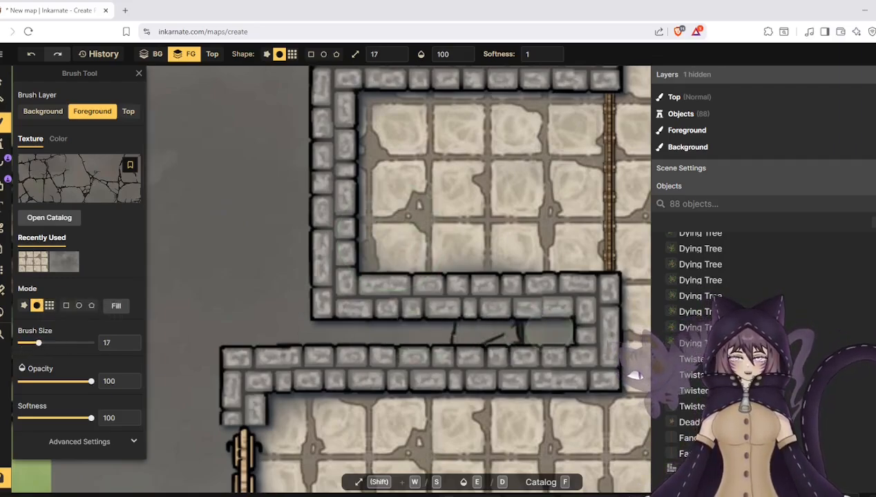
mouse_move(311, 308)
mouse_down()
mouse_move(289, 319)
mouse_move(289, 268)
mouse_move(285, 314)
mouse_move(216, 350)
mouse_move(206, 345)
mouse_move(256, 286)
mouse_move(295, 163)
mouse_move(272, 271)
mouse_move(217, 268)
mouse_move(243, 204)
mouse_move(295, 154)
mouse_up()
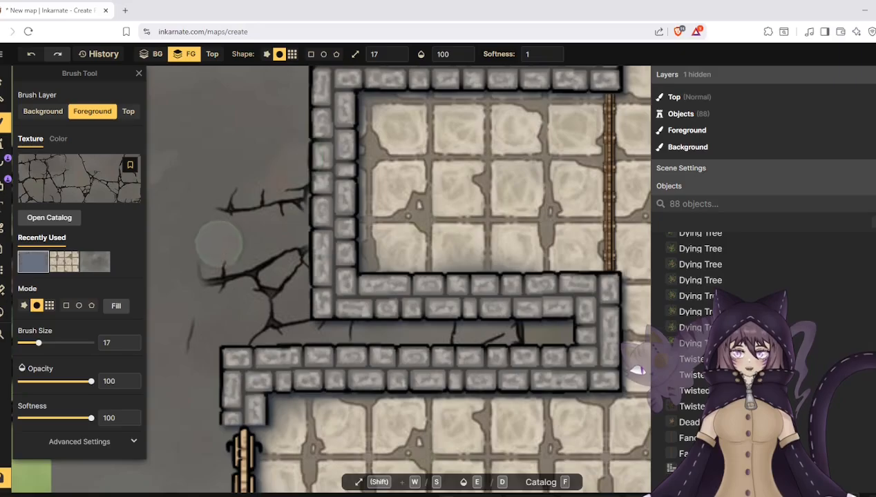
- Paint cracked ground around the dungeon's north entrance and along the outer walls in its northeast corner
scroll(221, 287, down, 3)
scroll(311, 372, down, 3)
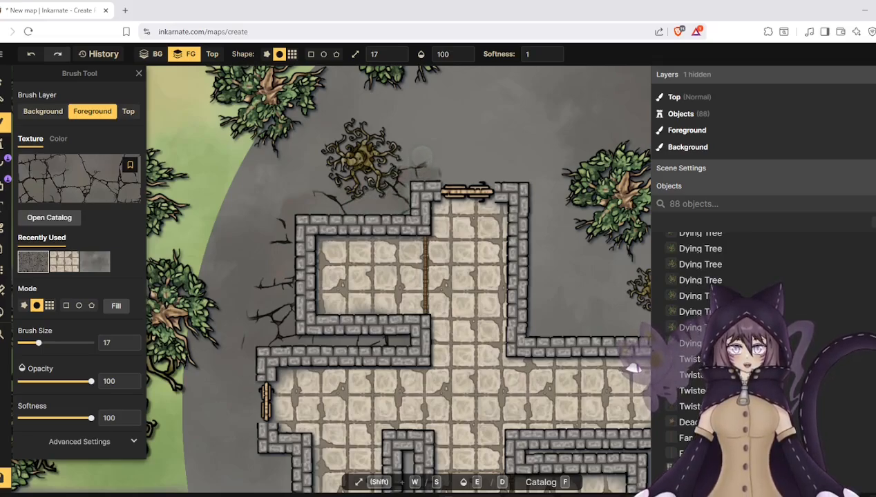
mouse_move(421, 157)
mouse_down()
mouse_move(462, 169)
mouse_move(520, 166)
mouse_move(445, 151)
mouse_move(448, 142)
mouse_move(518, 147)
mouse_move(532, 162)
mouse_move(493, 172)
mouse_move(535, 193)
mouse_move(541, 171)
mouse_move(548, 195)
mouse_move(537, 232)
mouse_move(539, 179)
mouse_move(532, 334)
mouse_up()
mouse_move(592, 323)
mouse_down()
mouse_move(539, 294)
mouse_move(587, 280)
mouse_move(552, 263)
mouse_move(579, 238)
mouse_move(545, 261)
mouse_move(558, 232)
mouse_move(557, 194)
mouse_up()
mouse_move(538, 241)
mouse_down()
mouse_move(581, 304)
mouse_move(554, 326)
mouse_up()
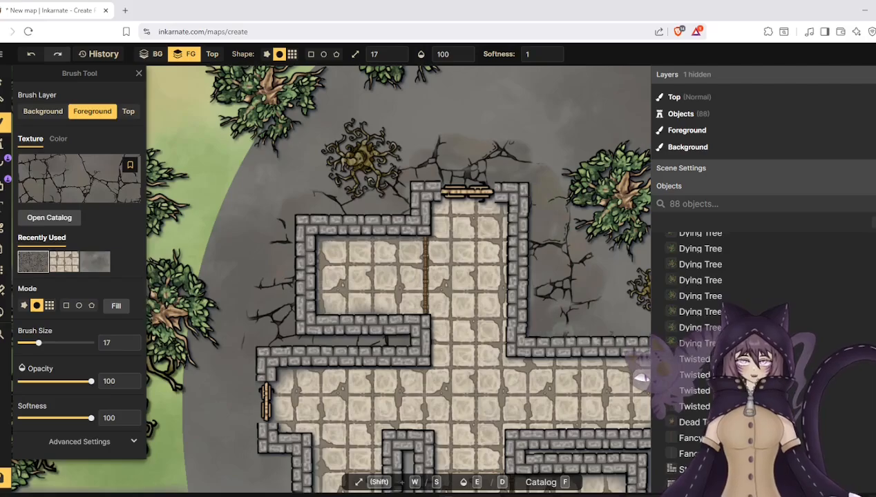
scroll(421, 263, down, 5)
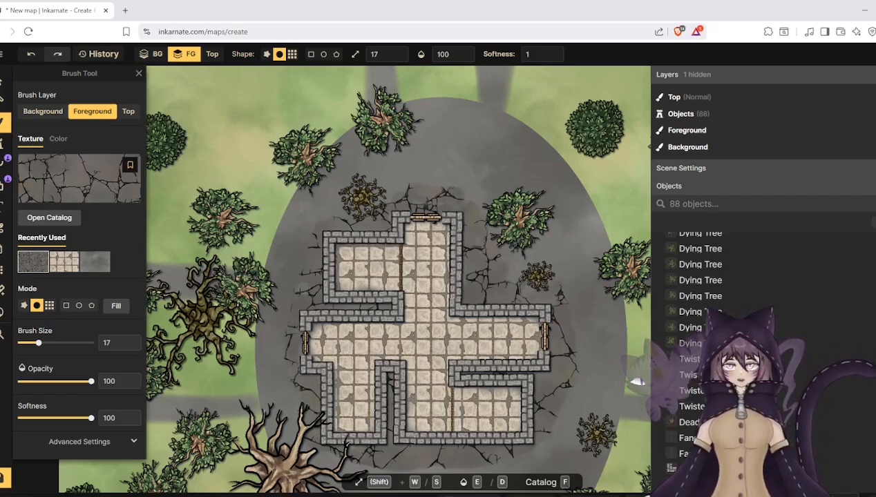
- Set the brush to 53 opacity and size 67, and paint fainter cracked ground farther out around the dungeon walls
scroll(302, 364, down, 3)
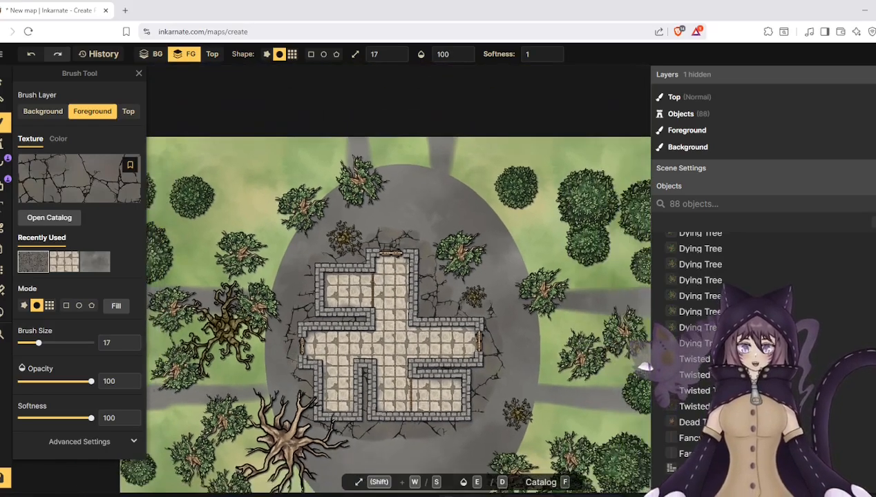
scroll(231, 352, up, 3)
scroll(193, 344, up, 2)
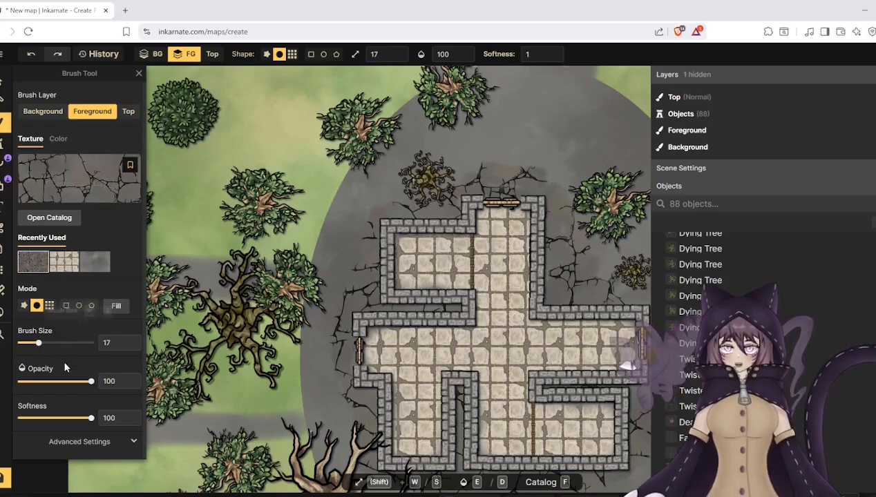
click(60, 382)
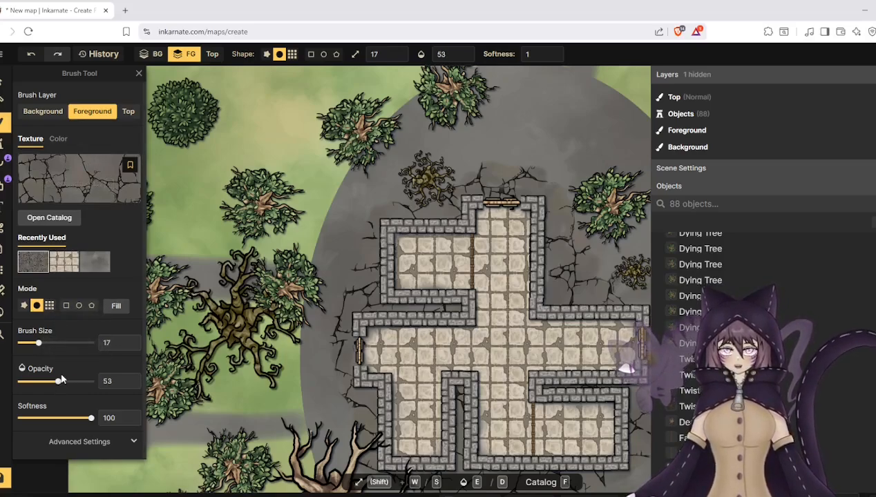
click(65, 345)
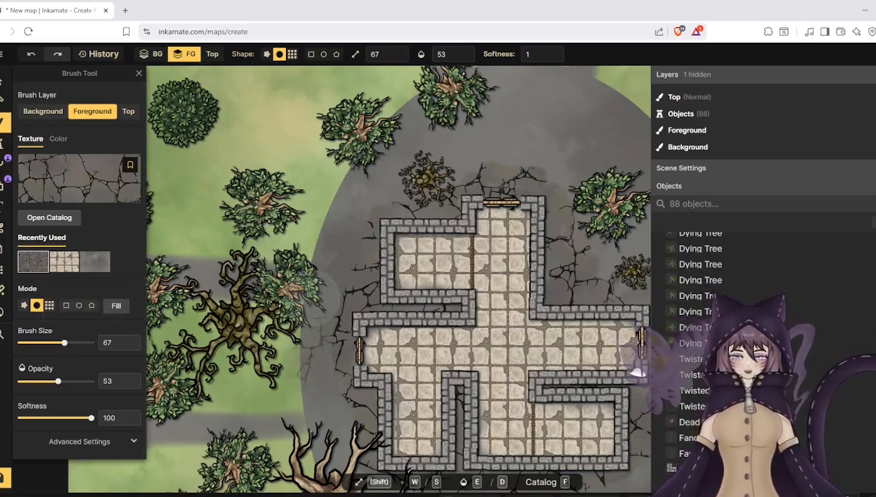
mouse_move(326, 285)
mouse_down()
mouse_move(312, 356)
mouse_move(331, 456)
mouse_move(315, 367)
mouse_move(330, 247)
mouse_move(373, 158)
mouse_move(373, 177)
mouse_move(482, 136)
mouse_move(382, 169)
mouse_move(556, 166)
mouse_move(478, 147)
mouse_move(424, 163)
mouse_move(577, 179)
mouse_move(419, 172)
mouse_up()
scroll(276, 242, down, 3)
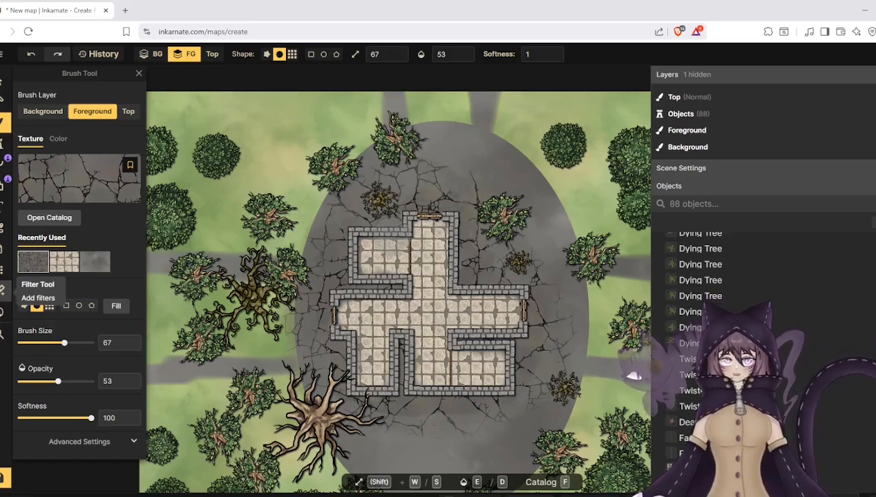
- Set the brush opacity to 20 and choose the Mossy Bumpy Ground with Stones texture from the Watercolor Battlemaps grass textures
drag(58, 381, 35, 382)
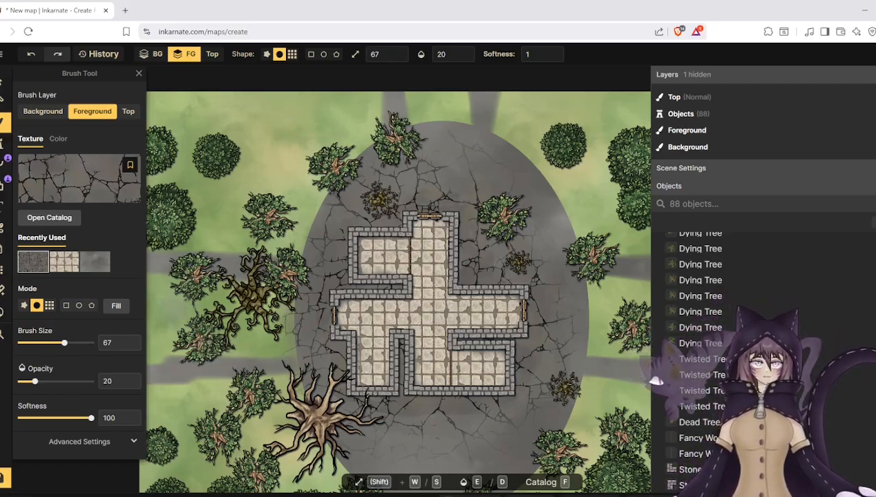
click(3, 124)
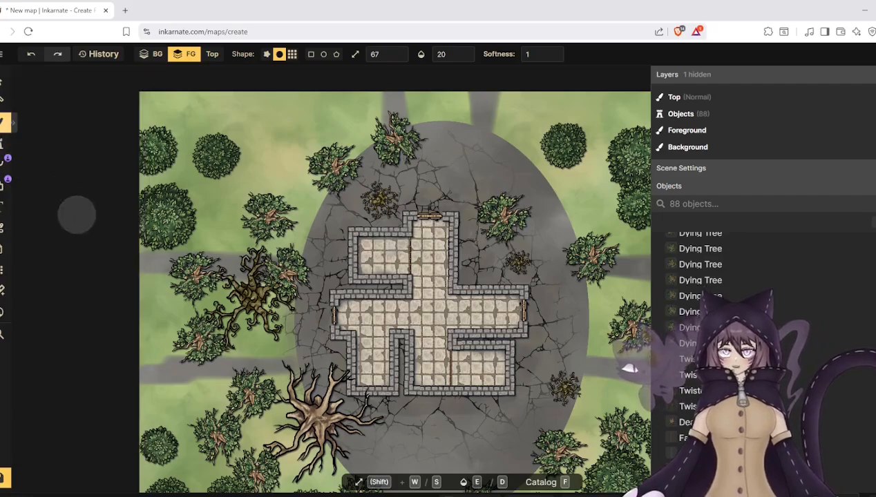
click(3, 123)
click(48, 159)
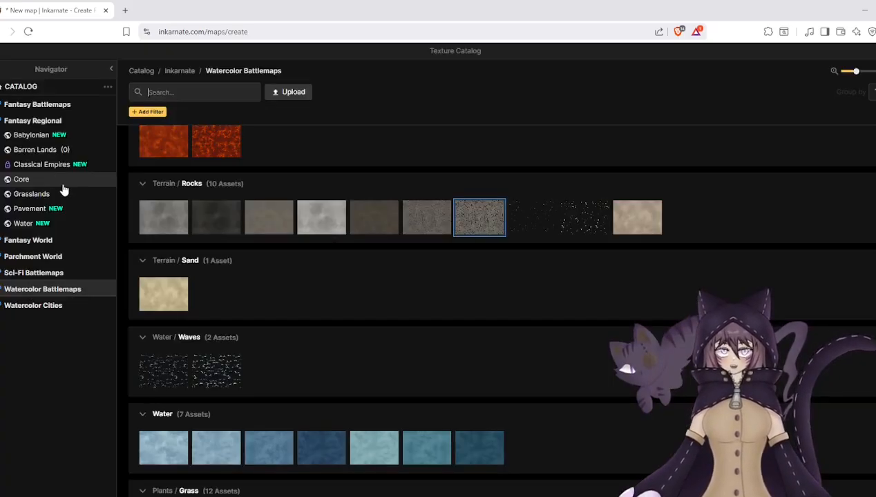
scroll(169, 245, up, 2)
scroll(174, 258, down, 6)
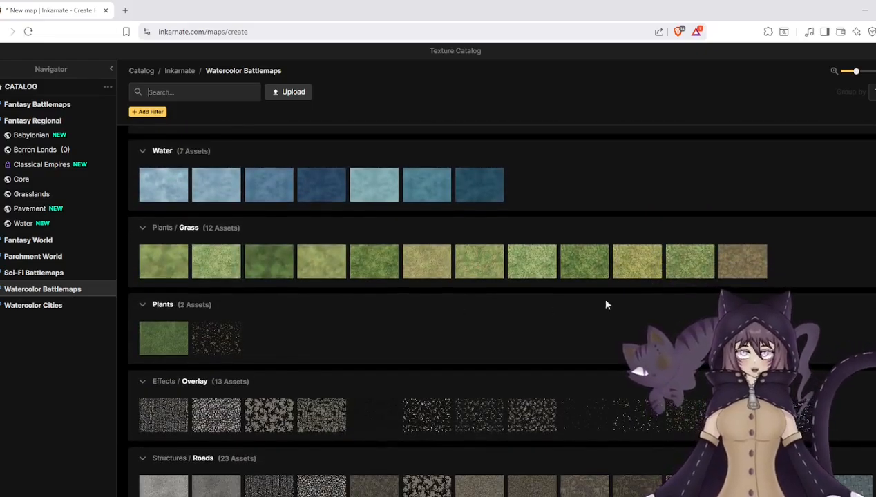
click(742, 272)
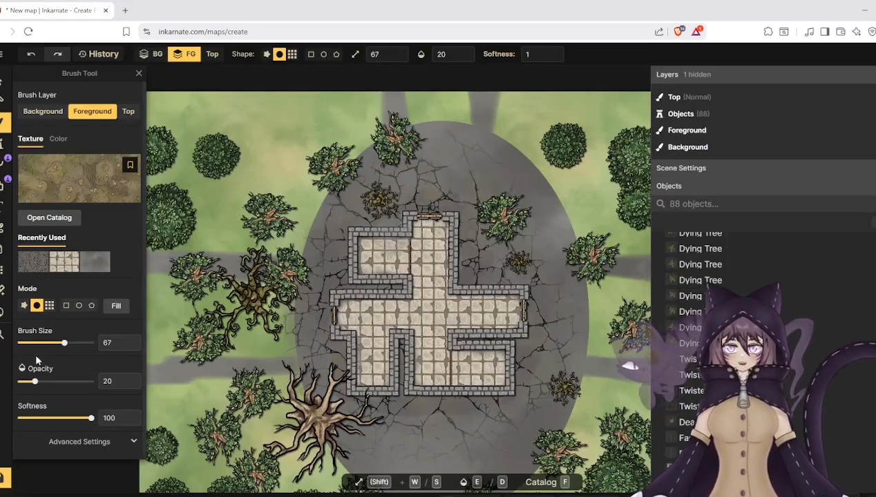
- Set the brush to size 11 and 41 opacity, and paint mossy ground along the stone area's edge outside the west door
scroll(312, 441, up, 2)
scroll(243, 311, up, 8)
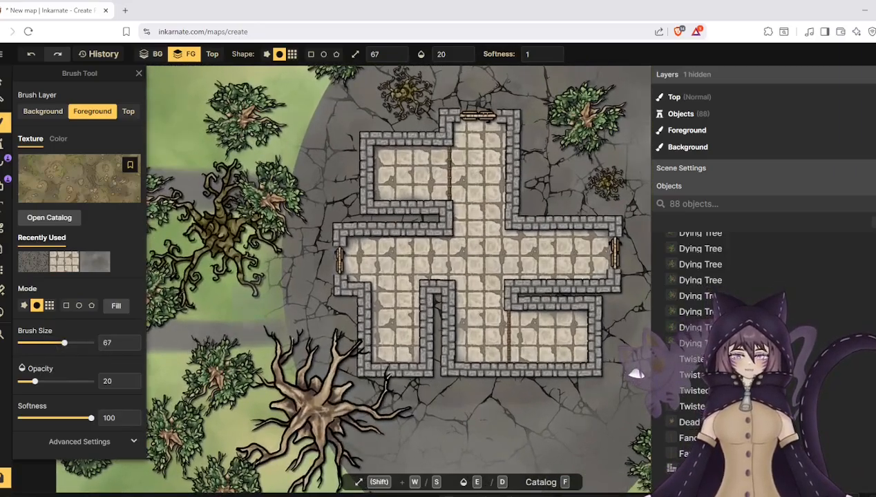
scroll(242, 311, up, 1)
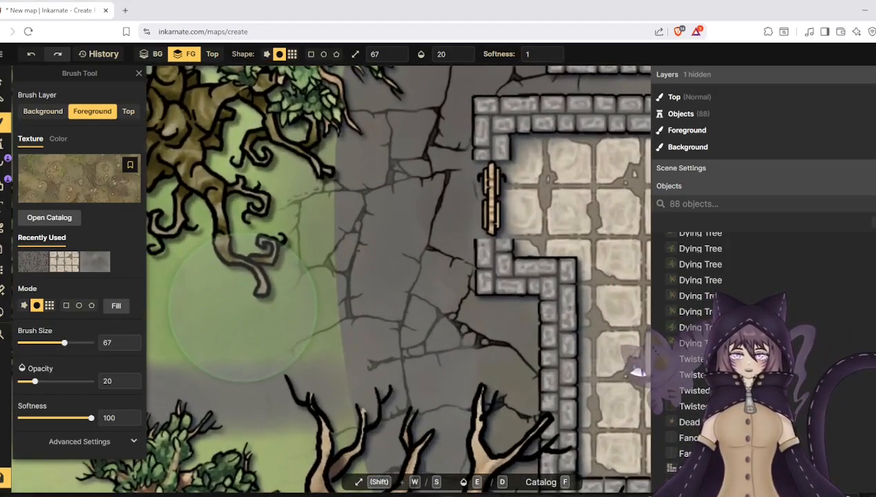
drag(48, 349, 33, 345)
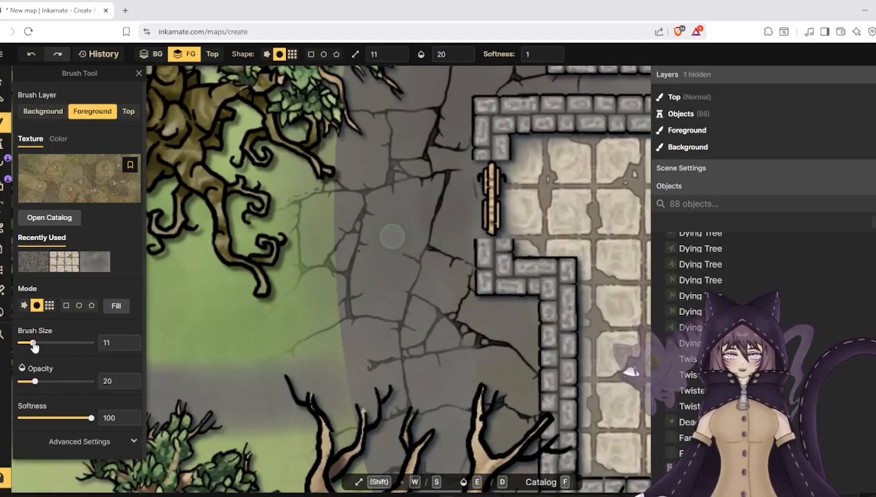
click(48, 385)
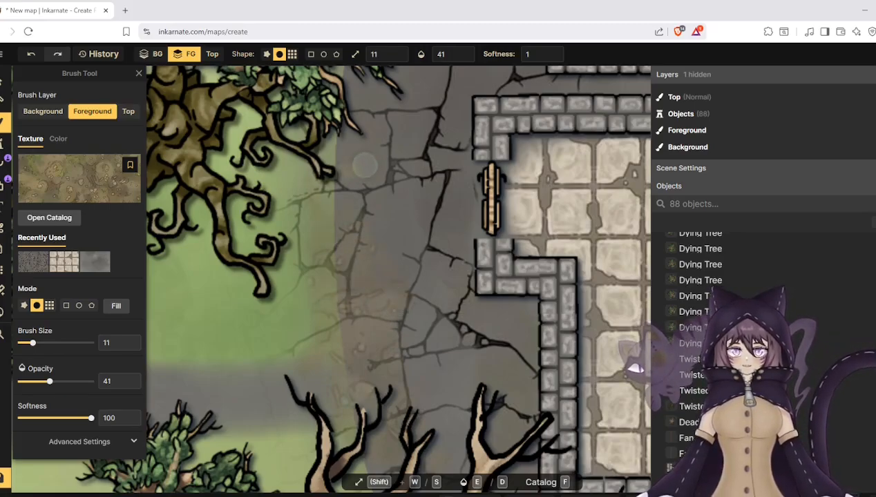
scroll(376, 233, down, 5)
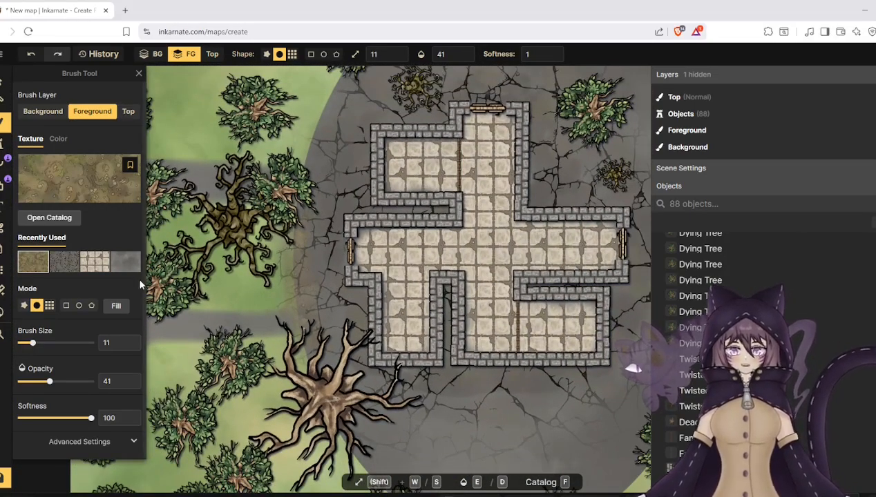
- Set the brush size to 68 and paint a light layer of mossy ground around the edge of the stone oval
drag(33, 342, 64, 343)
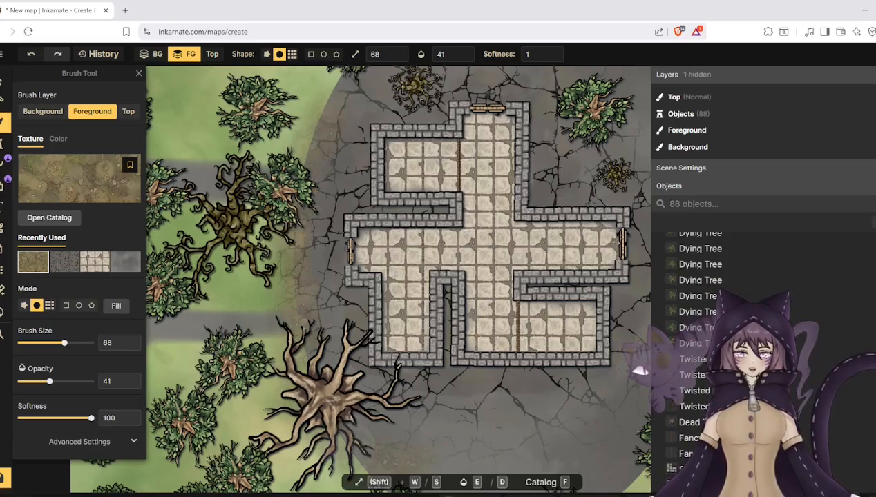
scroll(200, 275, down, 1)
scroll(223, 260, down, 1)
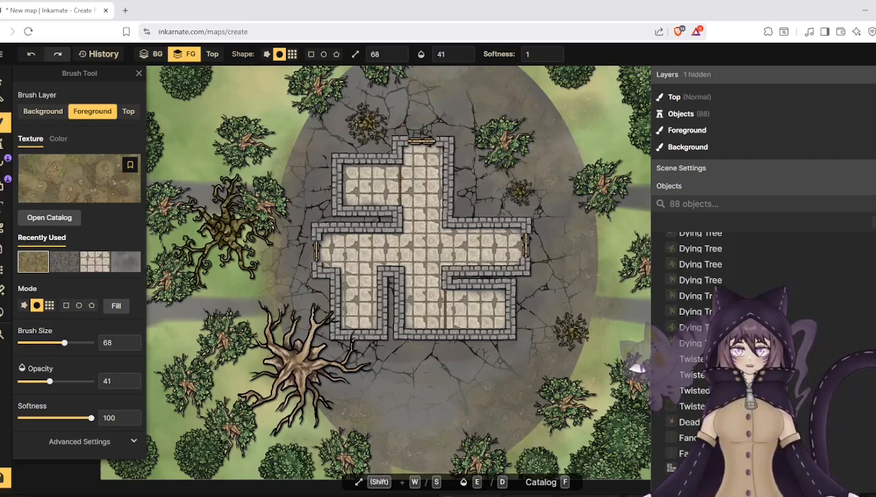
scroll(286, 243, down, 3)
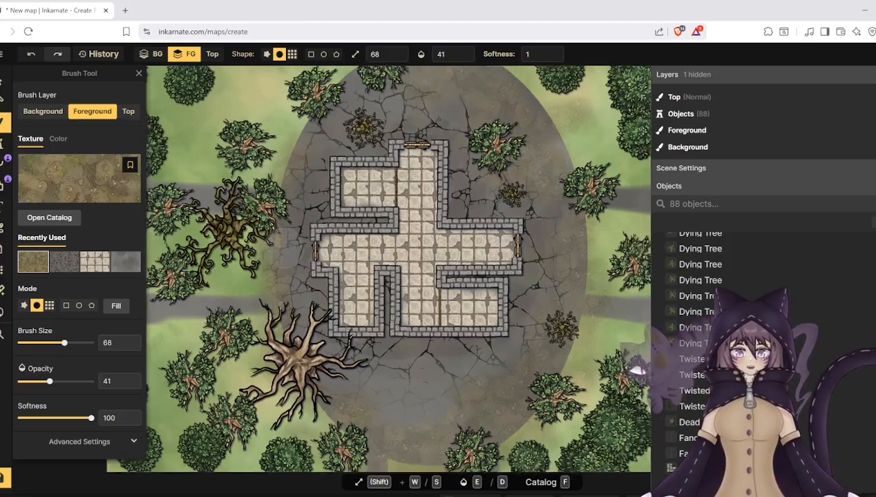
scroll(286, 244, down, 1)
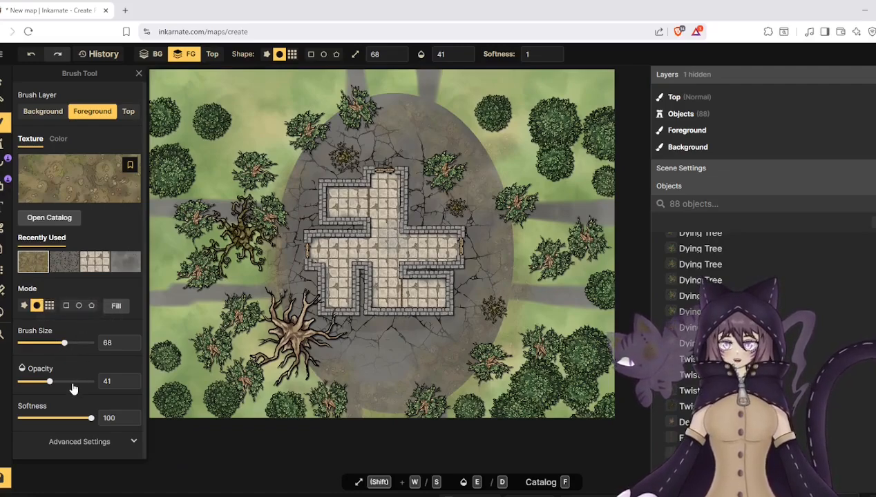
- Set the brush opacity to 94 and paint a denser ring of mossy ground over the stone oval's edge
drag(72, 383, 87, 383)
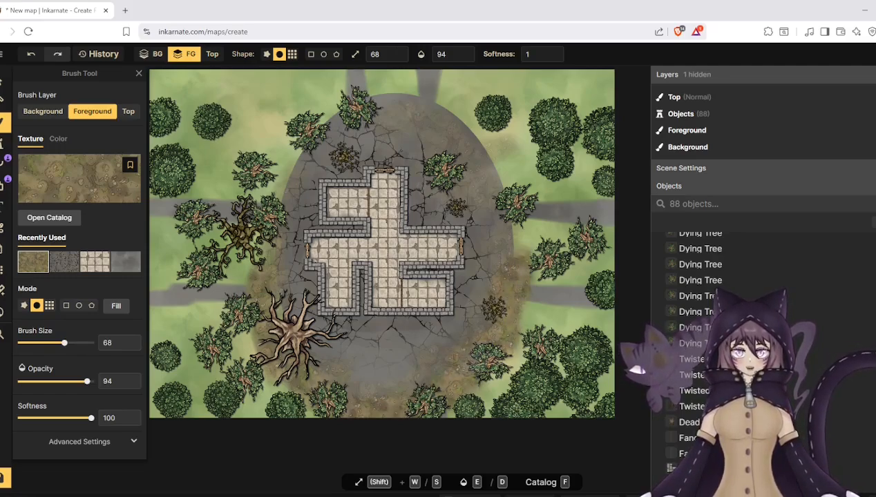
mouse_move(507, 280)
mouse_down()
mouse_move(513, 227)
mouse_move(485, 168)
mouse_move(452, 127)
mouse_up()
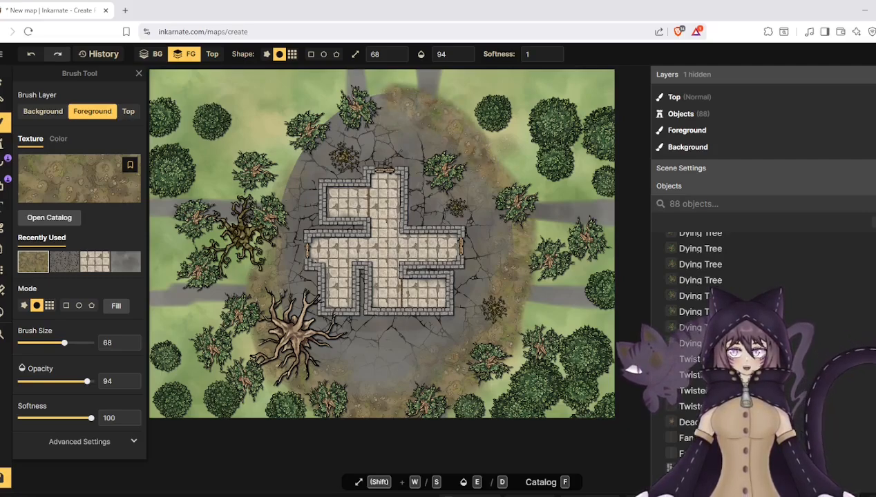
mouse_move(403, 103)
mouse_down()
mouse_move(330, 117)
mouse_move(270, 172)
mouse_move(261, 209)
mouse_move(297, 142)
mouse_move(399, 102)
mouse_up()
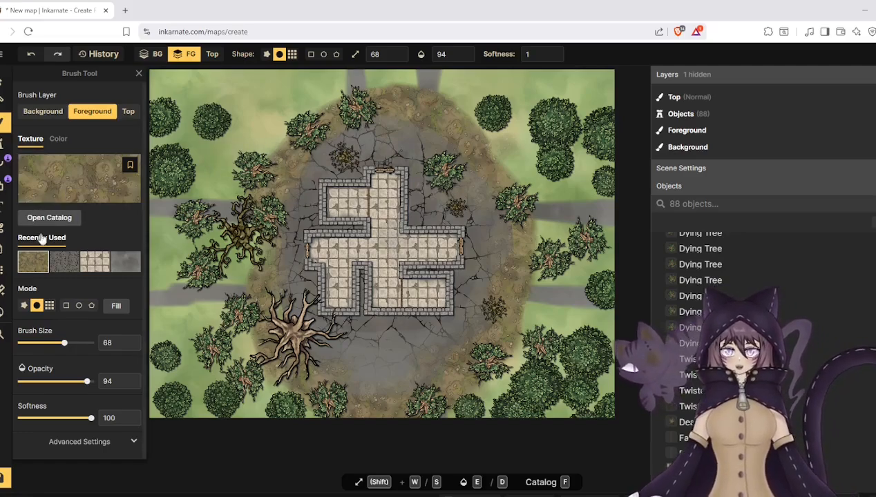
- Set the brush to 100 opacity and size 123, and widen the mossy ground outward beneath the surrounding trees
drag(87, 388, 98, 385)
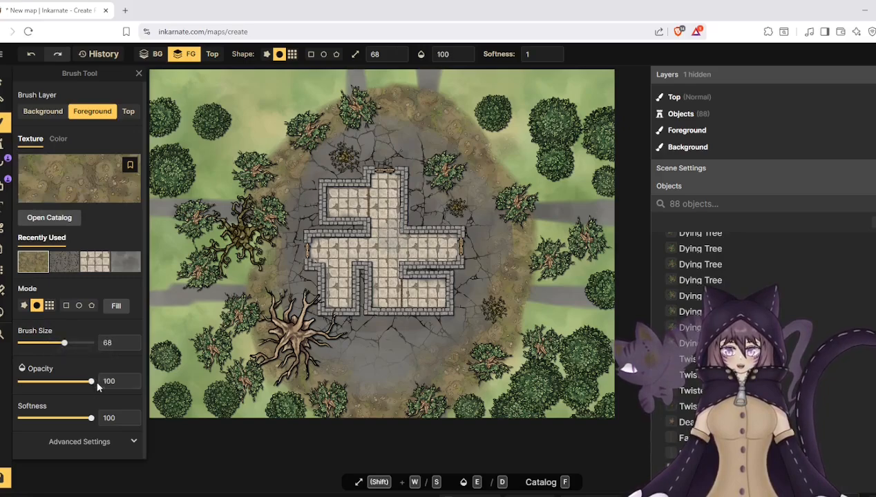
mouse_move(64, 343)
mouse_down()
mouse_move(55, 344)
mouse_move(70, 345)
mouse_up()
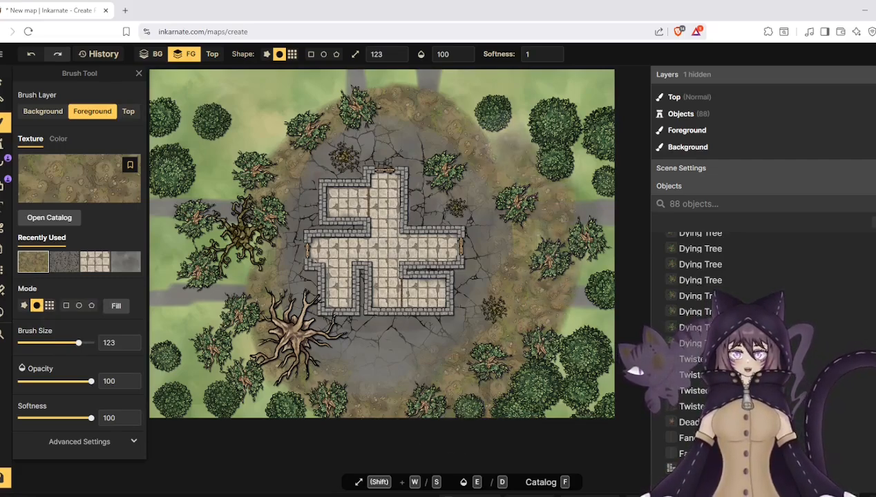
mouse_move(519, 165)
mouse_down()
mouse_move(464, 109)
mouse_move(519, 153)
mouse_move(536, 205)
mouse_move(471, 113)
mouse_move(359, 87)
mouse_move(235, 114)
mouse_move(290, 142)
mouse_move(342, 87)
mouse_up()
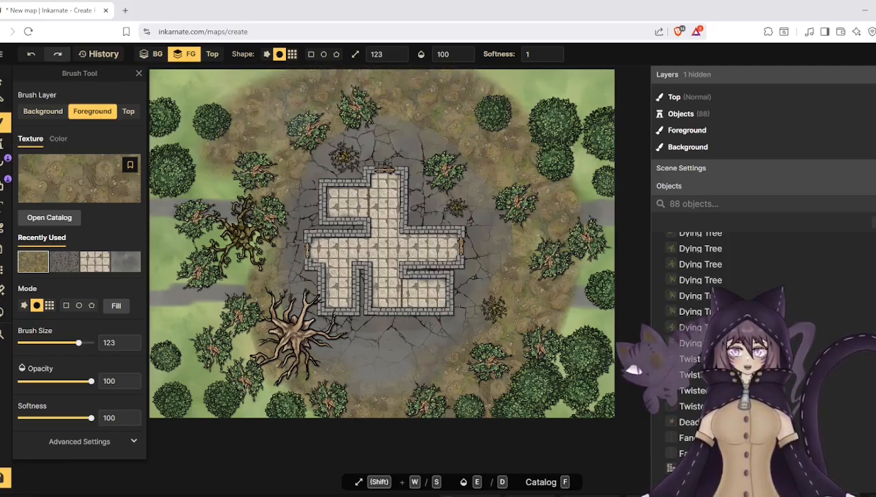
mouse_move(304, 127)
mouse_down()
mouse_move(221, 200)
mouse_move(252, 146)
mouse_move(232, 218)
mouse_move(235, 308)
mouse_move(245, 345)
mouse_move(301, 427)
mouse_move(215, 350)
mouse_move(216, 177)
mouse_up()
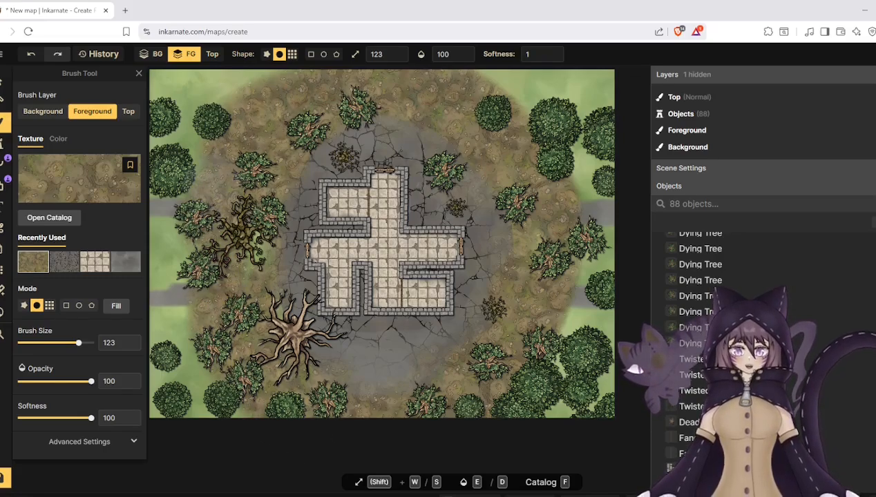
- Choose the mottled green-brown grass texture beside the mossy ground one and paint the map's outer areas at 36, 50 and 79 opacity
click(55, 199)
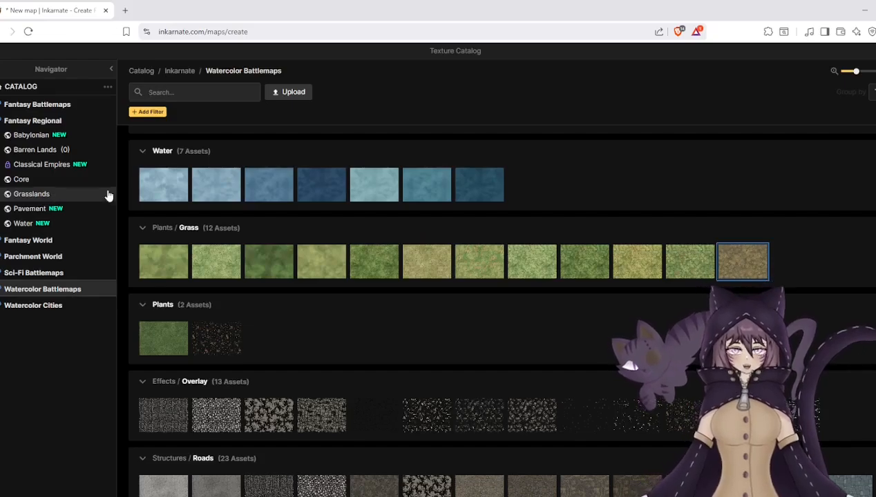
click(699, 268)
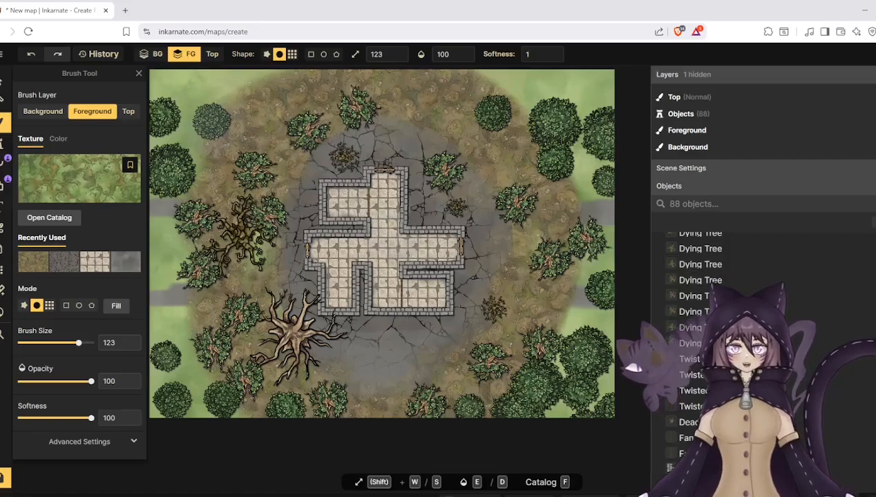
drag(91, 381, 50, 382)
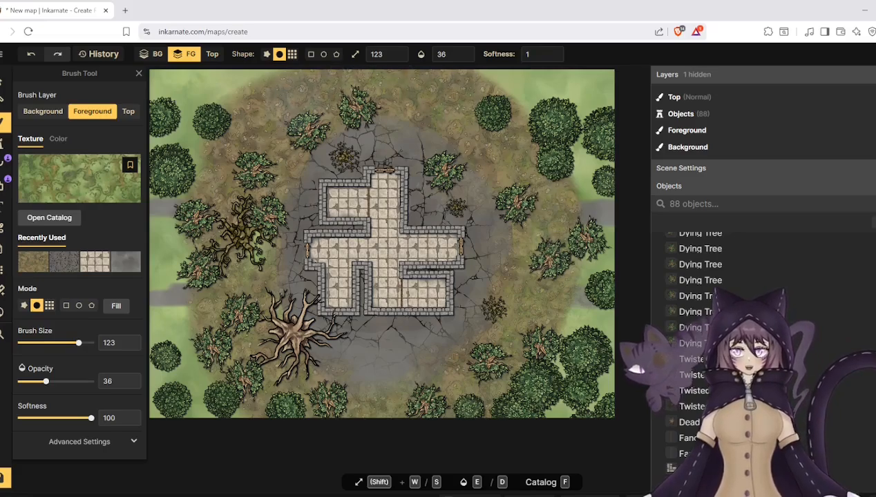
click(597, 316)
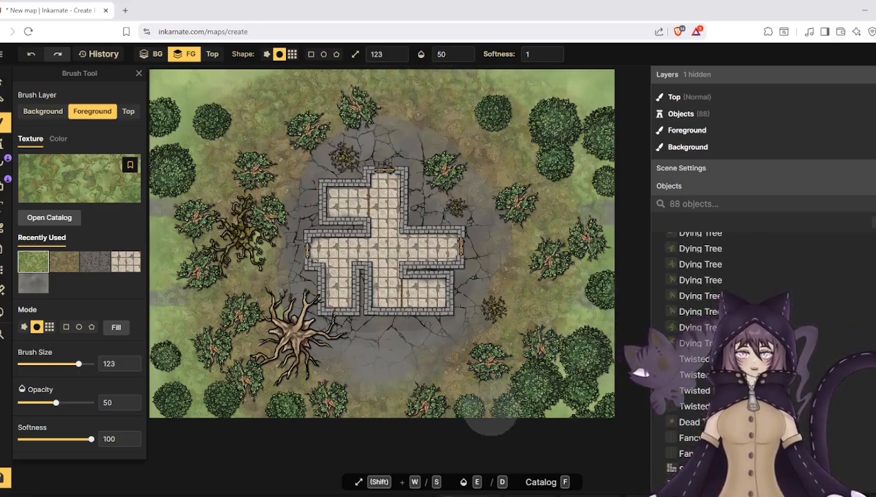
click(76, 403)
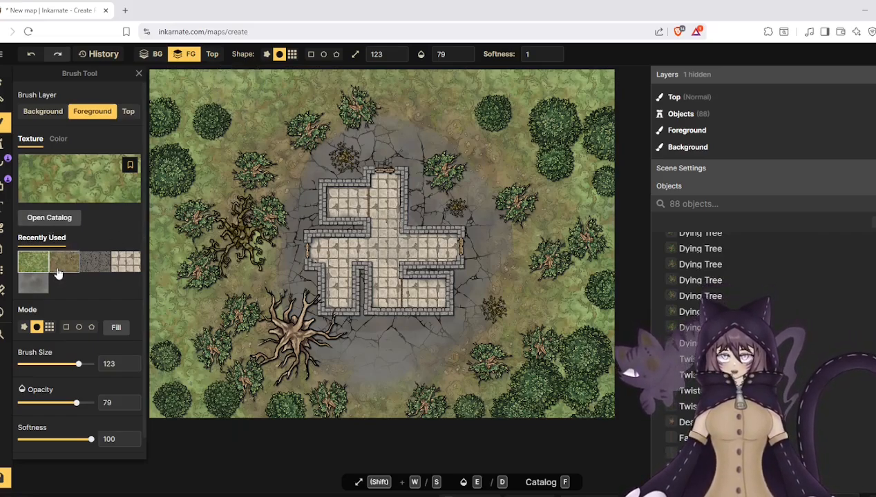
- Choose a grey stone texture from the Watercolor Battlemaps Cobblestone textures for the foreground brush
click(58, 181)
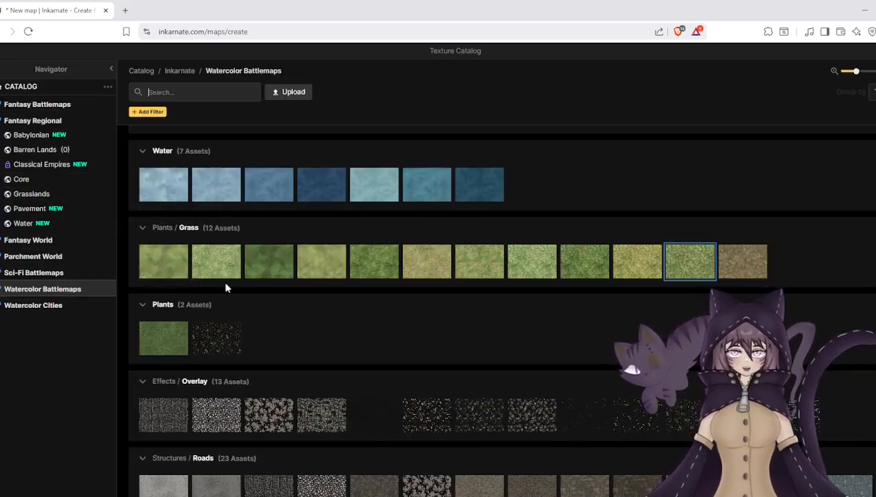
scroll(282, 310, down, 3)
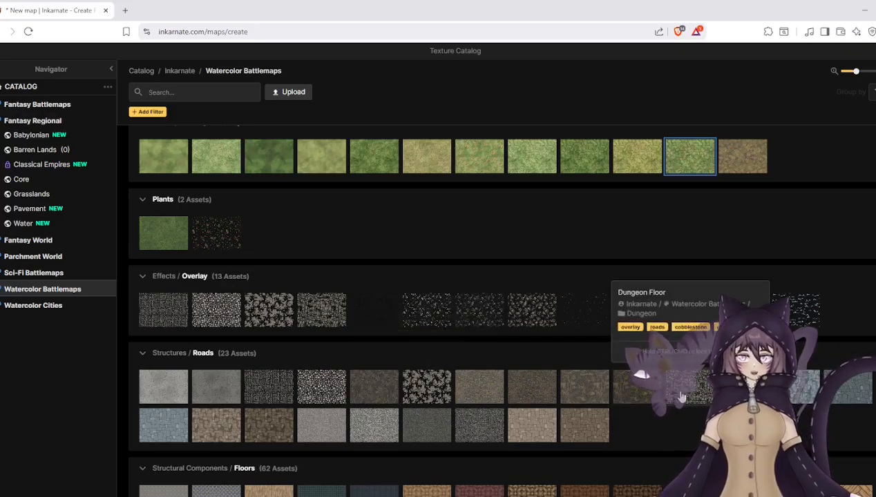
scroll(666, 408, down, 8)
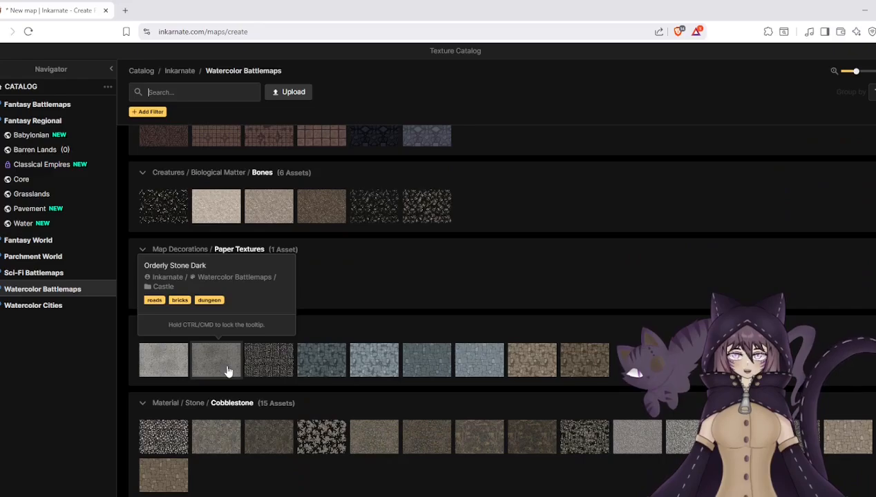
scroll(228, 371, down, 3)
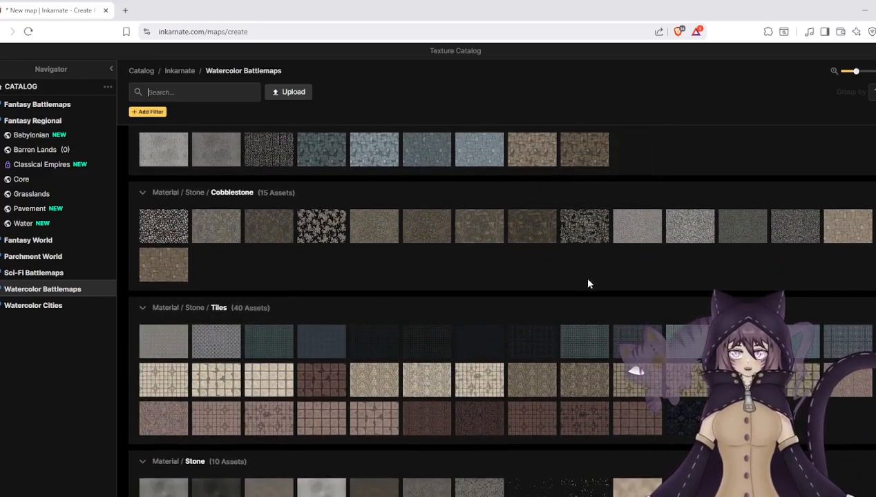
click(703, 237)
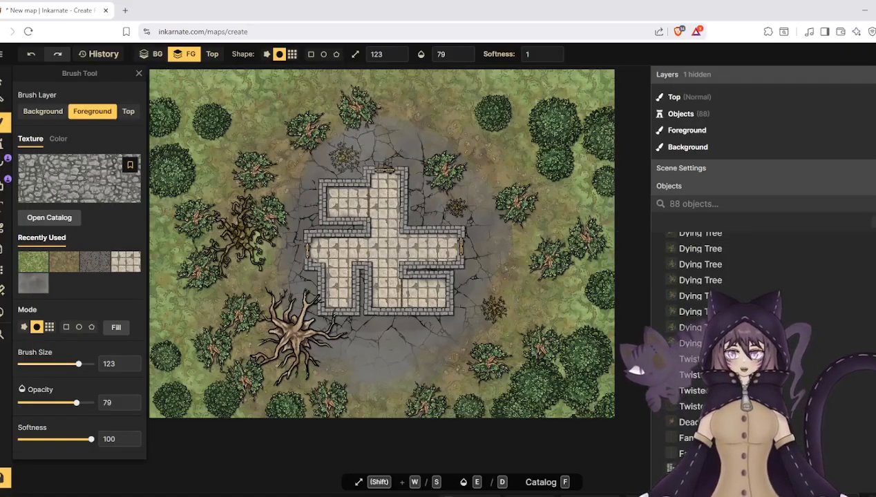
- Try painting a cobblestone path outward from the dungeon's north door with brush size 40 and opacity 67, and undo the stroke
scroll(384, 121, up, 5)
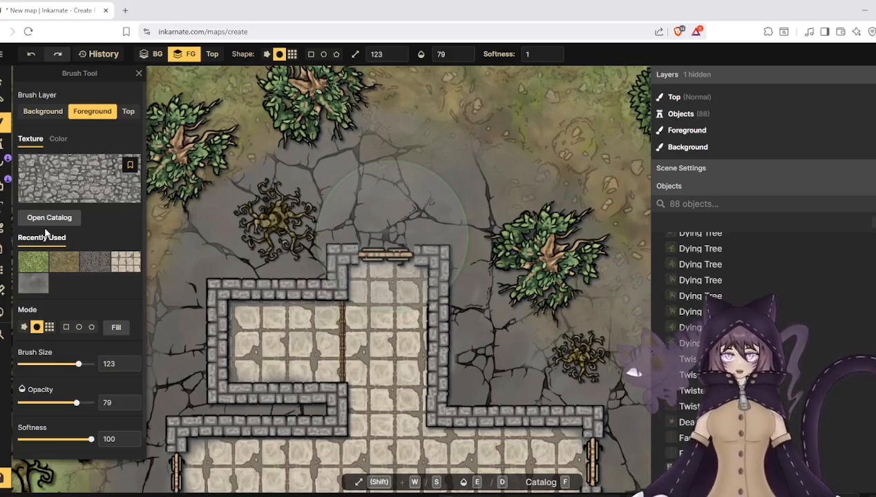
drag(57, 362, 55, 370)
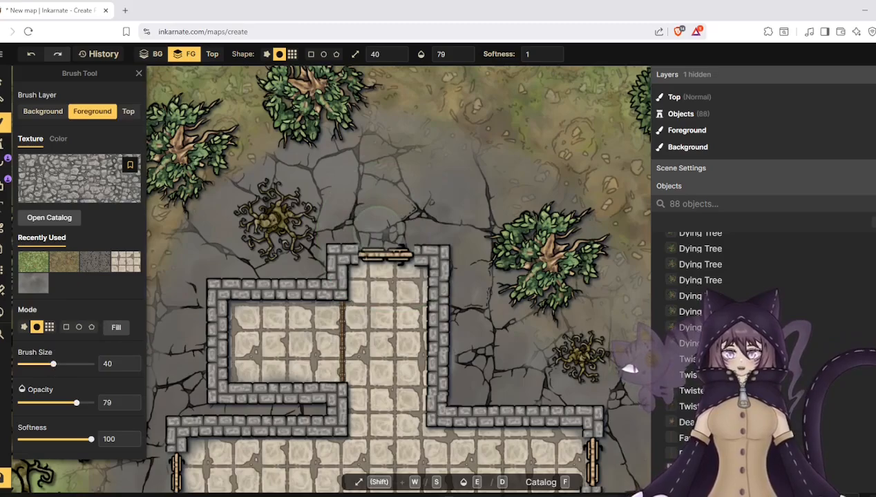
scroll(379, 217, down, 3)
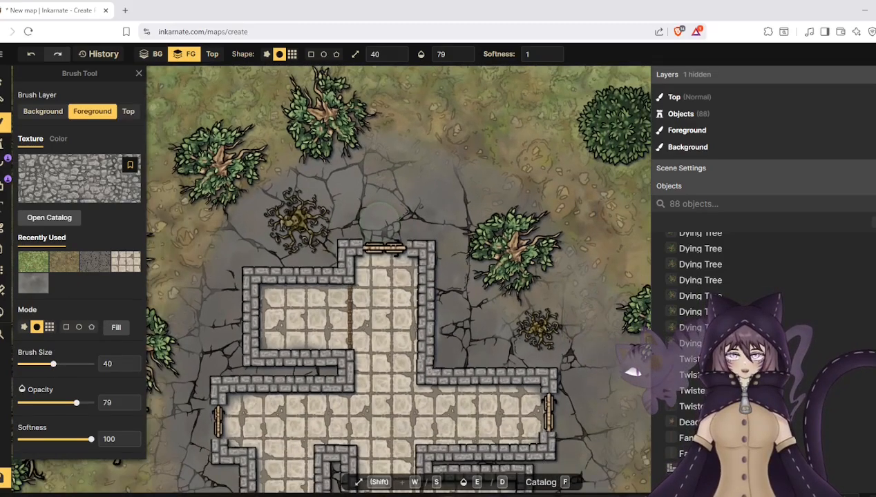
scroll(383, 207, up, 2)
scroll(379, 207, up, 1)
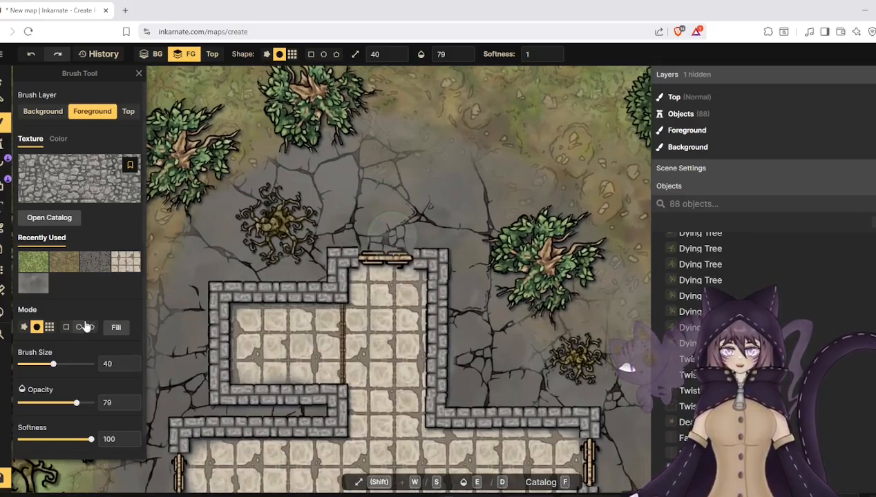
click(72, 404)
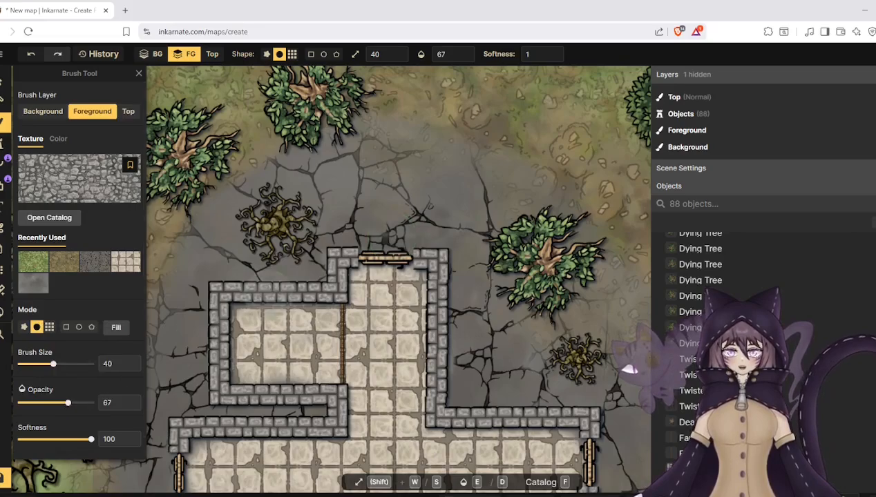
mouse_move(381, 229)
mouse_down()
mouse_move(376, 189)
mouse_move(395, 226)
mouse_move(404, 189)
mouse_move(371, 230)
mouse_move(363, 153)
mouse_move(353, 174)
mouse_move(390, 159)
mouse_move(377, 152)
mouse_move(381, 216)
mouse_up()
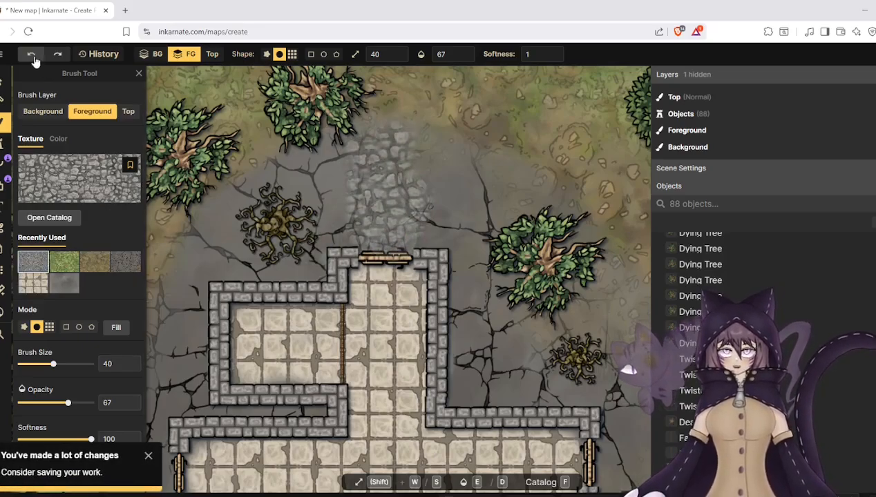
key(ctrl+z)
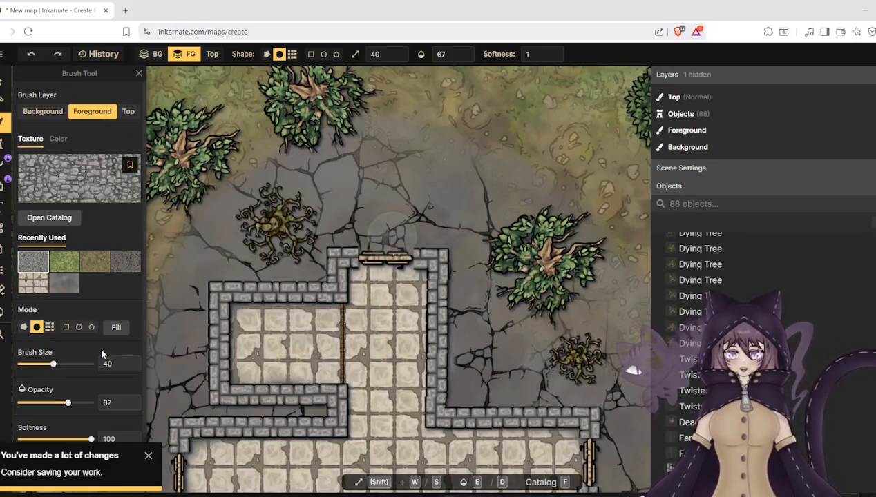
- Dismiss the unsaved-changes reminder and save the map
click(148, 456)
key(ctrl+s)
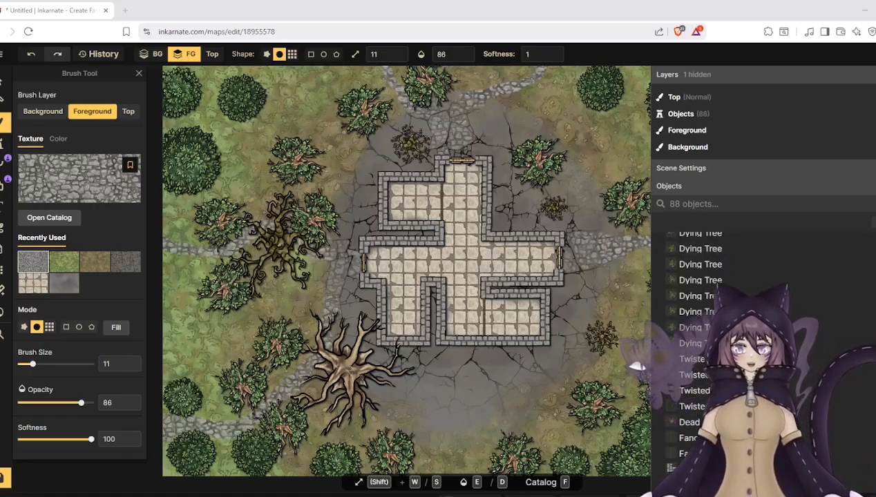
scroll(473, 260, down, 5)
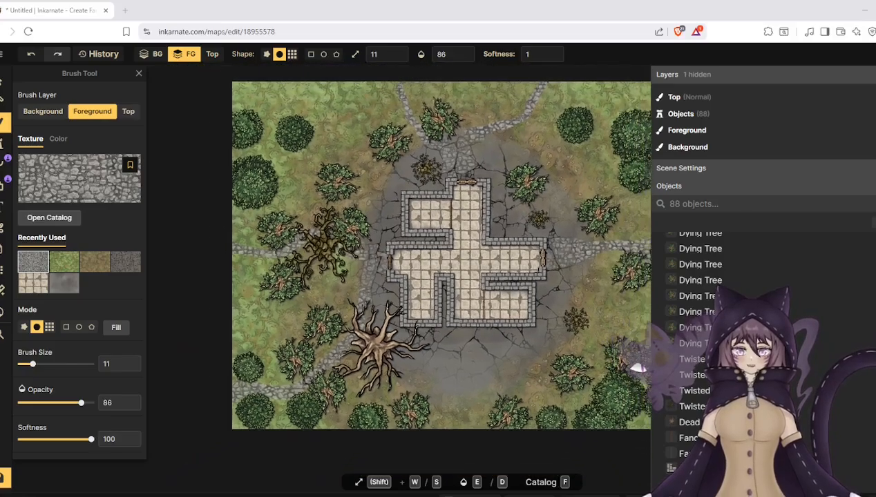
scroll(459, 273, down, 1)
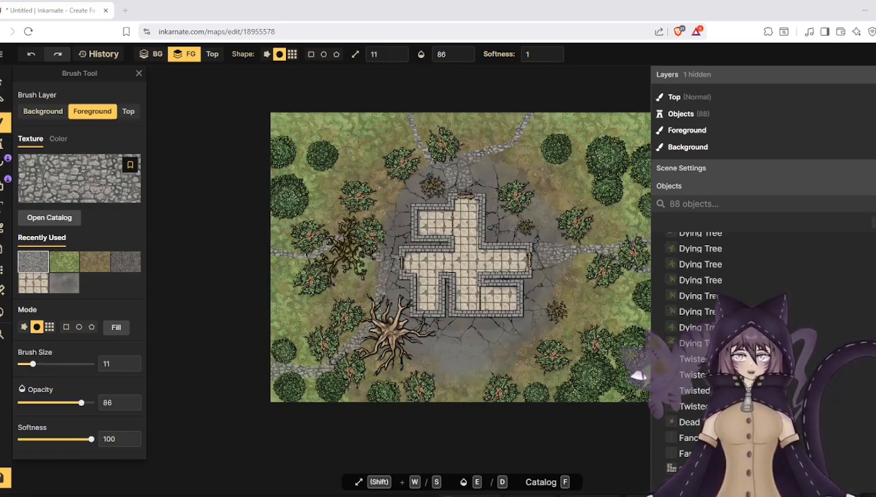
scroll(419, 211, up, 2)
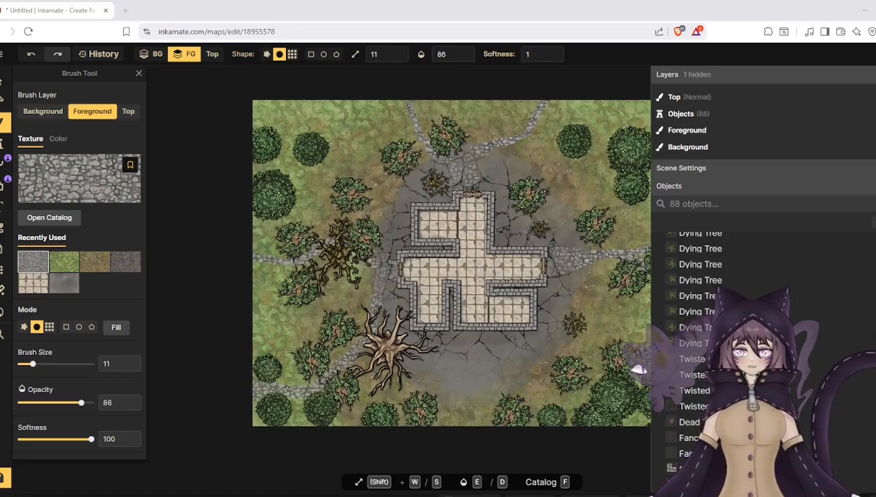
scroll(317, 245, up, 2)
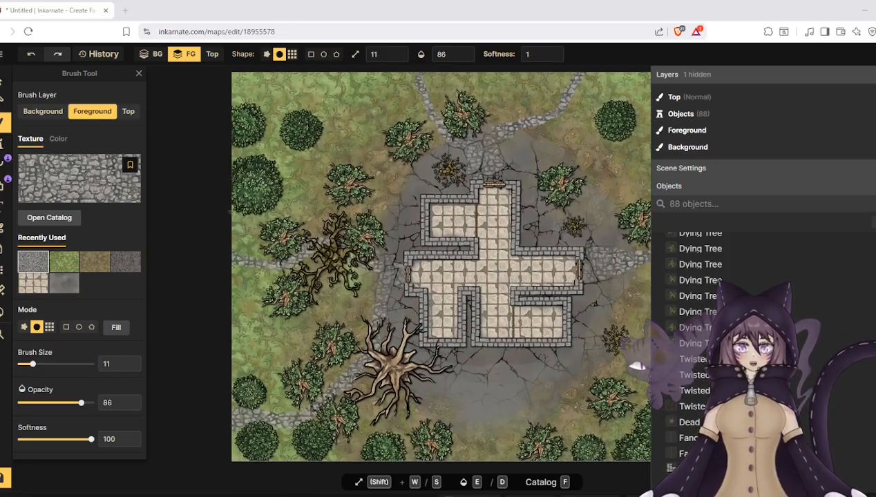
scroll(317, 245, up, 1)
scroll(309, 221, down, 2)
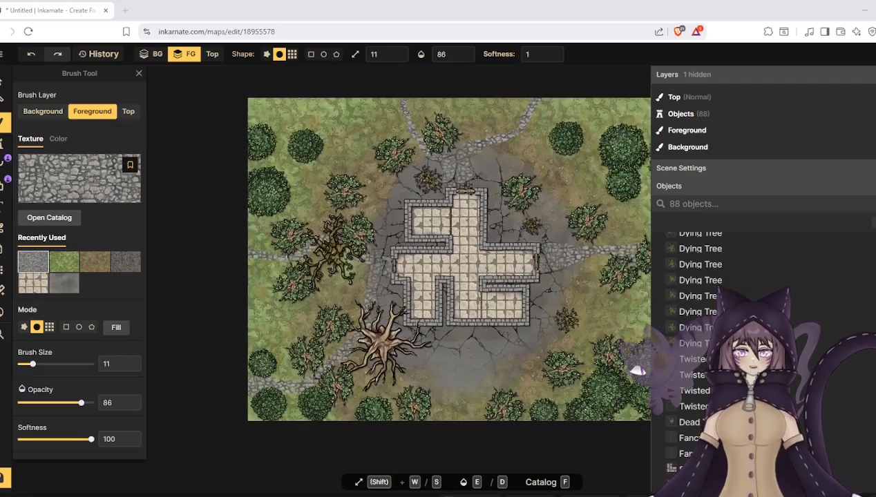
scroll(636, 370, up, 2)
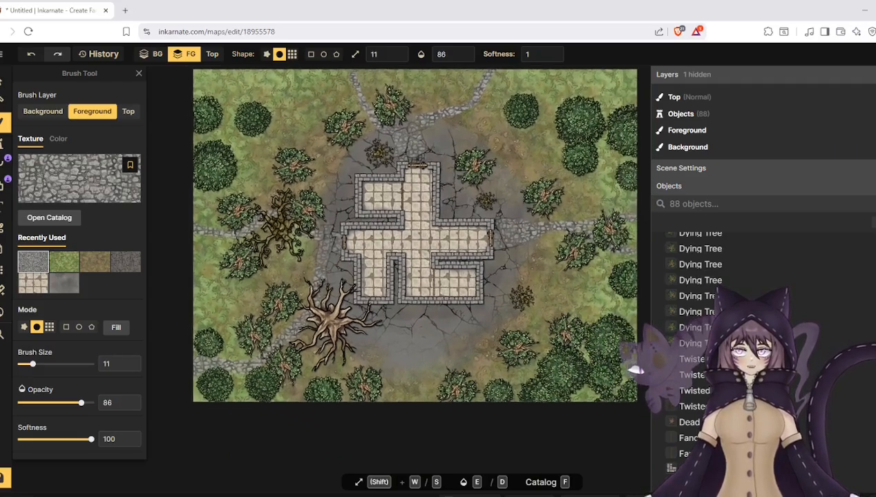
- Search the Watercolor Battlemaps stamp catalog for stairs
scroll(637, 370, up, 3)
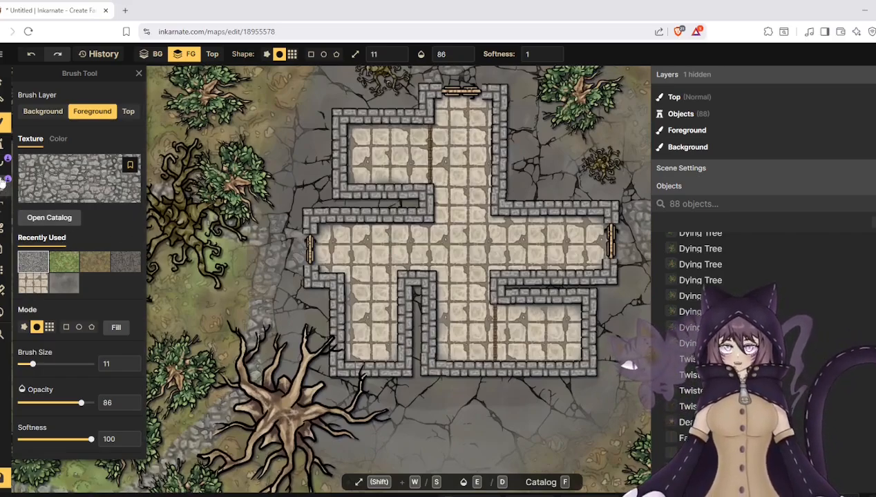
click(2, 143)
click(47, 166)
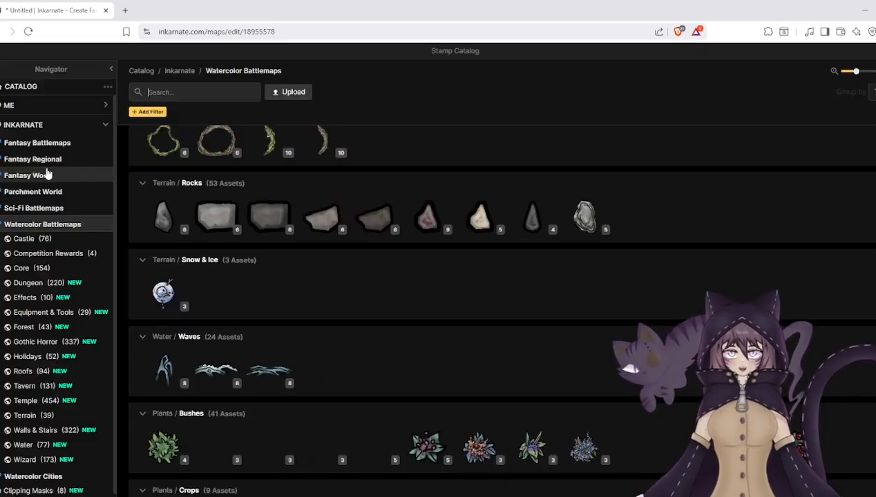
scroll(237, 247, down, 15)
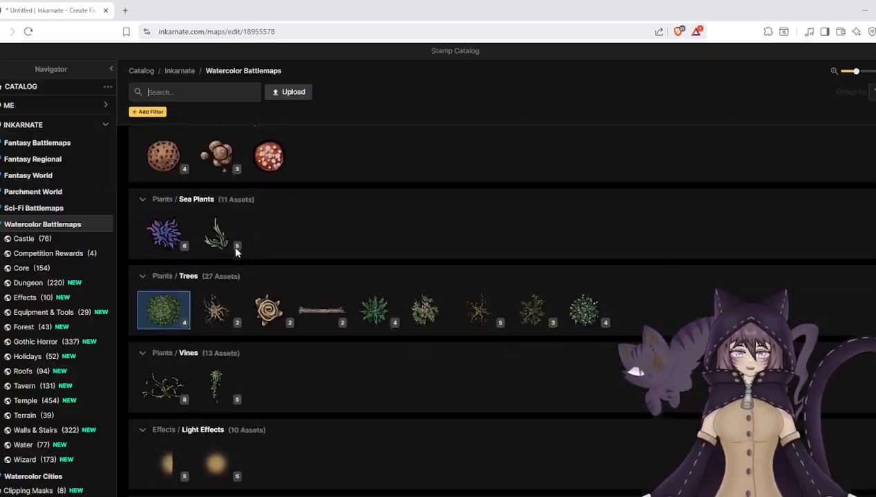
scroll(232, 251, down, 1)
scroll(231, 250, up, 3)
scroll(231, 250, down, 2)
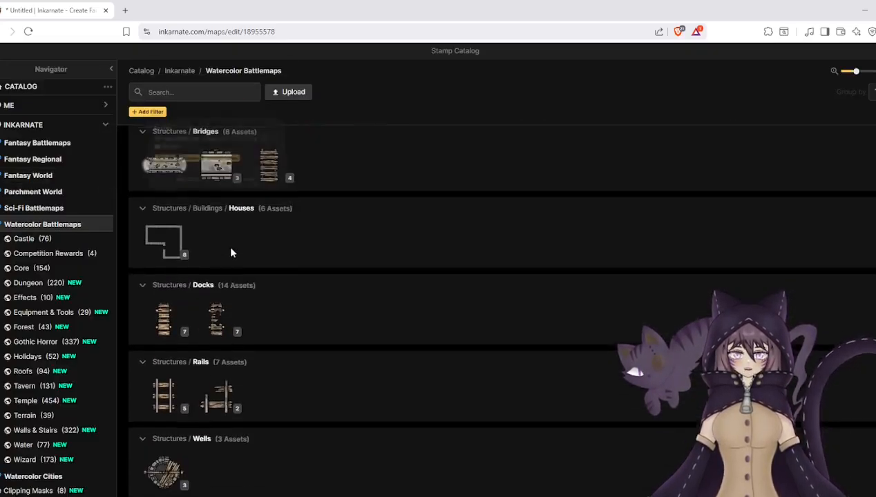
click(185, 92)
text(stairs)
key(Return)
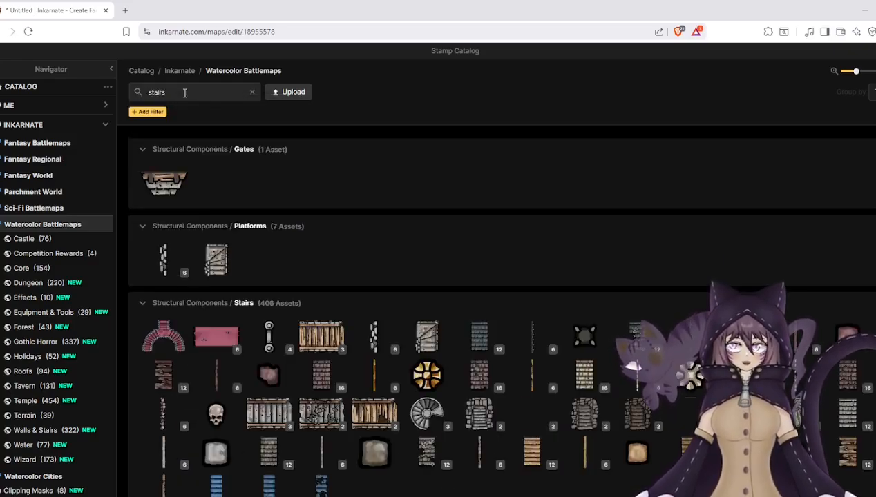
- Choose the Wooden Stairs stamp and place it at scale 64 at the north end of the dungeon's southwest room
scroll(267, 180, down, 3)
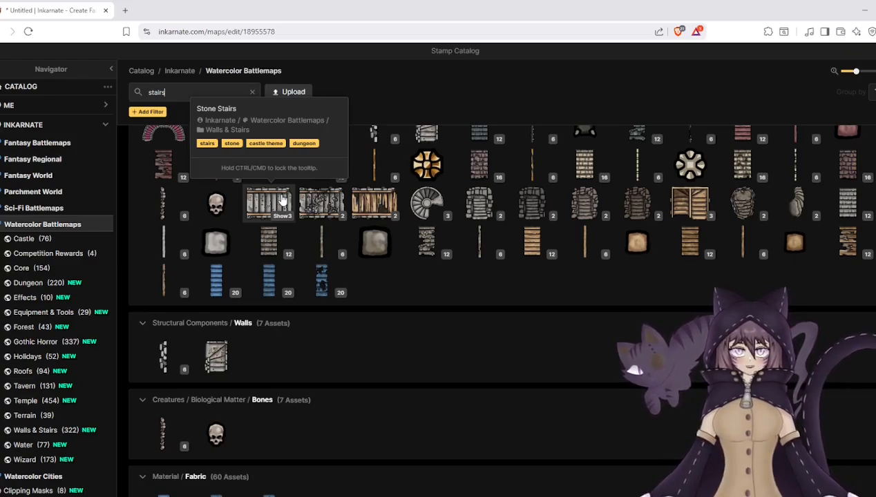
click(689, 204)
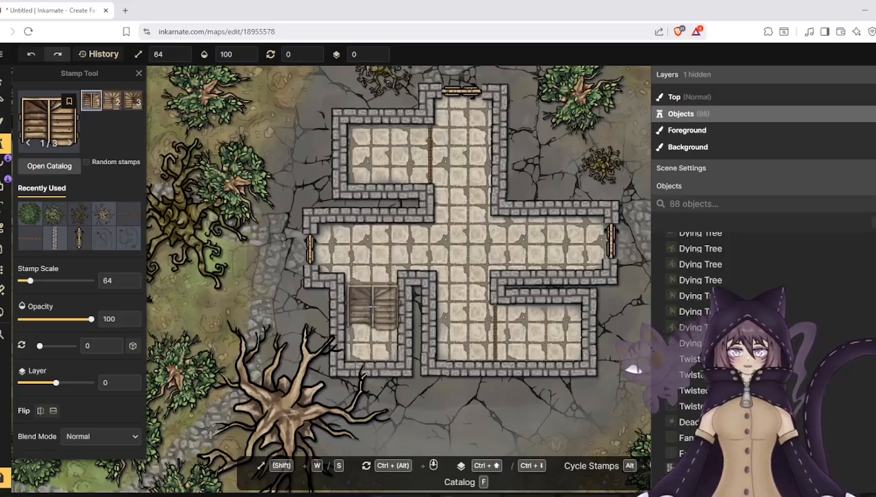
click(371, 290)
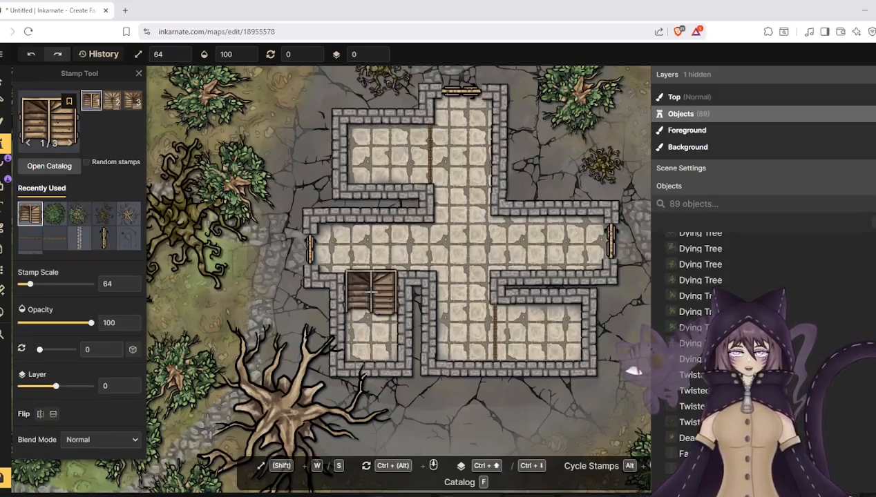
- Rotate the placed Wooden Stairs stamp to 180 degrees and deselect it
click(3, 83)
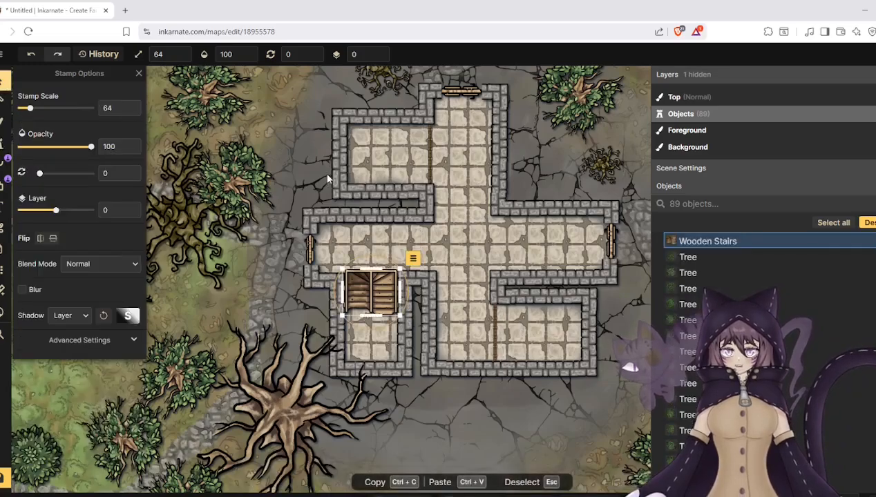
drag(366, 250, 377, 350)
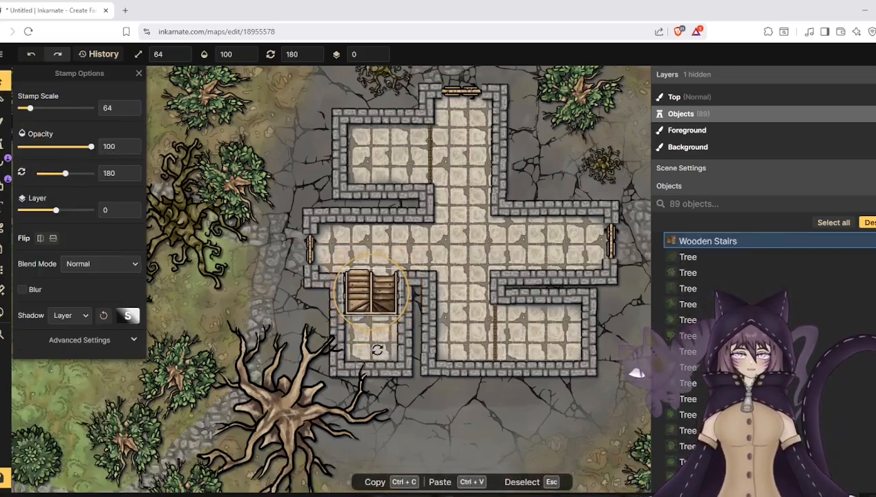
key(Escape)
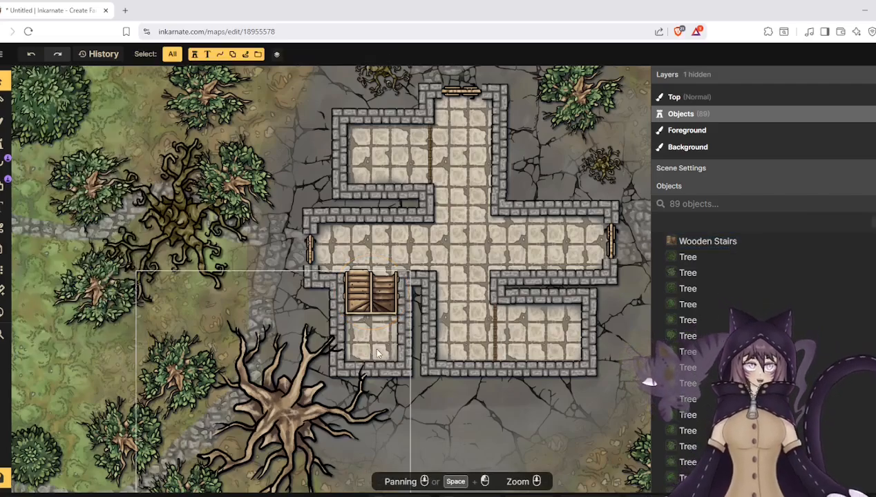
- Move the wooden stairs to the south end of the southwest room and scale them to 62 to fit between the walls
scroll(377, 354, up, 2)
click(365, 282)
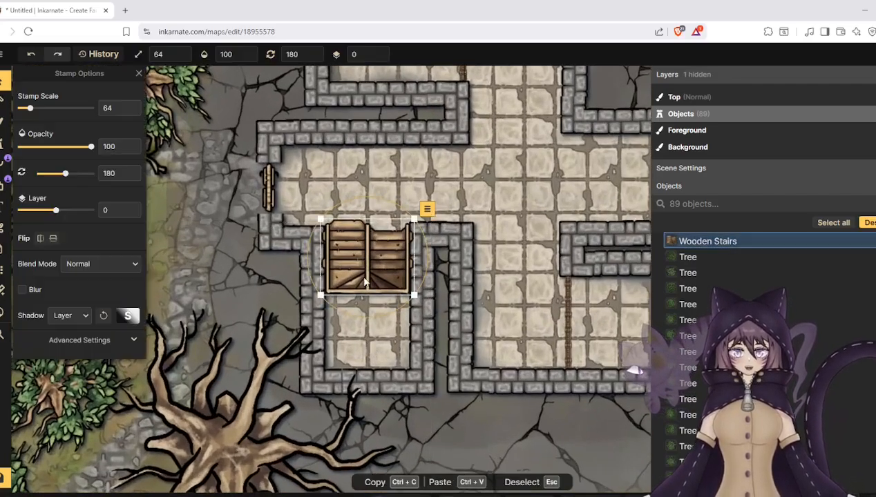
drag(364, 282, 362, 355)
drag(411, 295, 378, 316)
scroll(241, 277, down, 4)
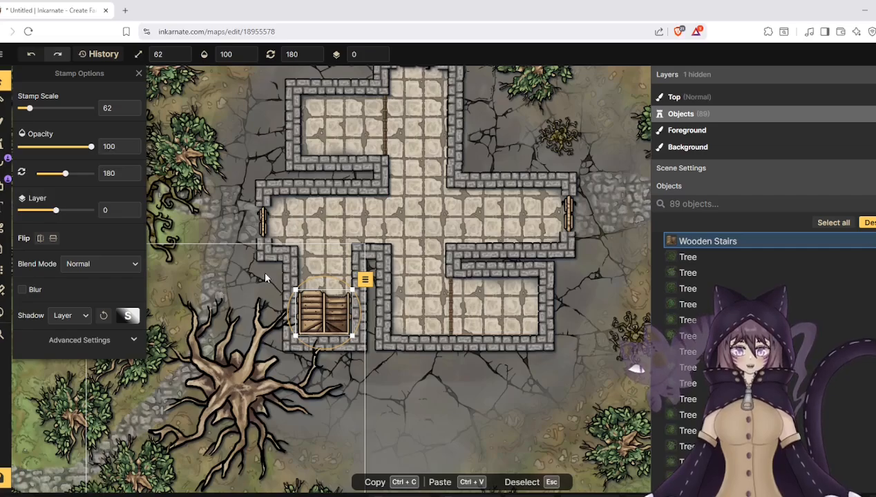
- Open the Roofs category of the Watercolor Battlemaps stamp catalog and clear the stairs search
scroll(320, 308, down, 3)
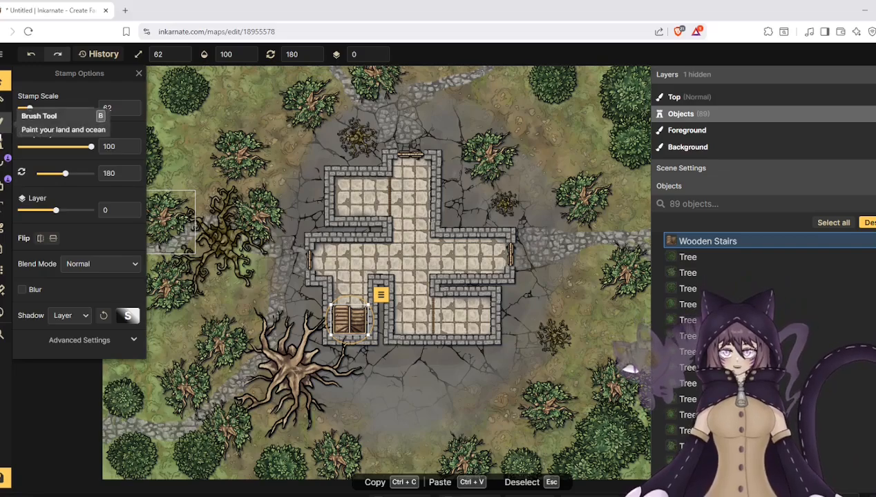
click(3, 147)
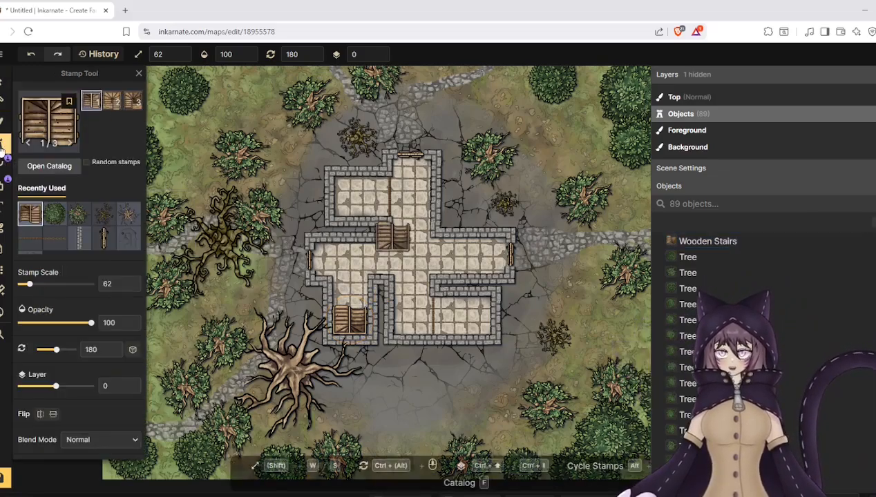
click(47, 123)
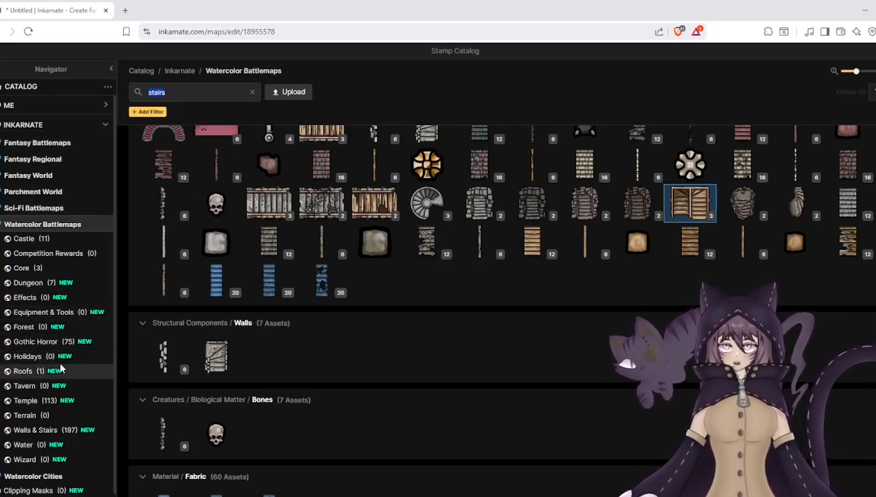
click(24, 371)
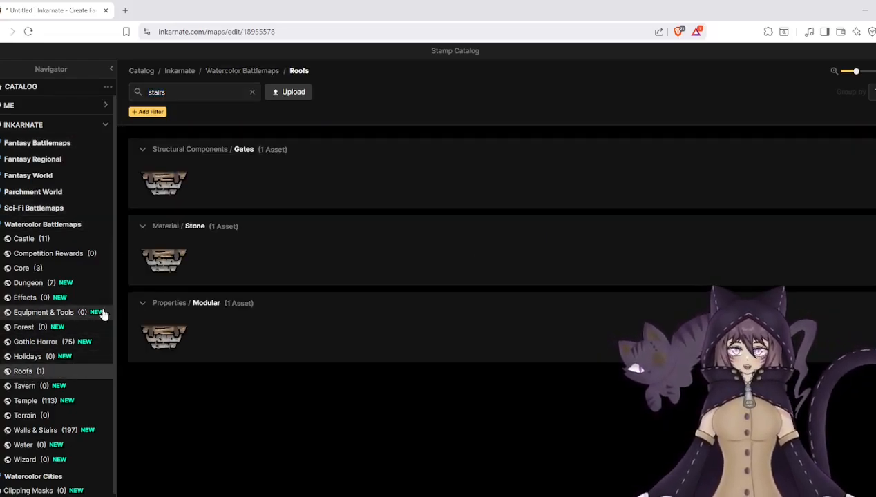
click(252, 92)
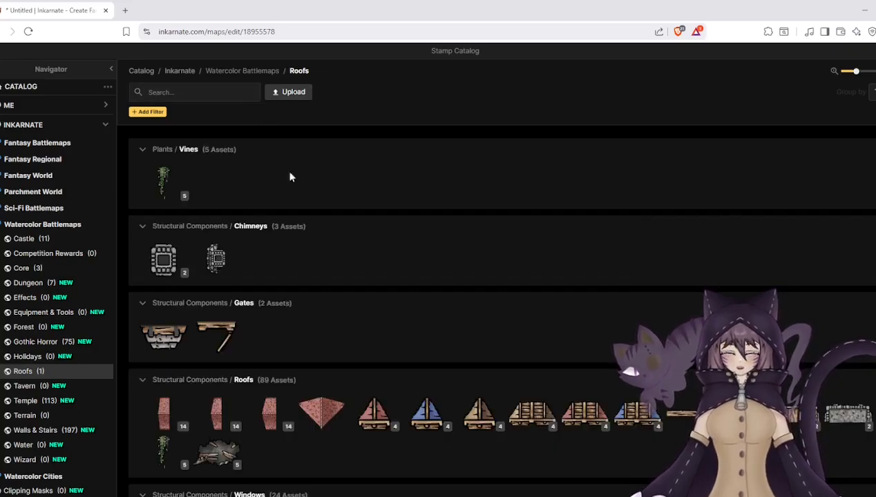
scroll(383, 268, down, 3)
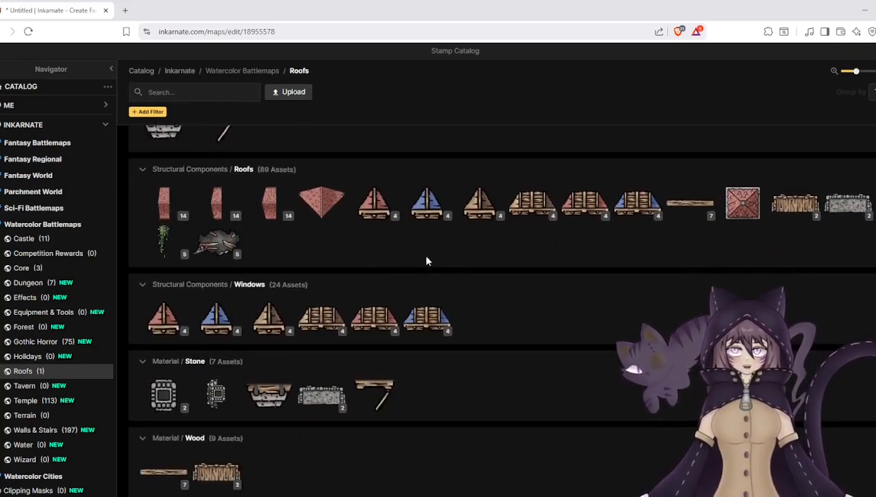
- Choose the Red Tower roof stamp and place it at scale 62 at the dungeon's northwest corner
mouse_move(623, 218)
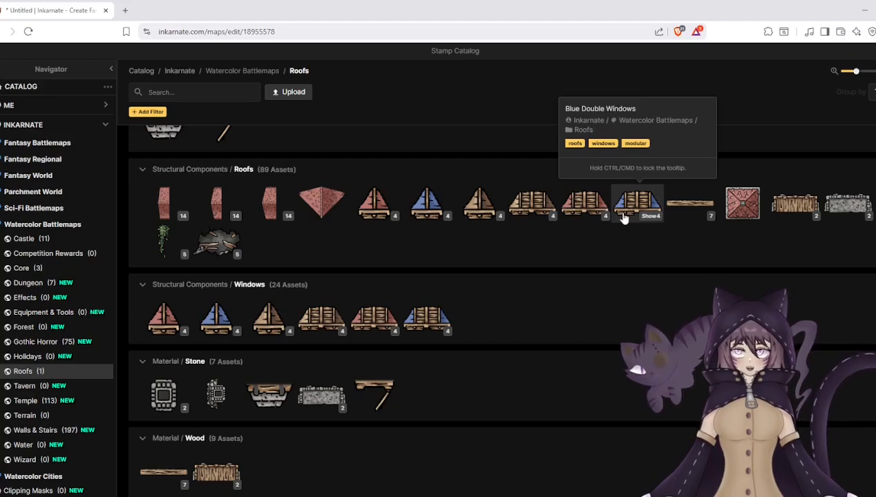
scroll(526, 269, down, 6)
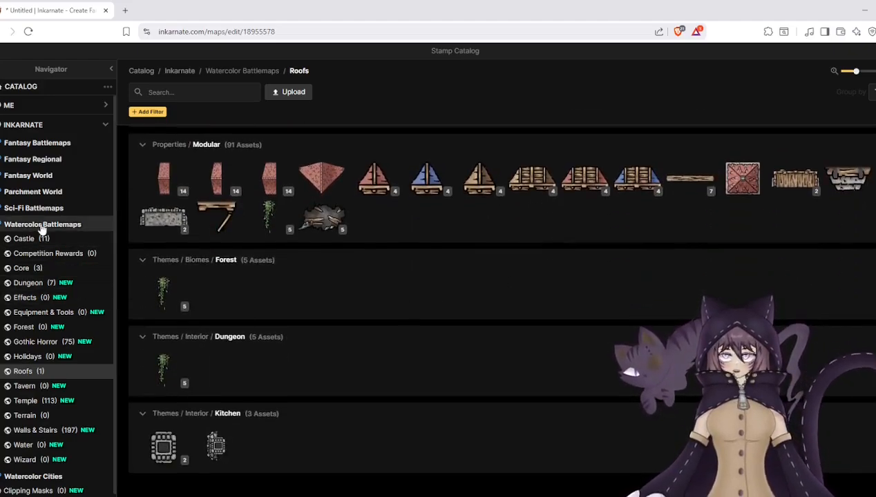
scroll(80, 329, down, 1)
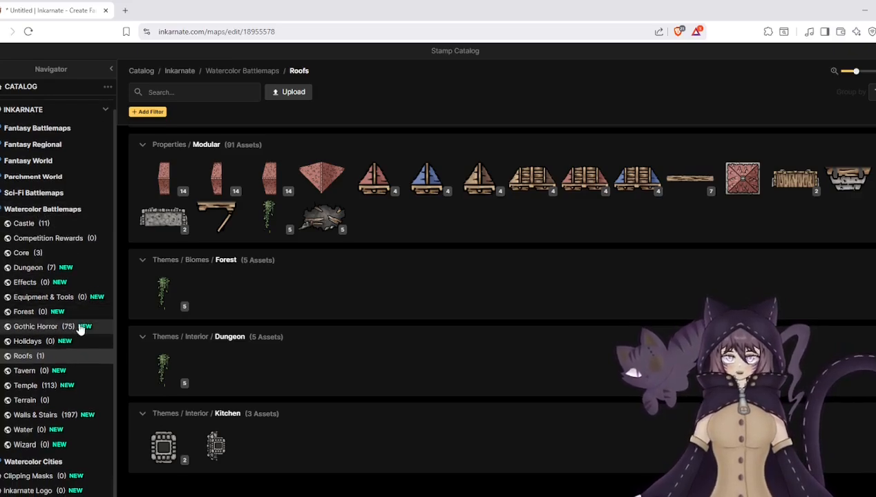
scroll(192, 339, up, 2)
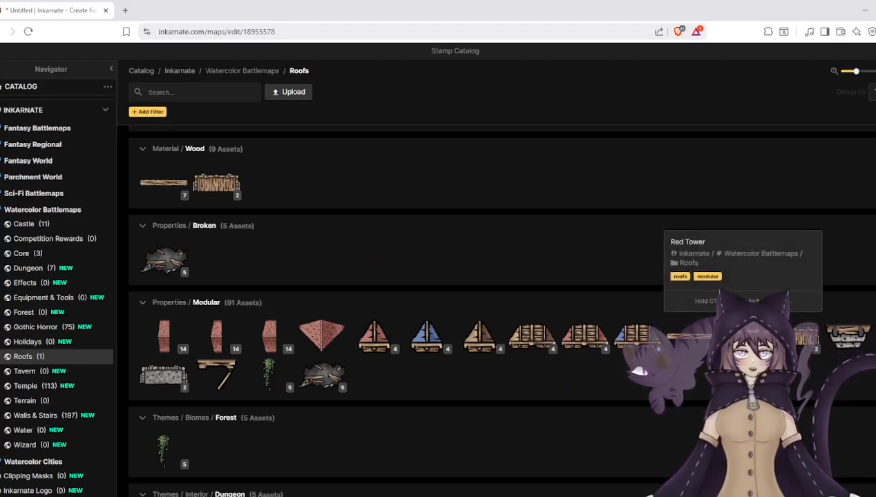
click(742, 336)
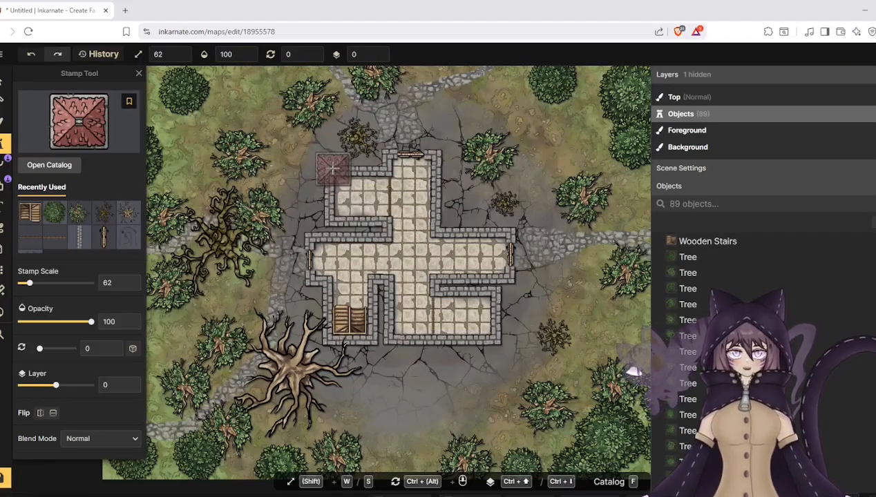
click(317, 158)
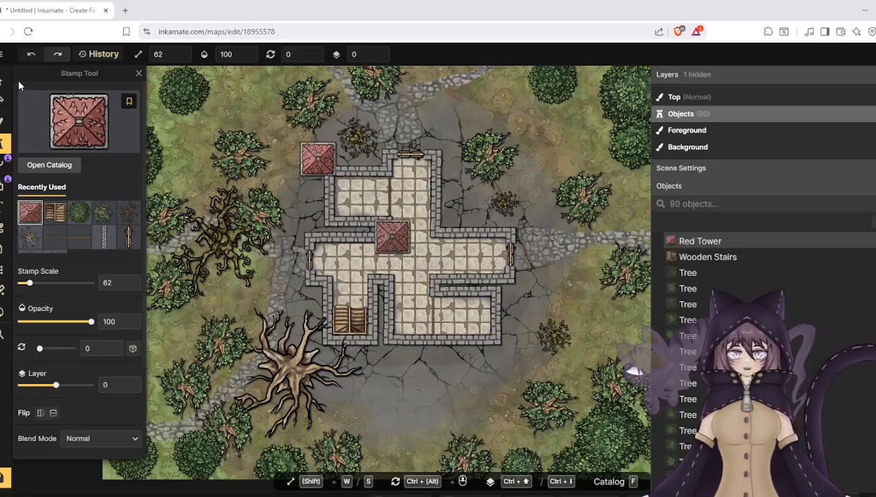
- Enlarge the Red Tower stamp to scale 405 so it covers the dungeon, and nudge it slightly southeast
click(5, 81)
click(318, 159)
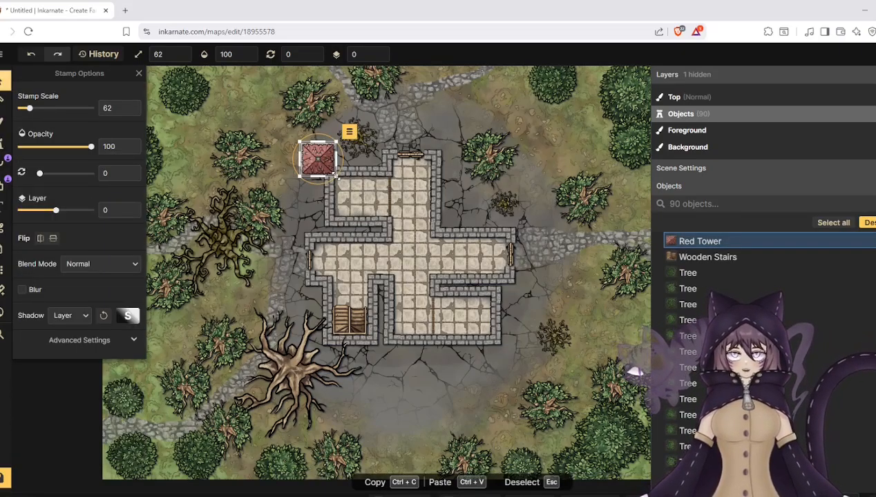
drag(334, 175, 540, 368)
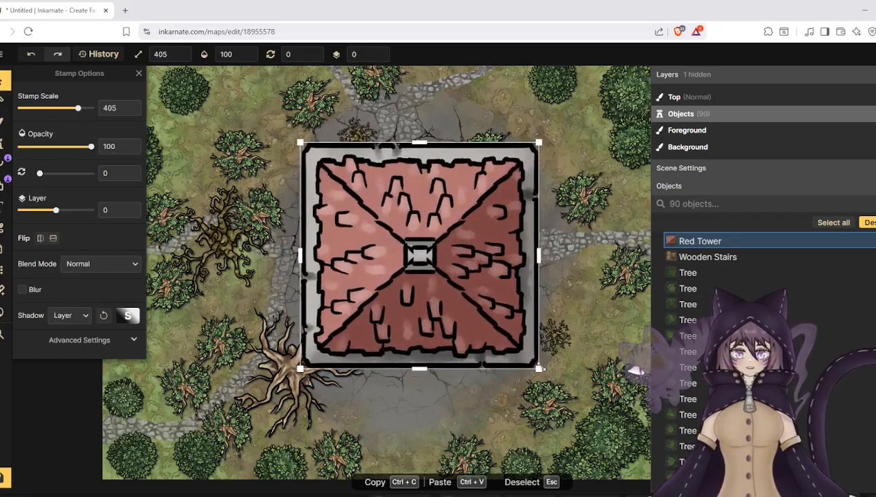
key(Escape)
drag(447, 281, 429, 297)
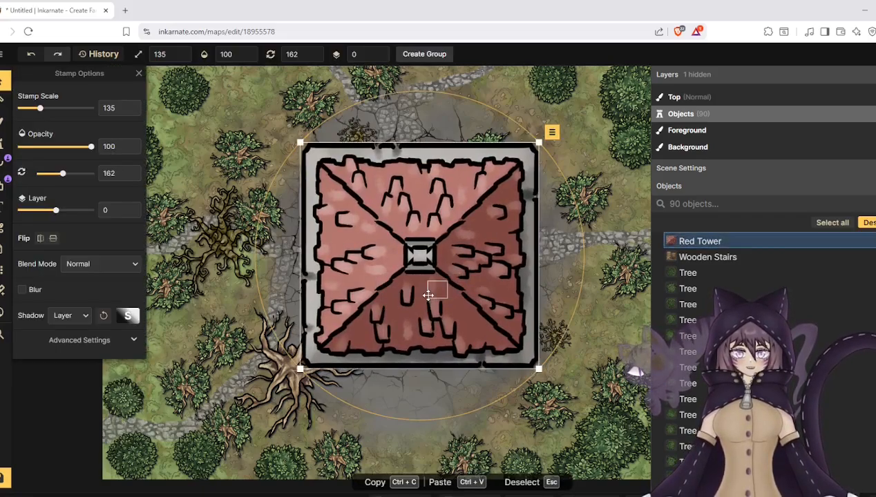
click(354, 131)
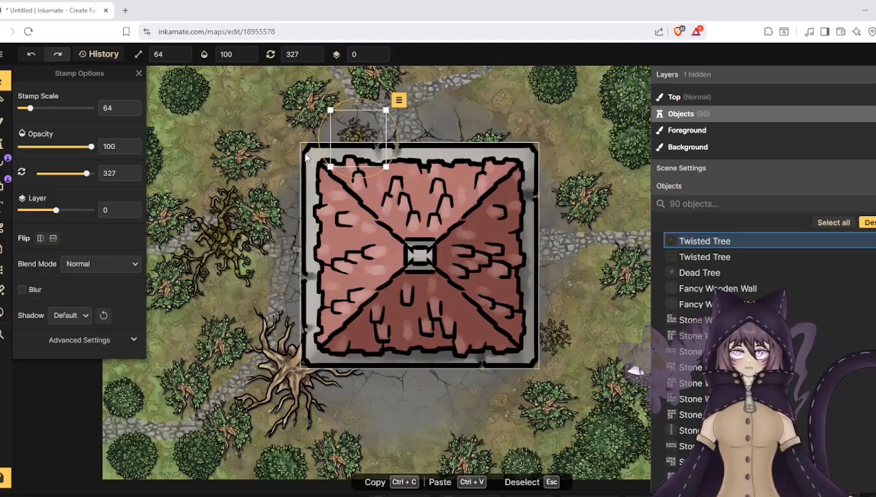
click(307, 158)
drag(308, 156, 315, 160)
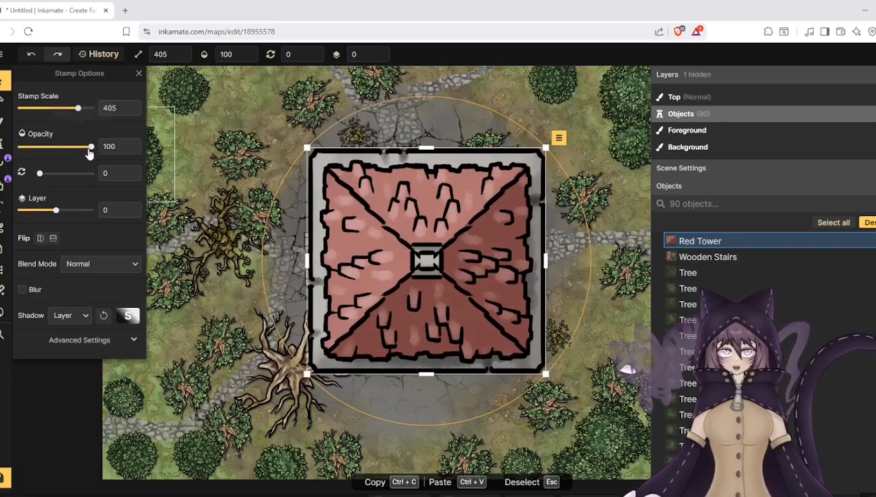
- Lower the Red Tower's opacity to 41 and shift it west to centre it over the dungeon
drag(89, 152, 48, 153)
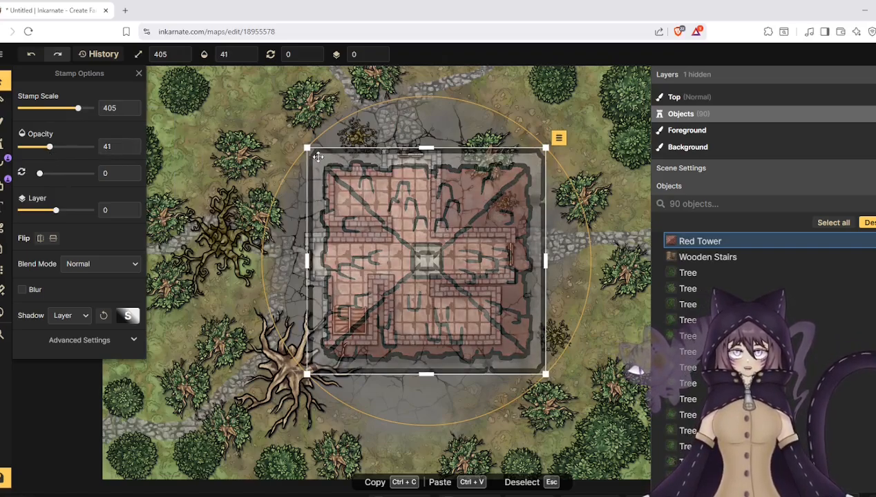
drag(318, 157, 299, 154)
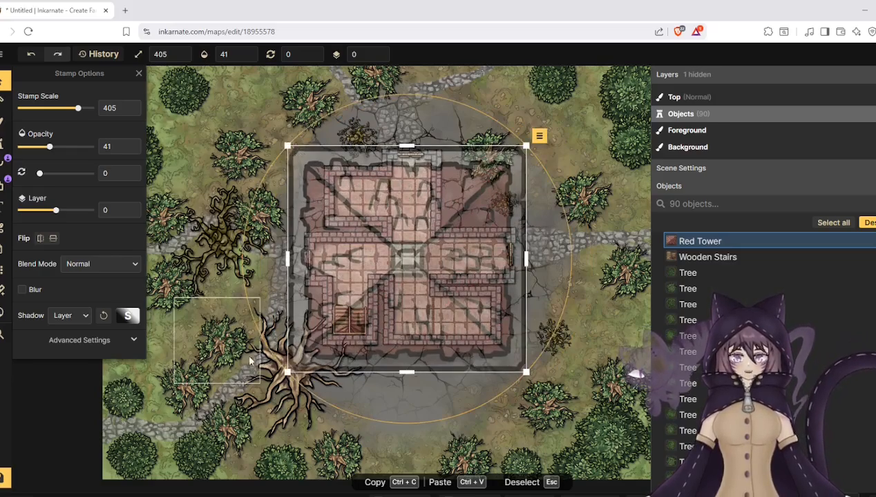
- Reposition the dead tree at the roof's southwest corner with a rotation of 220.5 degrees and raise it to layer 1
click(272, 391)
drag(273, 391, 265, 407)
drag(267, 253, 183, 278)
drag(183, 280, 230, 266)
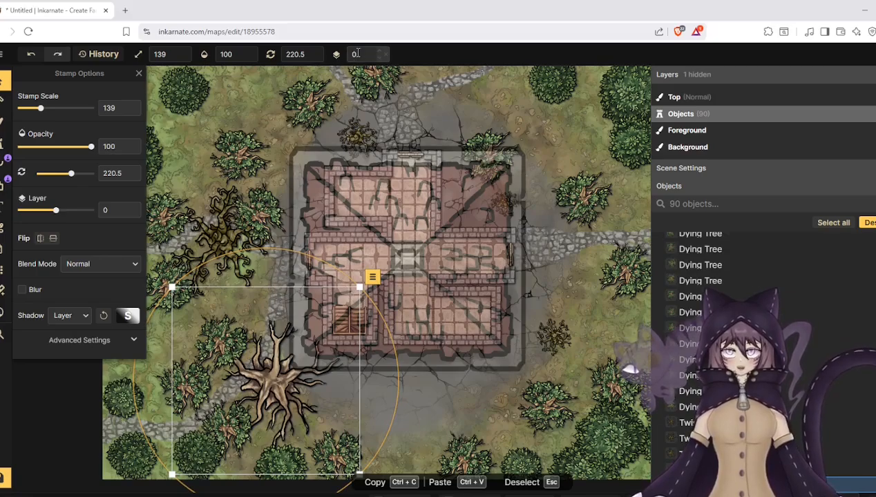
click(379, 54)
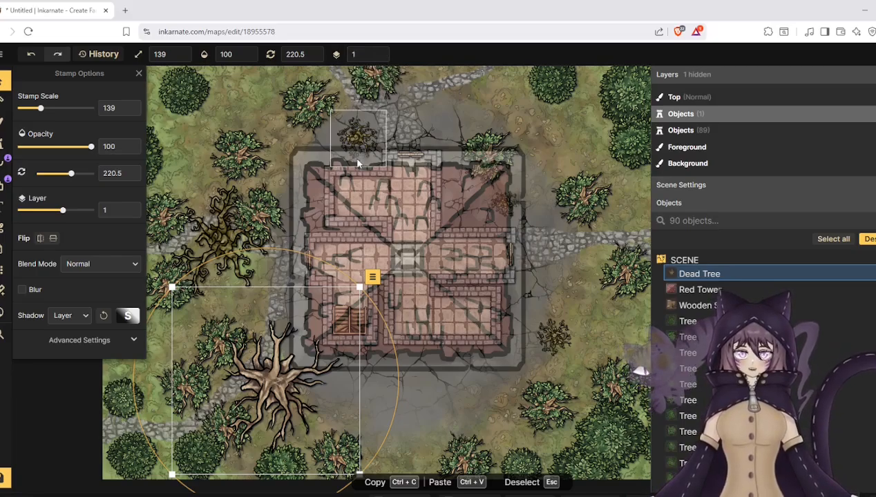
- Restore the Red Tower's opacity to 100, rotate it to 27 degrees, and deselect it
click(298, 164)
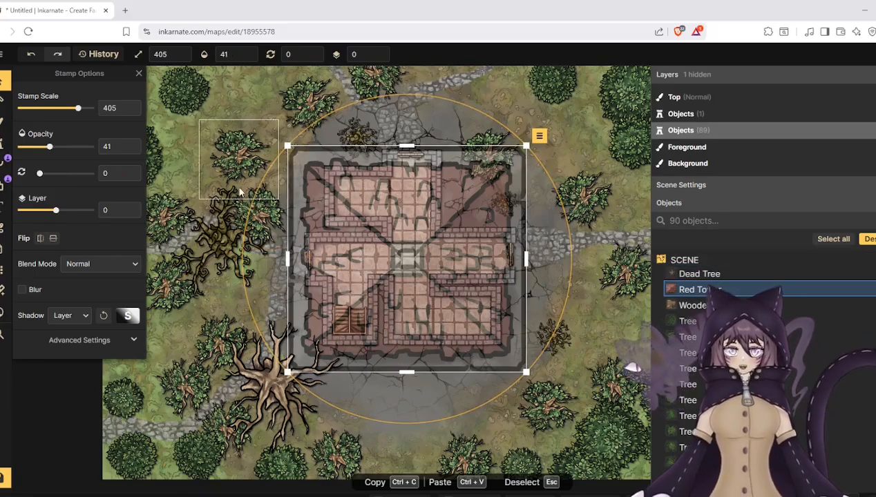
drag(50, 146, 118, 154)
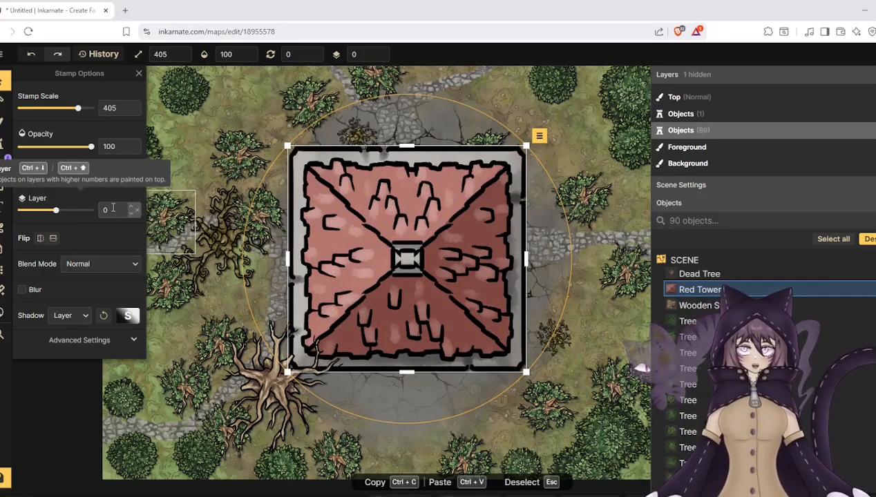
scroll(390, 292, down, 5)
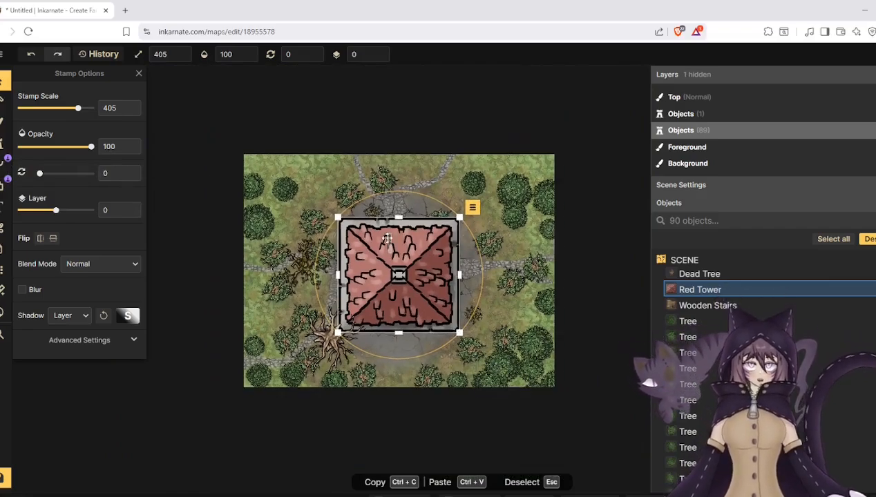
drag(381, 189, 418, 195)
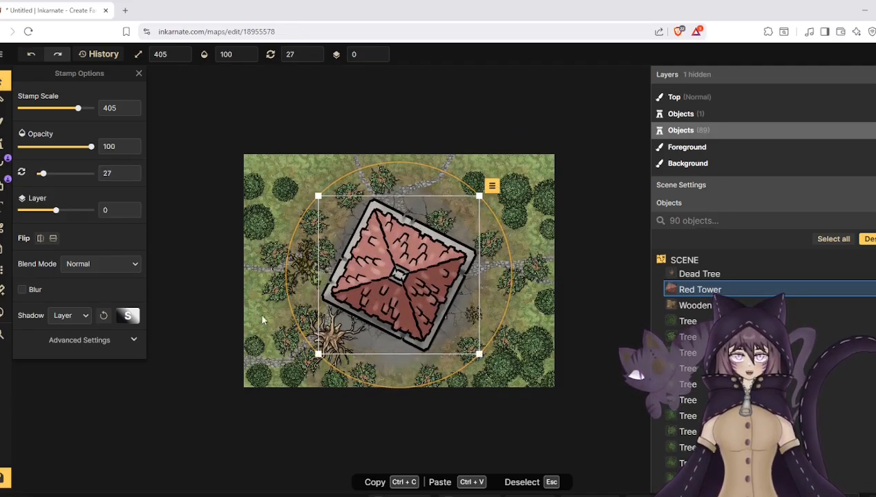
key(Escape)
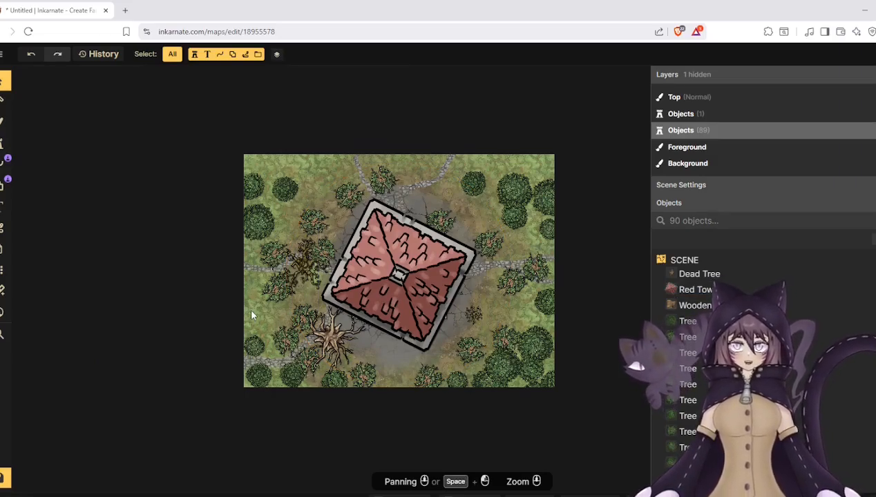
- Choose the leafy green Tree stamp at scale 107 and place several trees along the map's north edge
click(3, 144)
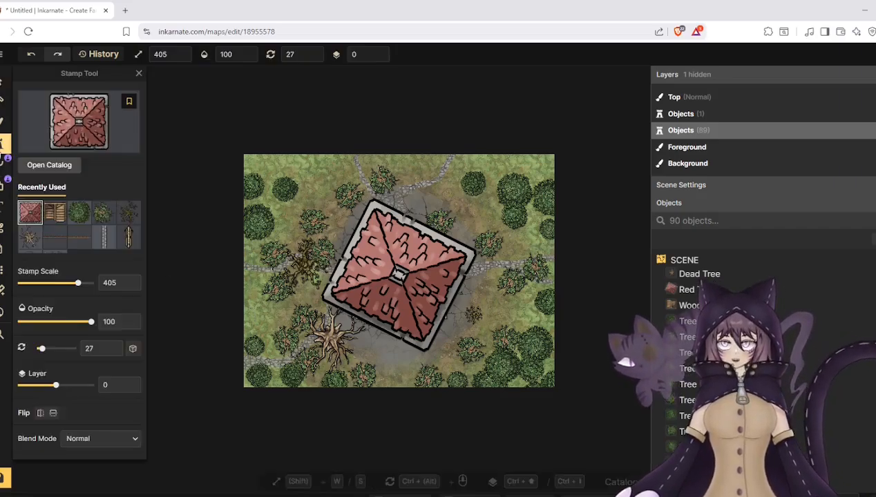
click(78, 212)
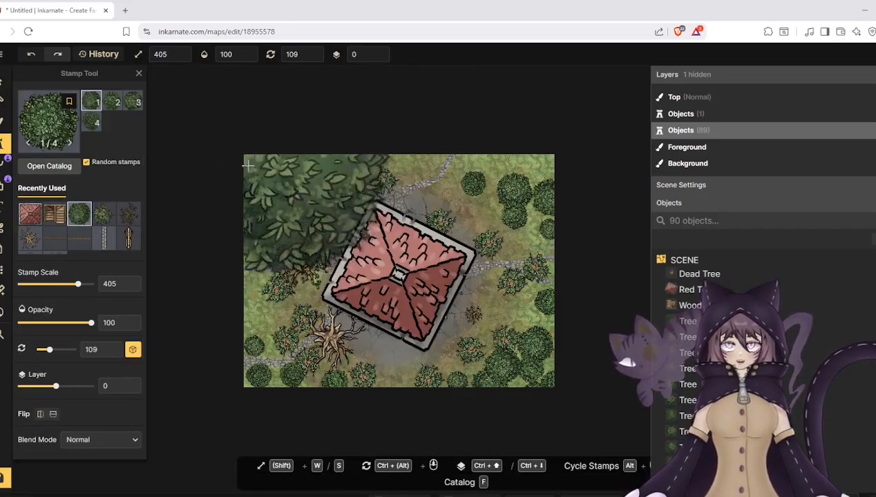
drag(40, 283, 36, 285)
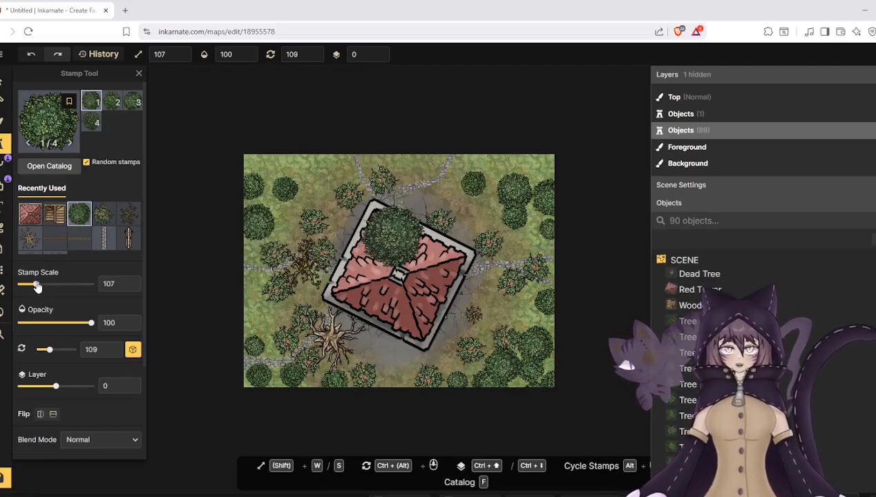
click(314, 169)
click(264, 158)
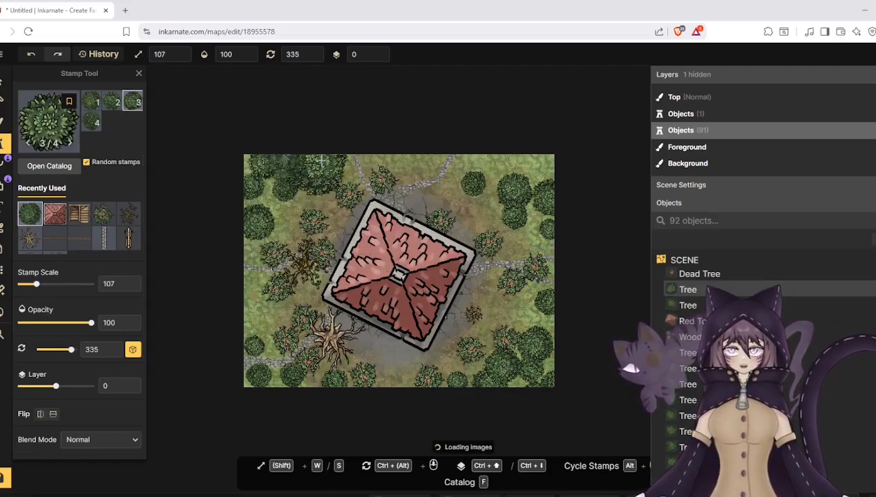
click(415, 166)
click(373, 157)
click(492, 161)
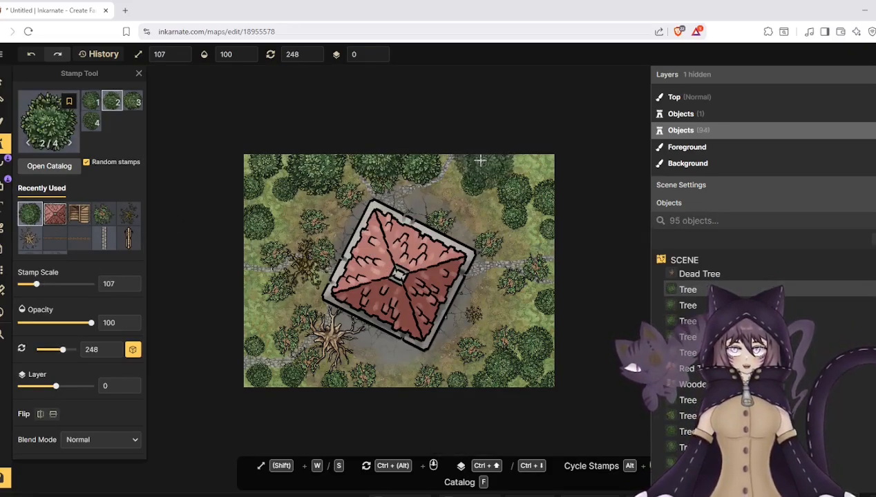
click(480, 162)
click(522, 169)
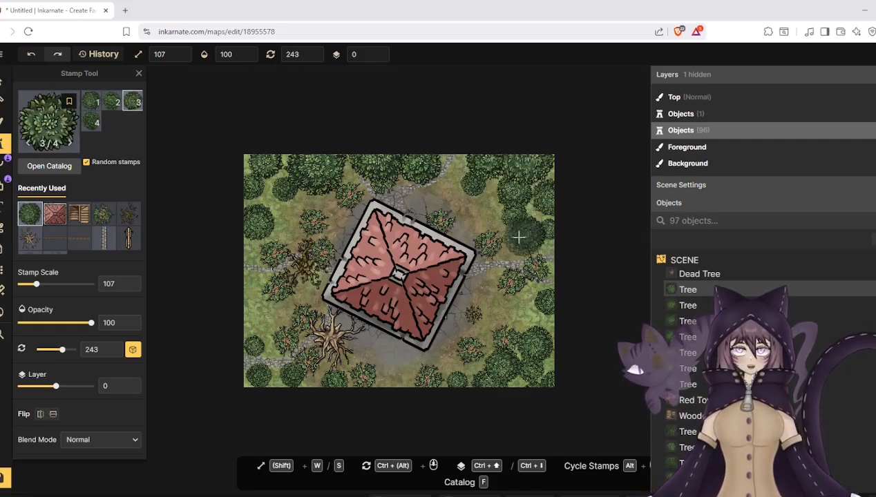
- Place more green trees at scale 107 along the map's east and south edges, including the southwest corner
click(518, 236)
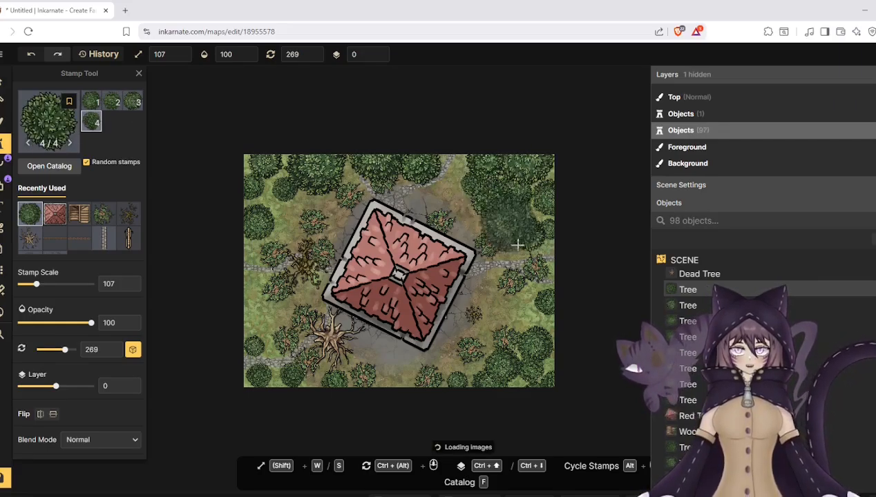
click(532, 309)
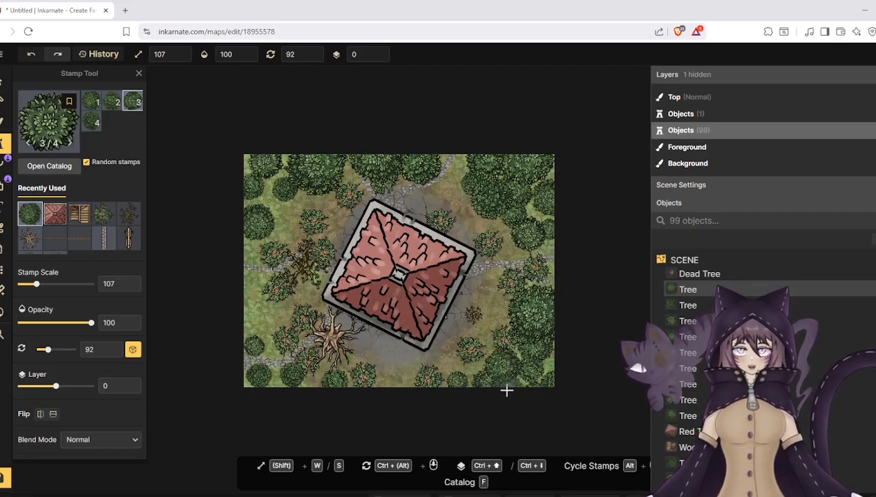
click(398, 385)
click(255, 363)
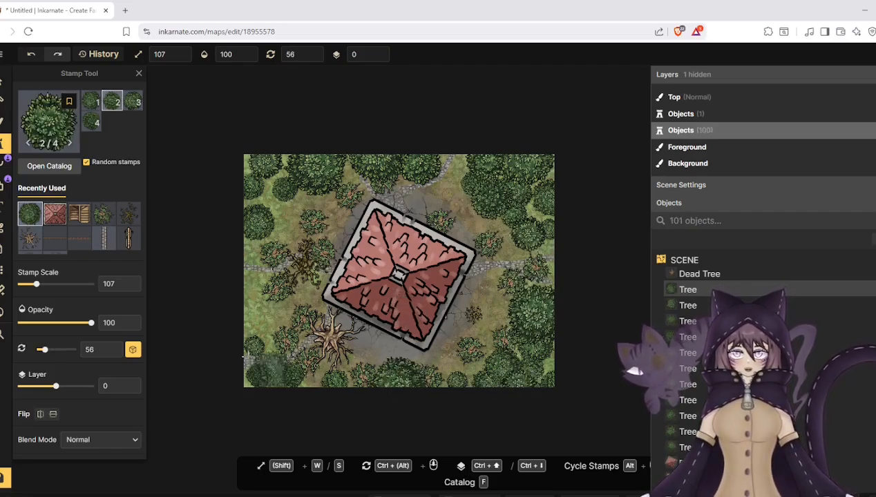
- Place one more green tree at scale 107 on the map's south edge, below the pale dead tree, and save the map
click(309, 371)
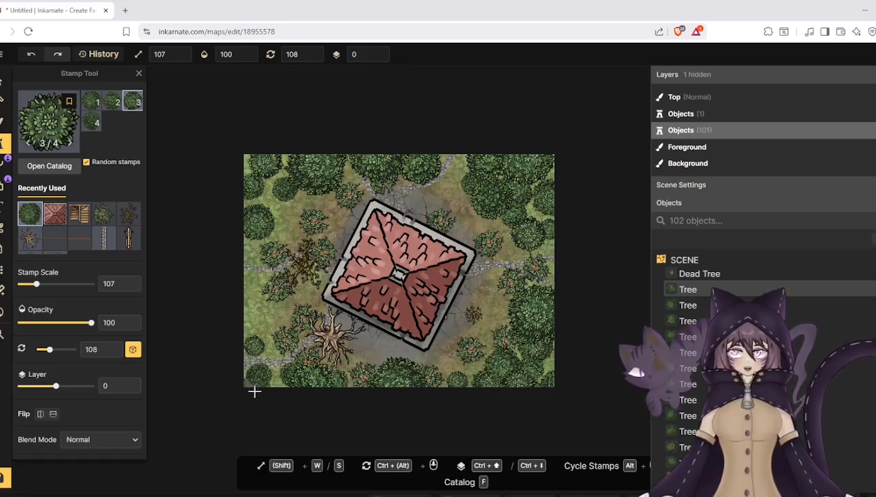
click(390, 235)
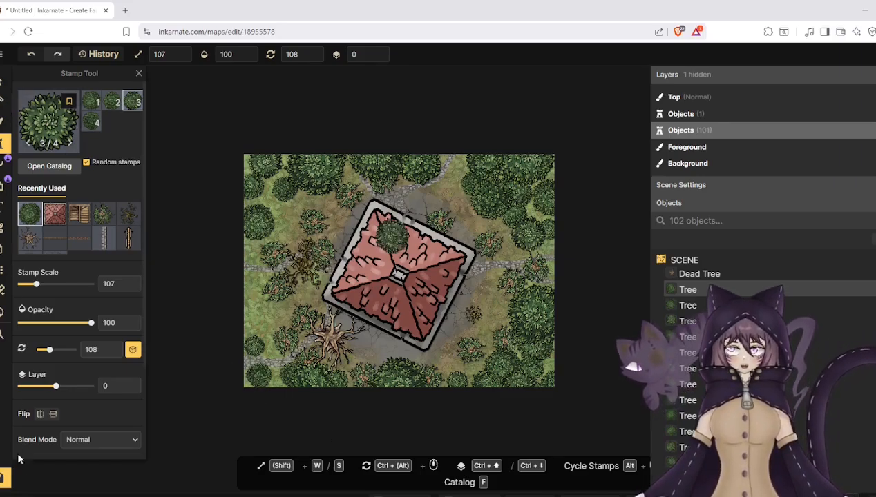
click(5, 487)
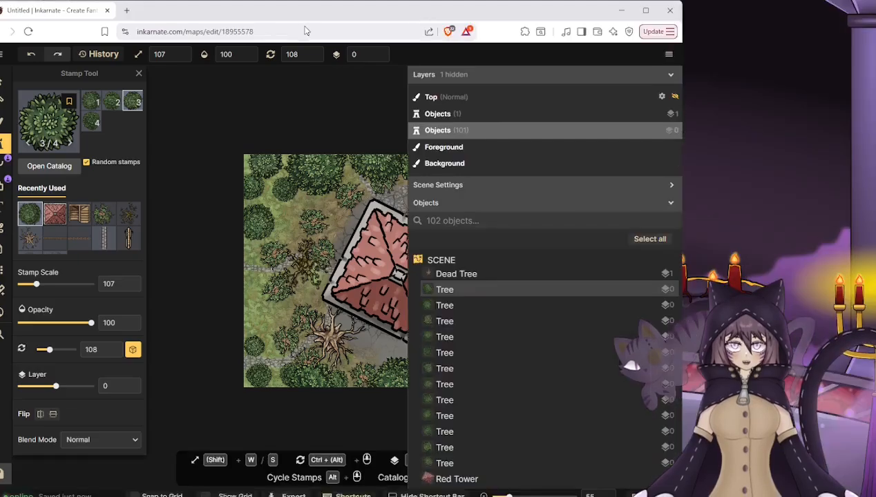
double_click(418, 16)
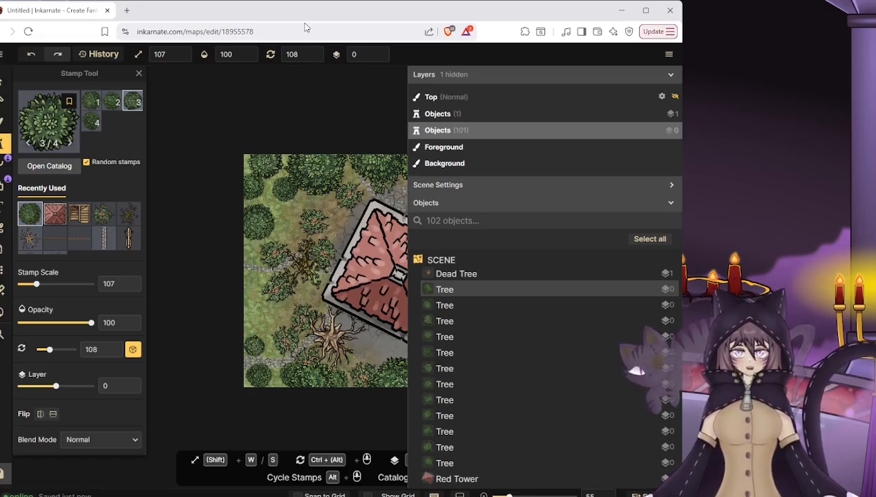
double_click(413, 20)
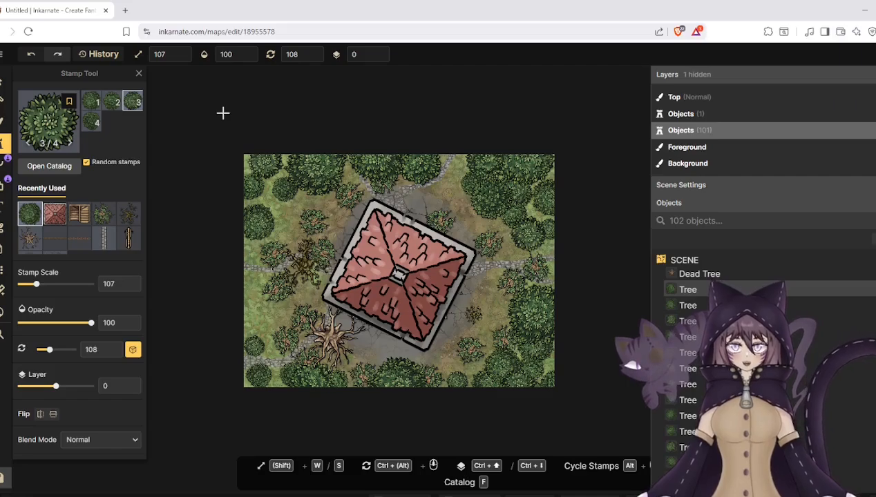
- Lower the Red Tower's opacity to 9 to inspect the dungeon rooms beneath it, and raise the opacity back up
click(3, 87)
click(312, 369)
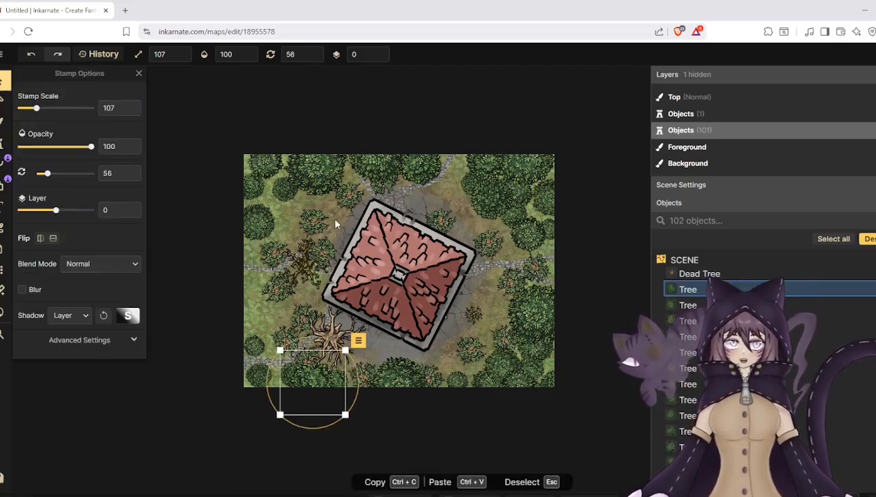
click(366, 240)
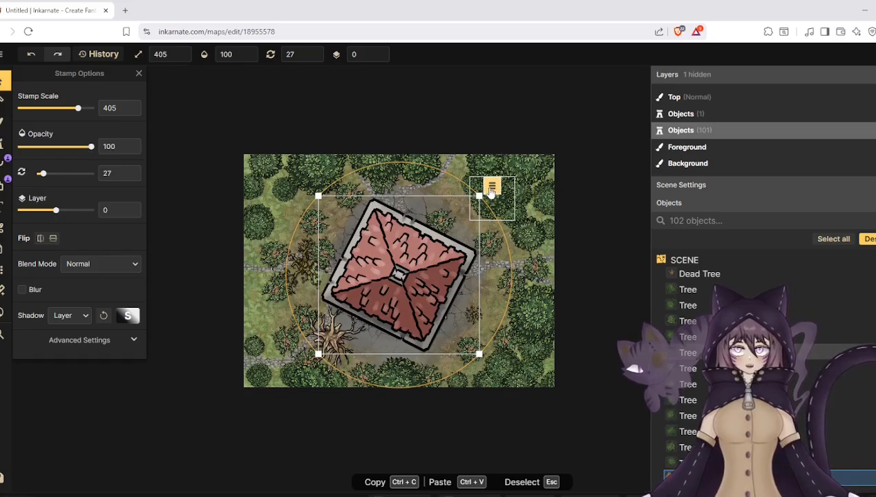
drag(91, 147, 28, 149)
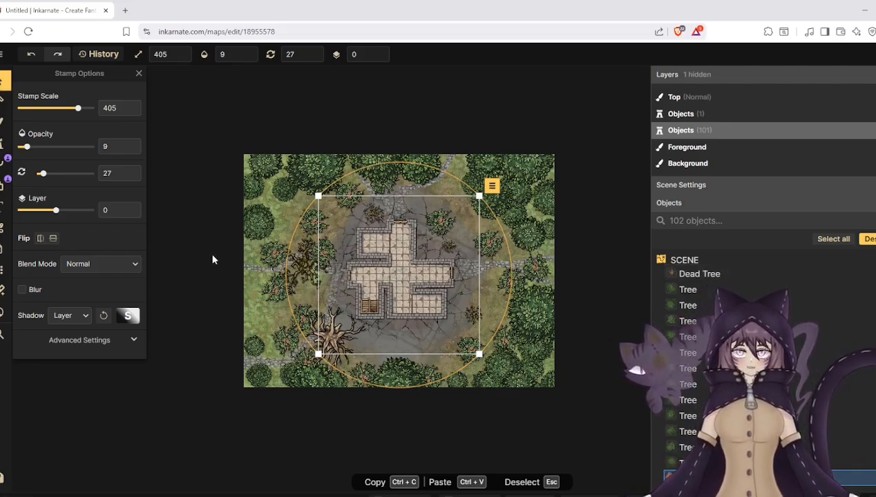
drag(27, 146, 72, 147)
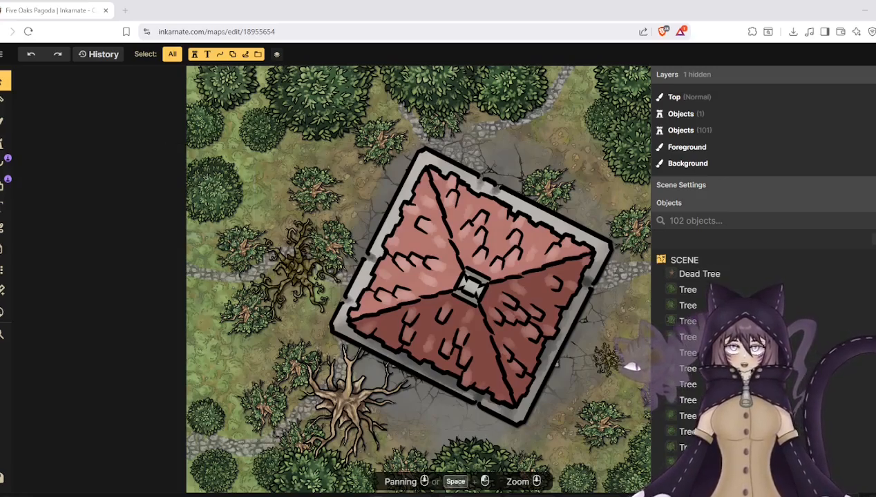
- Return to the maps overview from Five Oaks Pagoda and open the map "Death's landing ruins? HD"
click(2, 54)
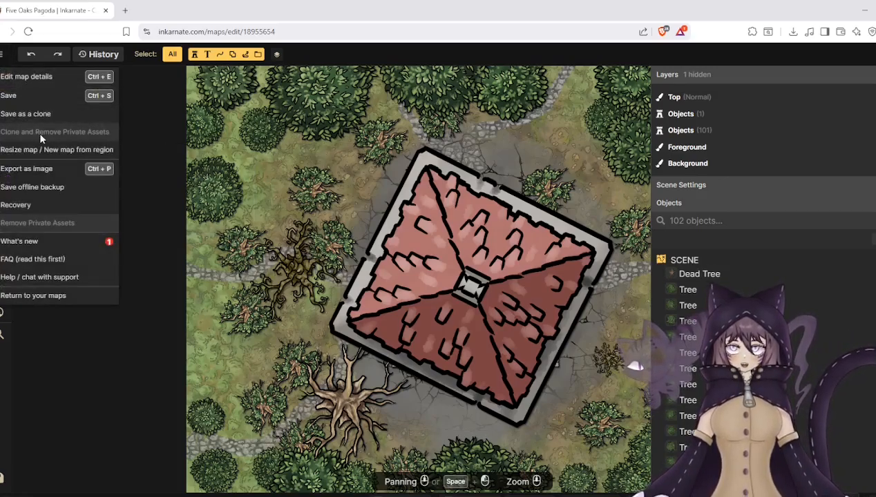
click(50, 296)
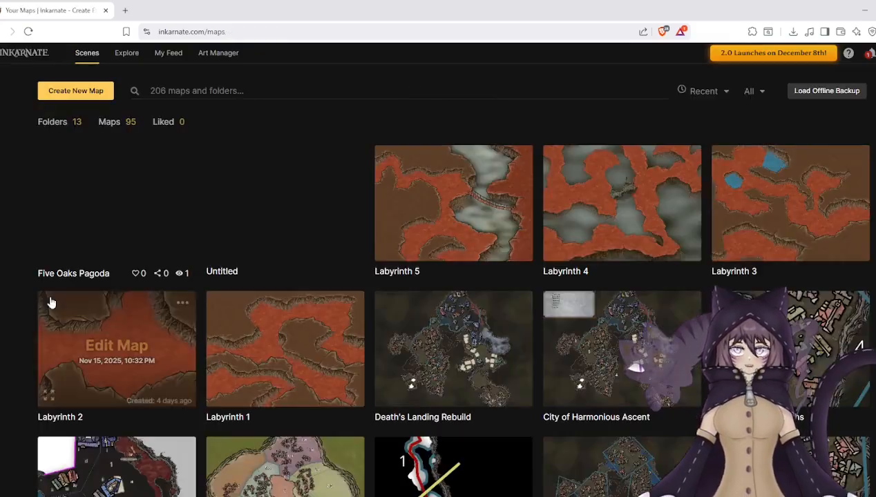
scroll(184, 293, down, 3)
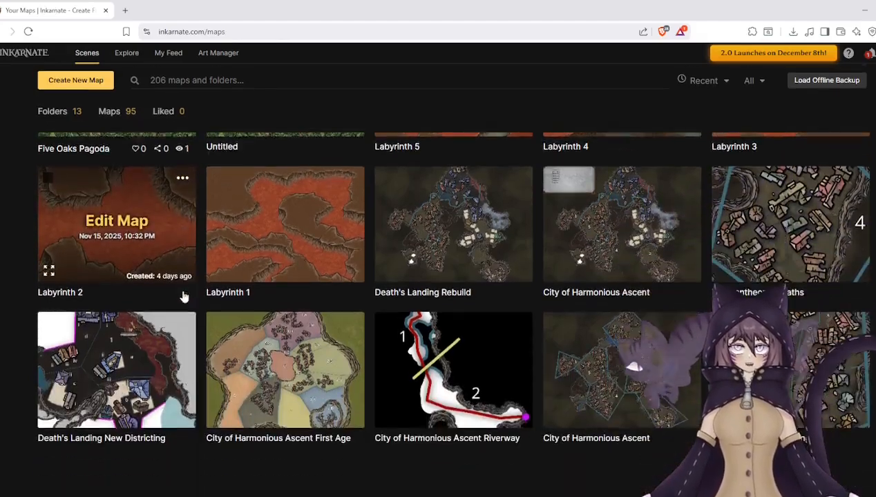
scroll(192, 296, up, 2)
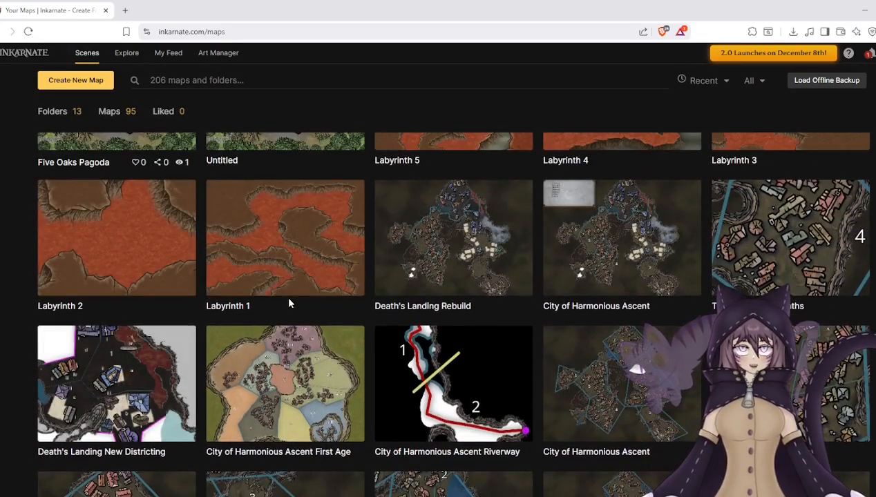
scroll(301, 304, down, 3)
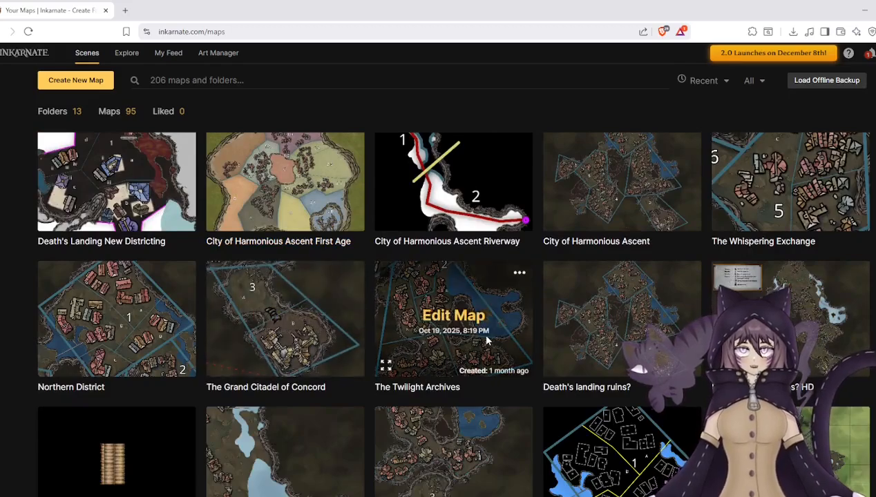
click(799, 332)
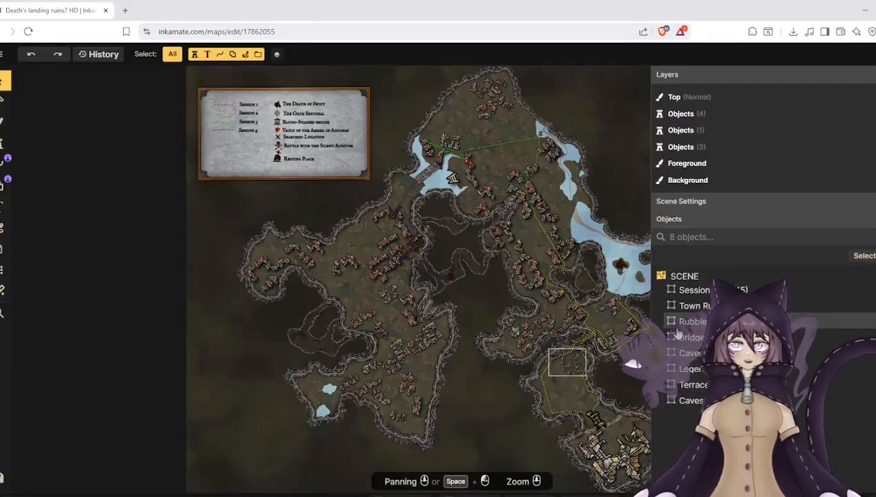
- Examine the cavern city's overall layout, including its legend and the marked session paths
drag(497, 286, 408, 287)
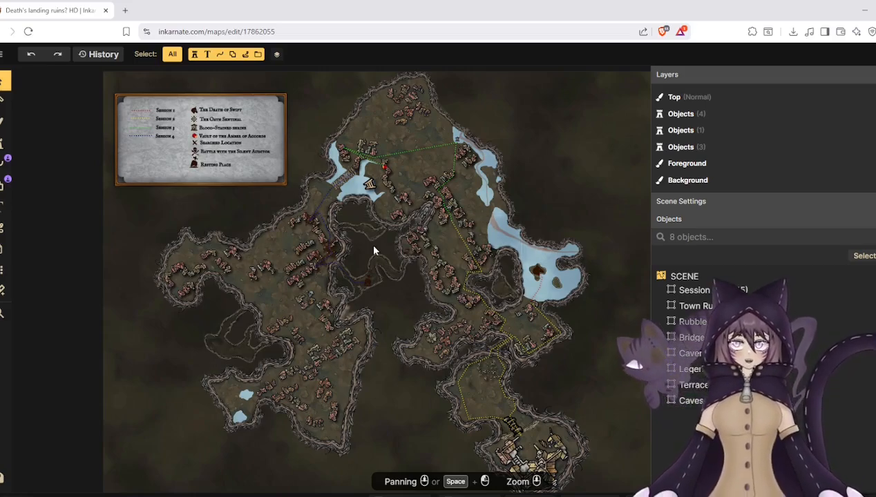
scroll(375, 251, up, 1)
scroll(376, 254, up, 1)
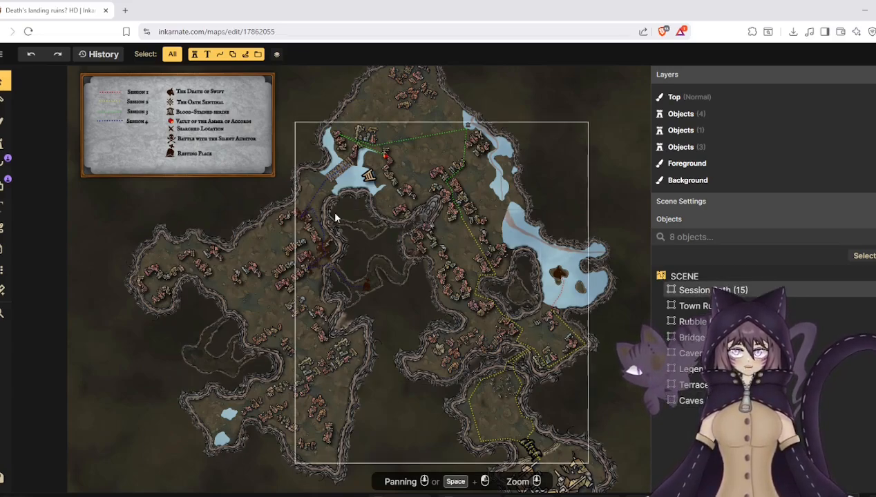
click(446, 200)
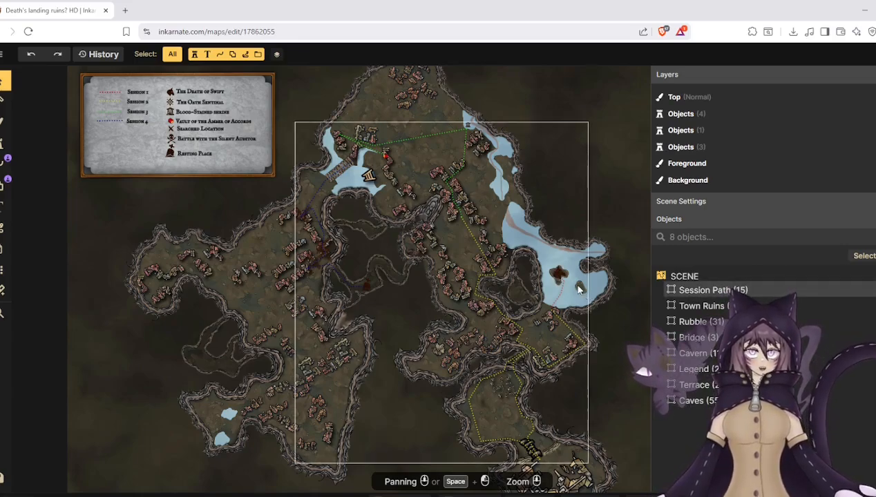